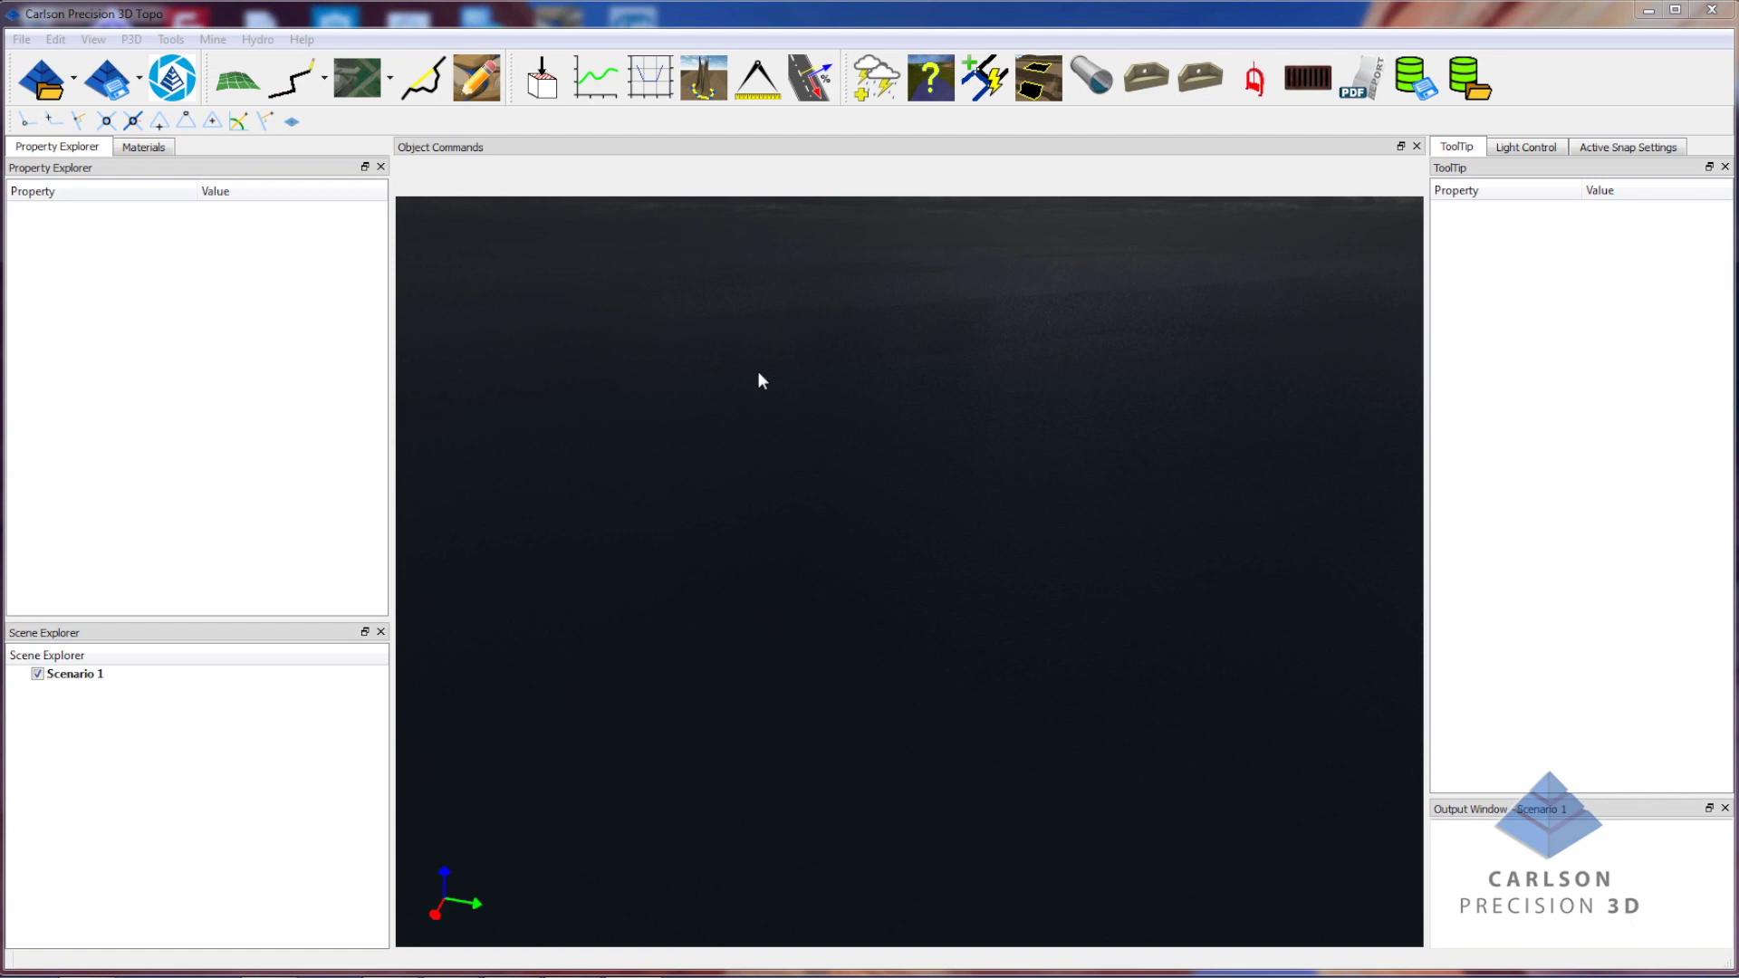
# Load the Quarryman data Whitewall quarry.fsc point cloud (15,305 points) into the project.
pyautogui.click(73, 87)
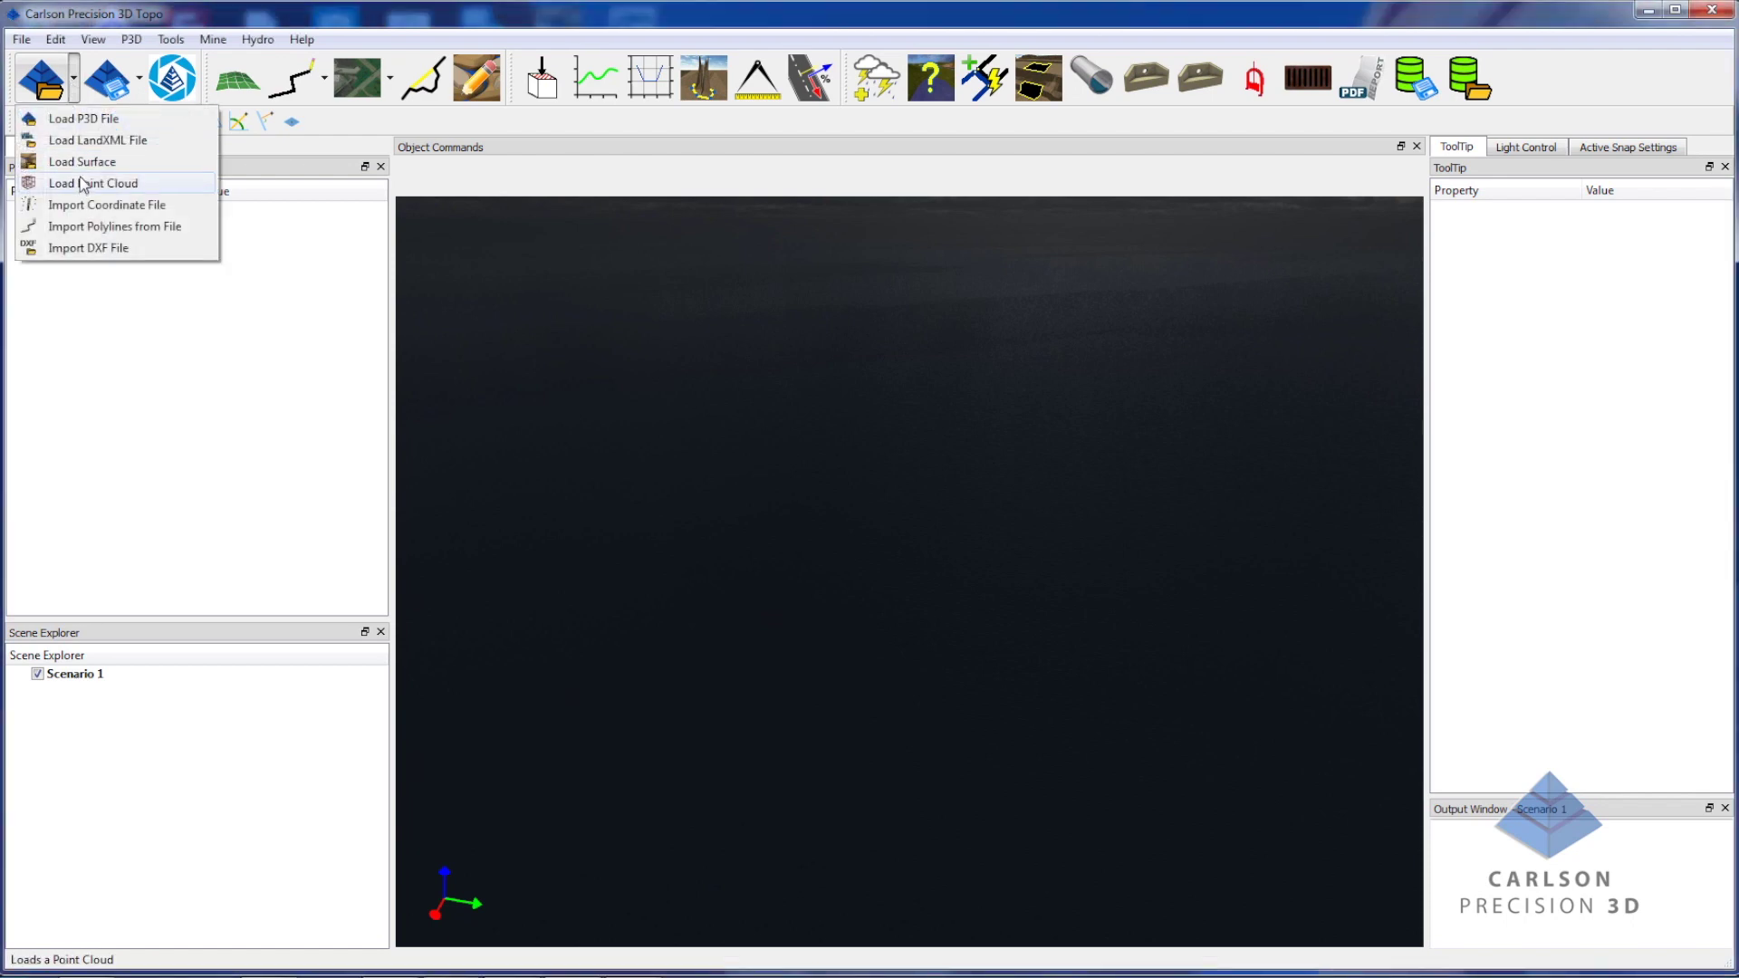
pyautogui.click(84, 184)
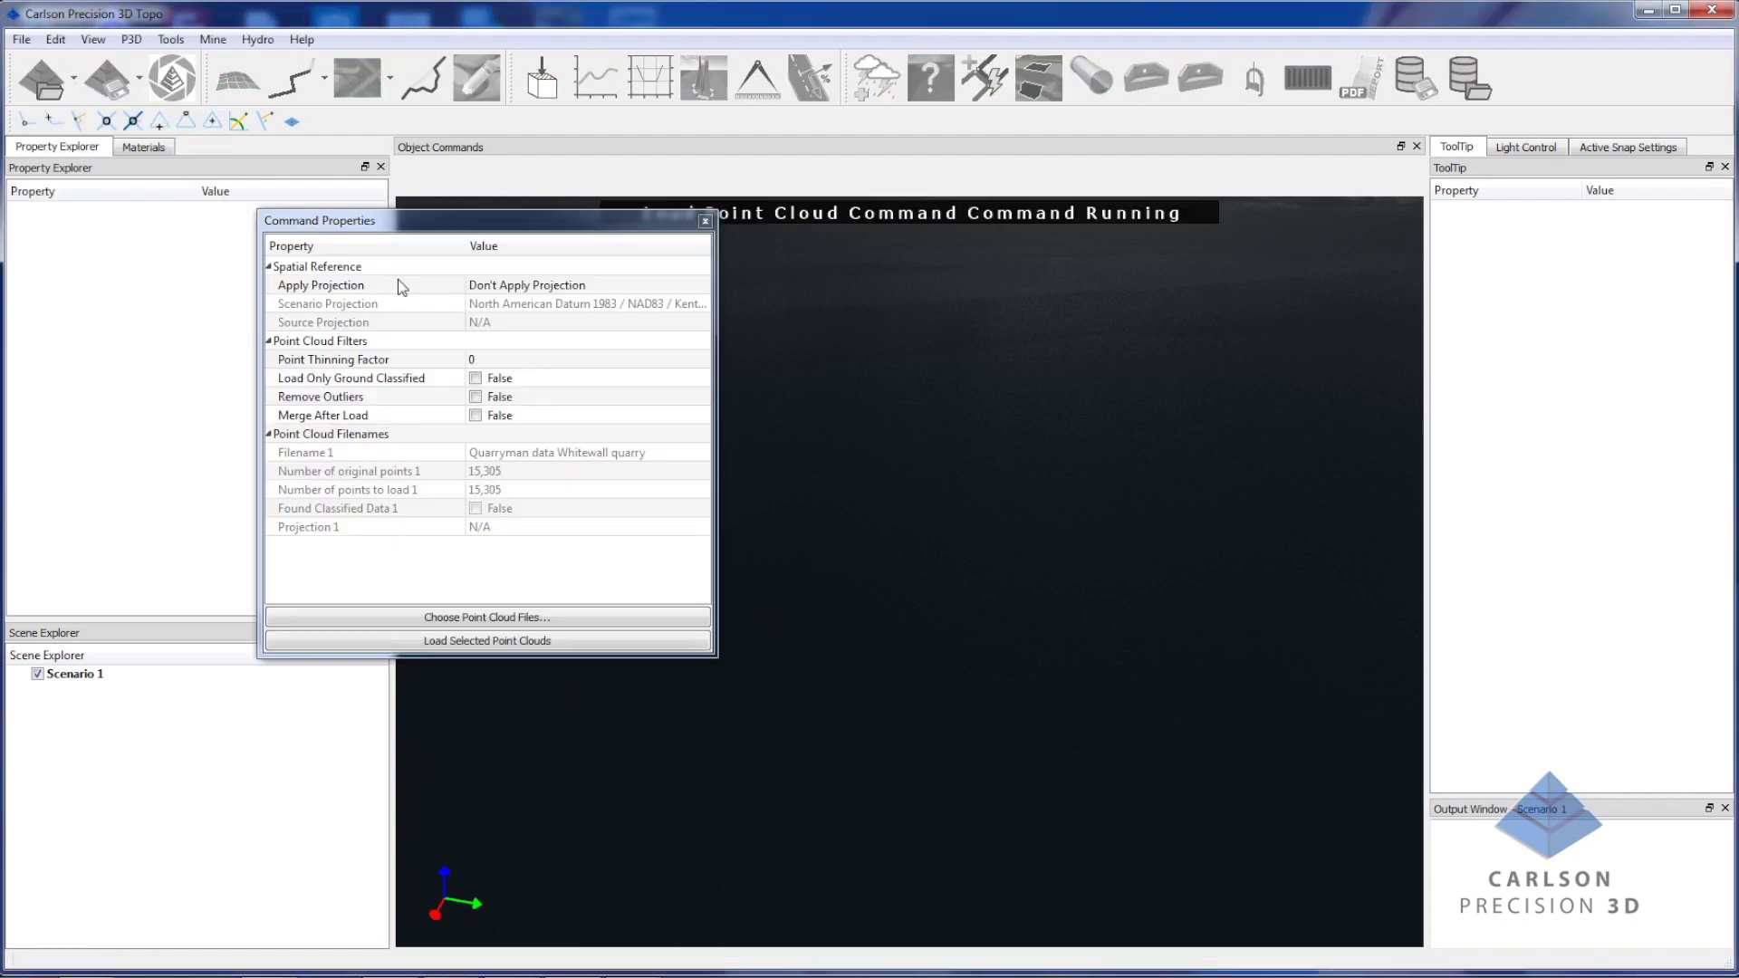
pyautogui.click(541, 618)
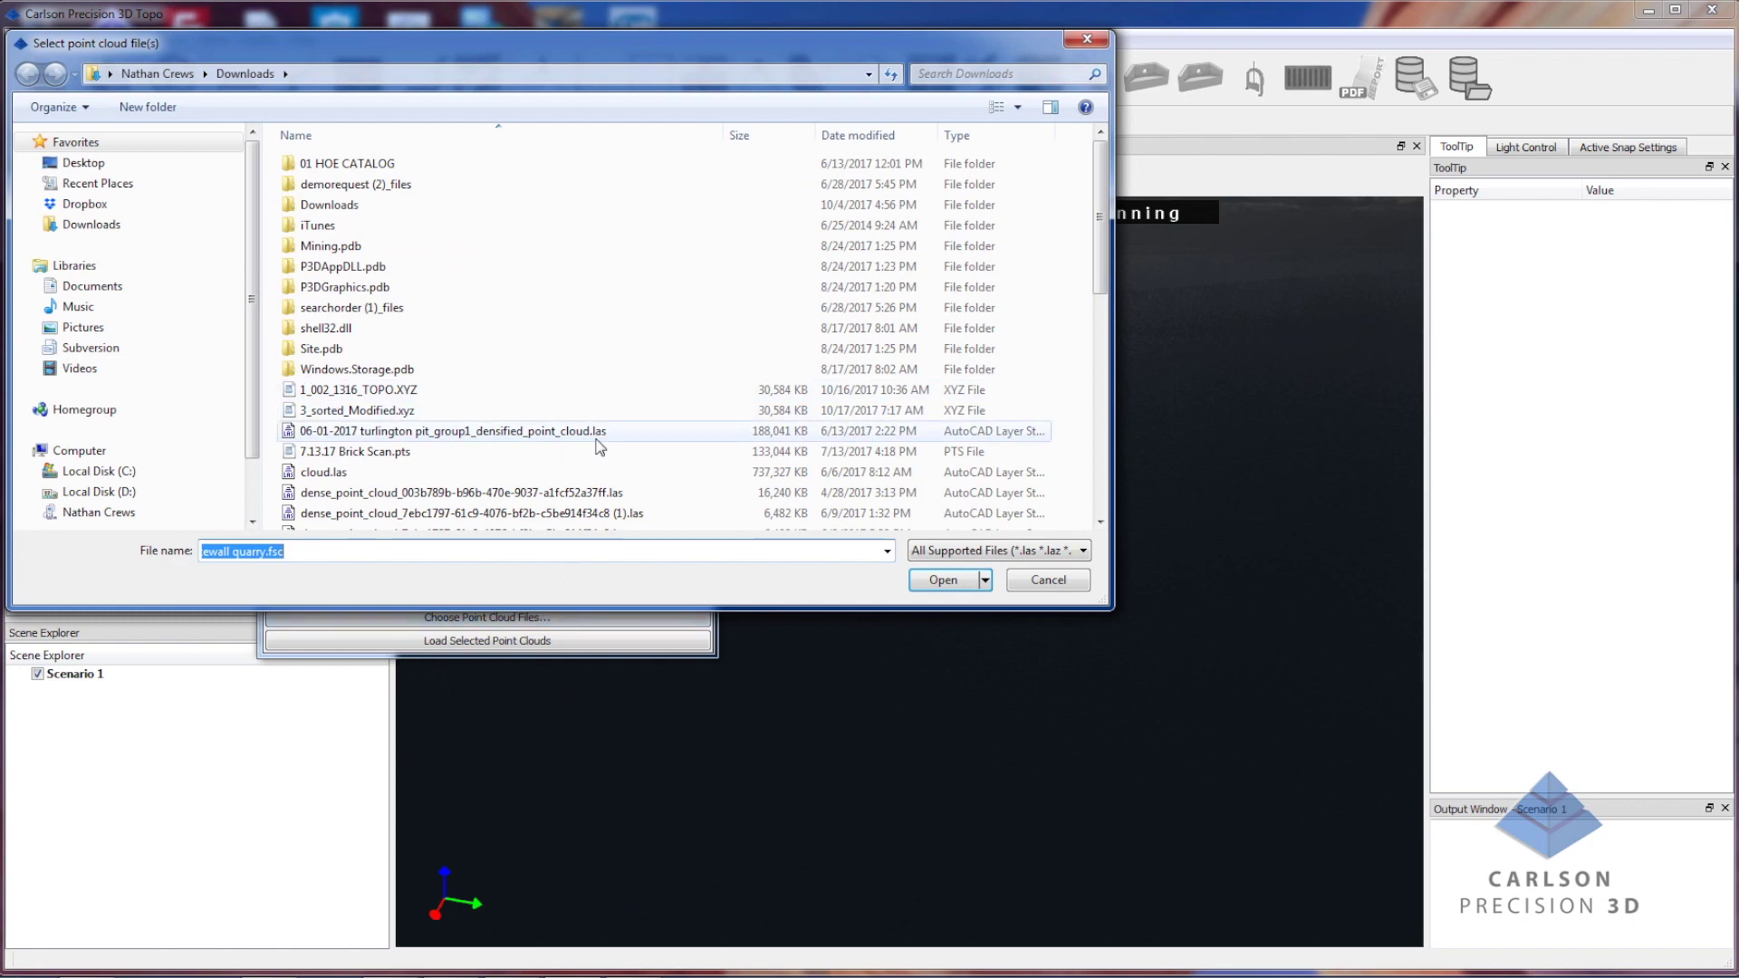
pyautogui.click(1070, 551)
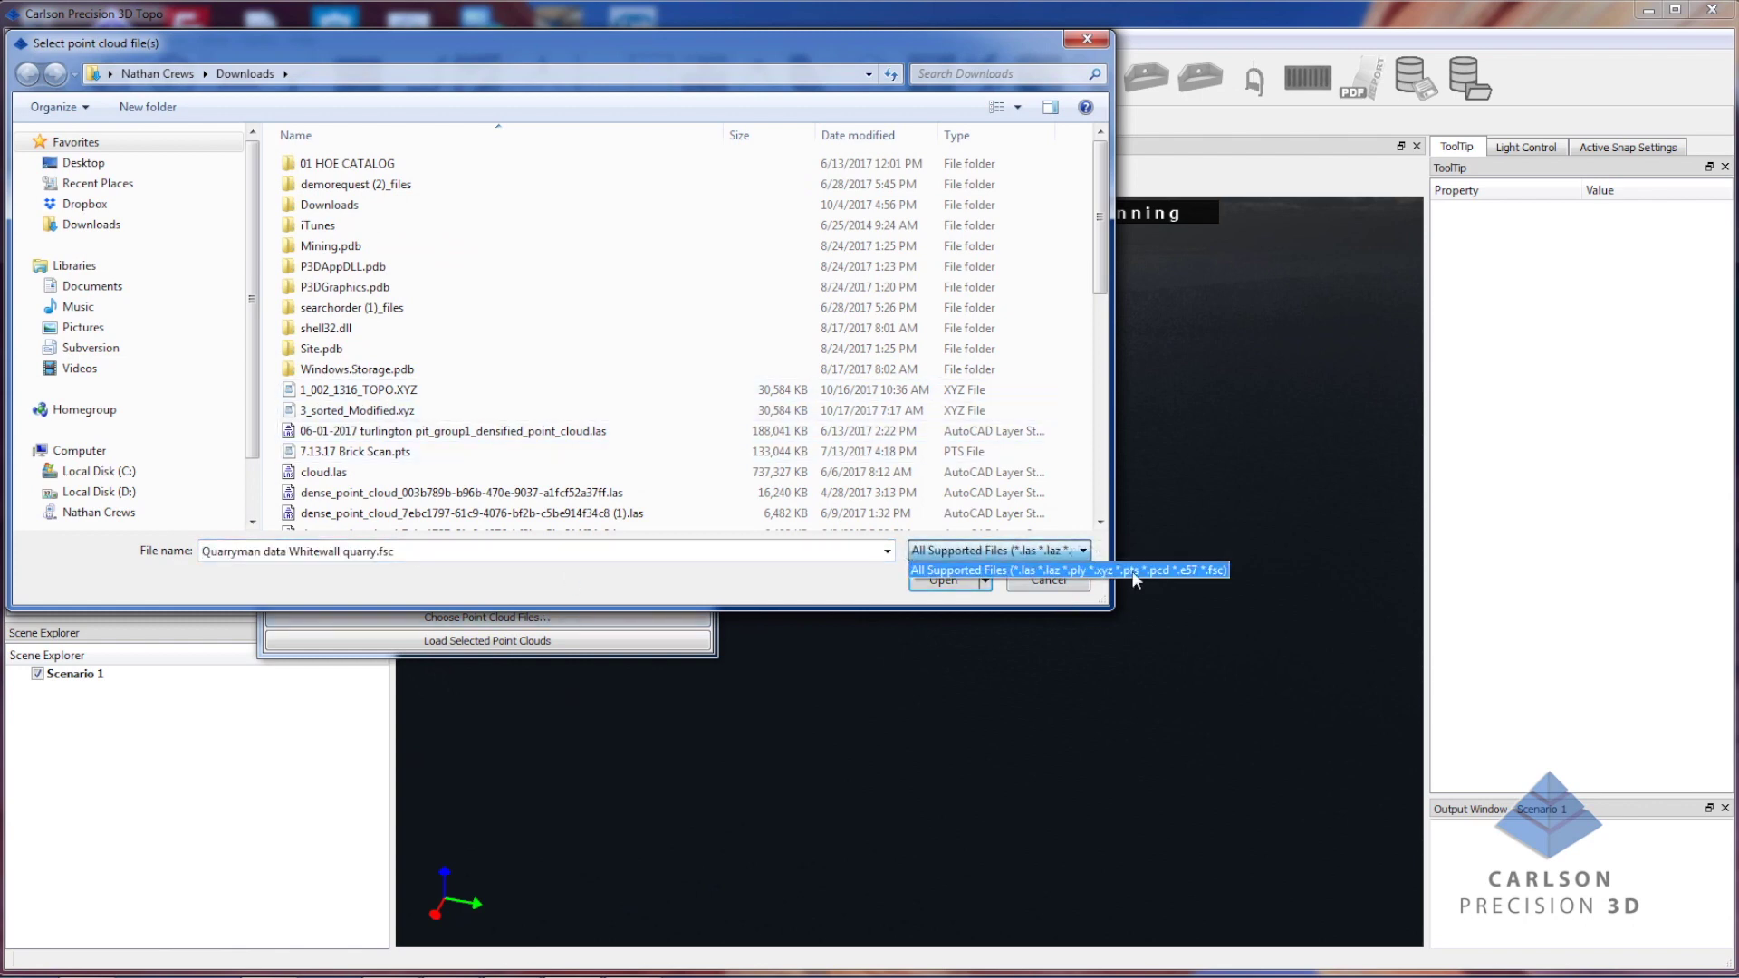
pyautogui.click(768, 582)
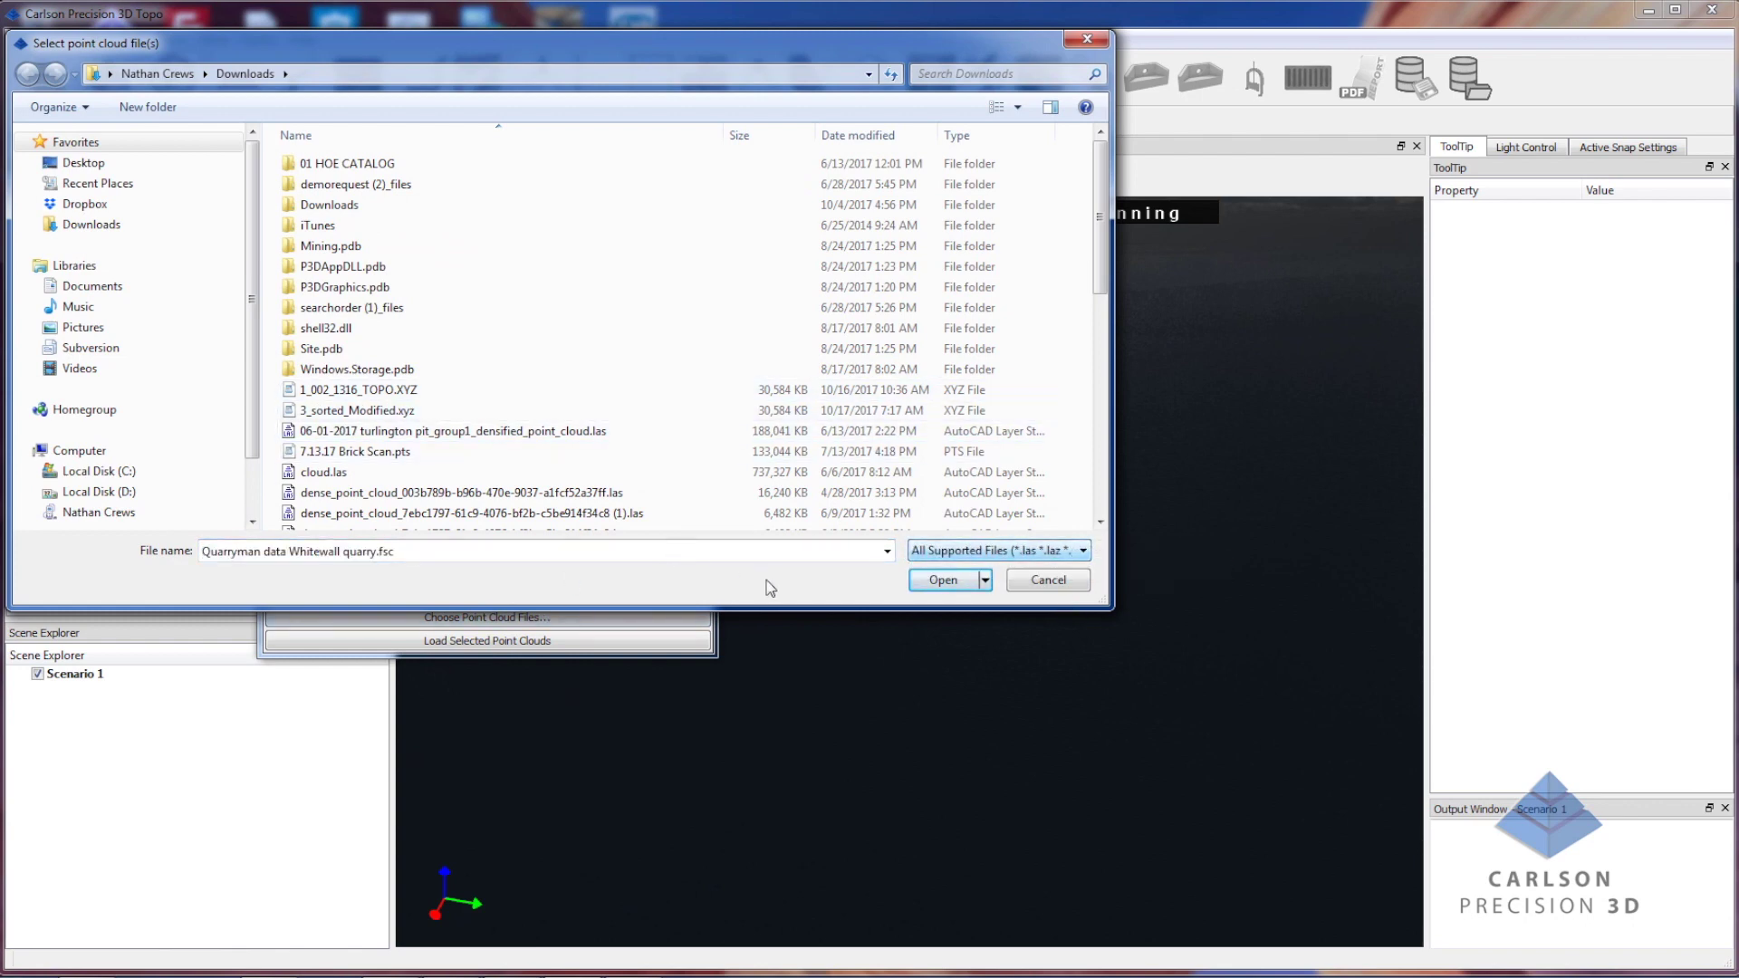
pyautogui.click(949, 587)
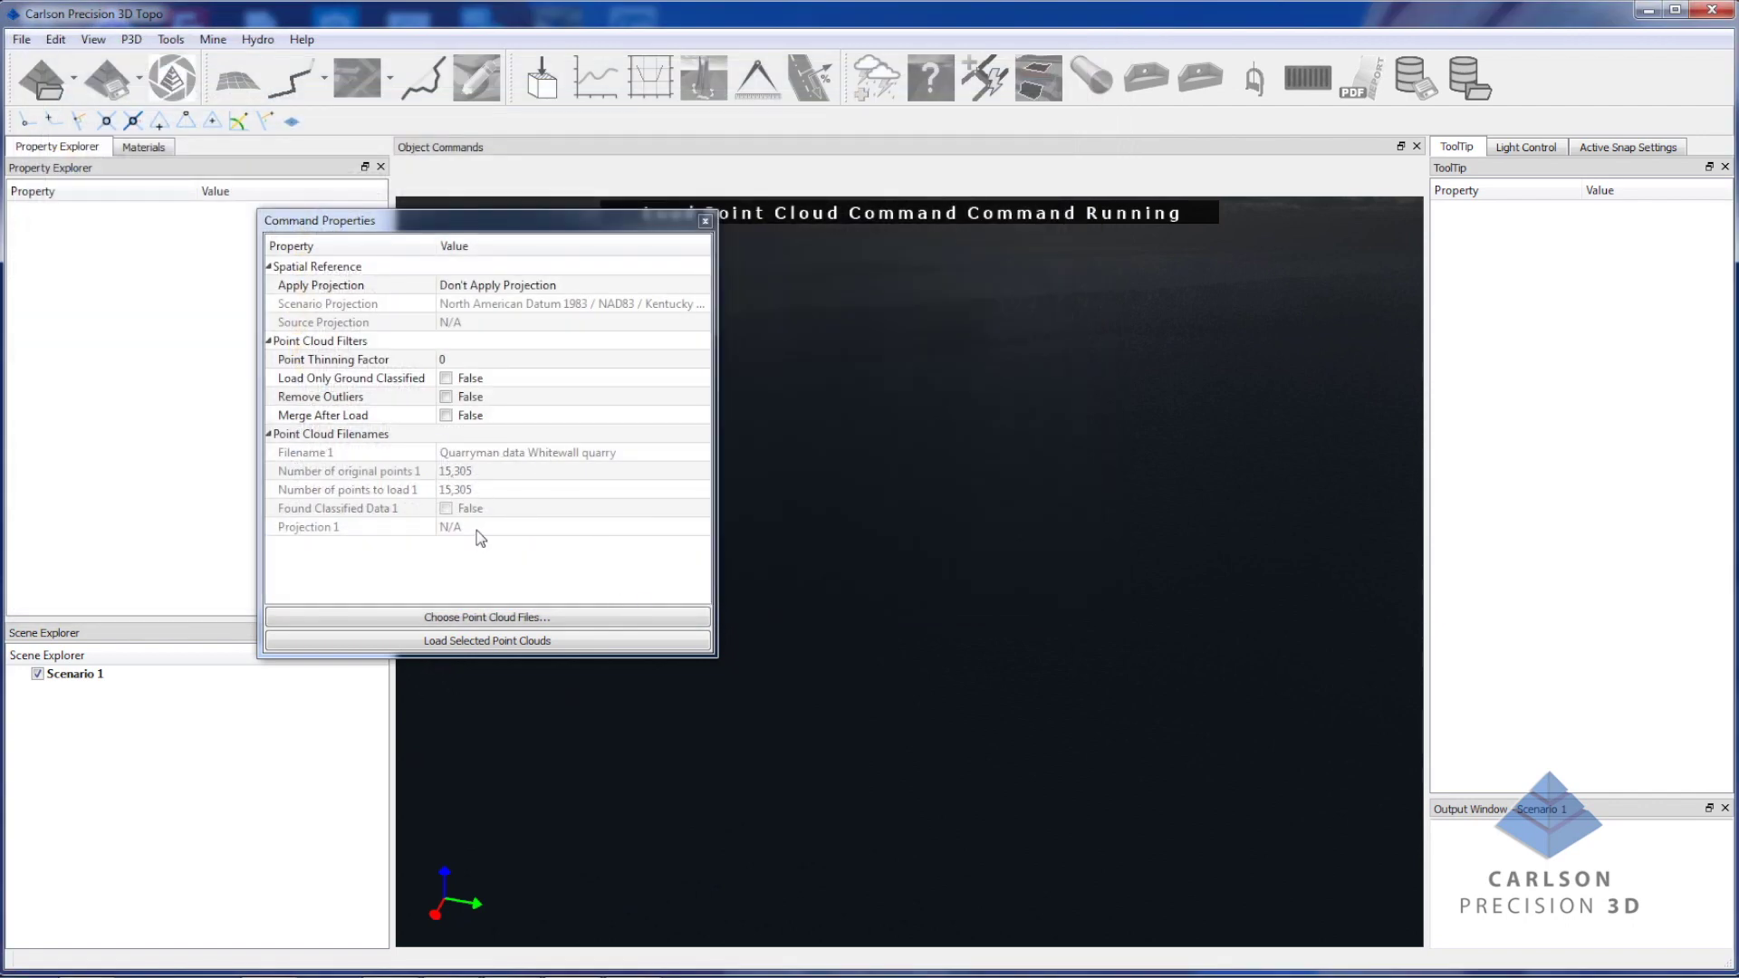
pyautogui.click(489, 641)
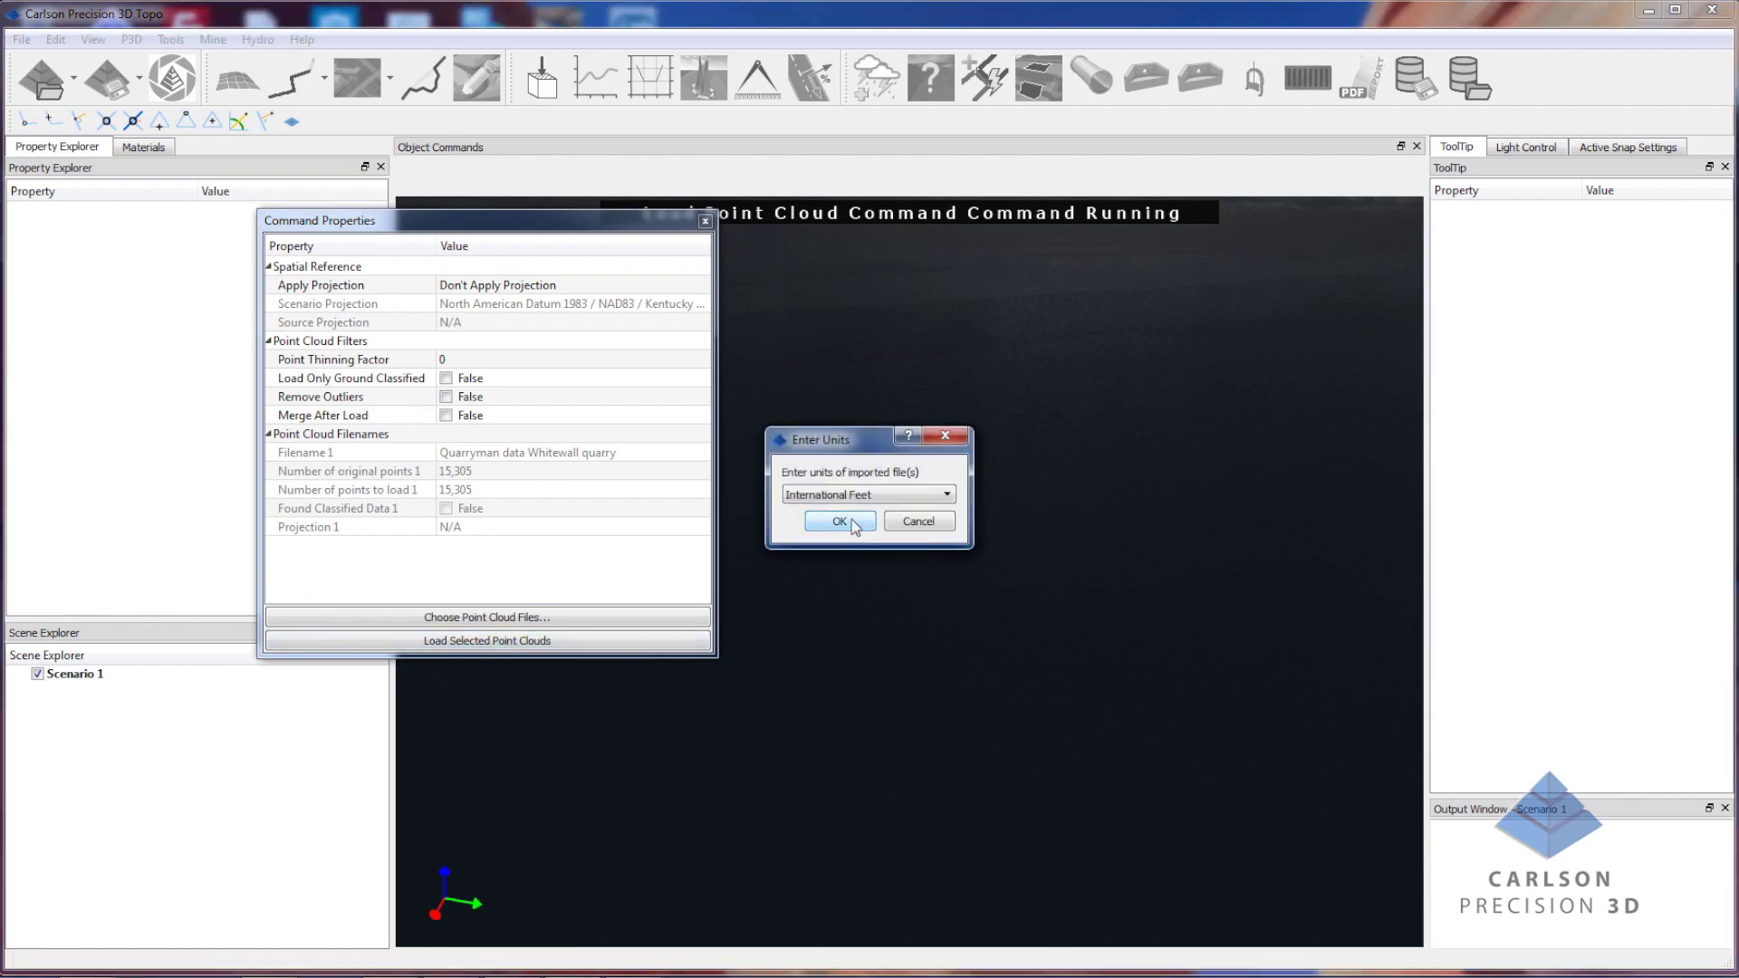
# Accept International Feet as the quarry point cloud's units.
pyautogui.click(851, 520)
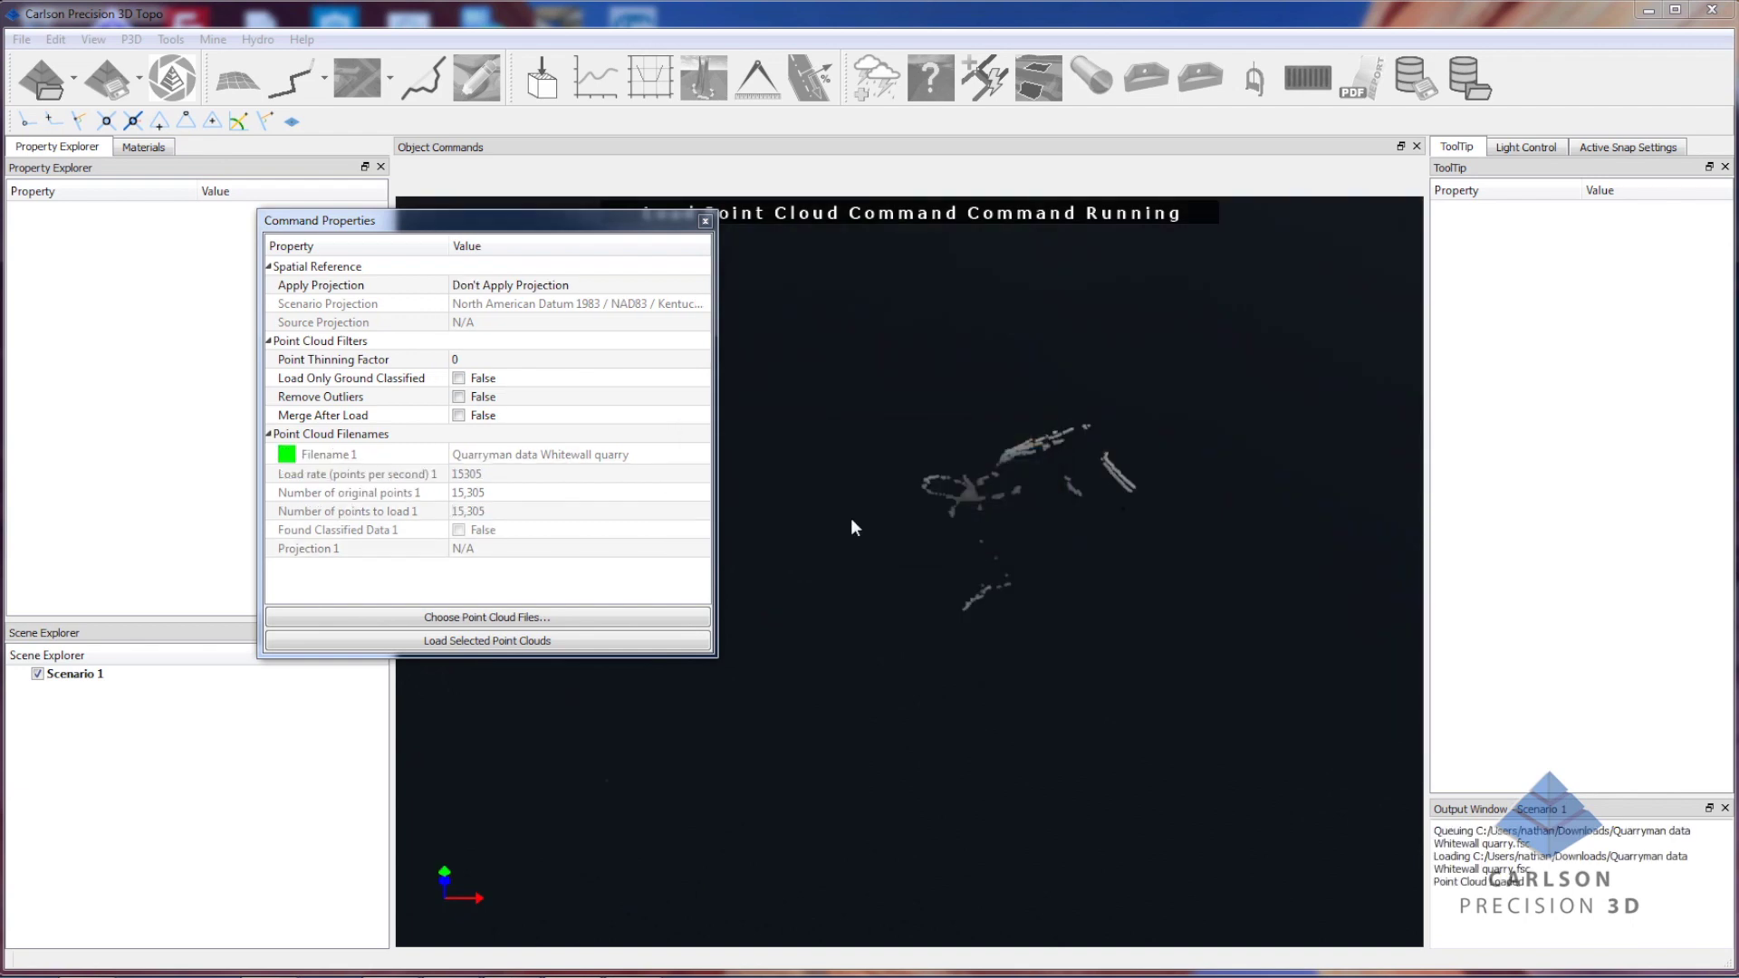
pyautogui.scroll(5, 967, 496)
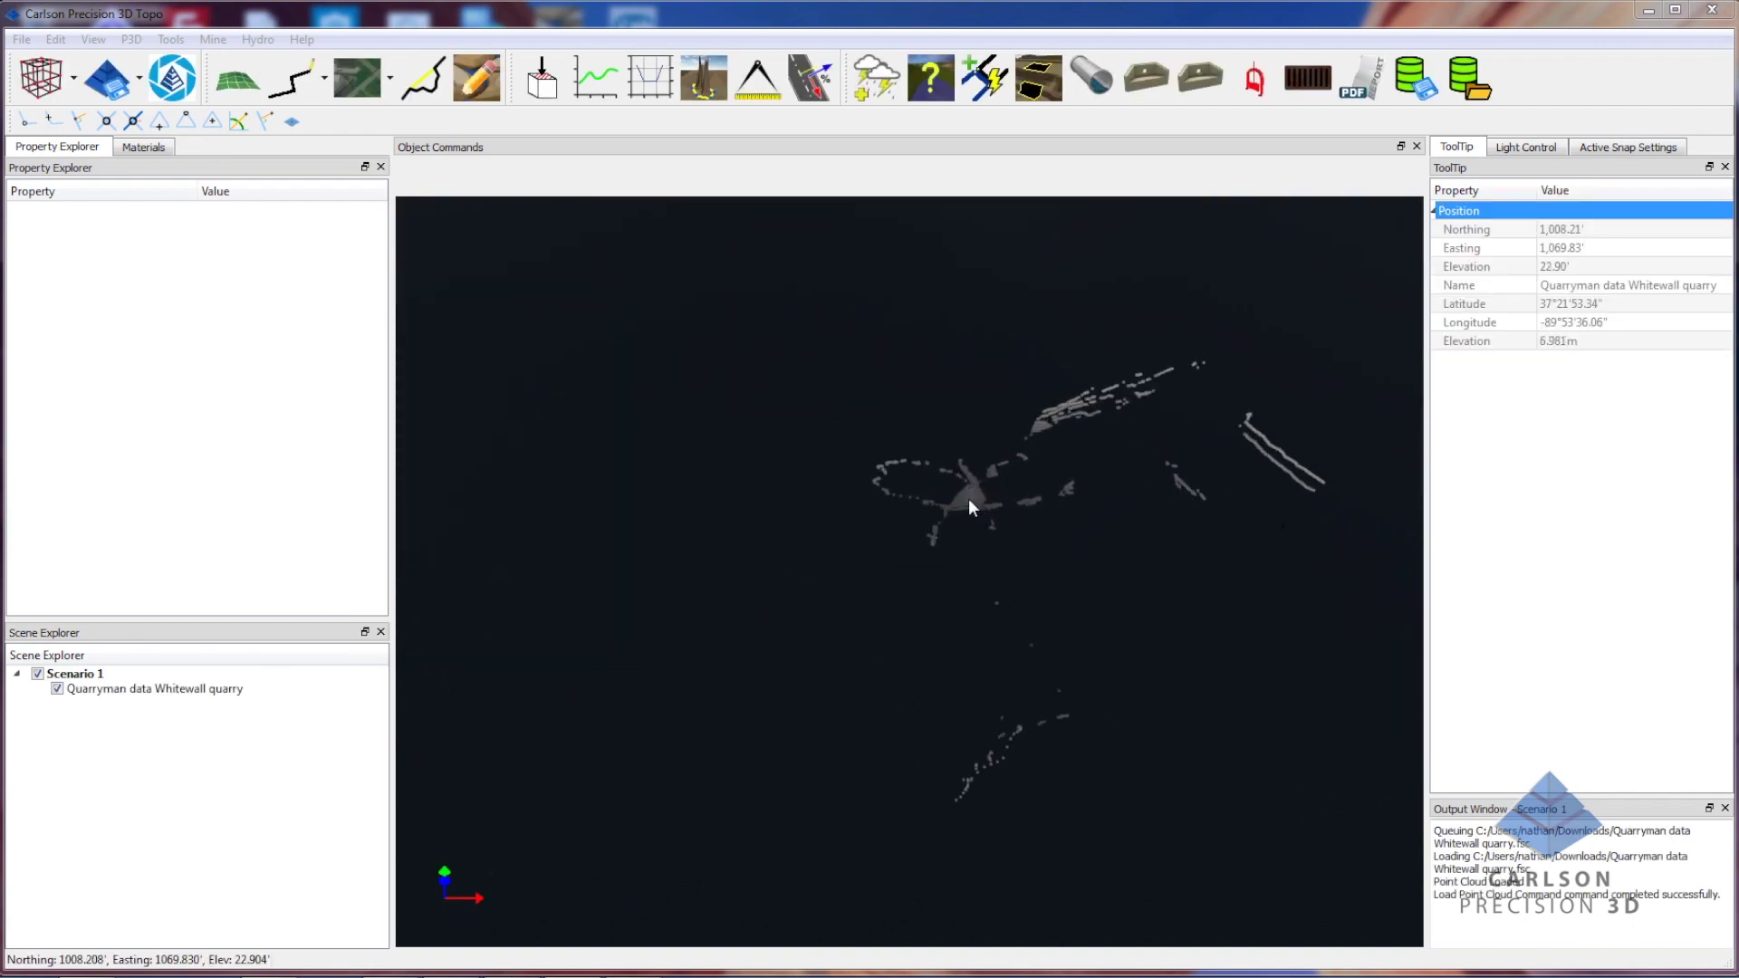
pyautogui.scroll(5, 969, 498)
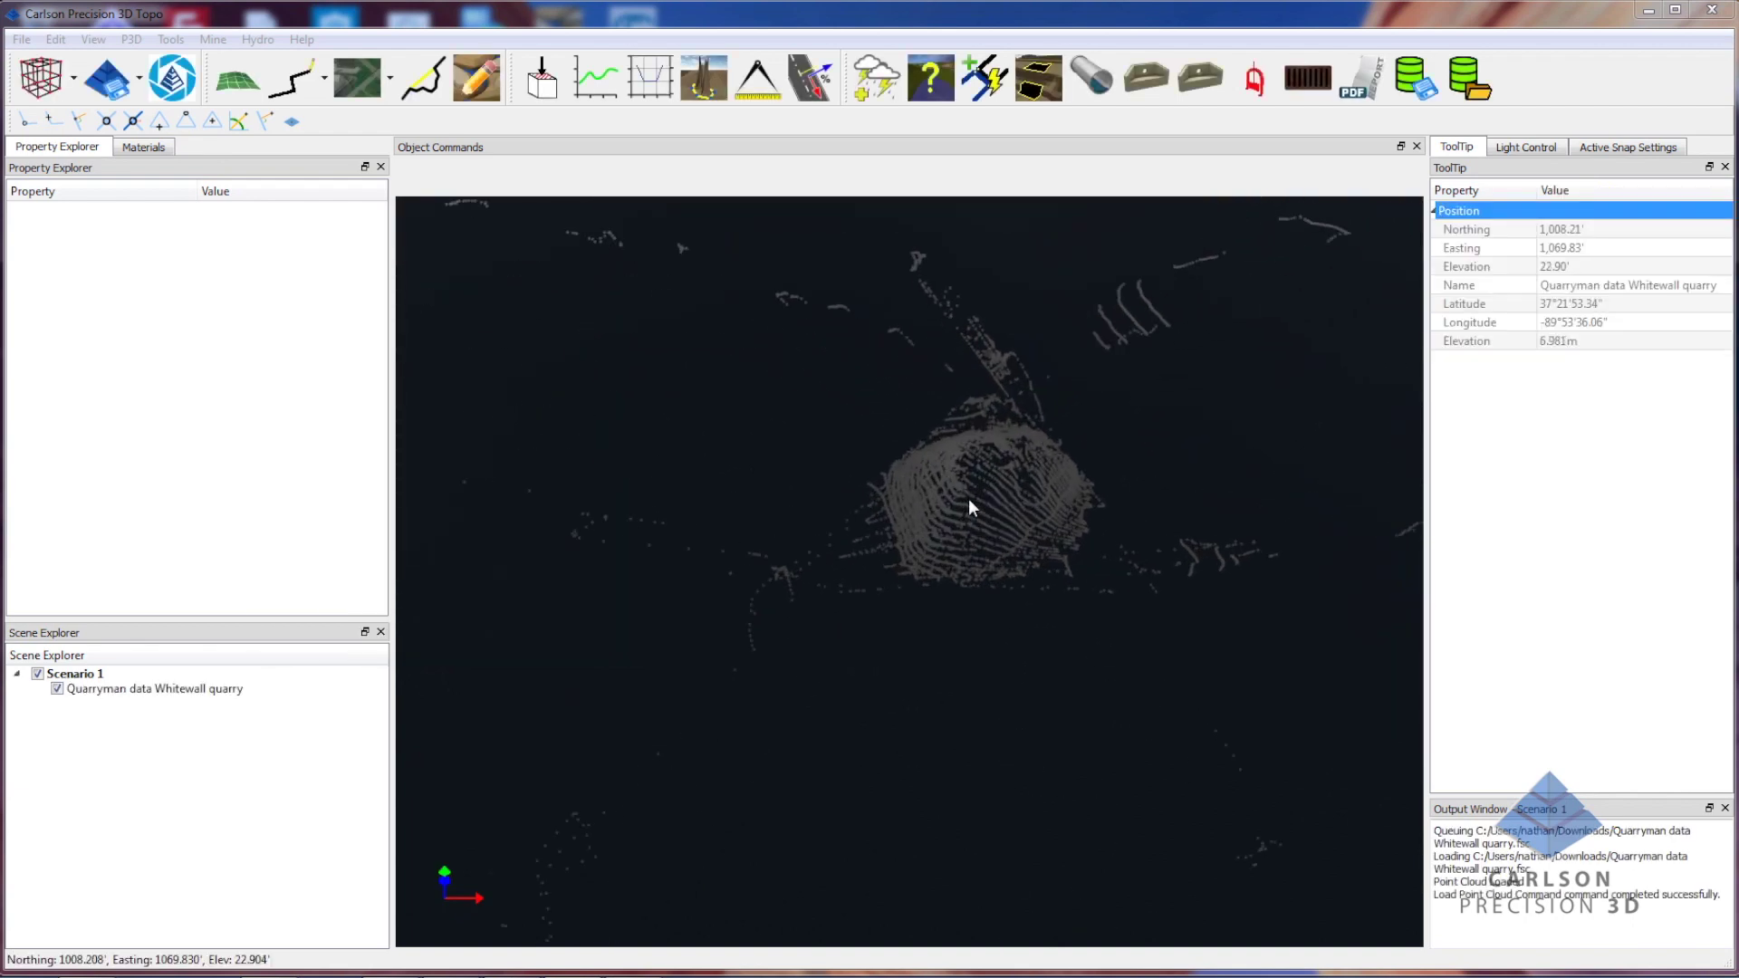
# Colour the quarry cloud By Contour and Elevation with a 1.00' contour step.
pyautogui.click(141, 689)
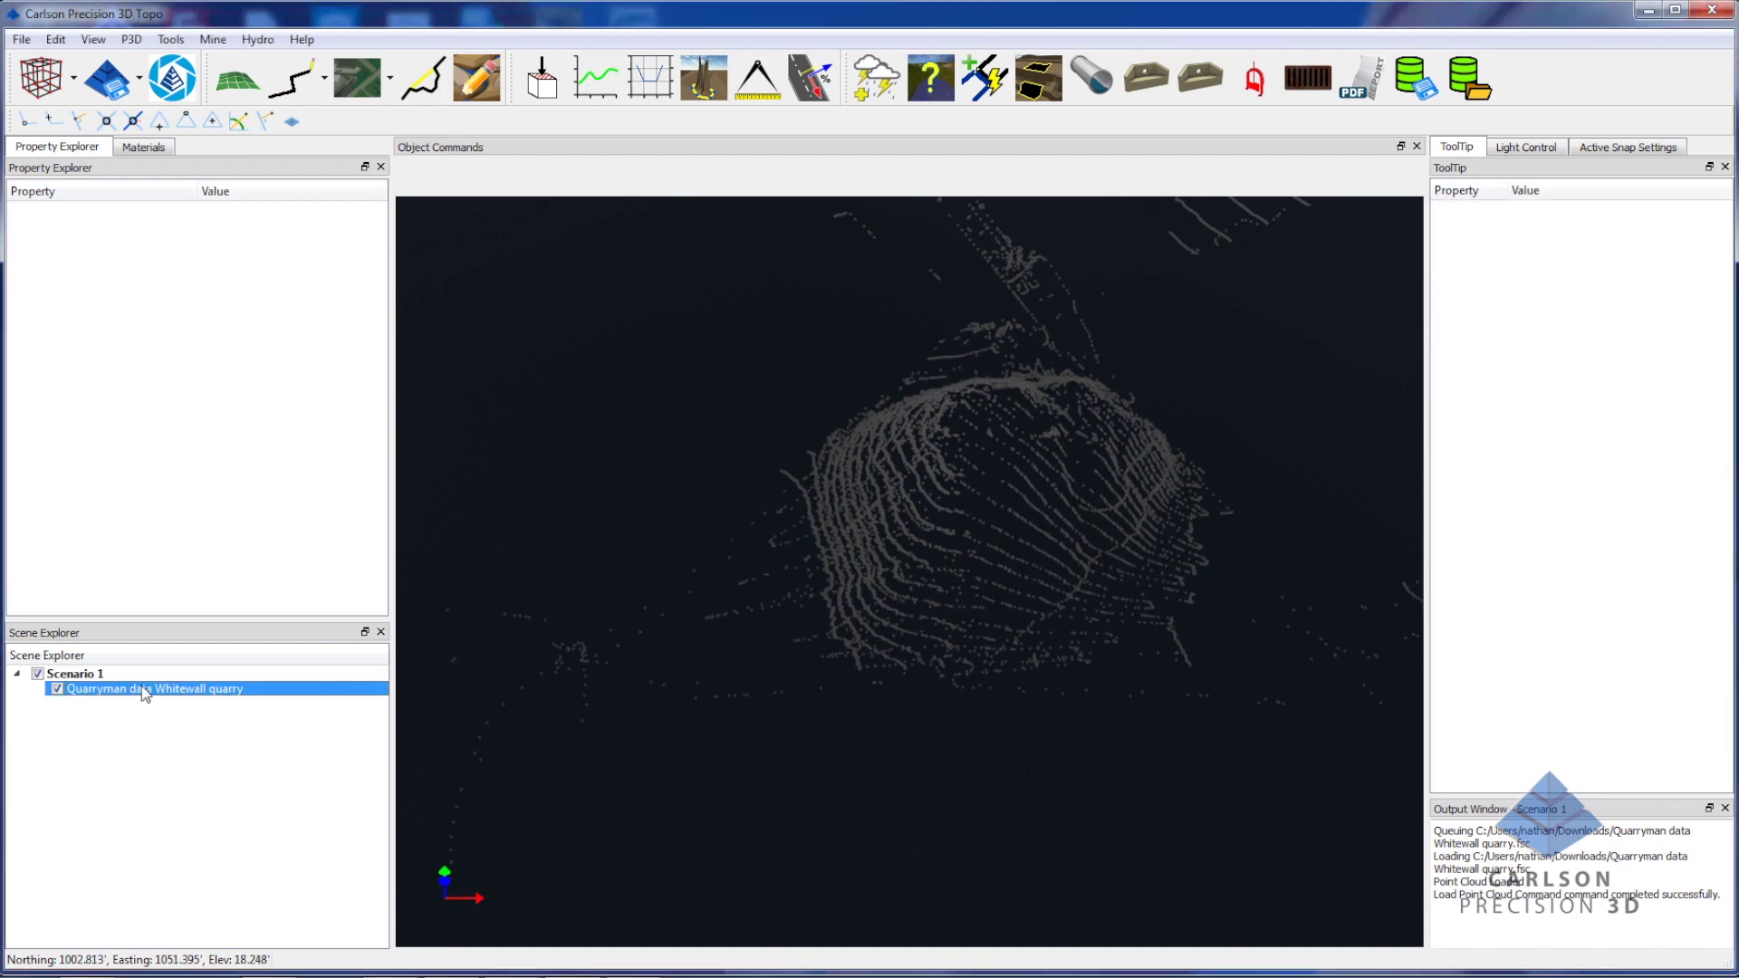
pyautogui.click(303, 288)
pyautogui.click(303, 288)
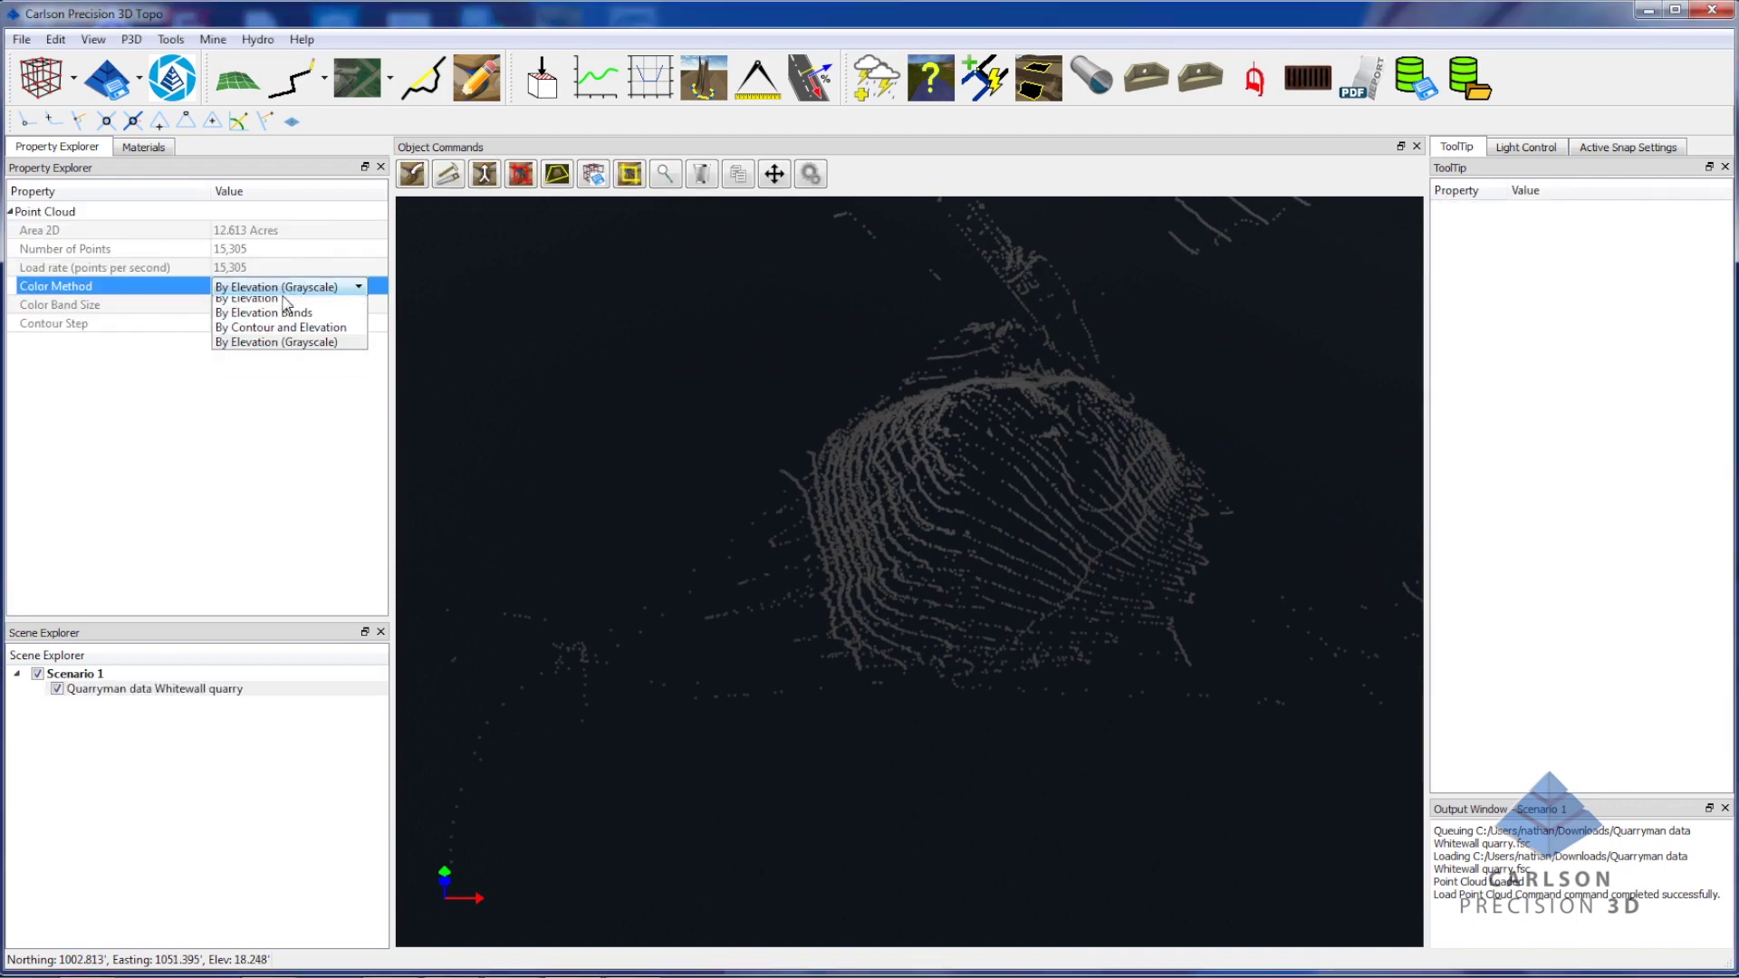
pyautogui.click(299, 357)
pyautogui.click(278, 325)
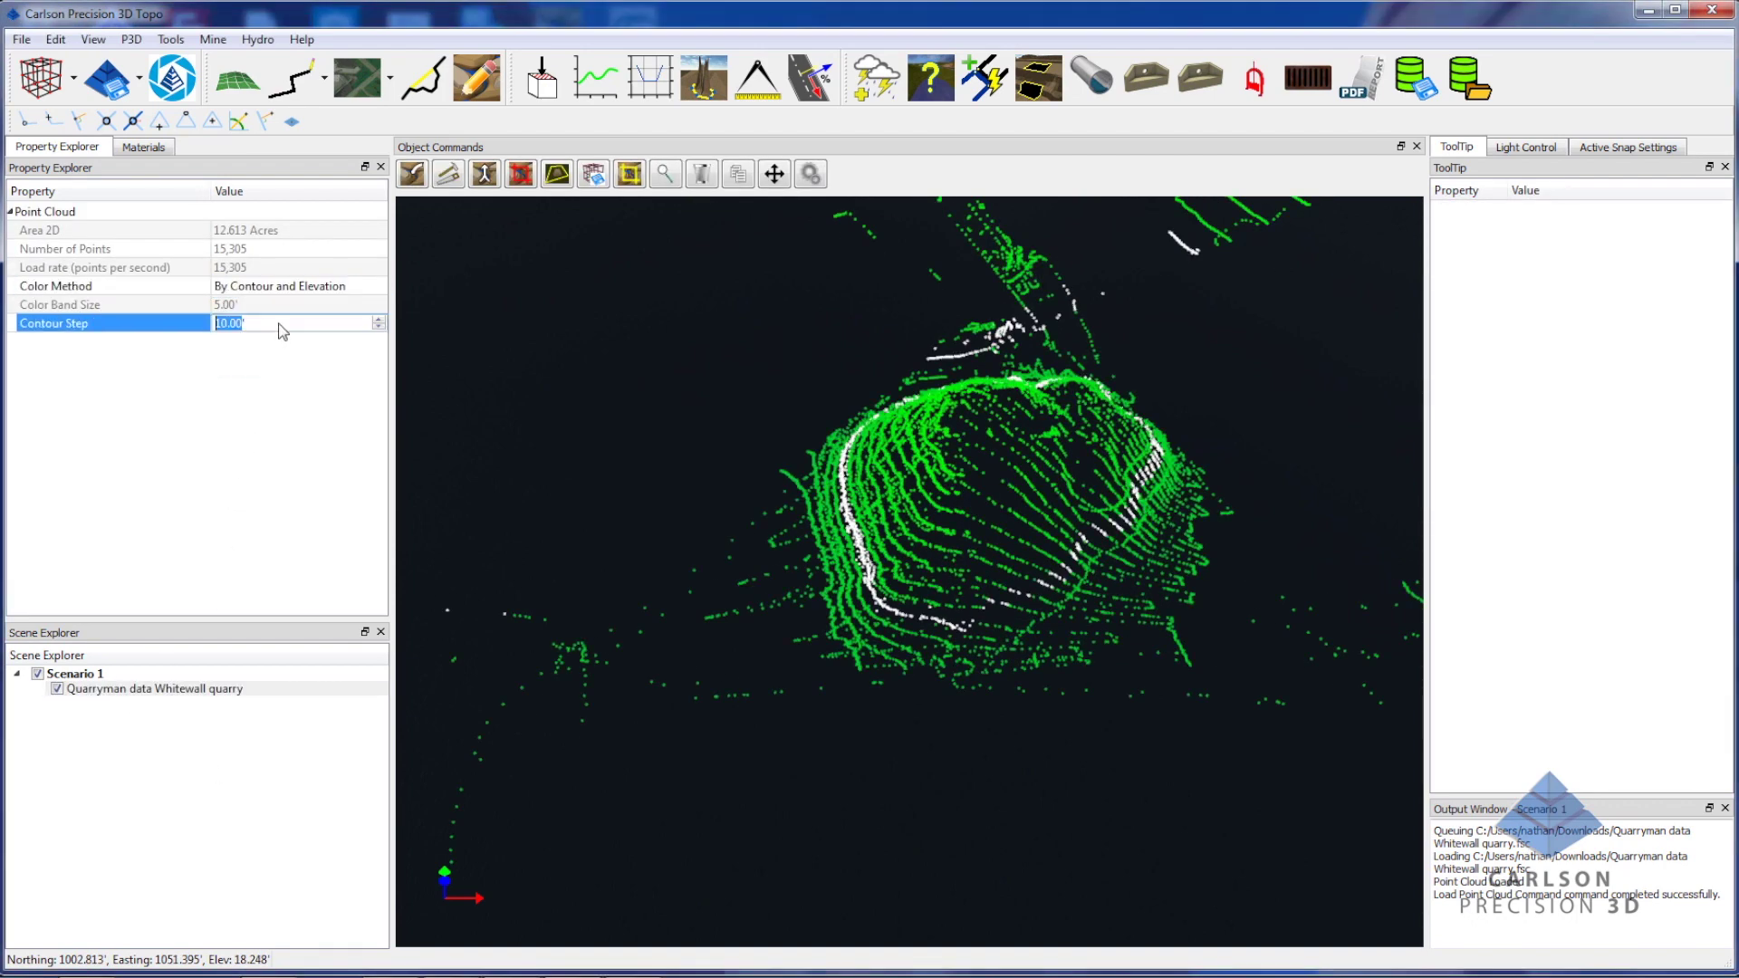
pyautogui.write('1')
pyautogui.press('Return')
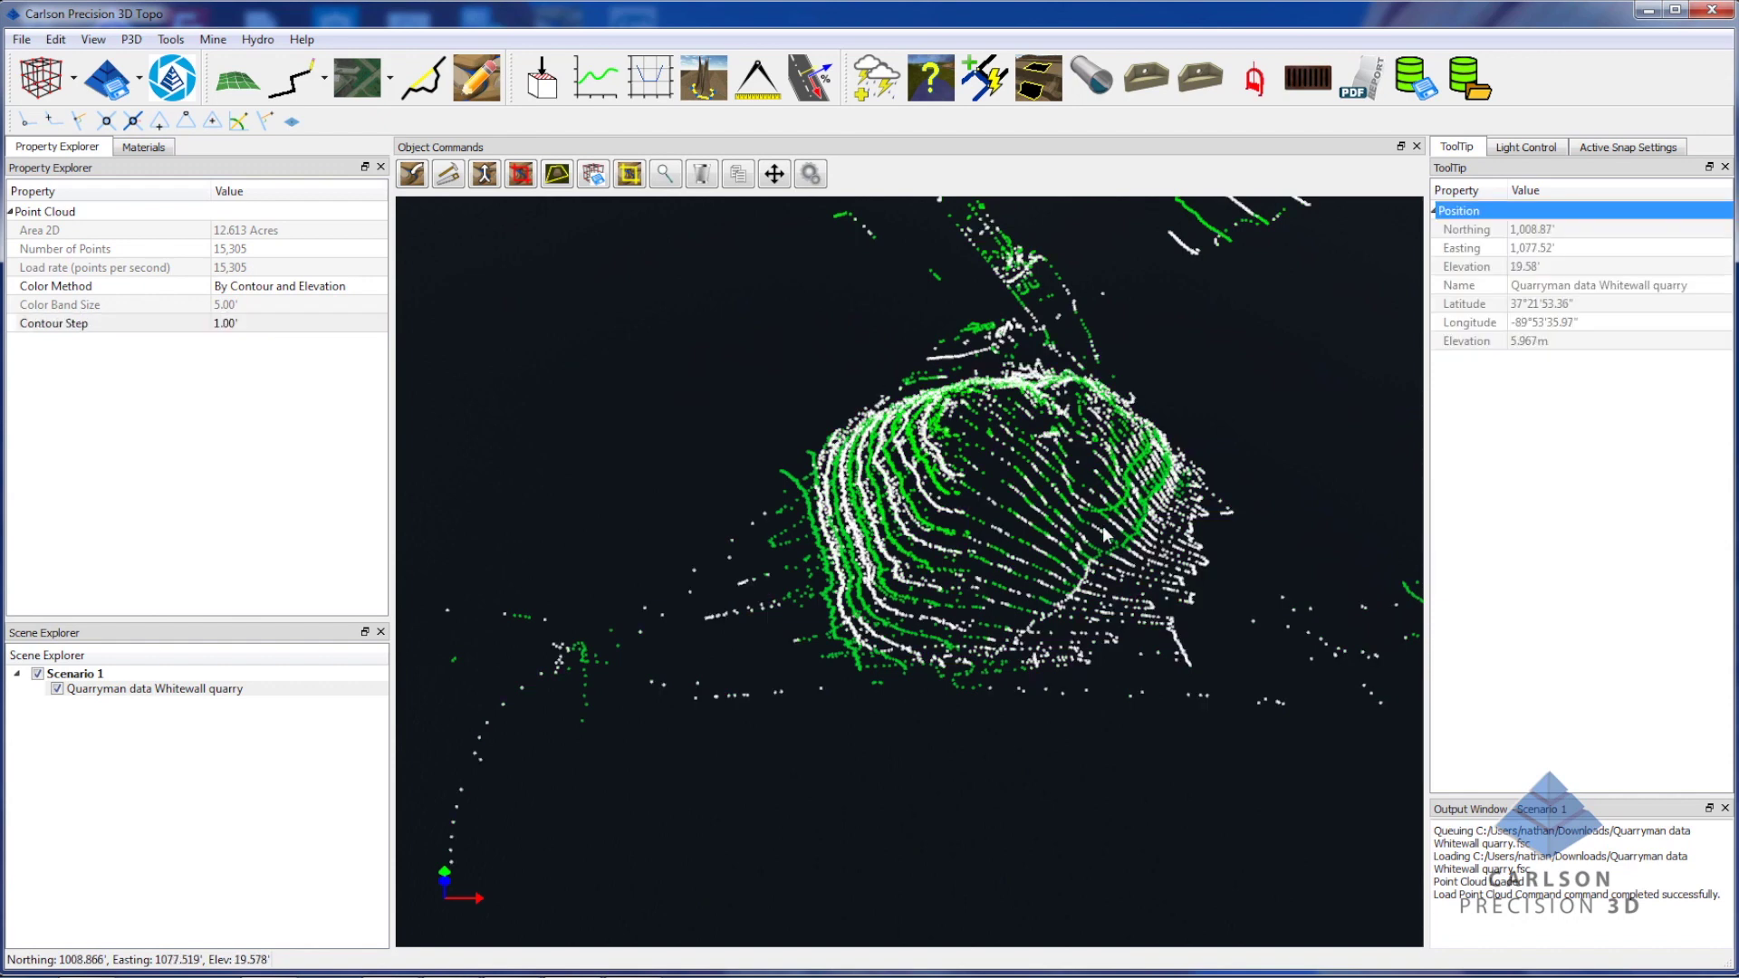
pyautogui.moveTo(1107, 536); pyautogui.dragTo(821, 561)
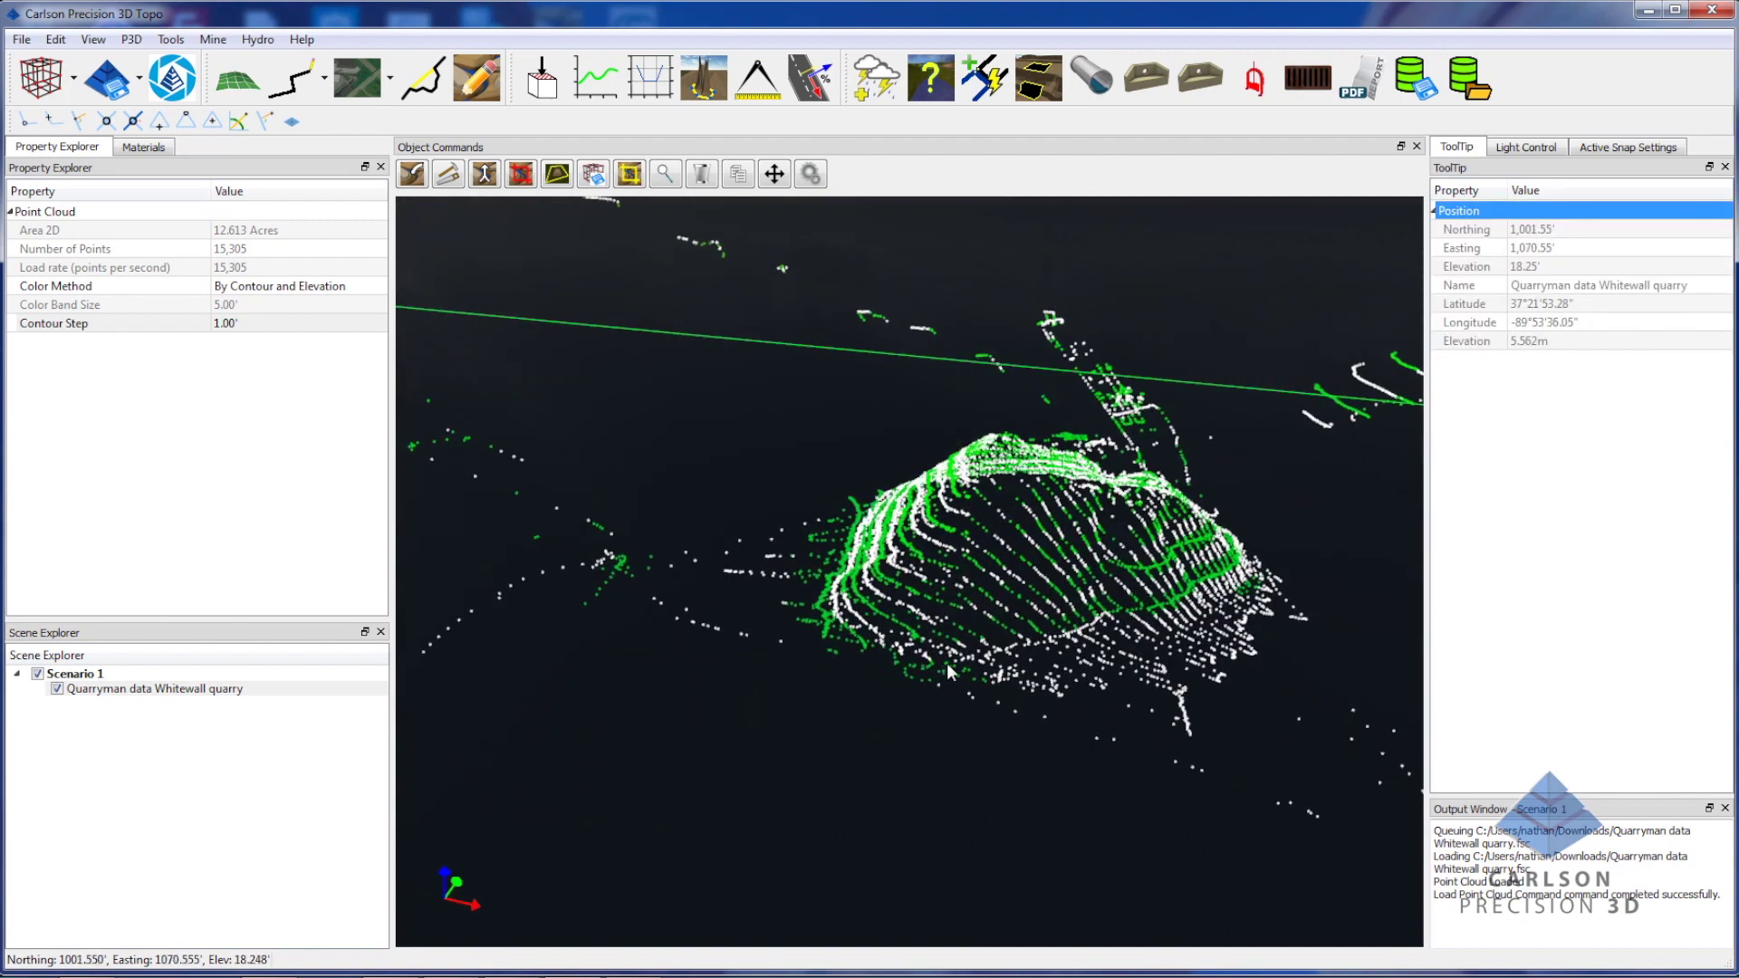
pyautogui.moveTo(1010, 584); pyautogui.dragTo(961, 572)
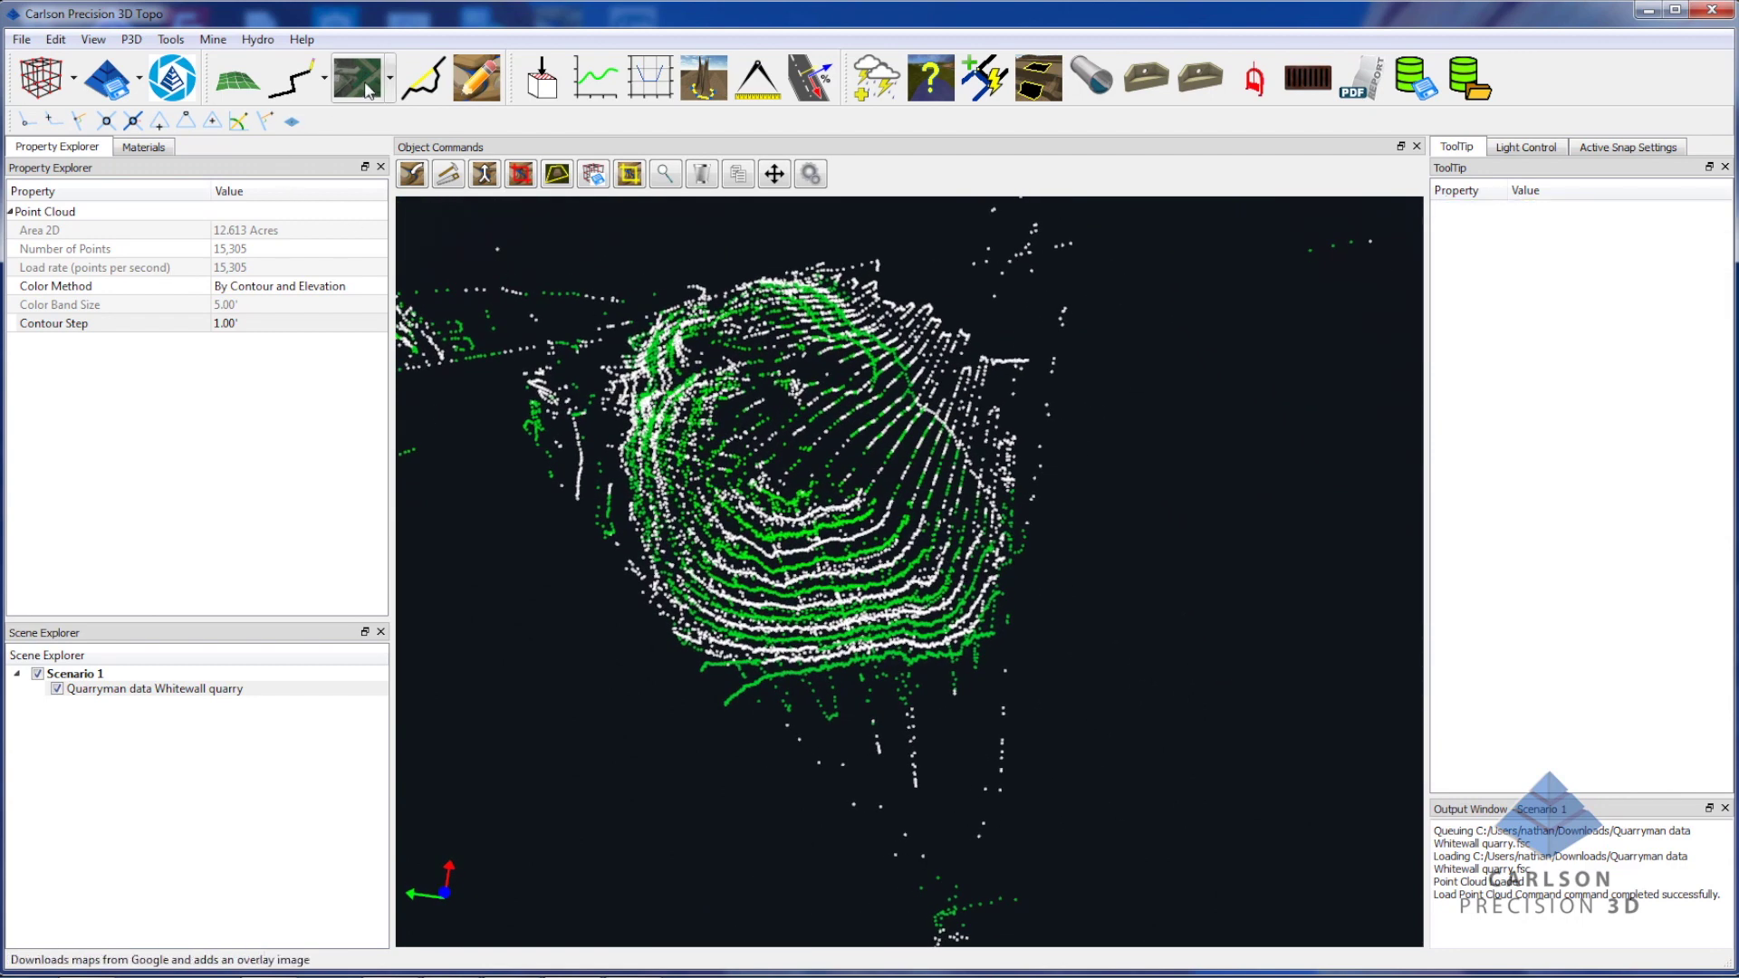
# Start a boundary polyline with vertices along the pit's left, bottom and right edges.
pyautogui.click(307, 88)
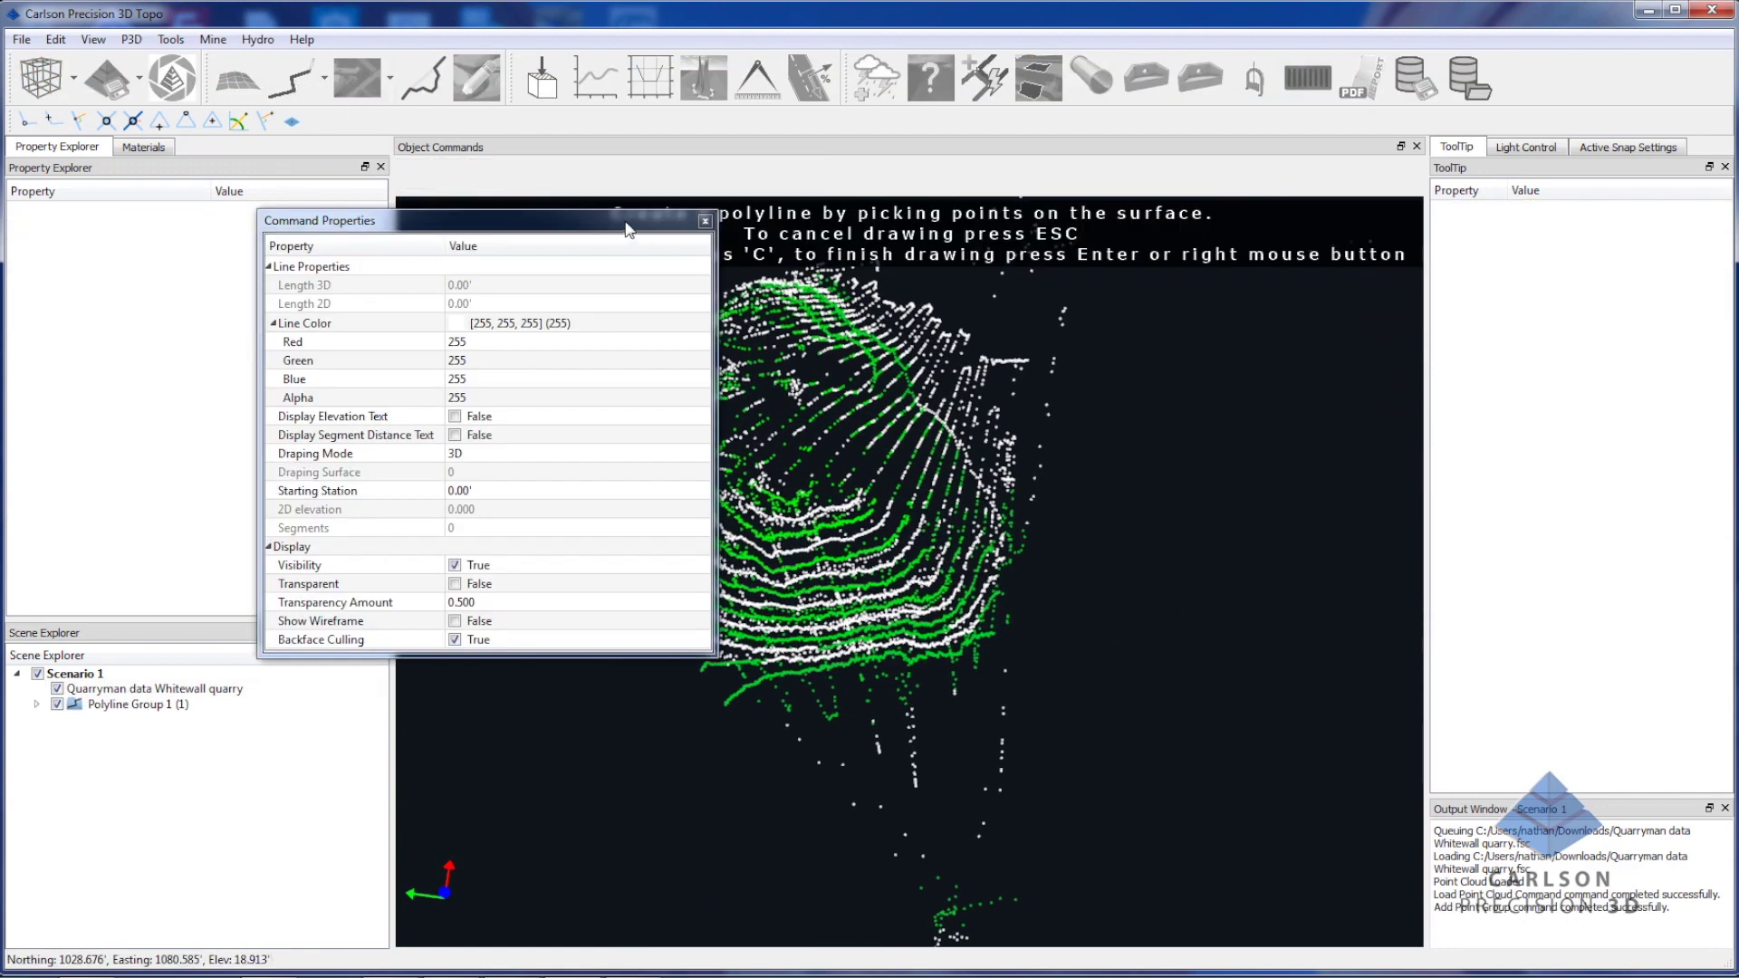
pyautogui.moveTo(628, 222); pyautogui.dragTo(457, 161)
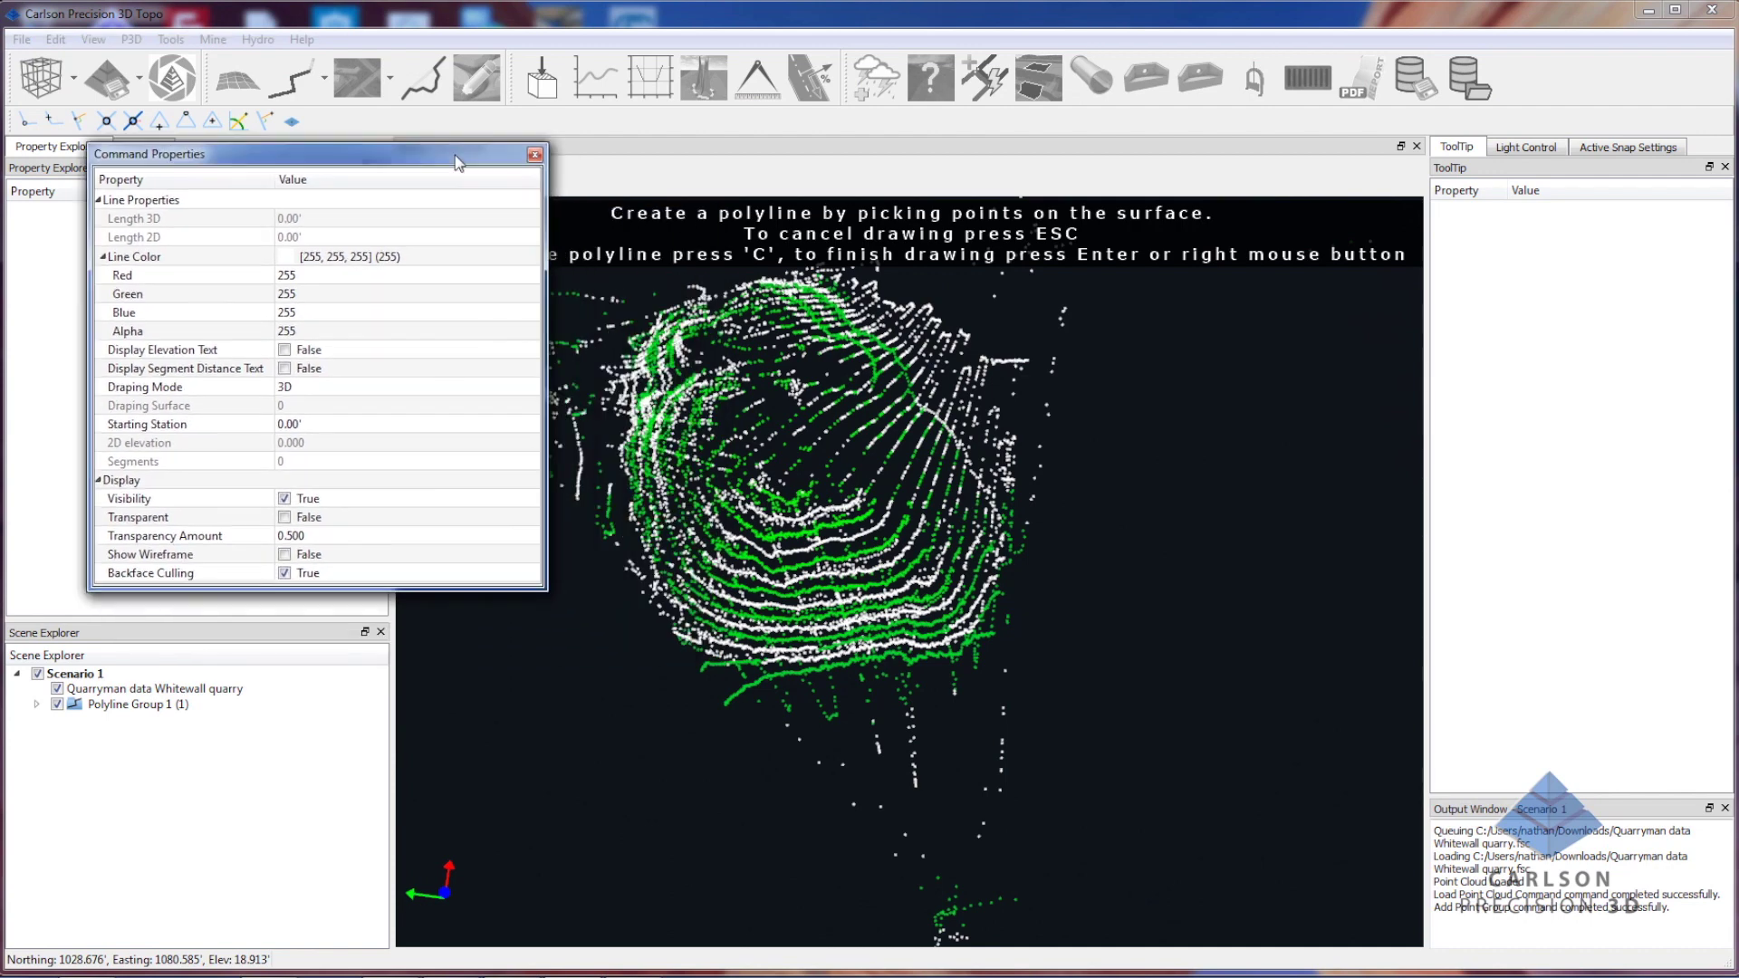
pyautogui.click(638, 351)
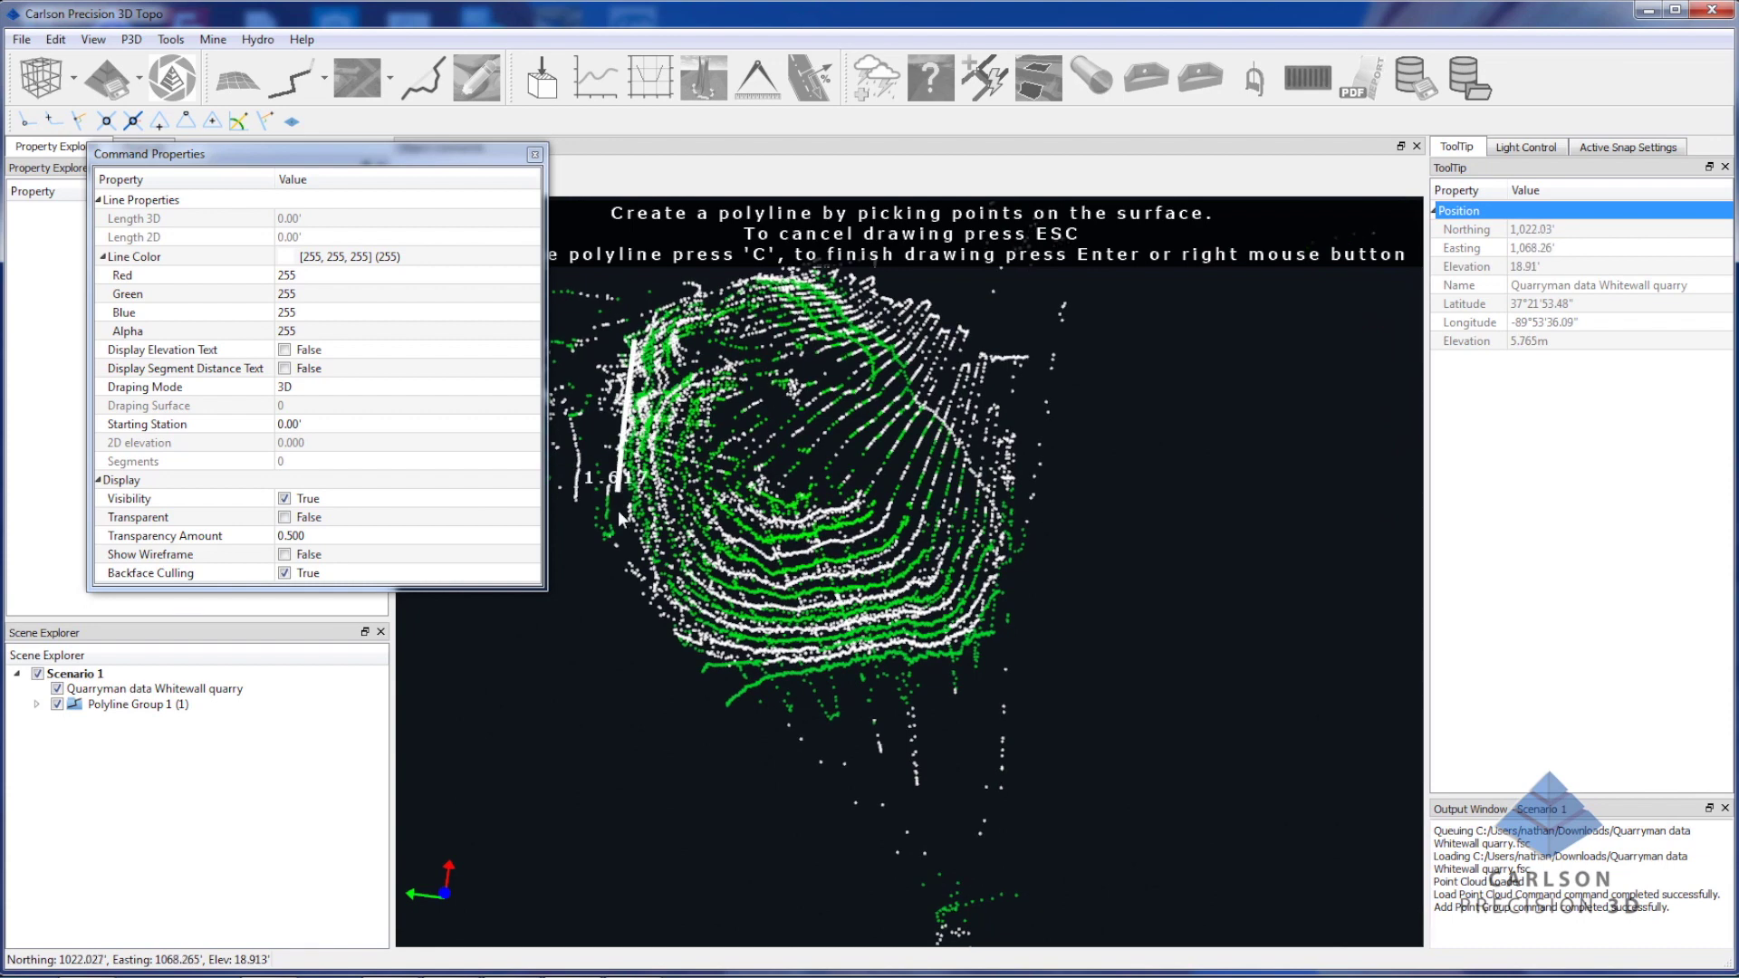
pyautogui.click(649, 604)
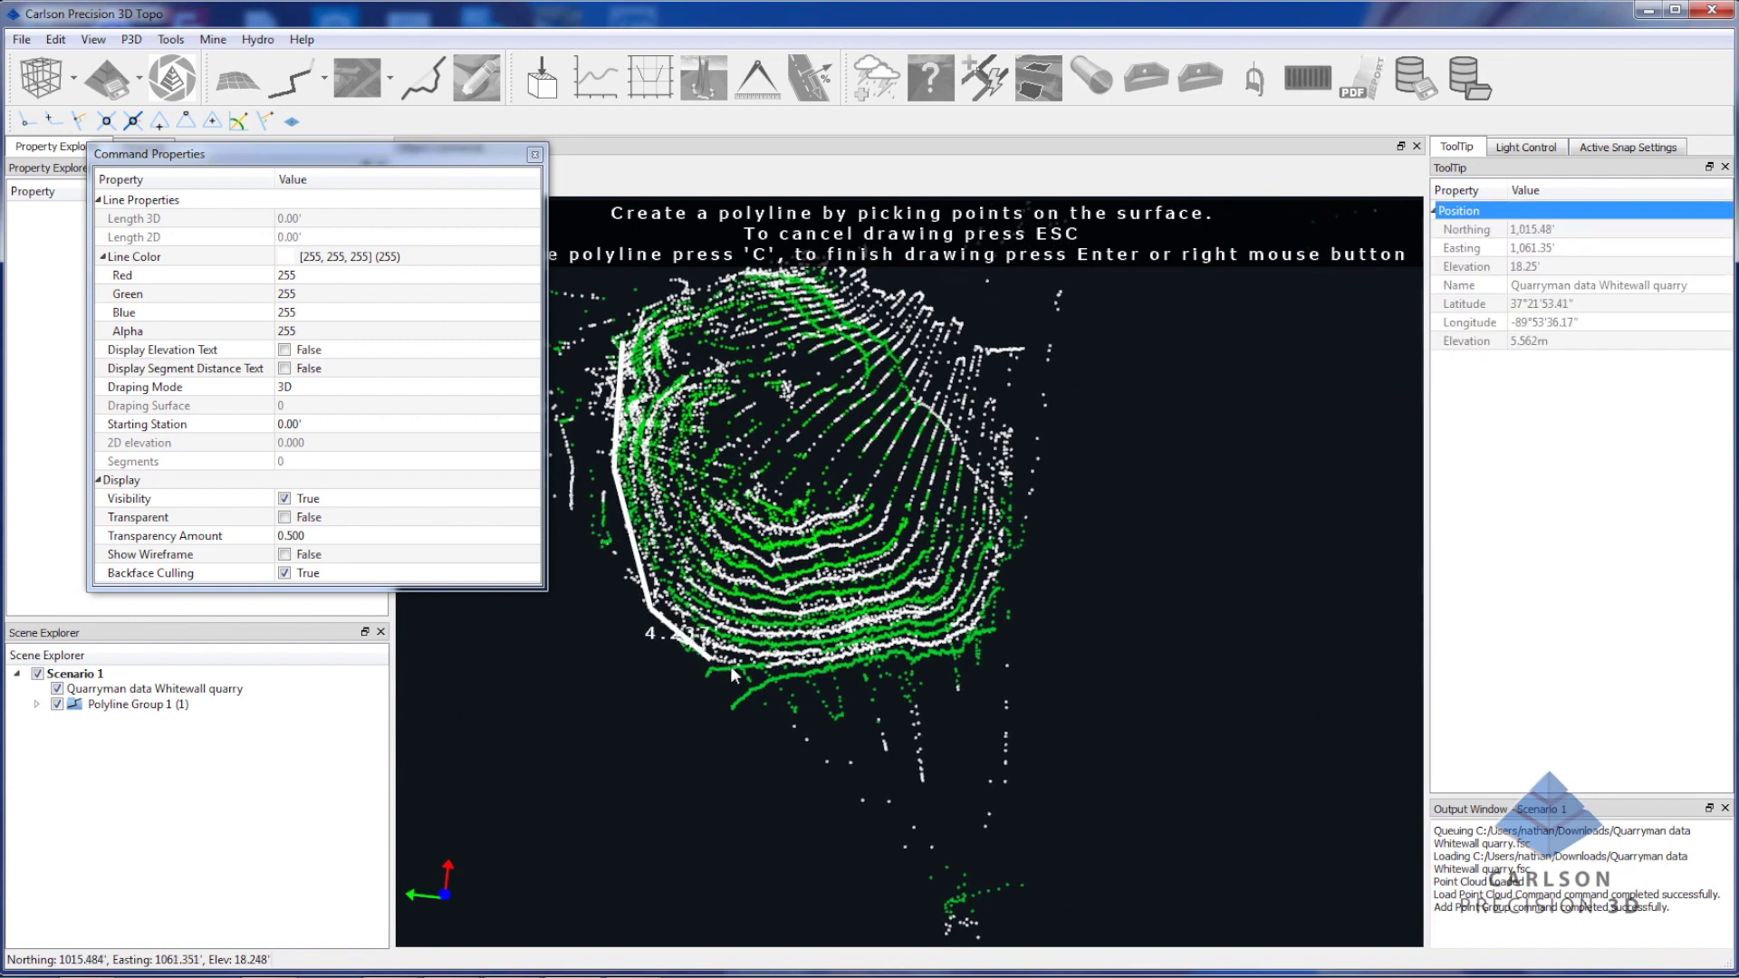
pyautogui.click(721, 669)
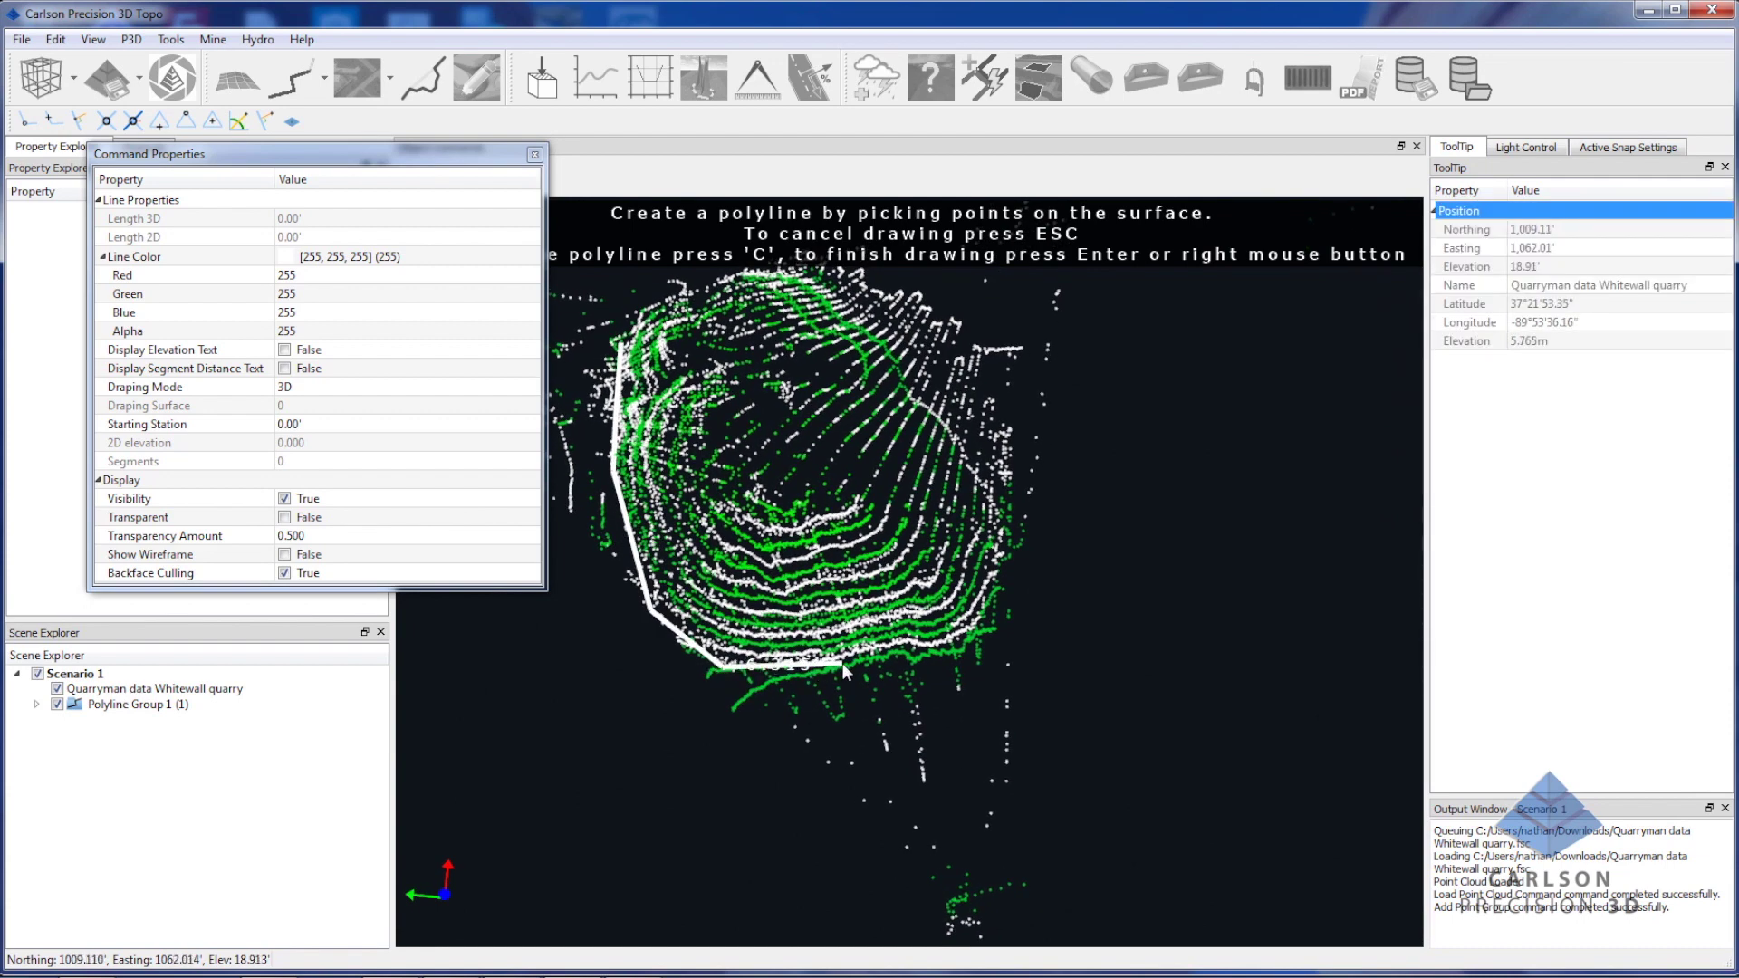
pyautogui.click(944, 652)
pyautogui.click(997, 589)
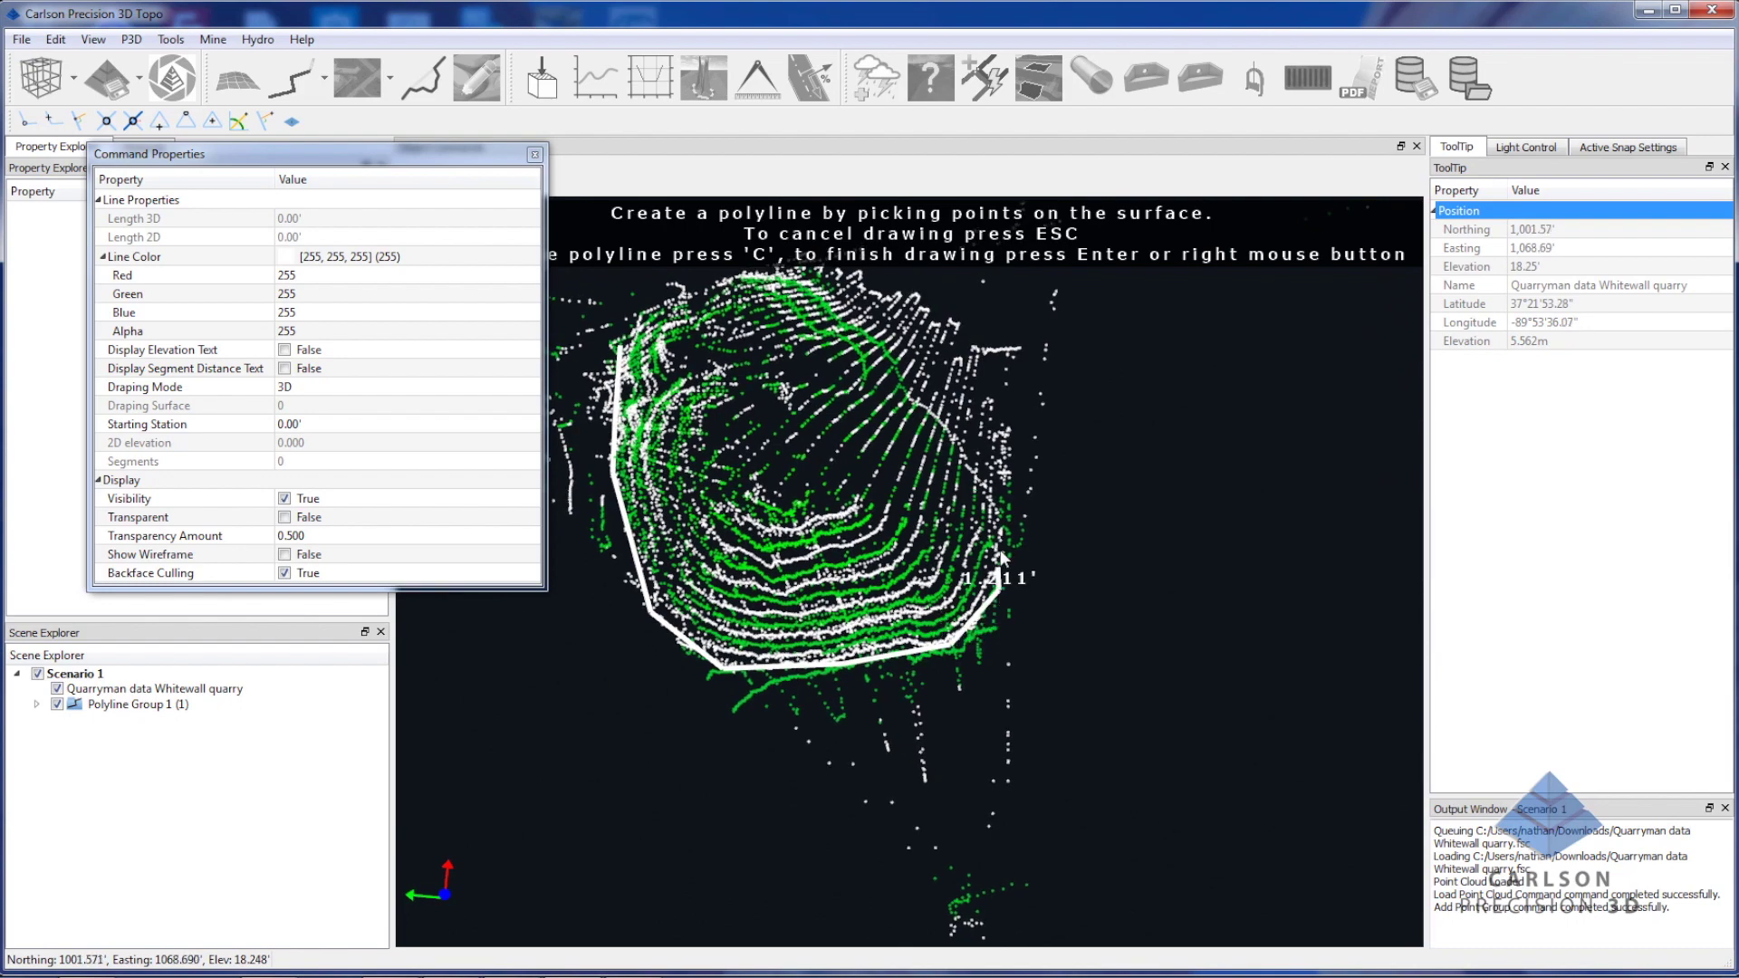
# Add the remaining right-side vertices, turn on elevation labels, and close Polyline 1.
pyautogui.moveTo(1005, 516); pyautogui.dragTo(771, 514, button='middle')
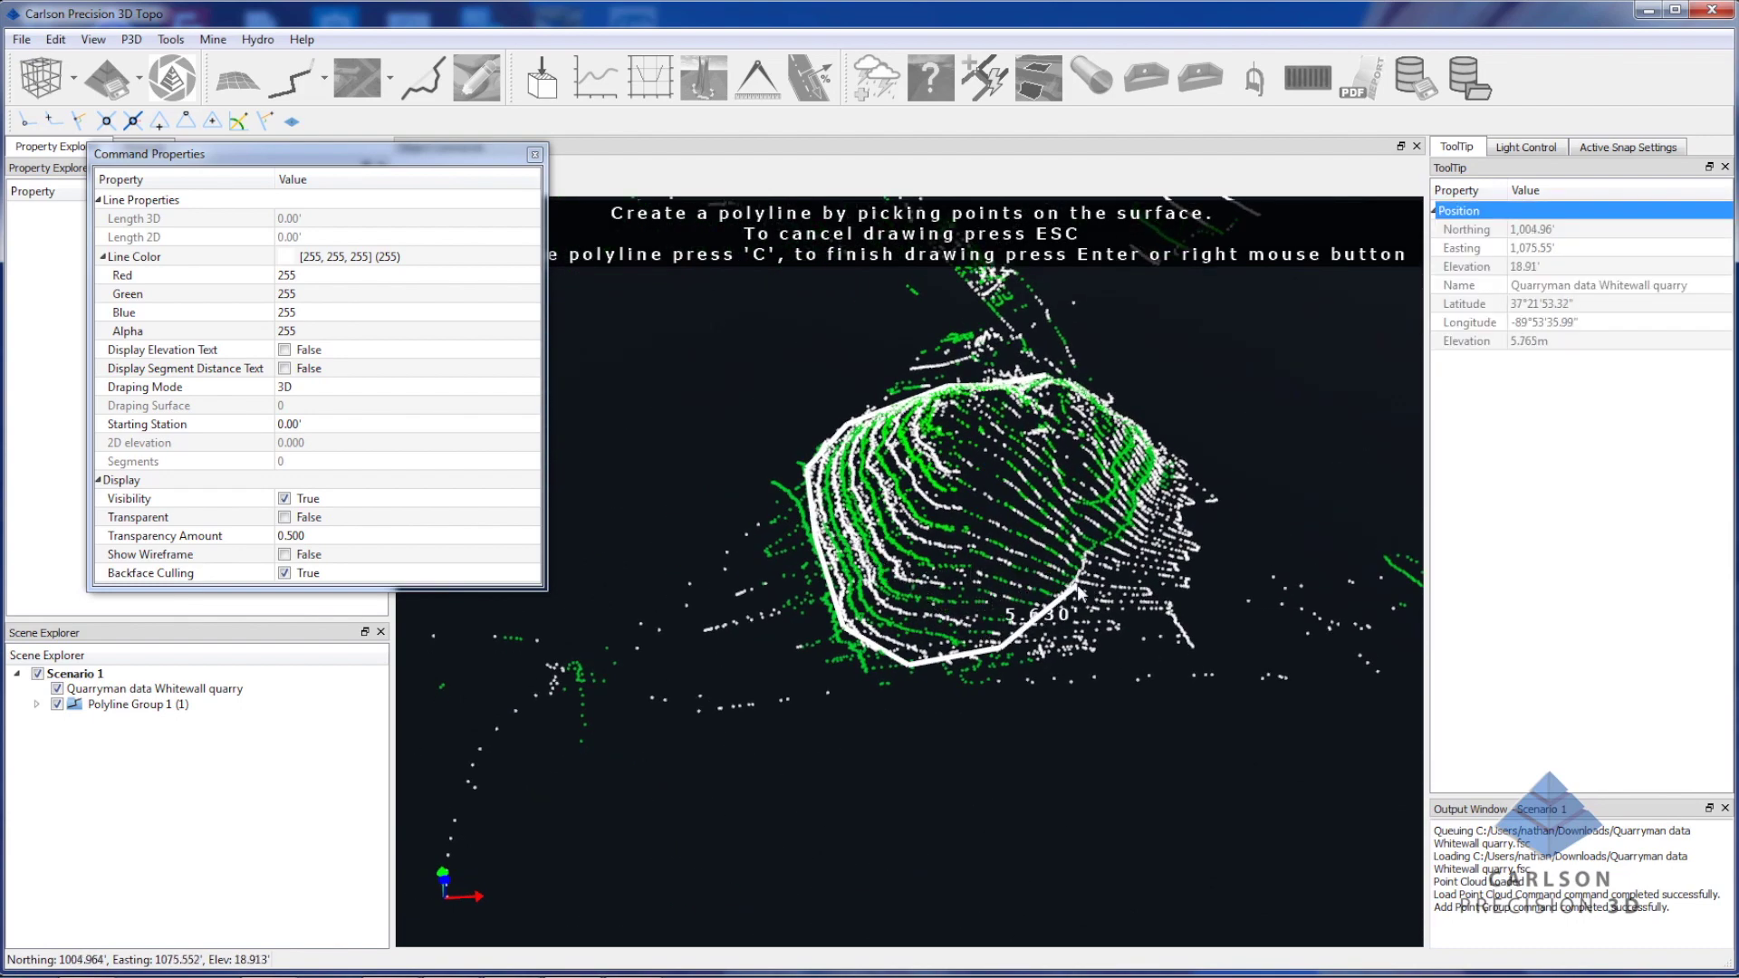
pyautogui.click(1089, 554)
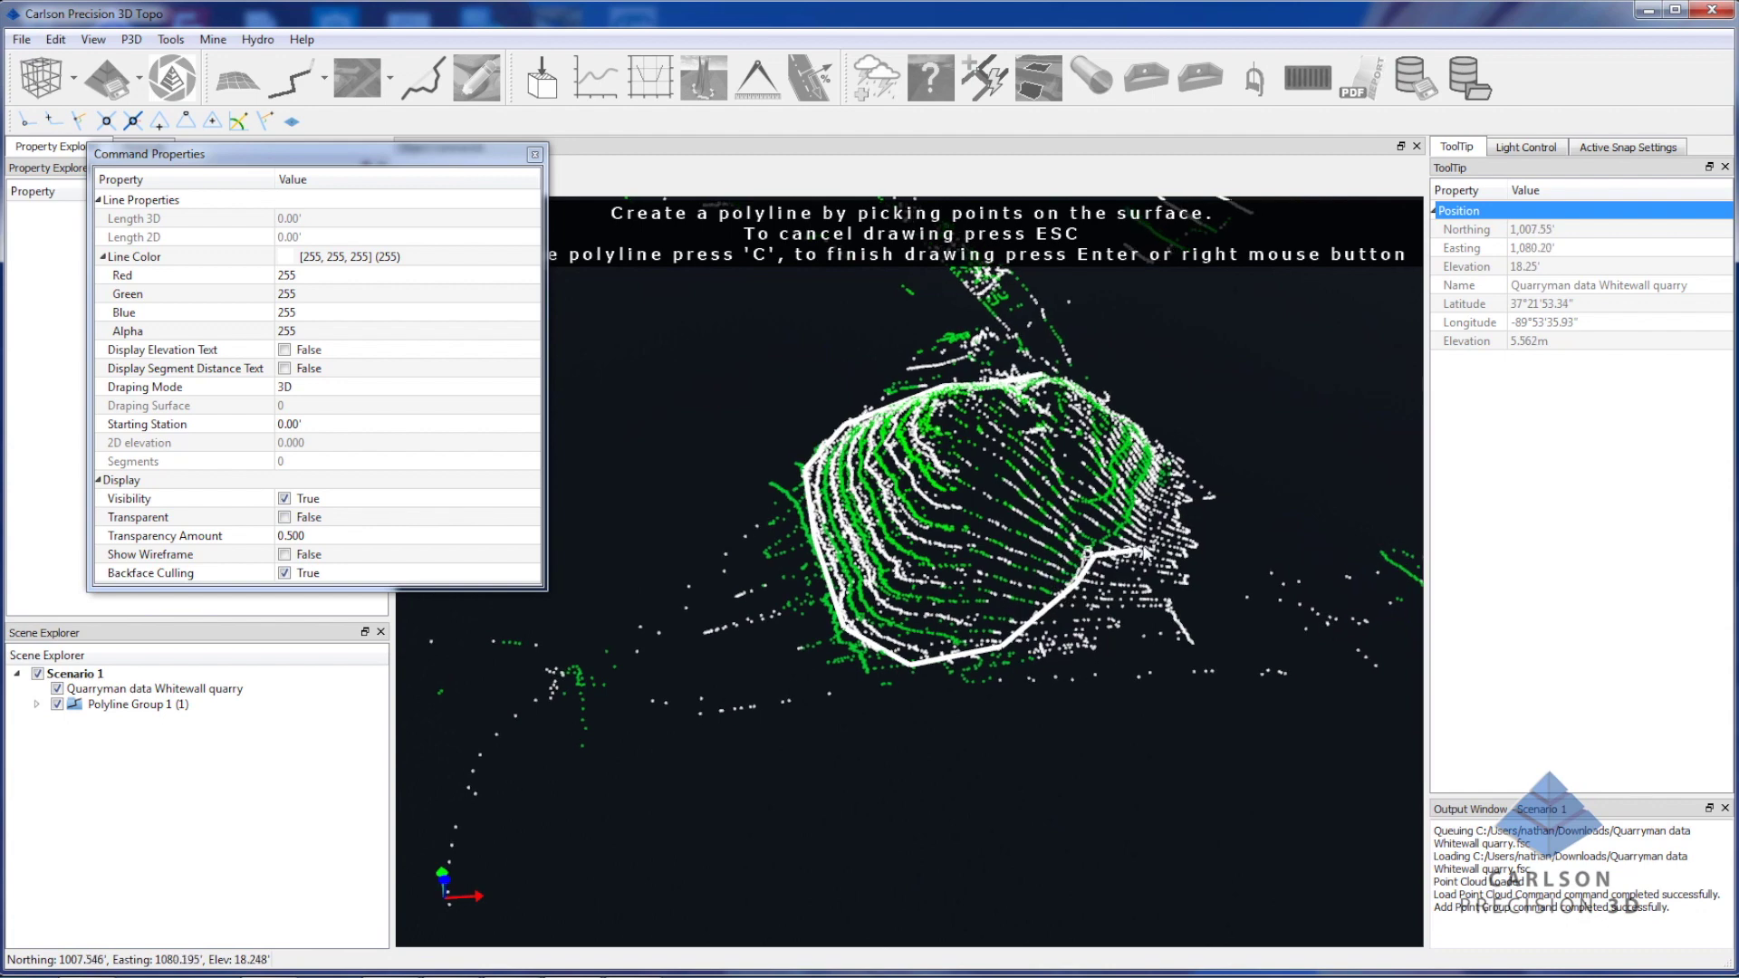
pyautogui.click(1143, 545)
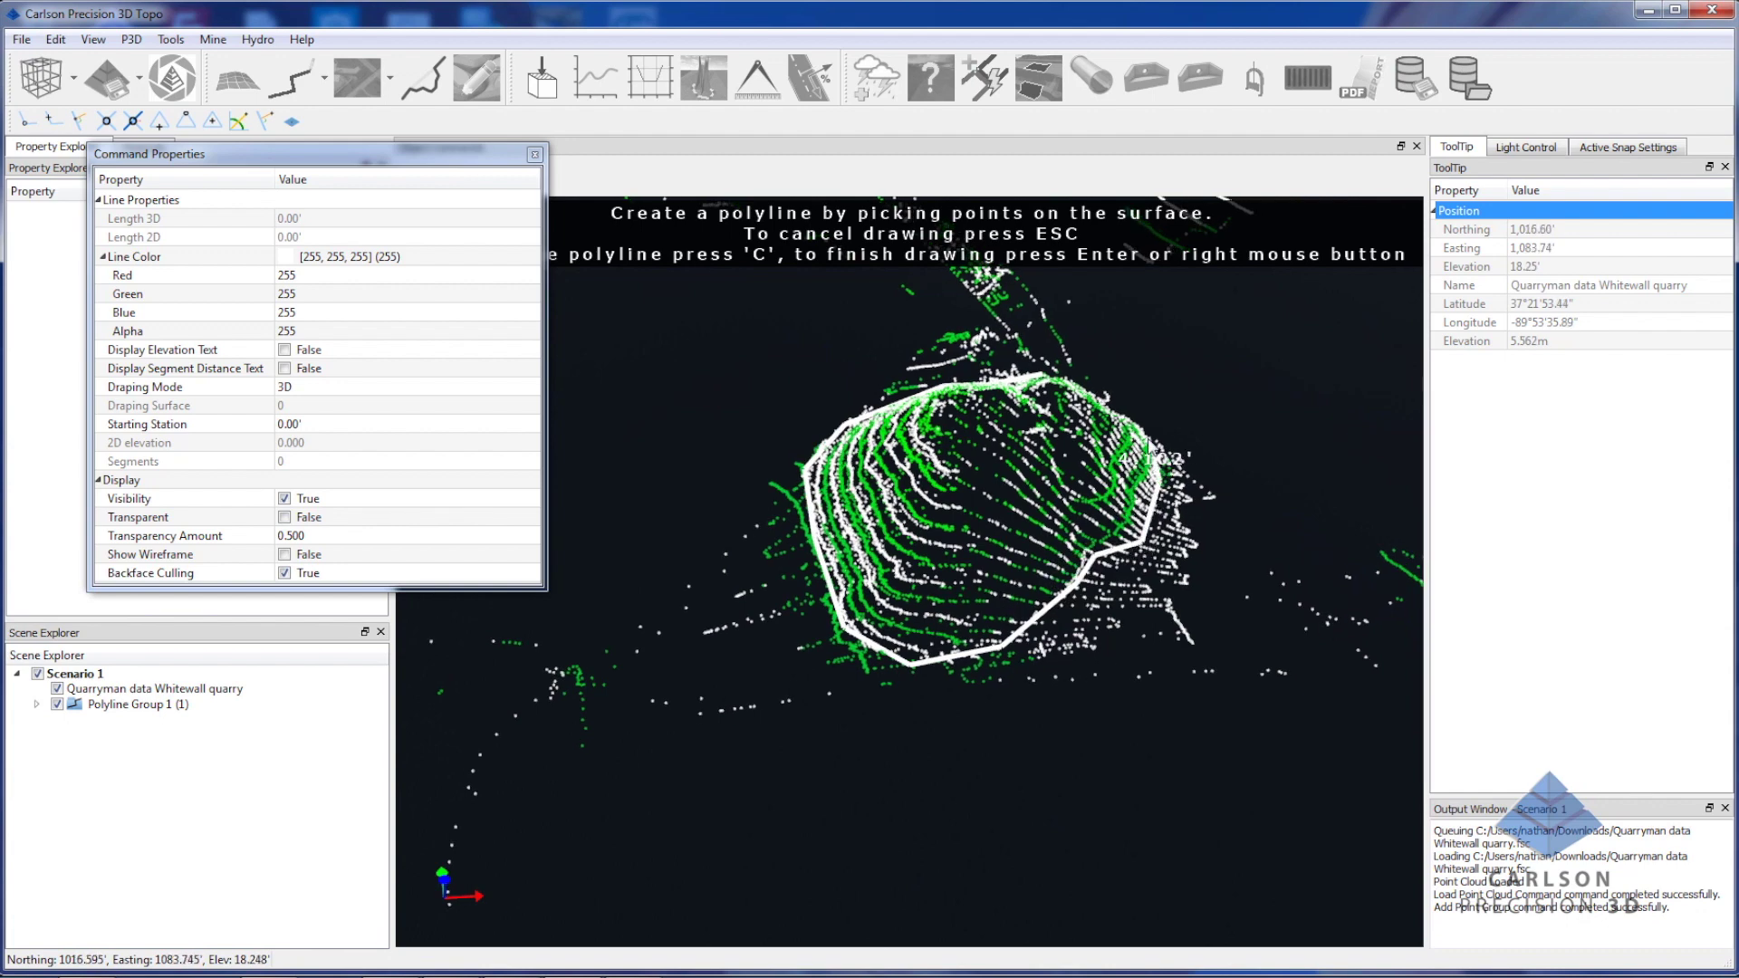
pyautogui.moveTo(1127, 489); pyautogui.dragTo(1130, 651, button='middle')
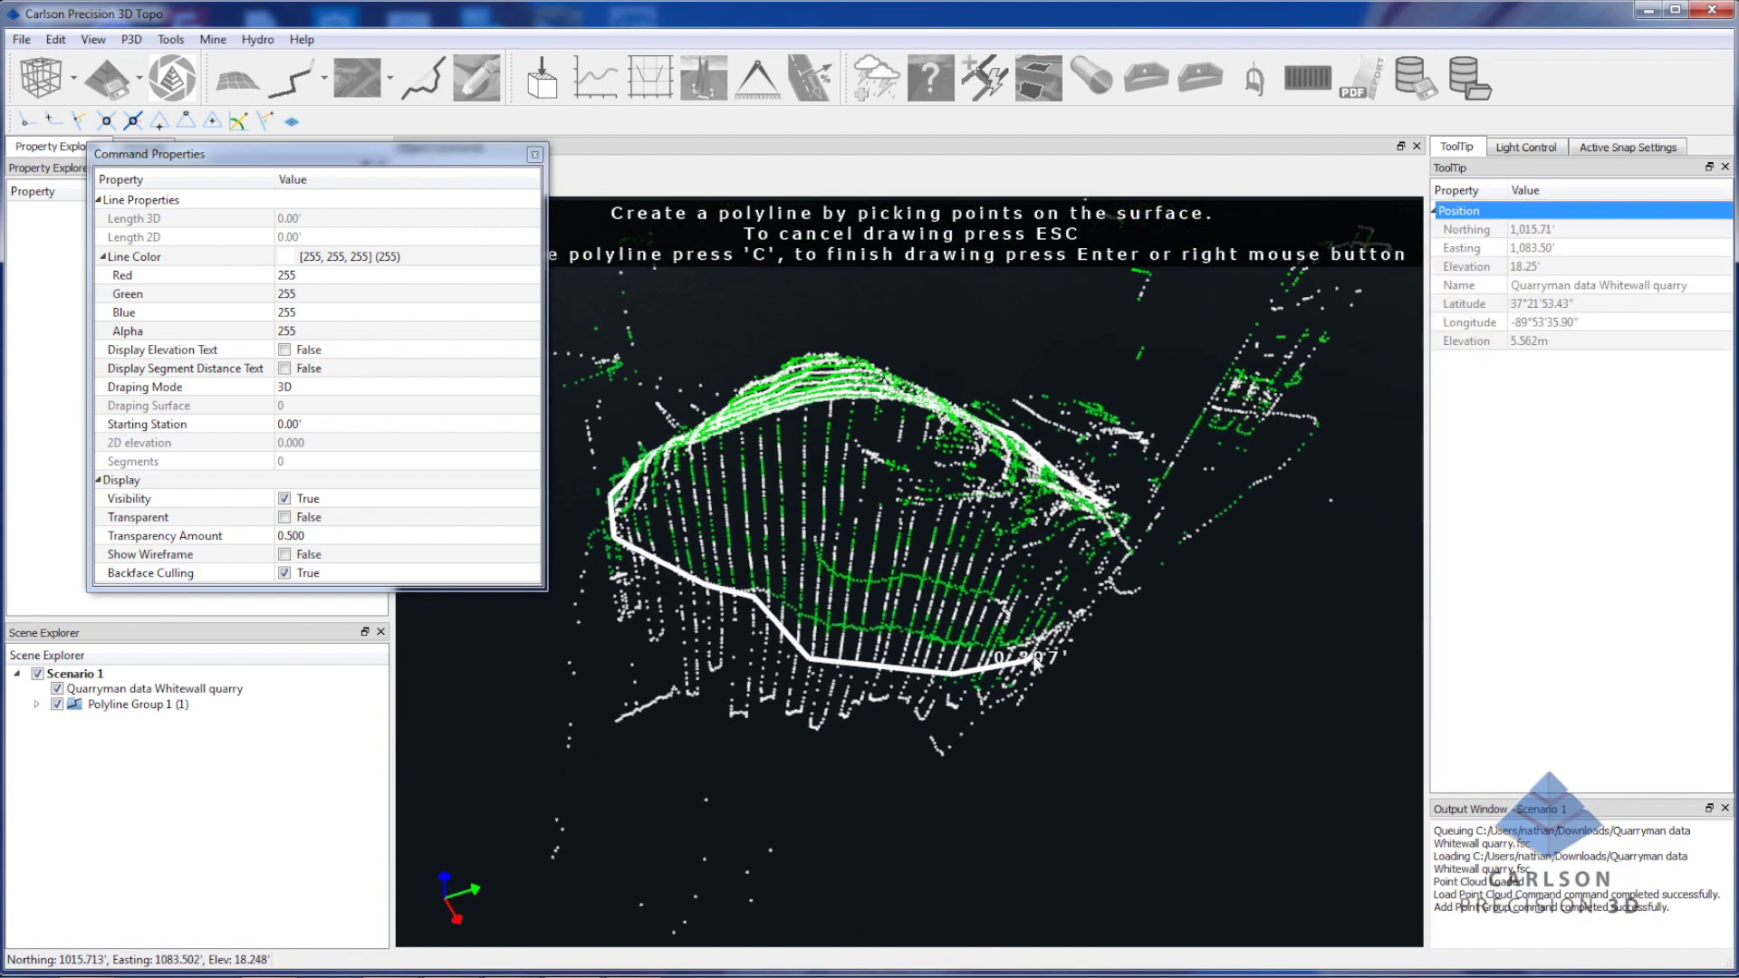
pyautogui.click(283, 350)
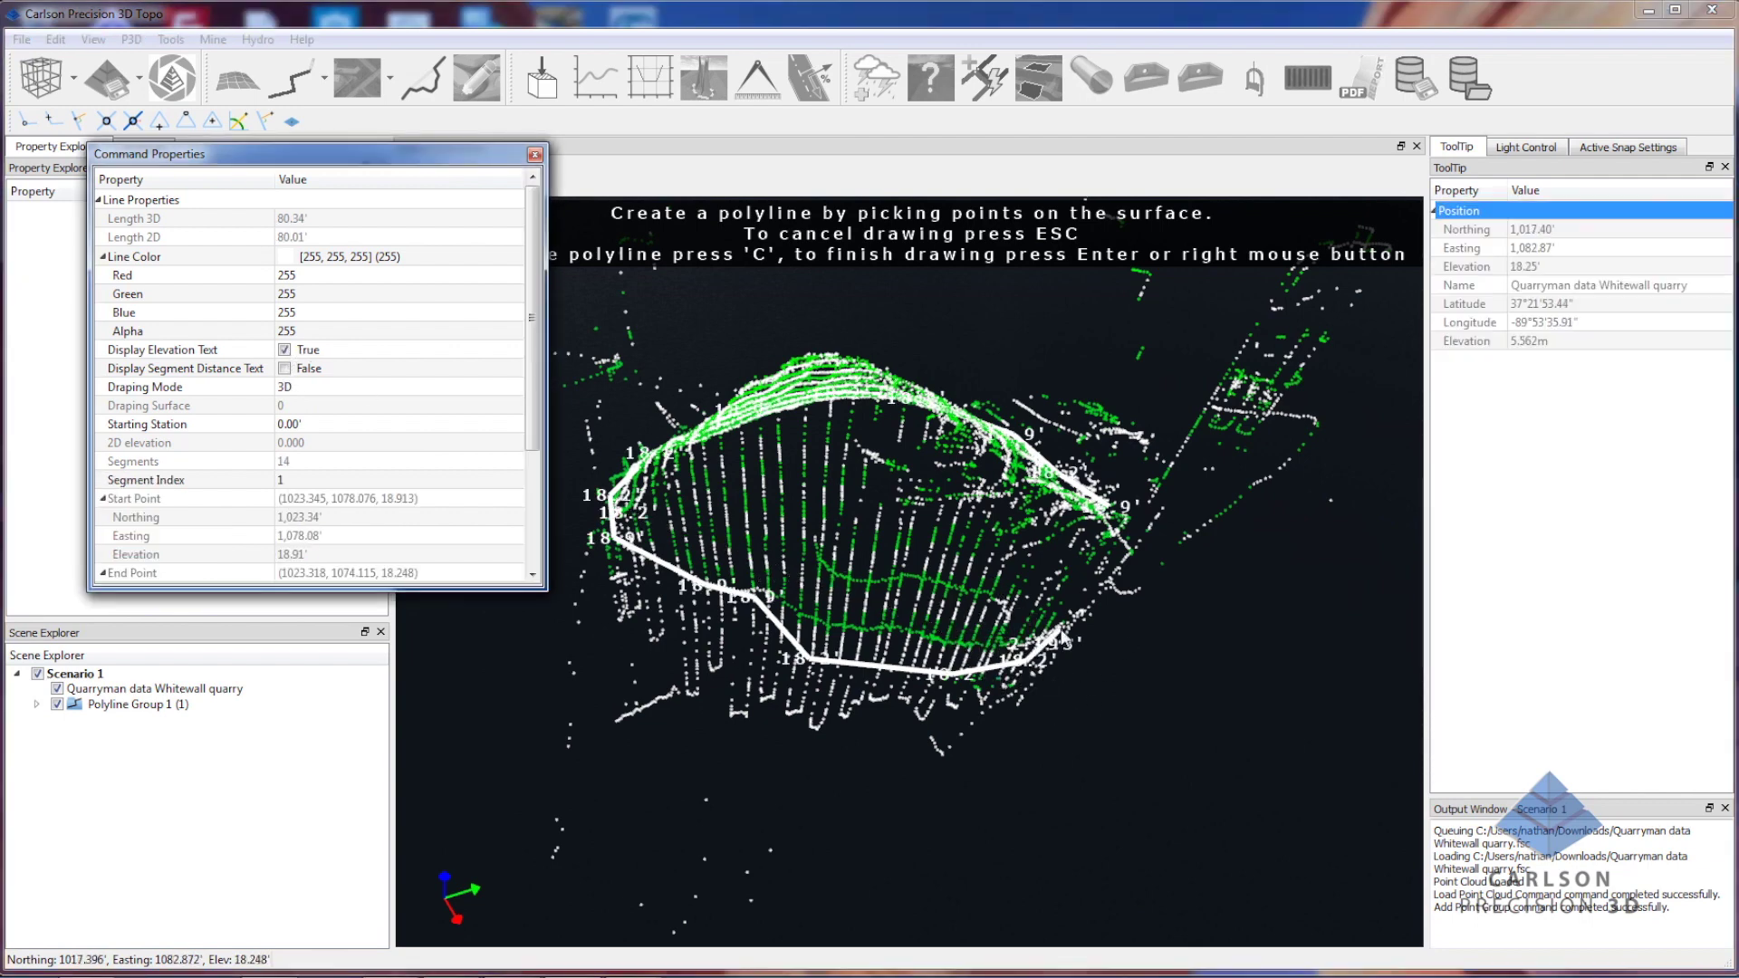
pyautogui.moveTo(1123, 623); pyautogui.dragTo(1130, 669, button='middle')
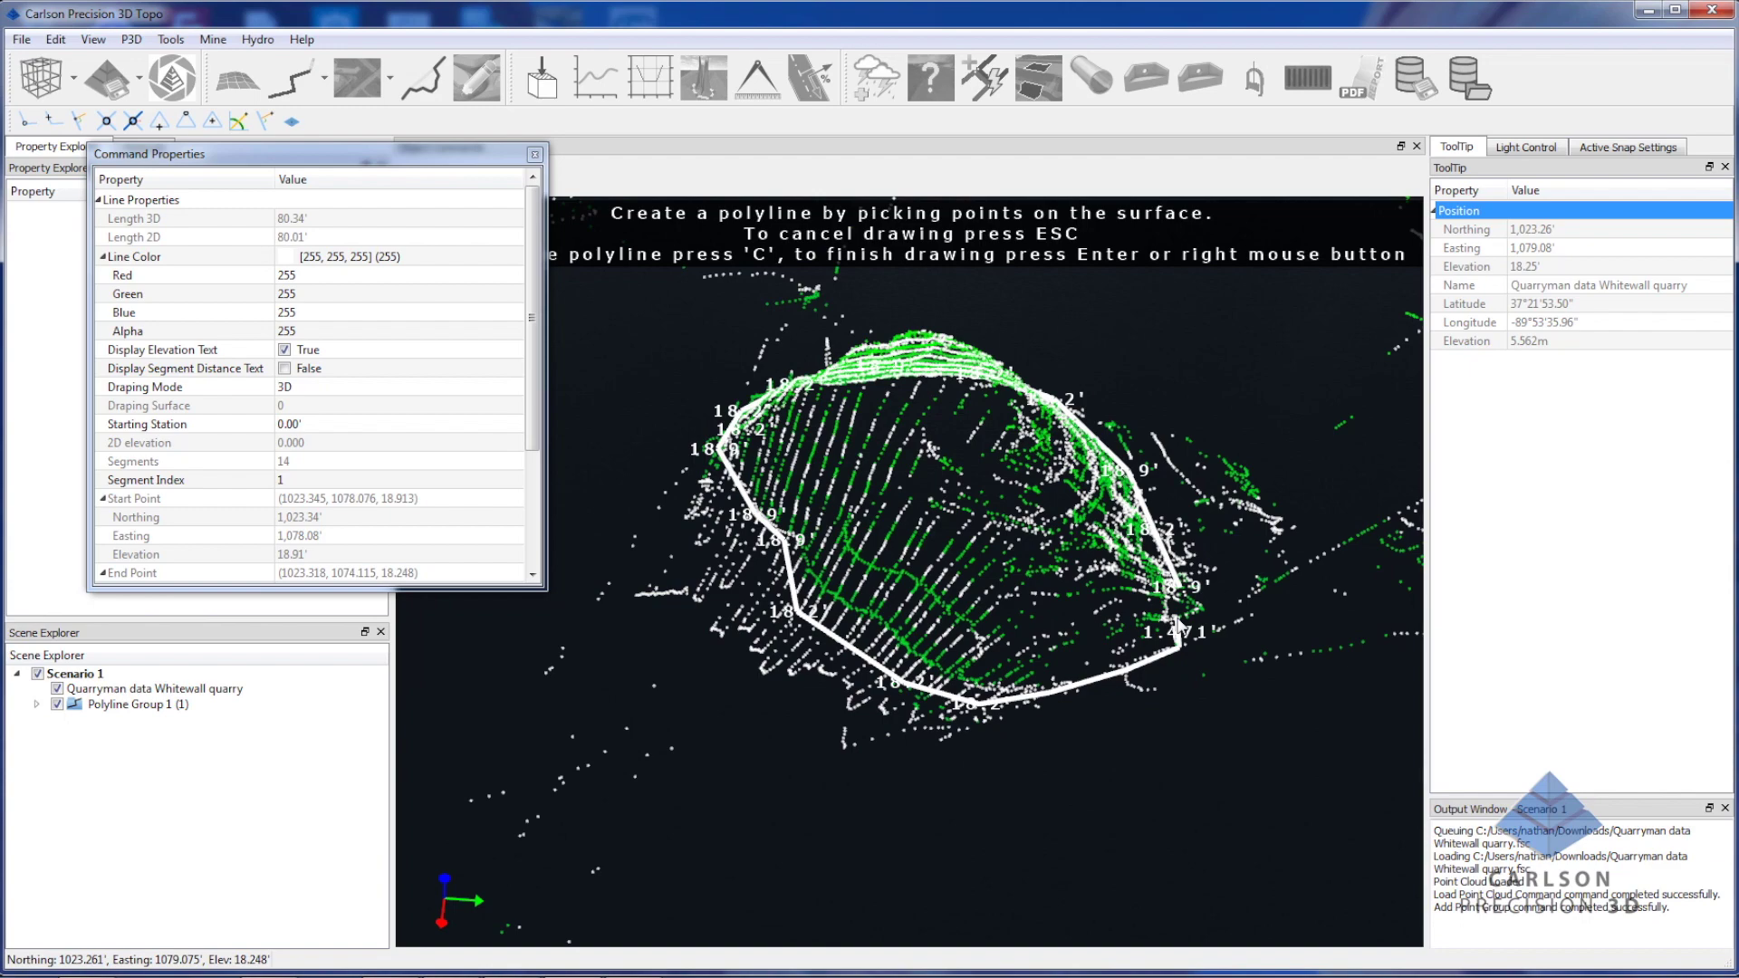
pyautogui.press('c')
pyautogui.scroll(3, 949, 574)
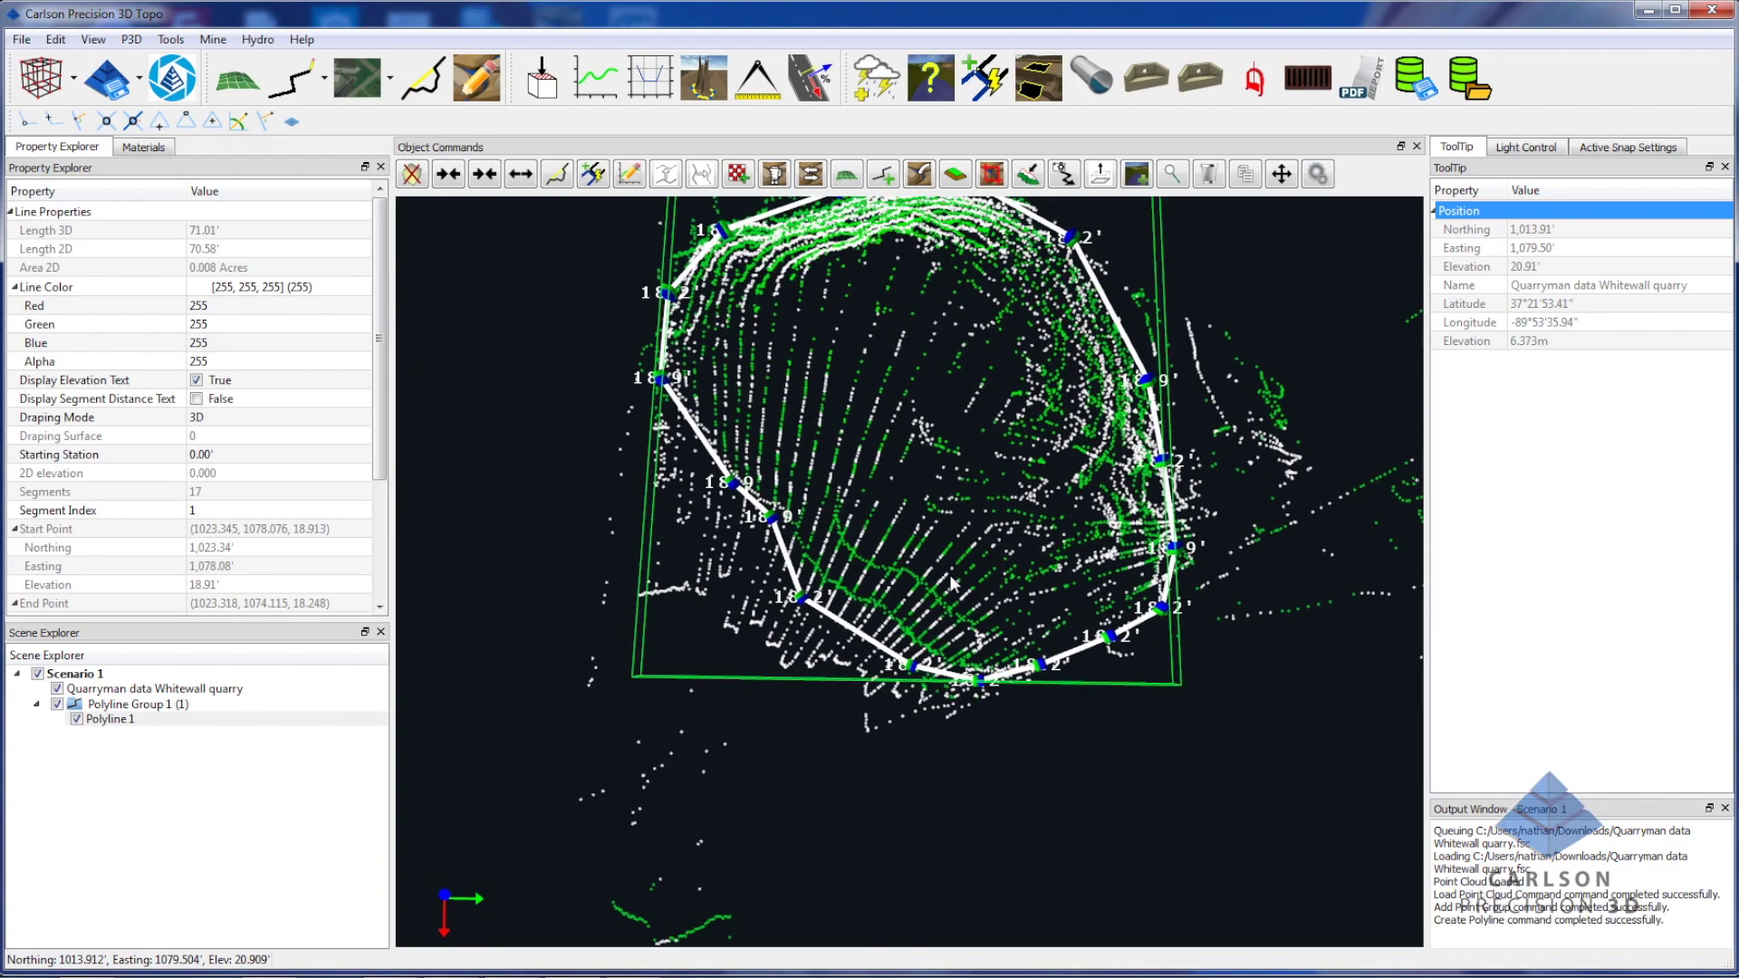
pyautogui.scroll(-2, 846, 388)
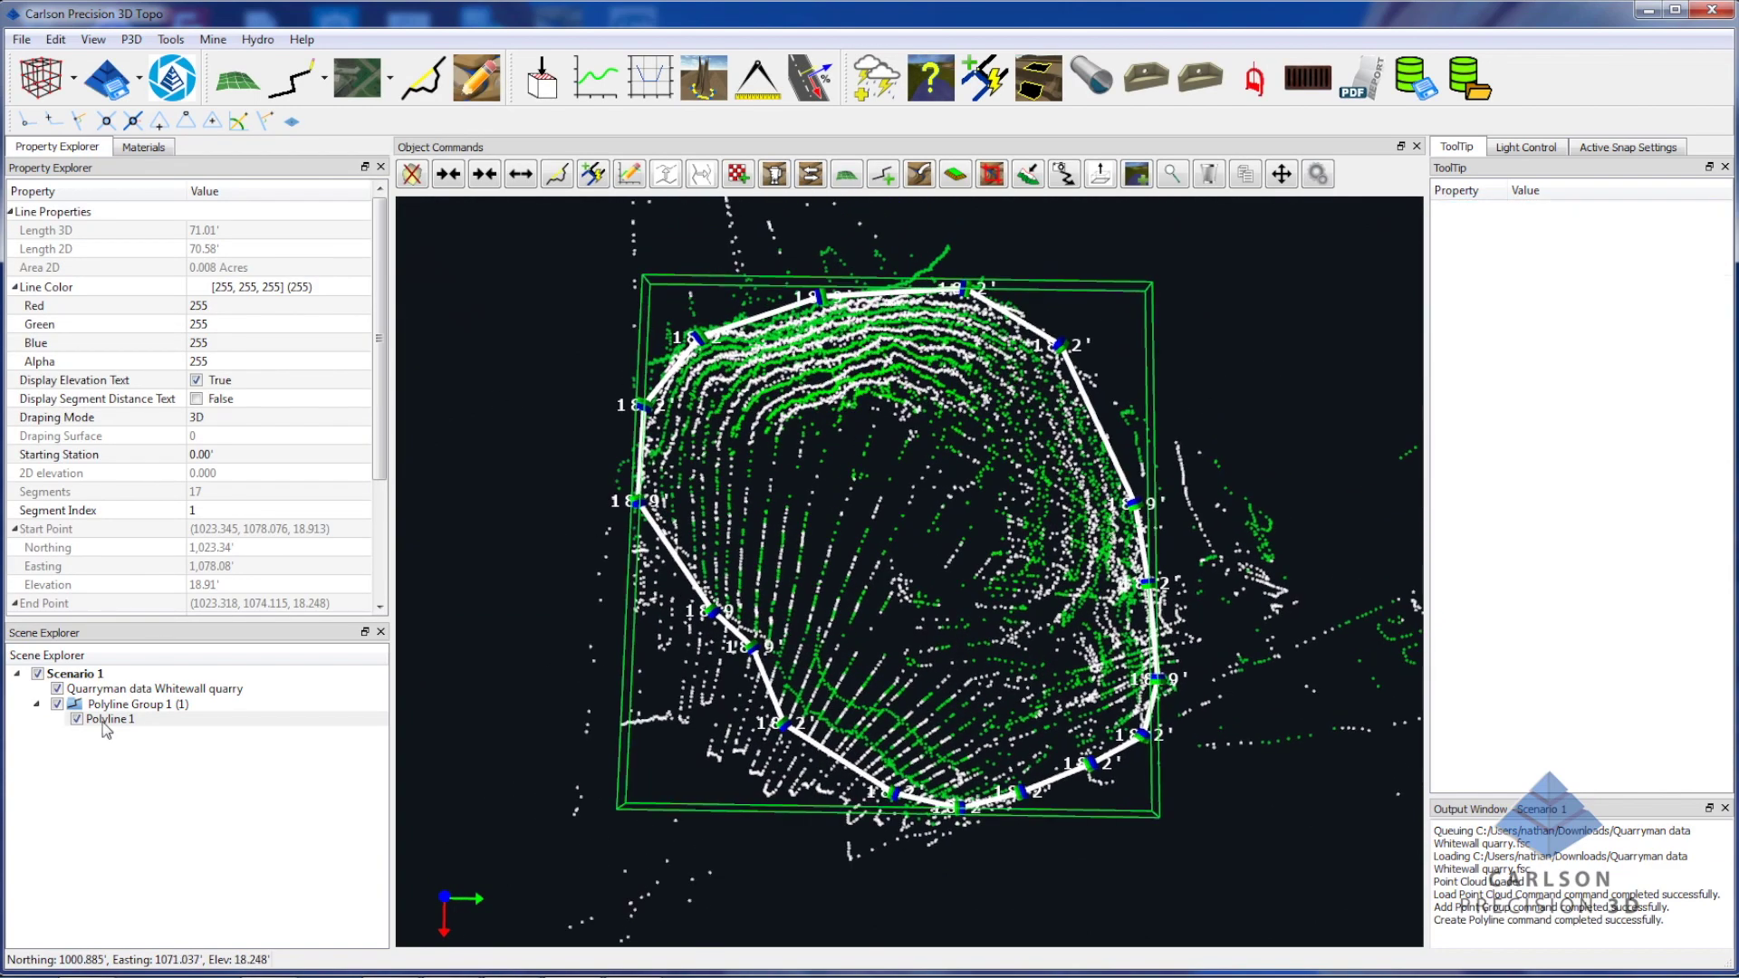
pyautogui.click(57, 689)
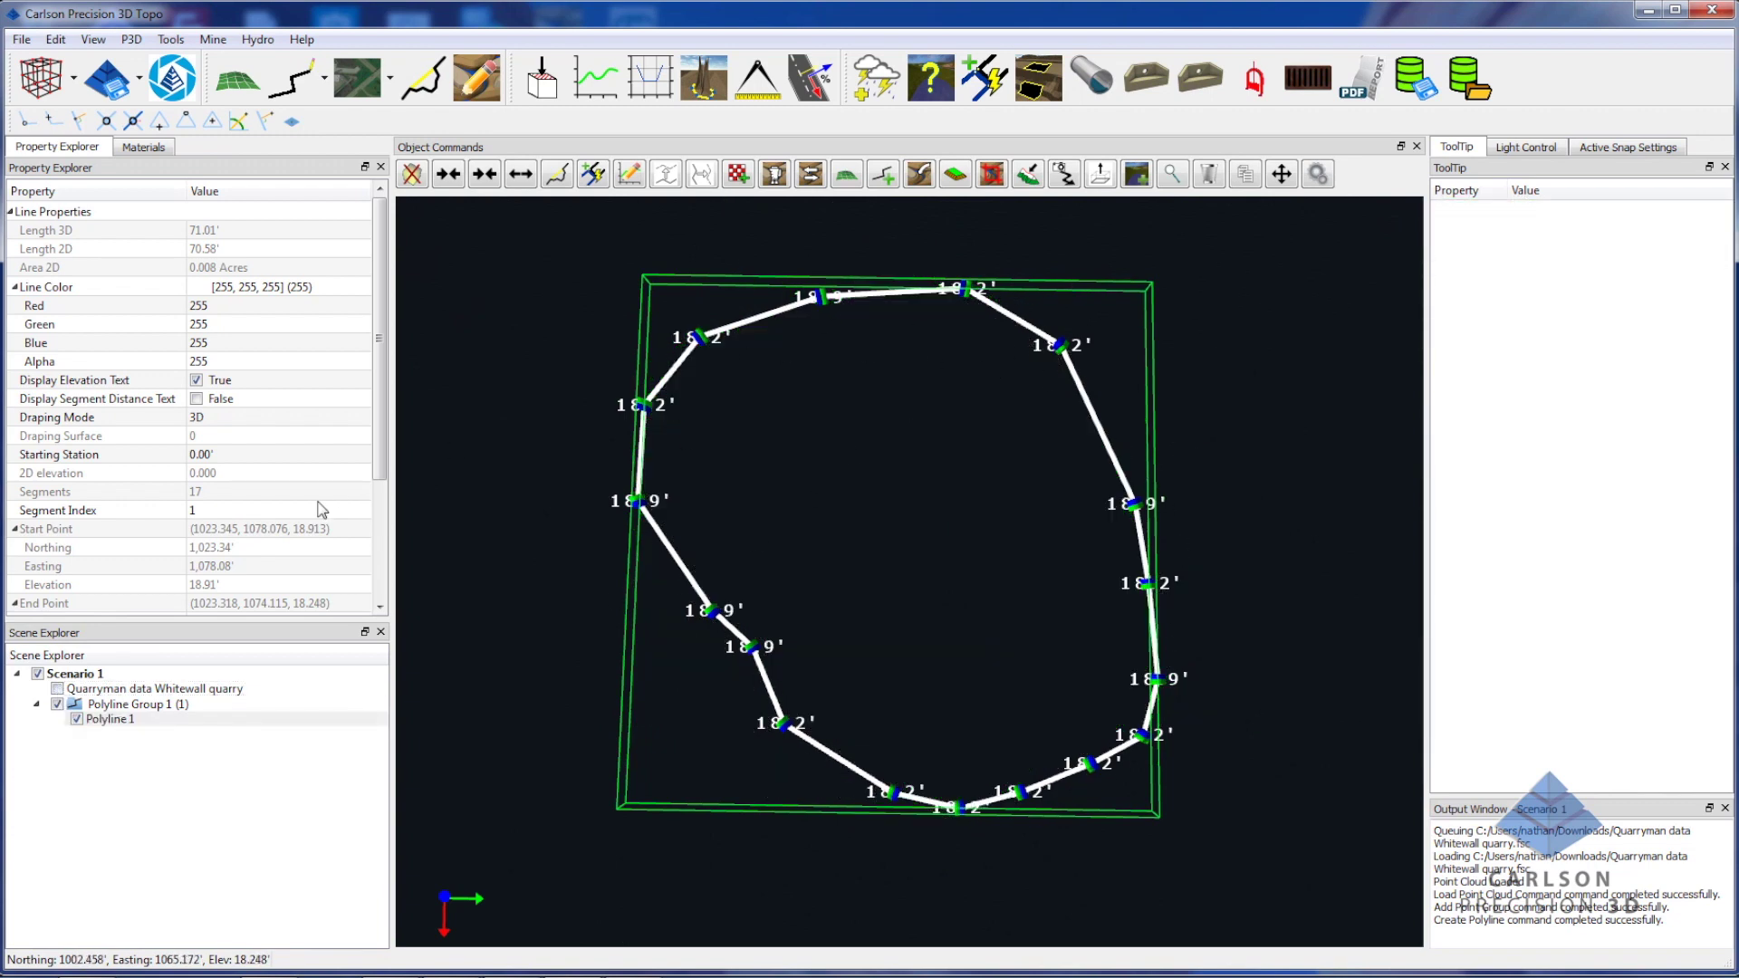
pyautogui.click(57, 689)
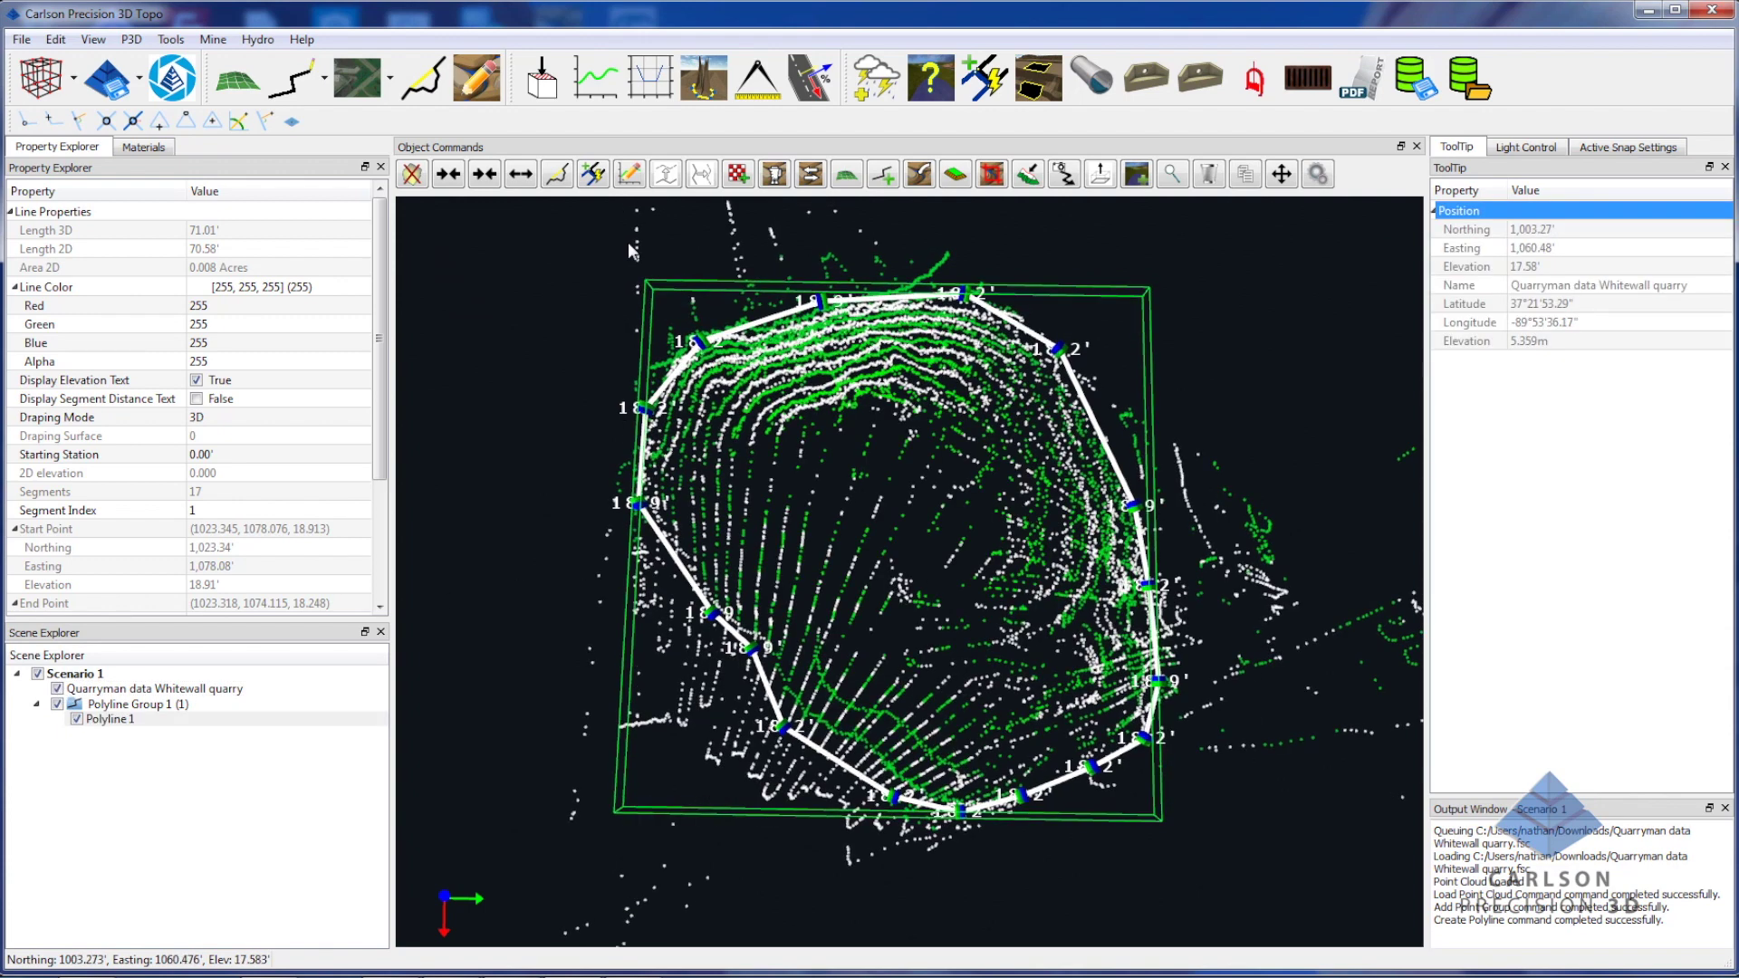
# Calculate volumes of the quarry cloud inside Polyline 1: fill 726.073 ft³, cut 4.865 ft³.
pyautogui.click(698, 88)
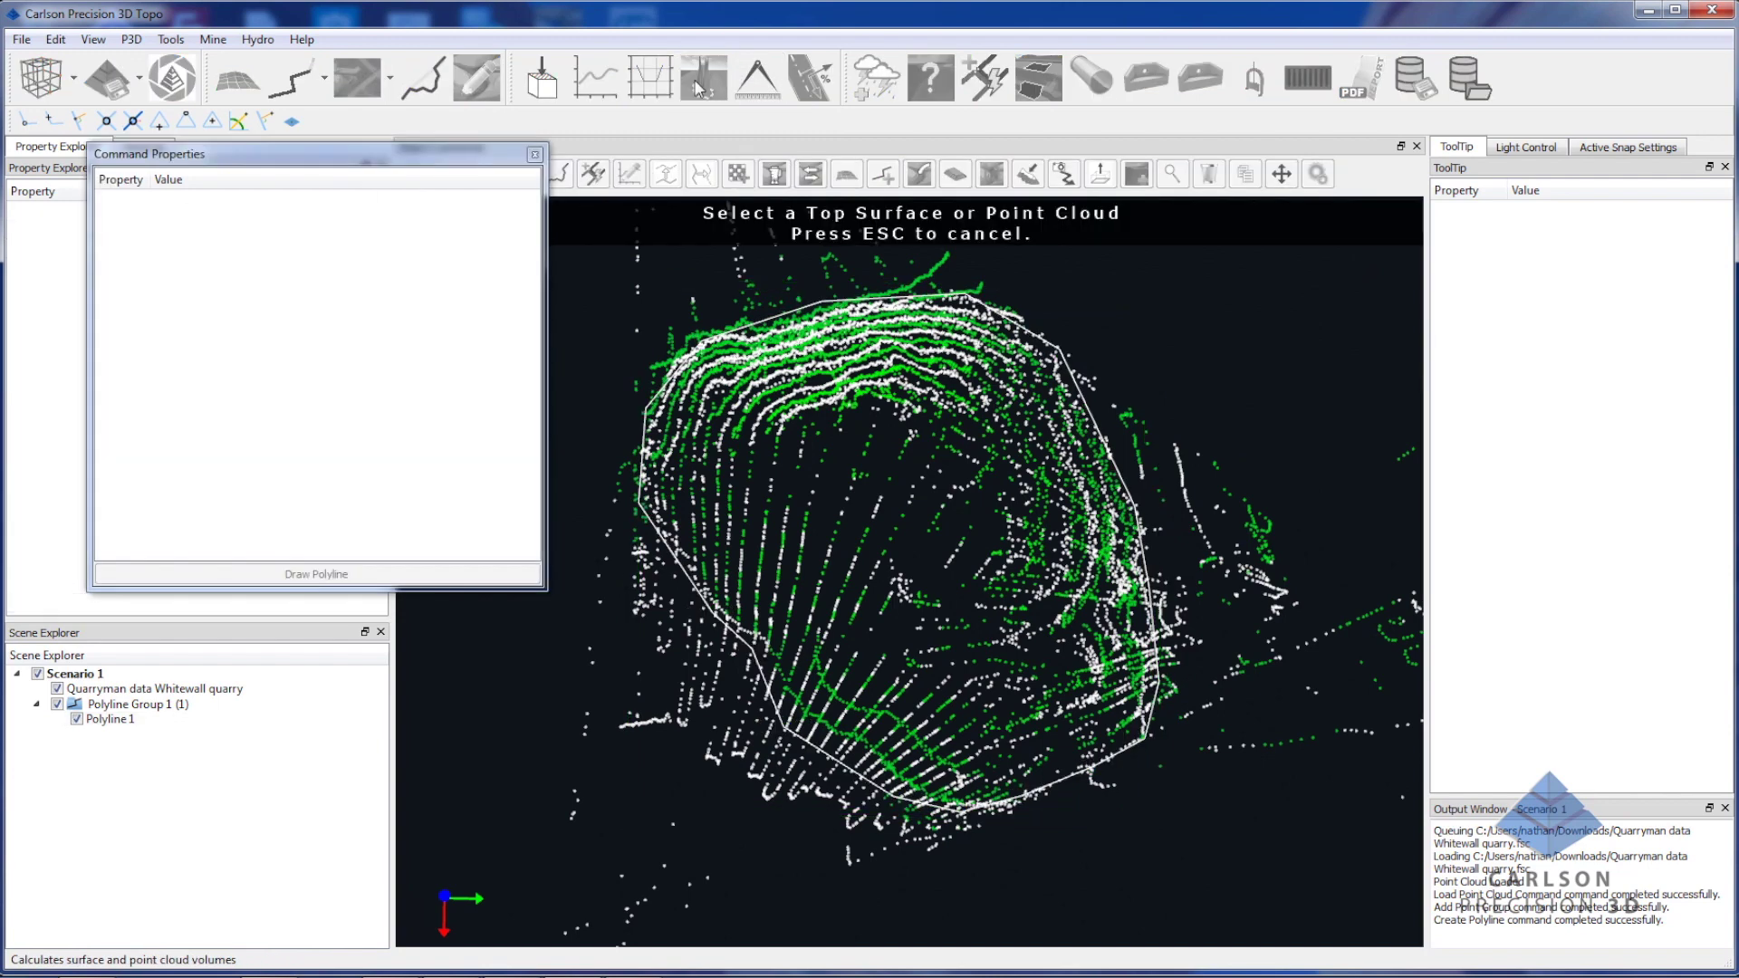
pyautogui.click(998, 378)
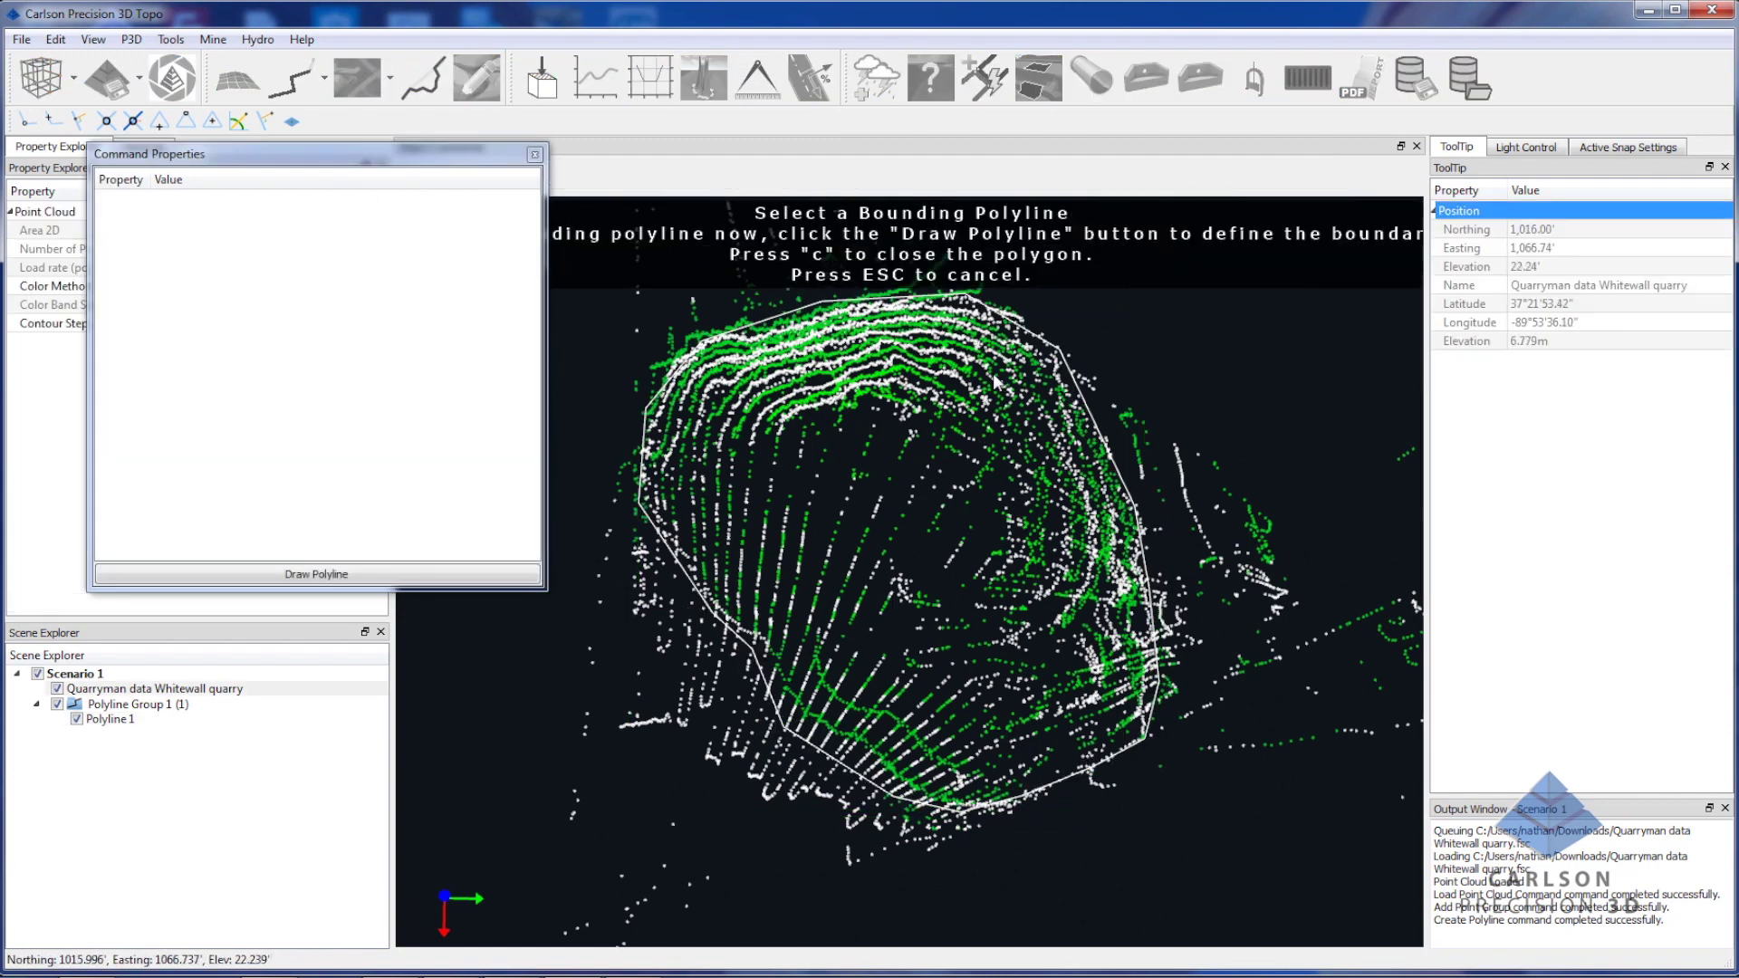
pyautogui.click(1086, 394)
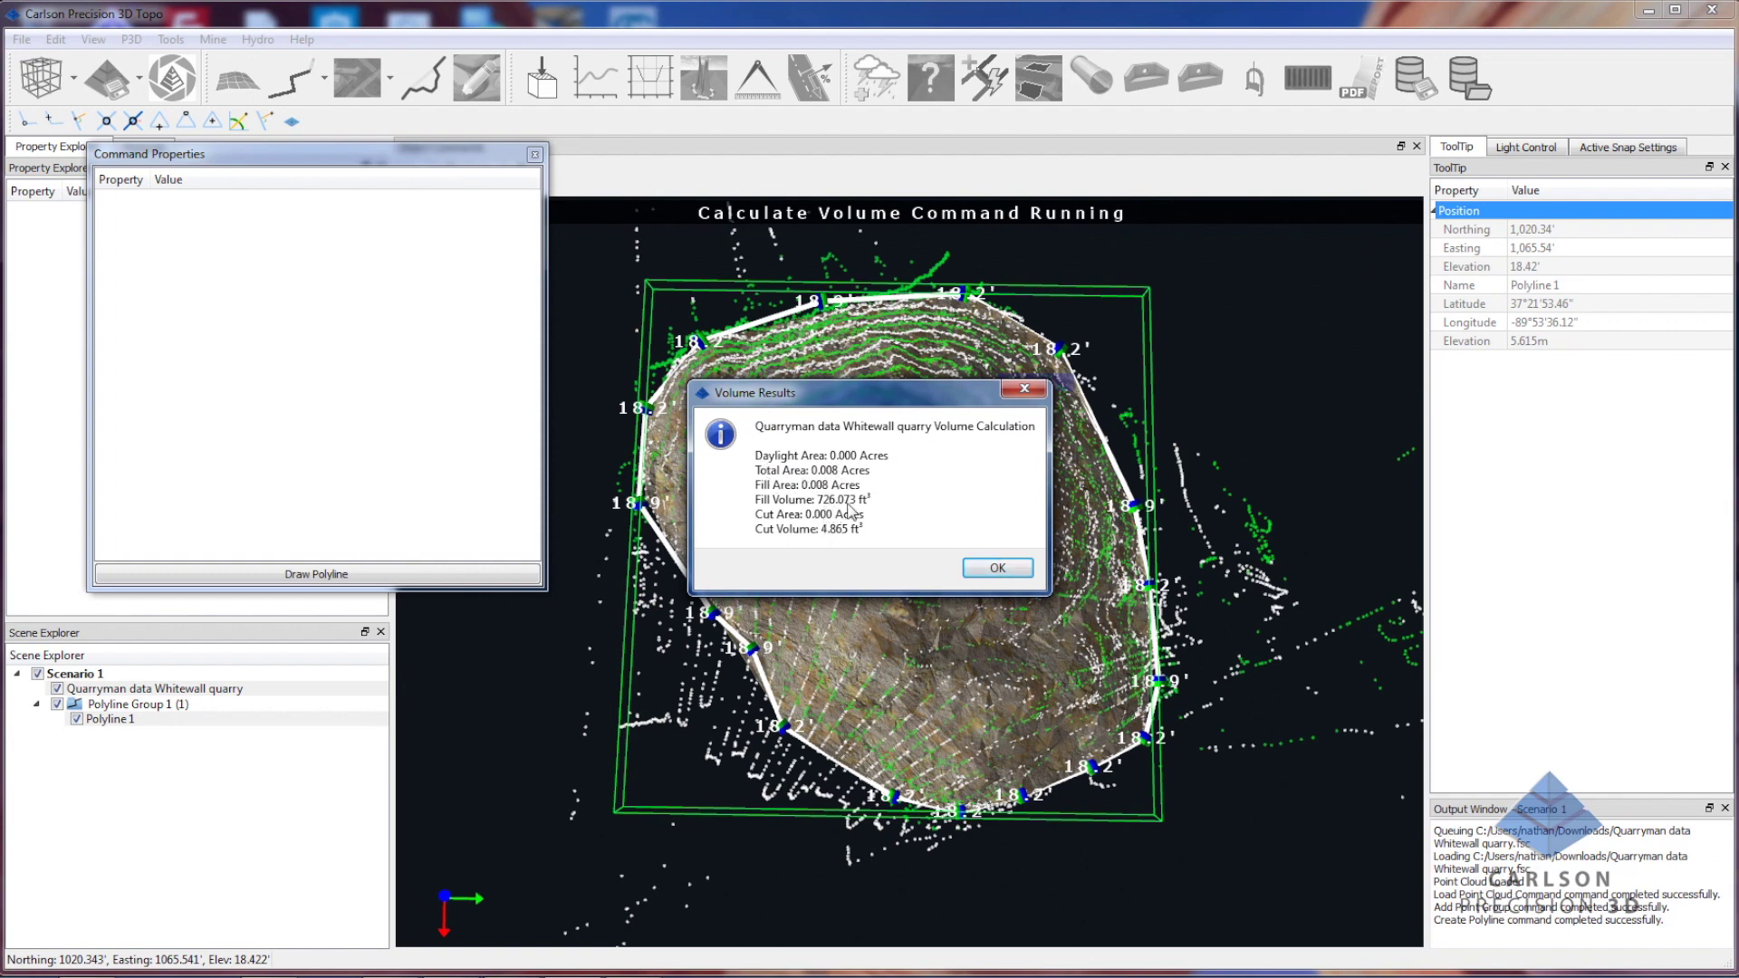
pyautogui.click(999, 569)
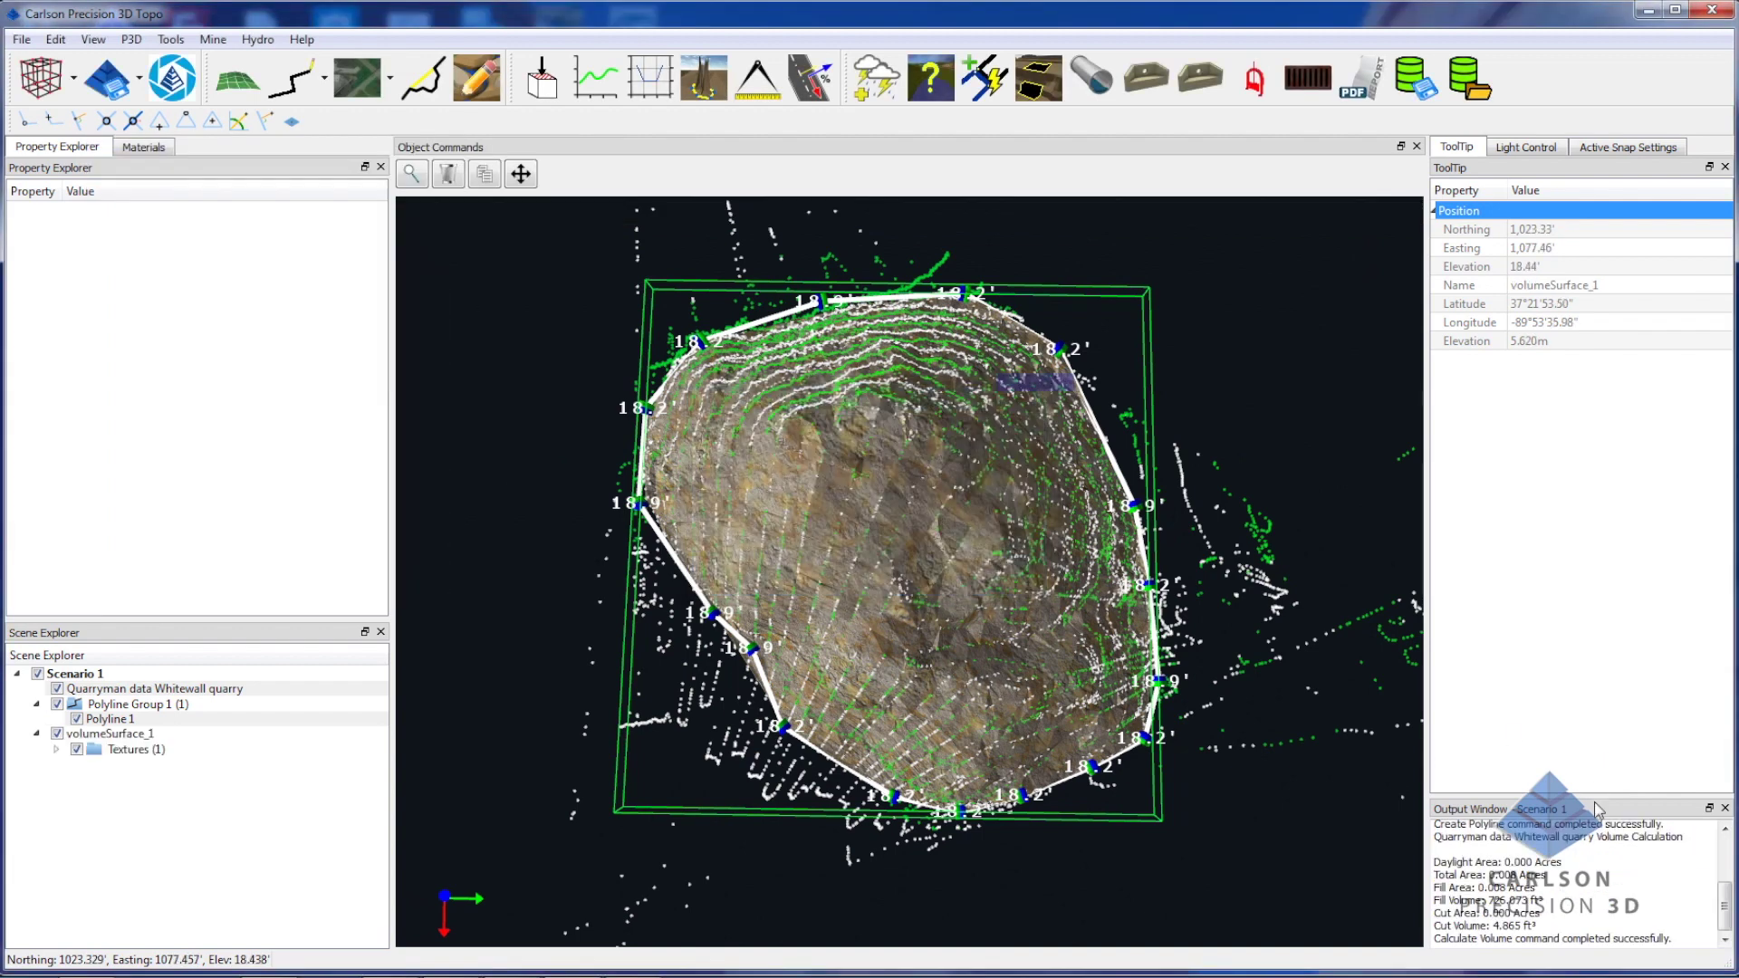
# Enlarge the Output Window and select the volume results through the Cut Volume line.
pyautogui.moveTo(1592, 795); pyautogui.dragTo(1592, 726)
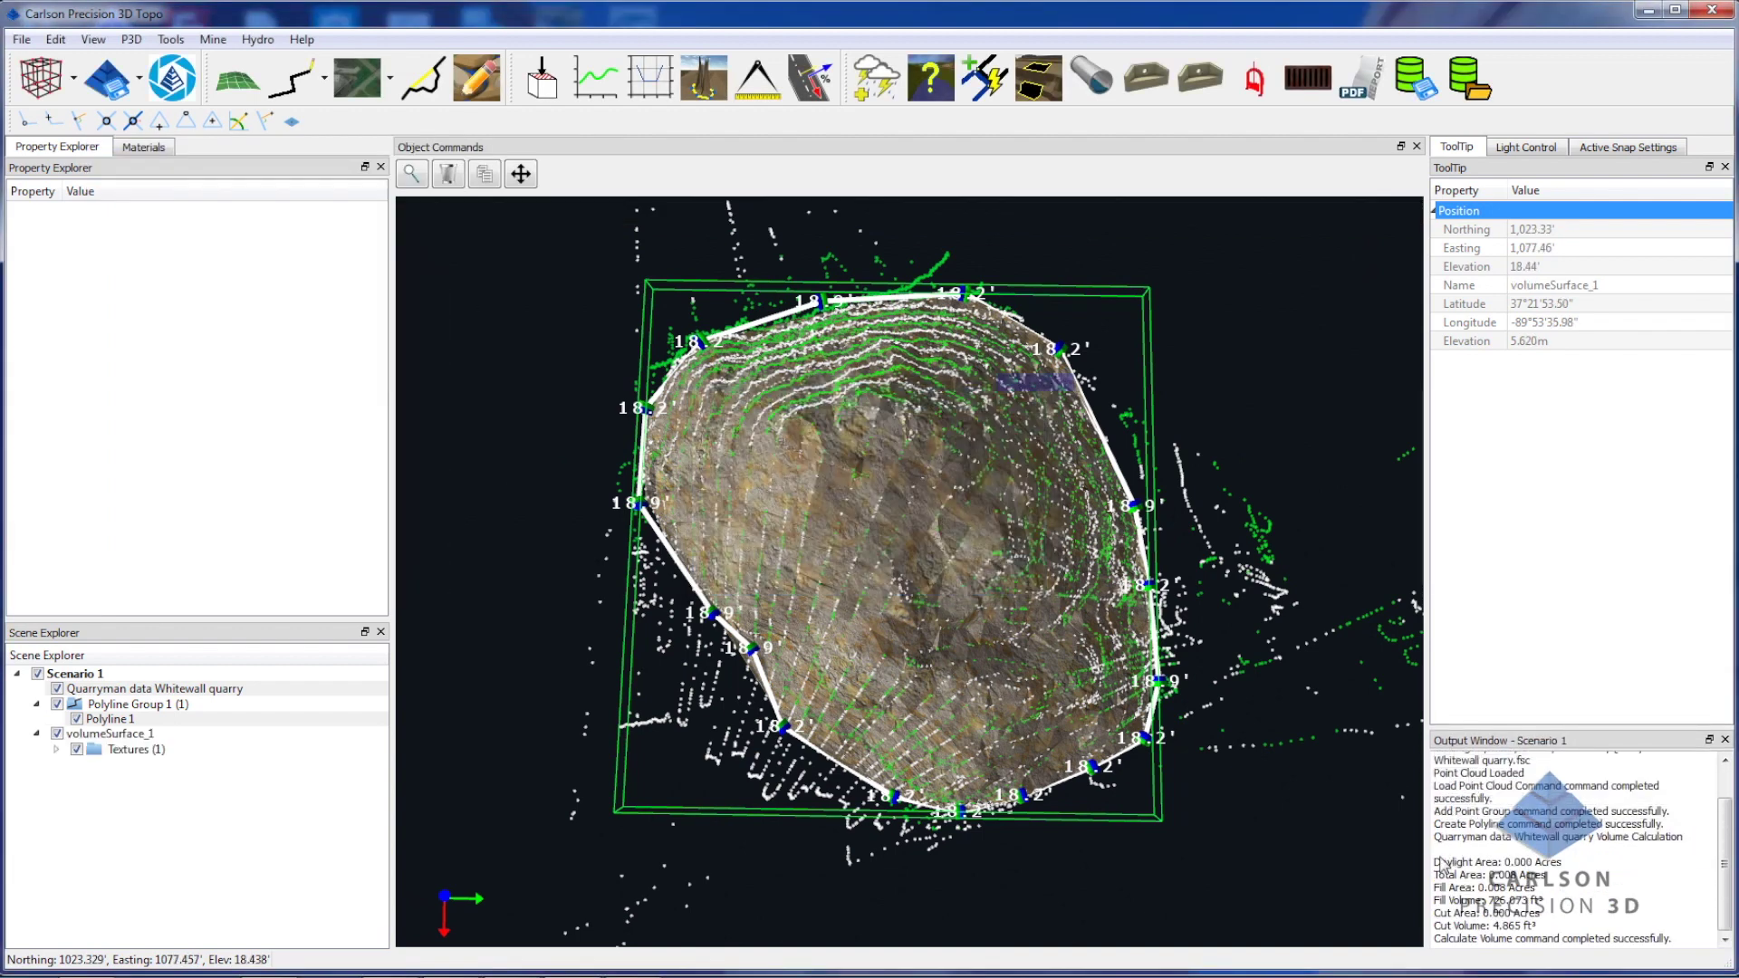
pyautogui.moveTo(1438, 865); pyautogui.dragTo(1547, 932)
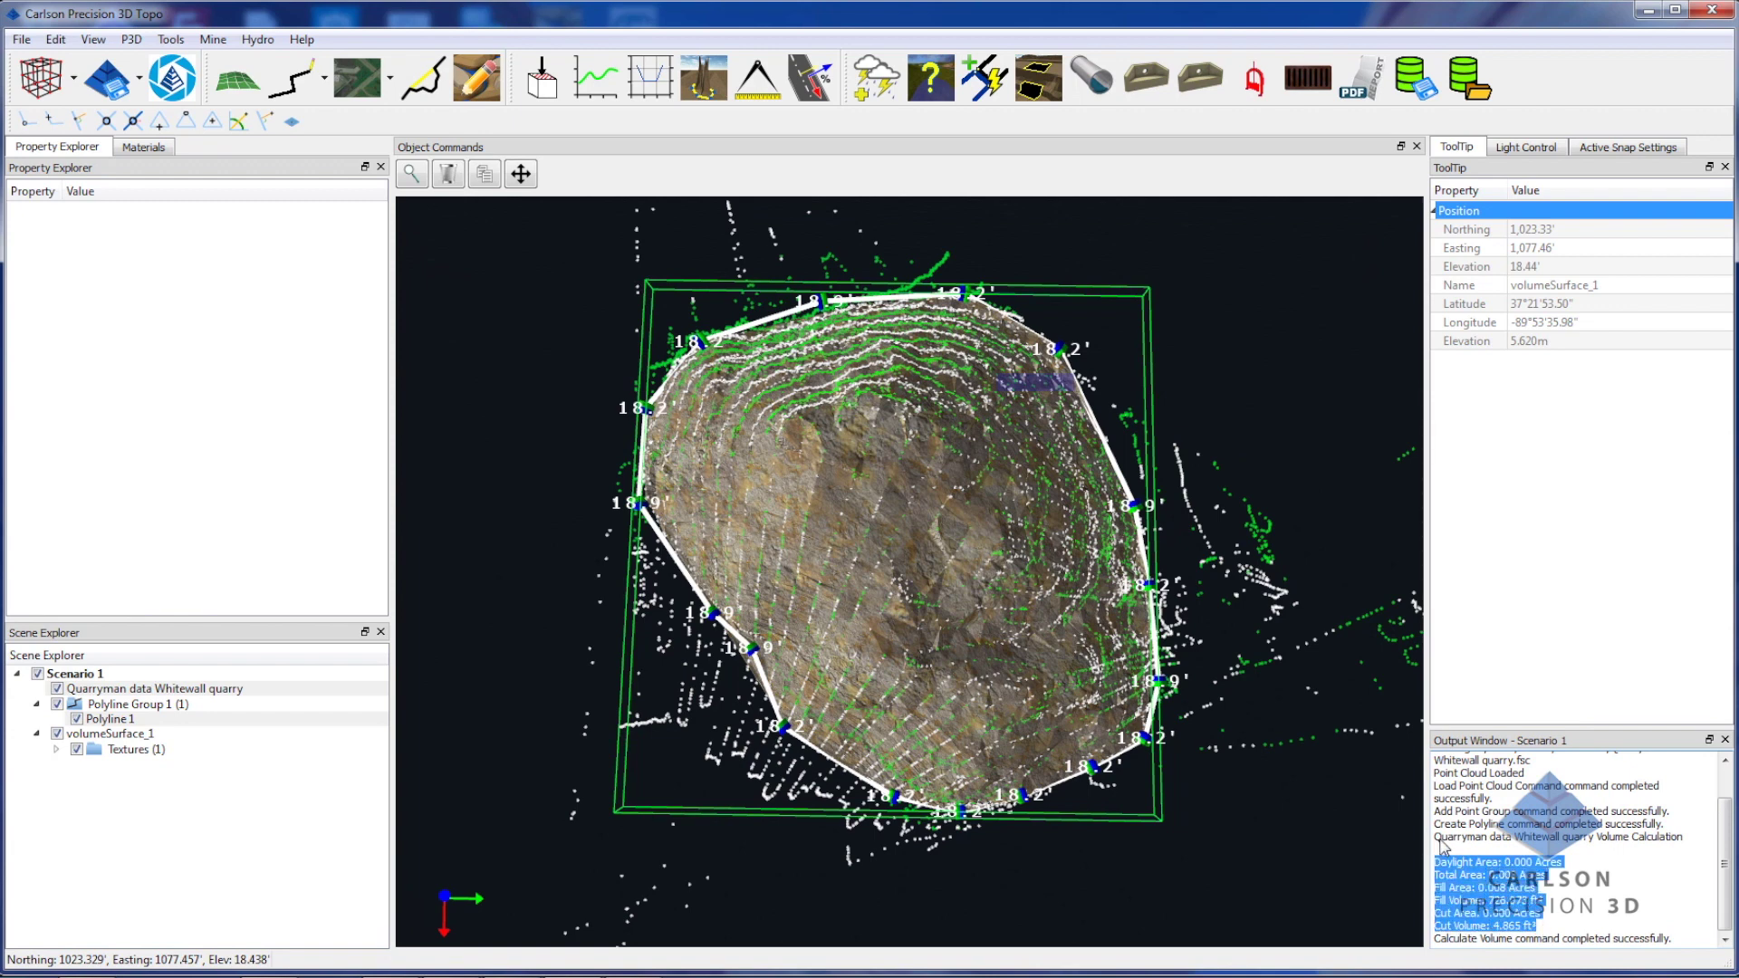
pyautogui.moveTo(1438, 837); pyautogui.dragTo(1555, 934)
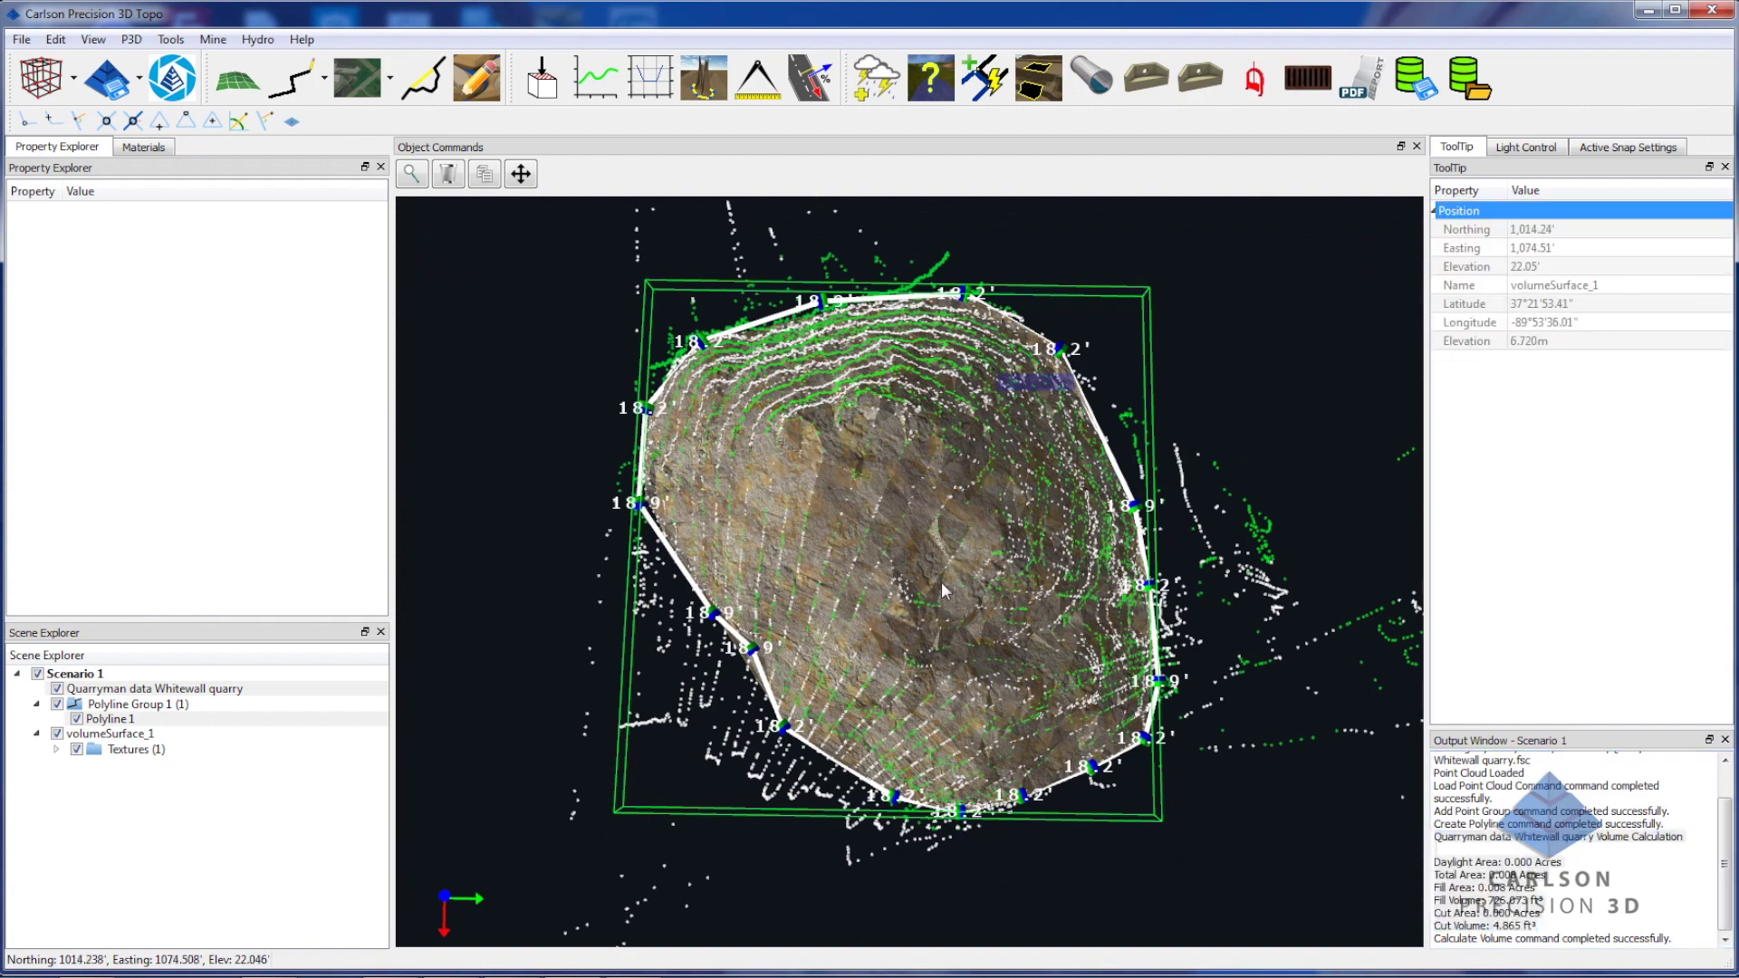
# Hide the quarry point cloud and inspect the textured volumeSurface_1 from several angles.
pyautogui.moveTo(949, 591); pyautogui.dragTo(622, 598)
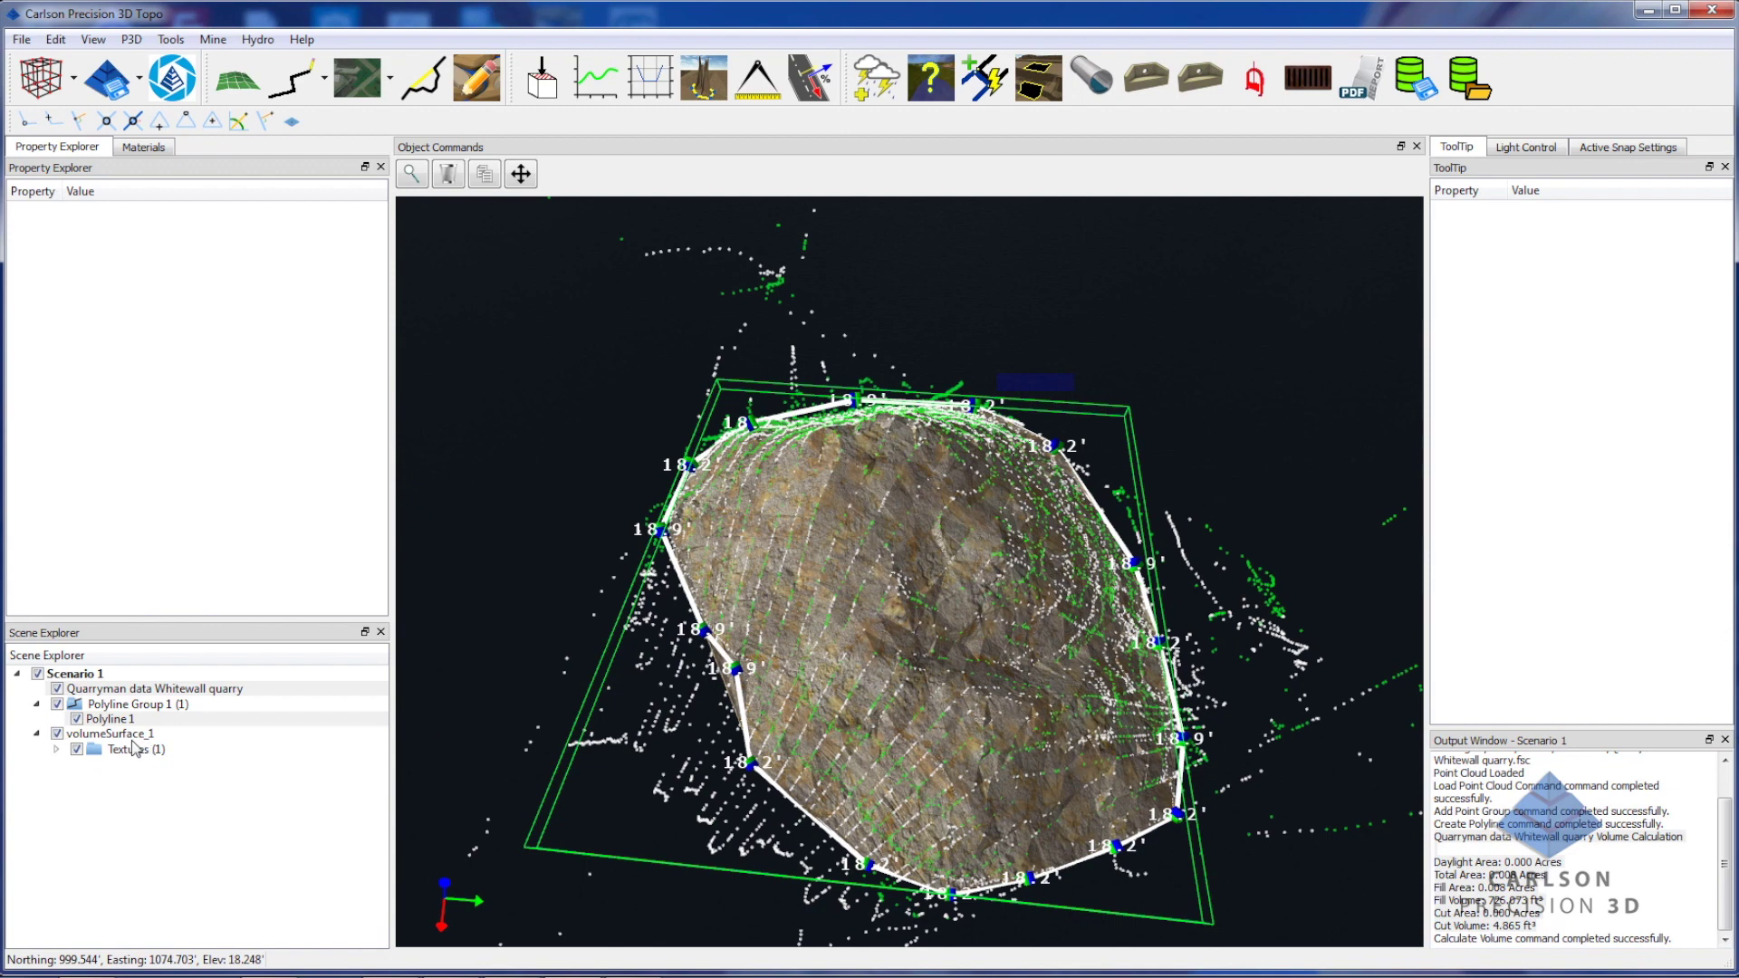
pyautogui.click(57, 689)
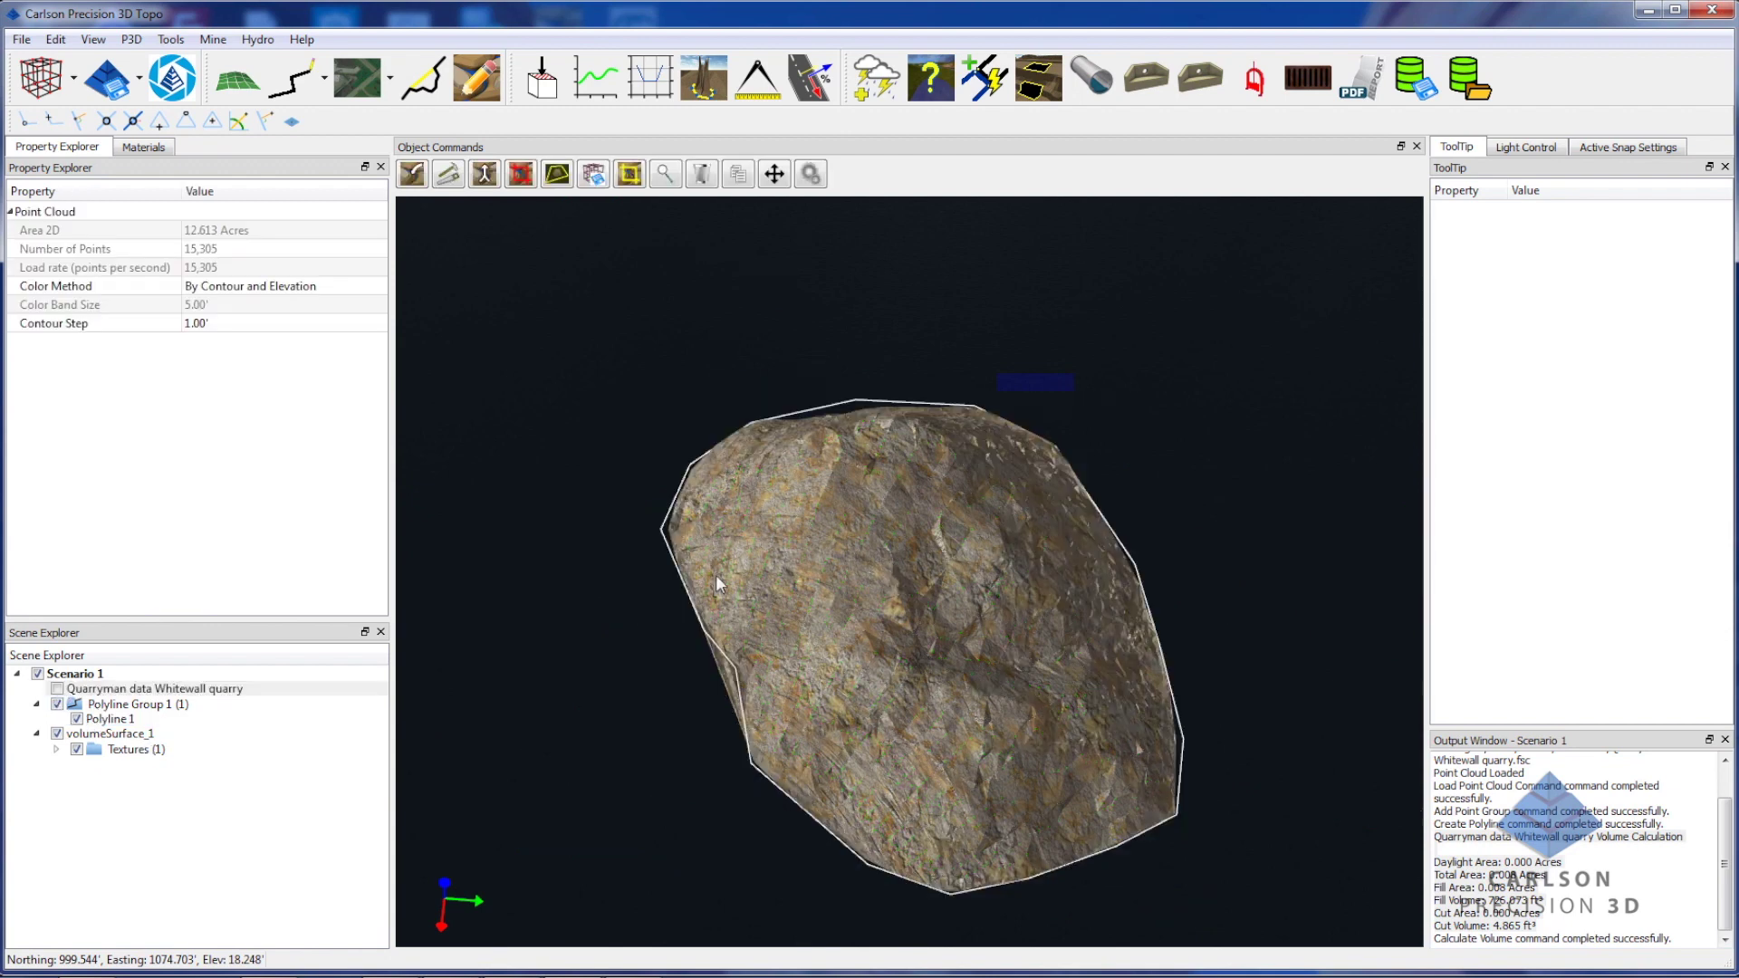
pyautogui.click(895, 563)
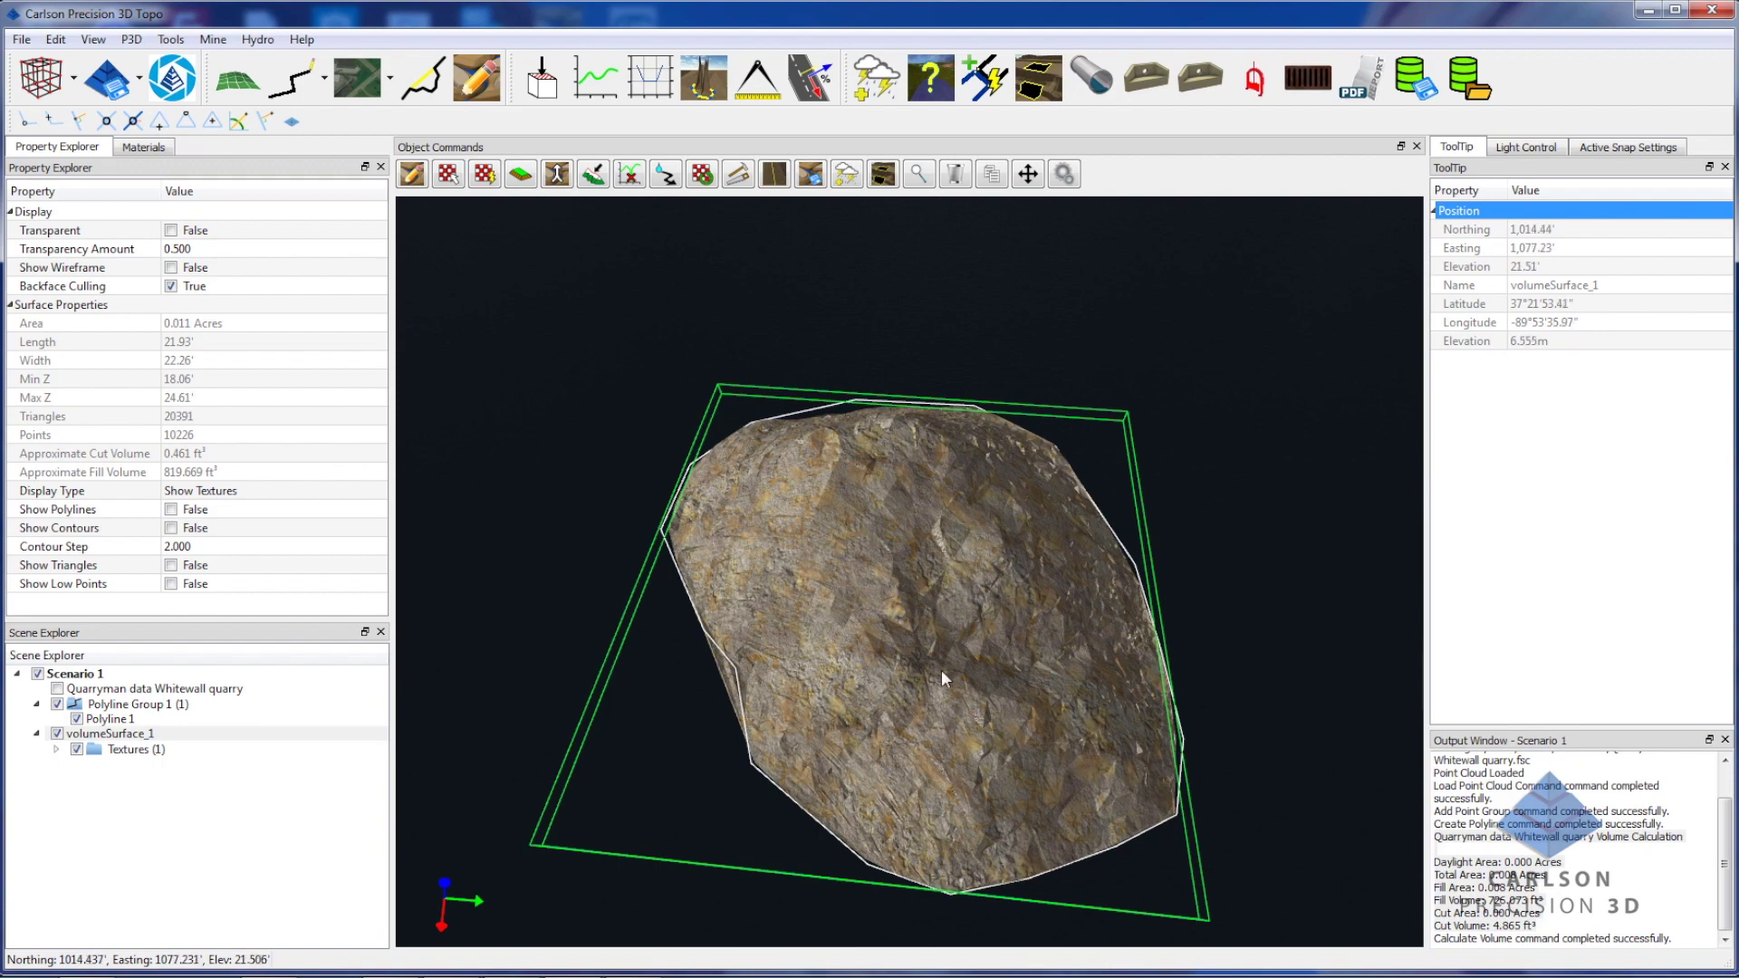
pyautogui.moveTo(915, 660); pyautogui.dragTo(1024, 602)
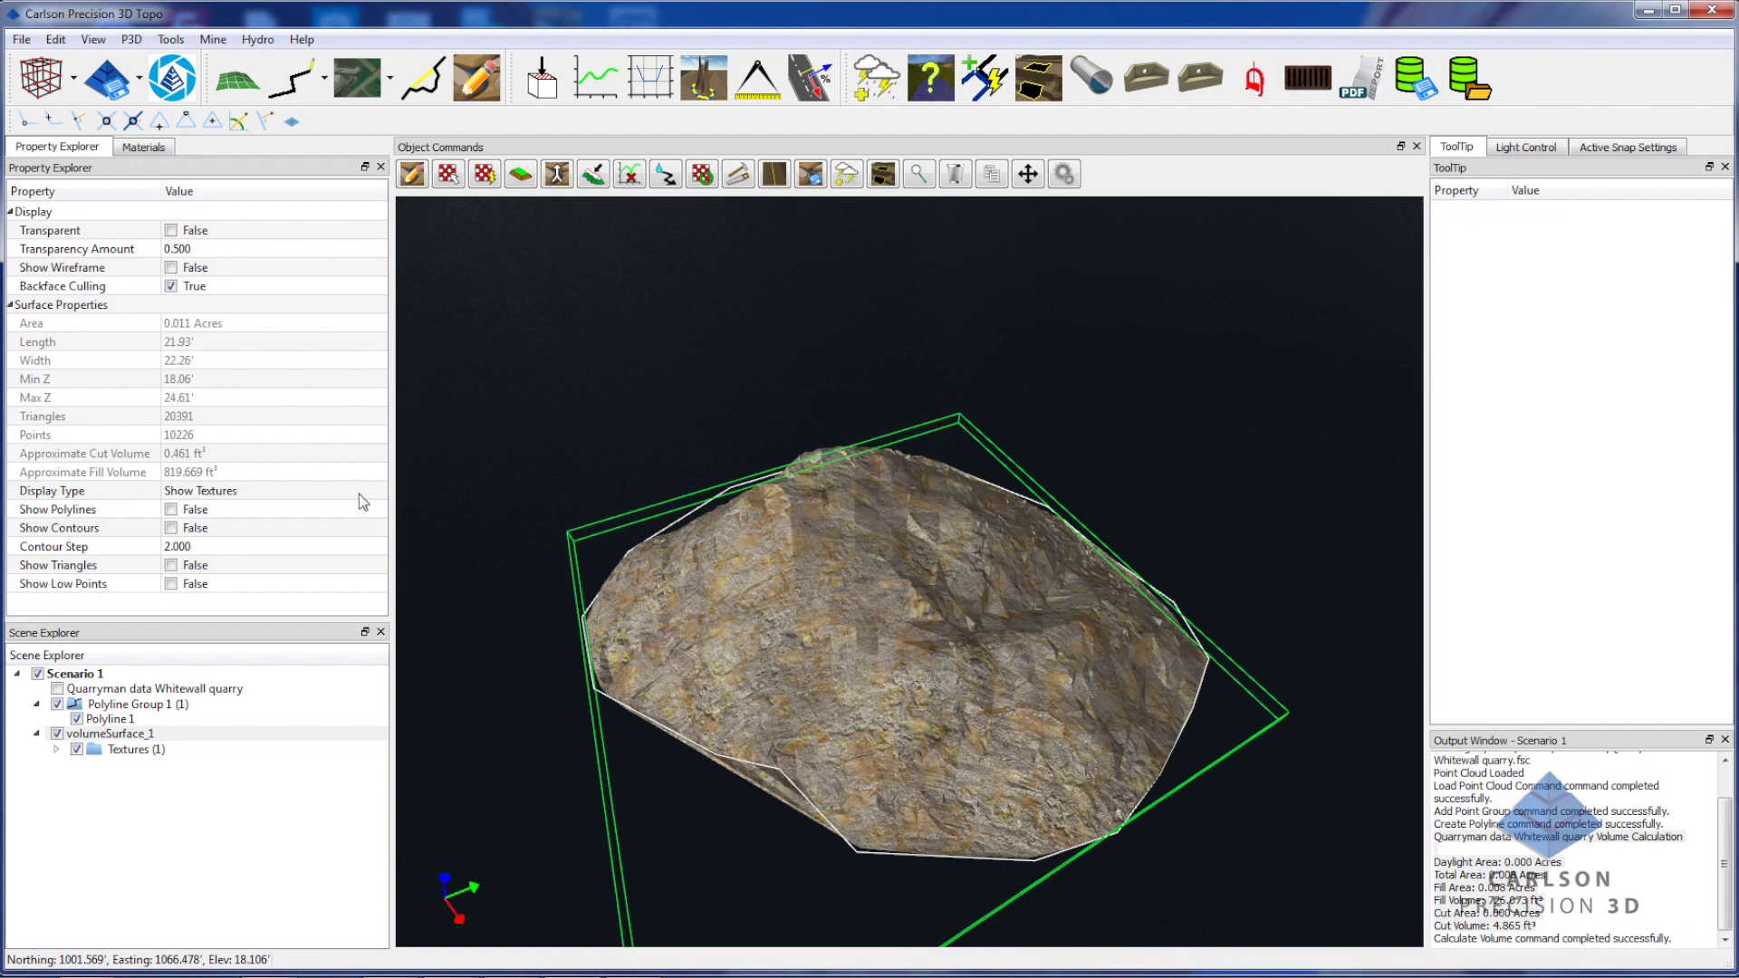
pyautogui.moveTo(1027, 674); pyautogui.dragTo(954, 692)
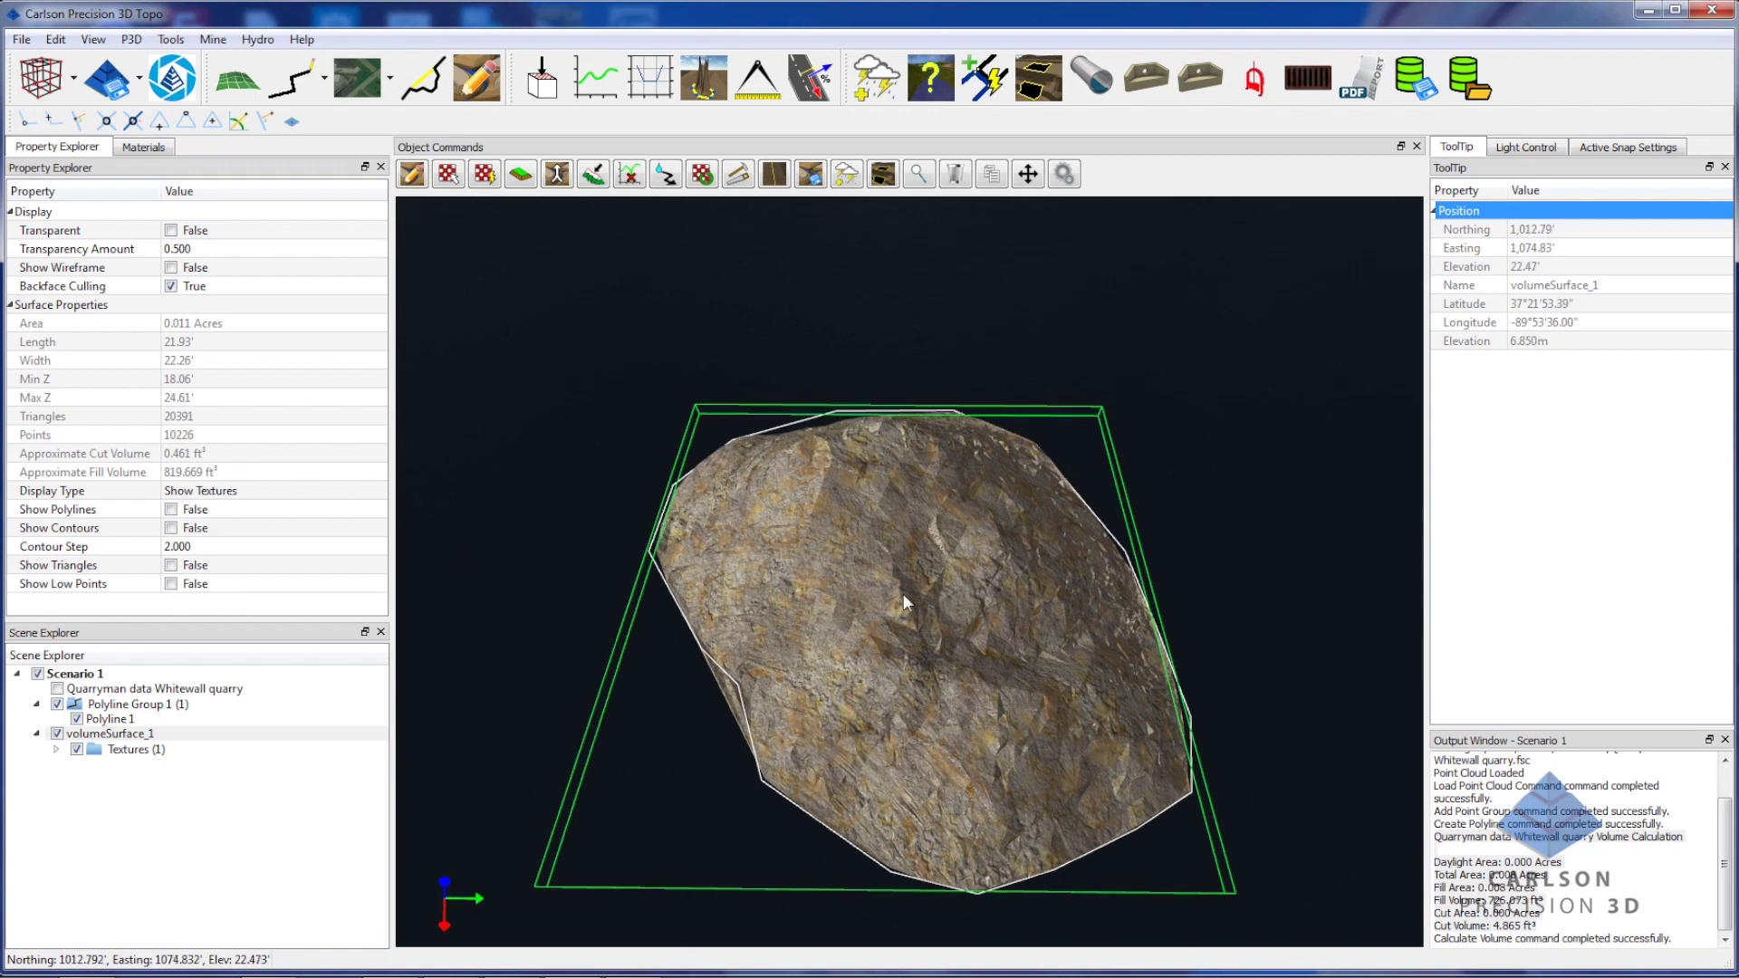
pyautogui.moveTo(903, 594); pyautogui.dragTo(891, 632, button='middle')
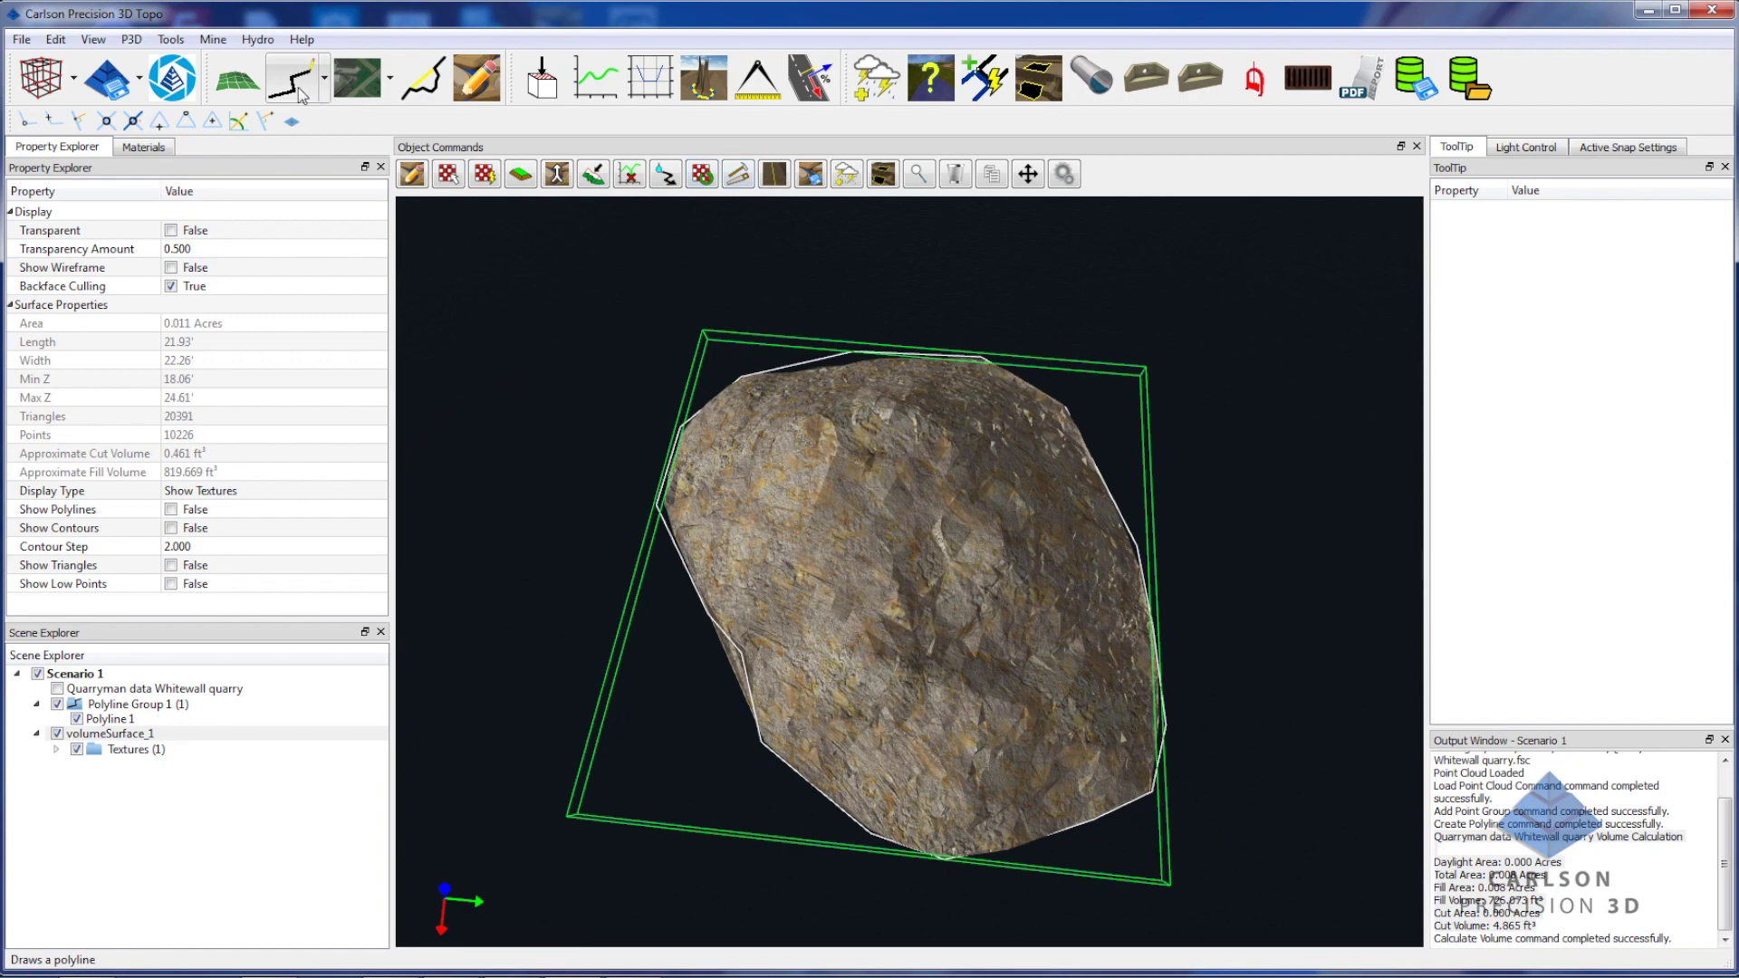
pyautogui.moveTo(1016, 597)
pyautogui.mouseDown(button='middle')
pyautogui.moveTo(911, 567)
pyautogui.moveTo(930, 596)
pyautogui.mouseUp(button='middle')
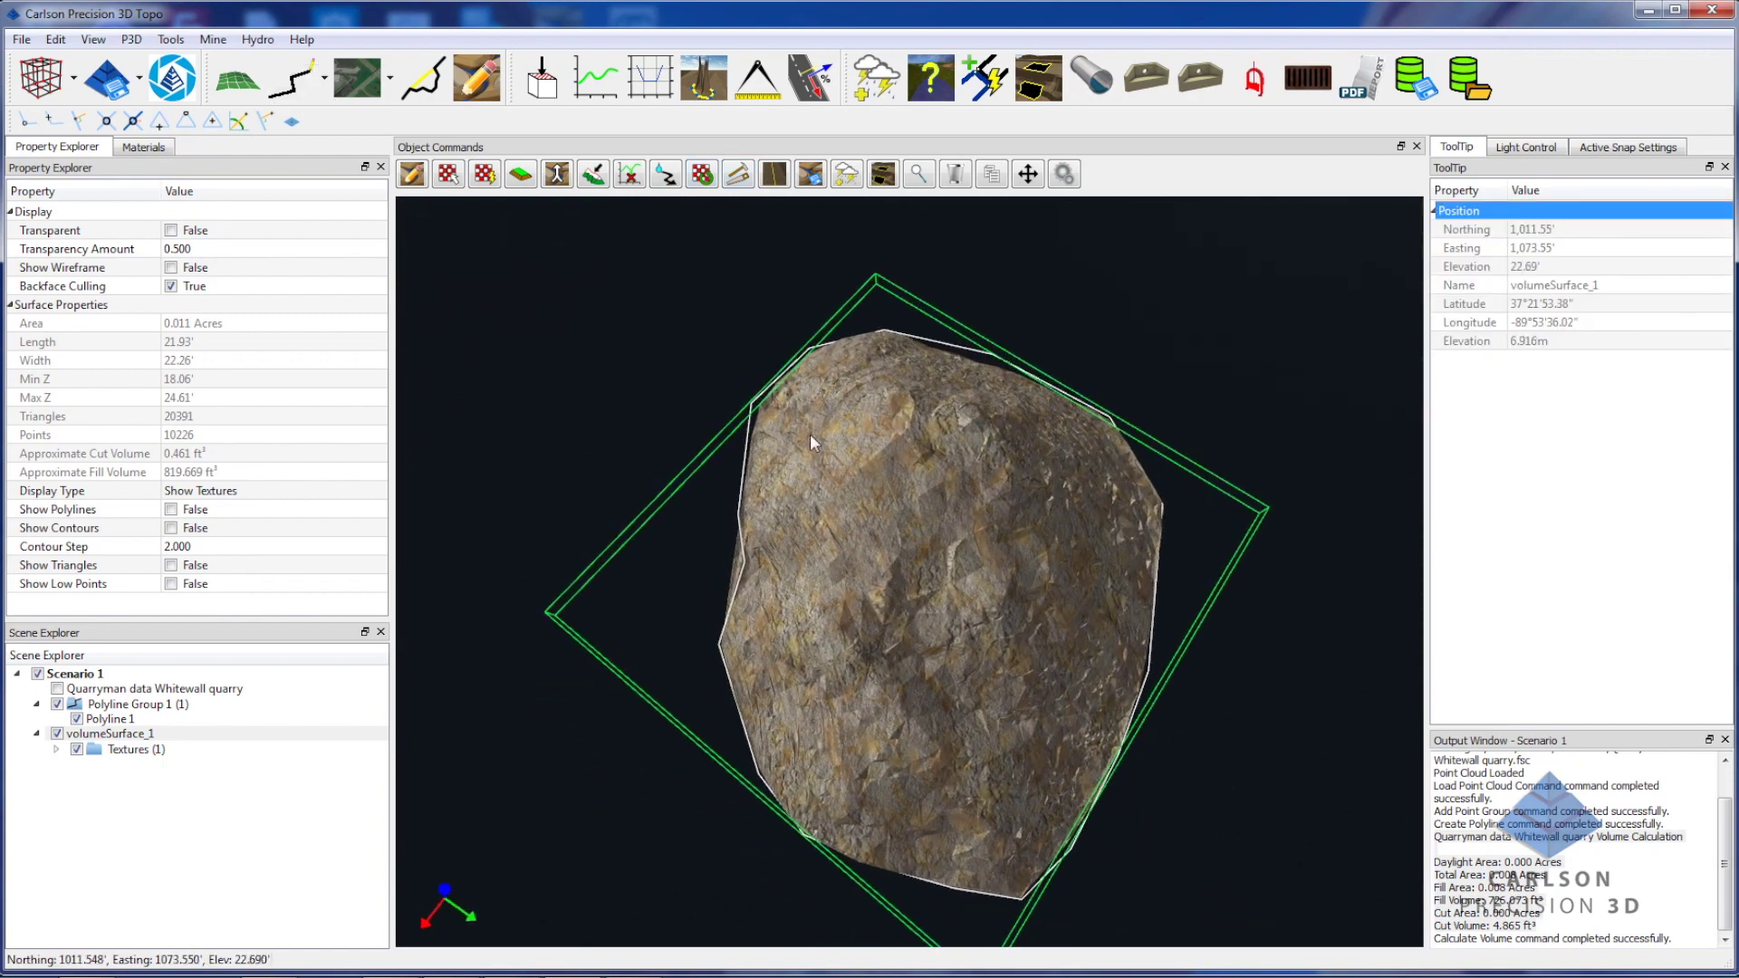
pyautogui.click(303, 94)
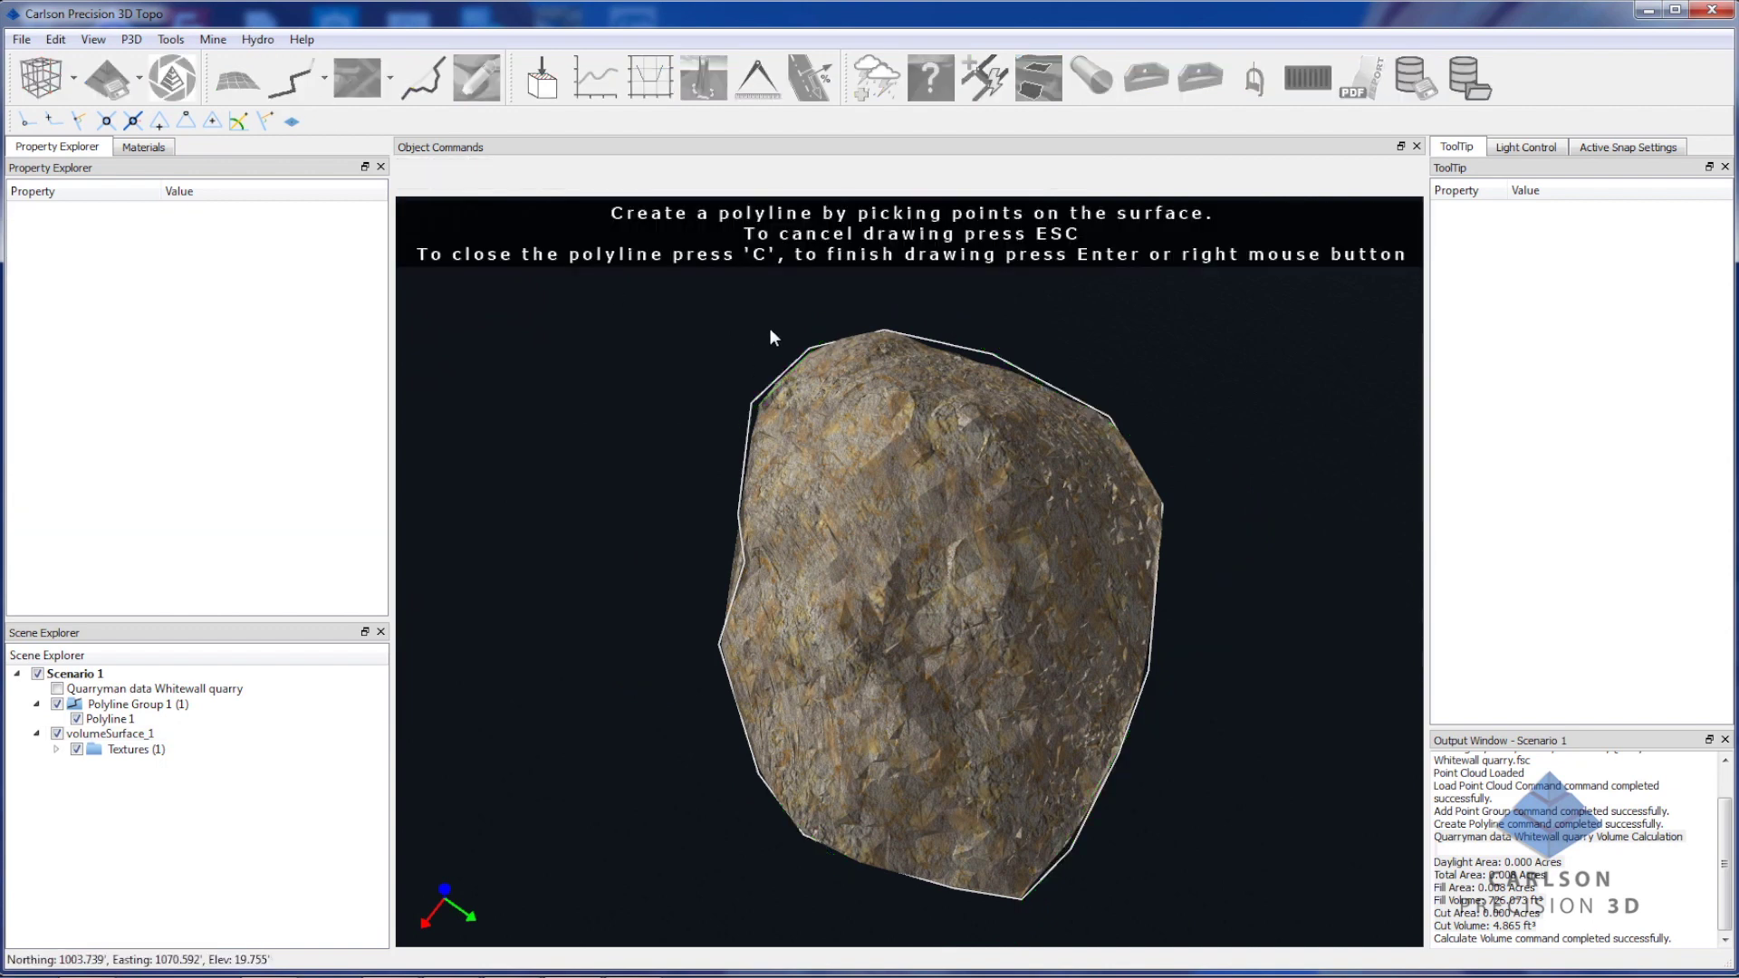
# Draw a single-segment 25.59' Polyline 2 from the surface's top edge to its bottom edge.
pyautogui.click(862, 333)
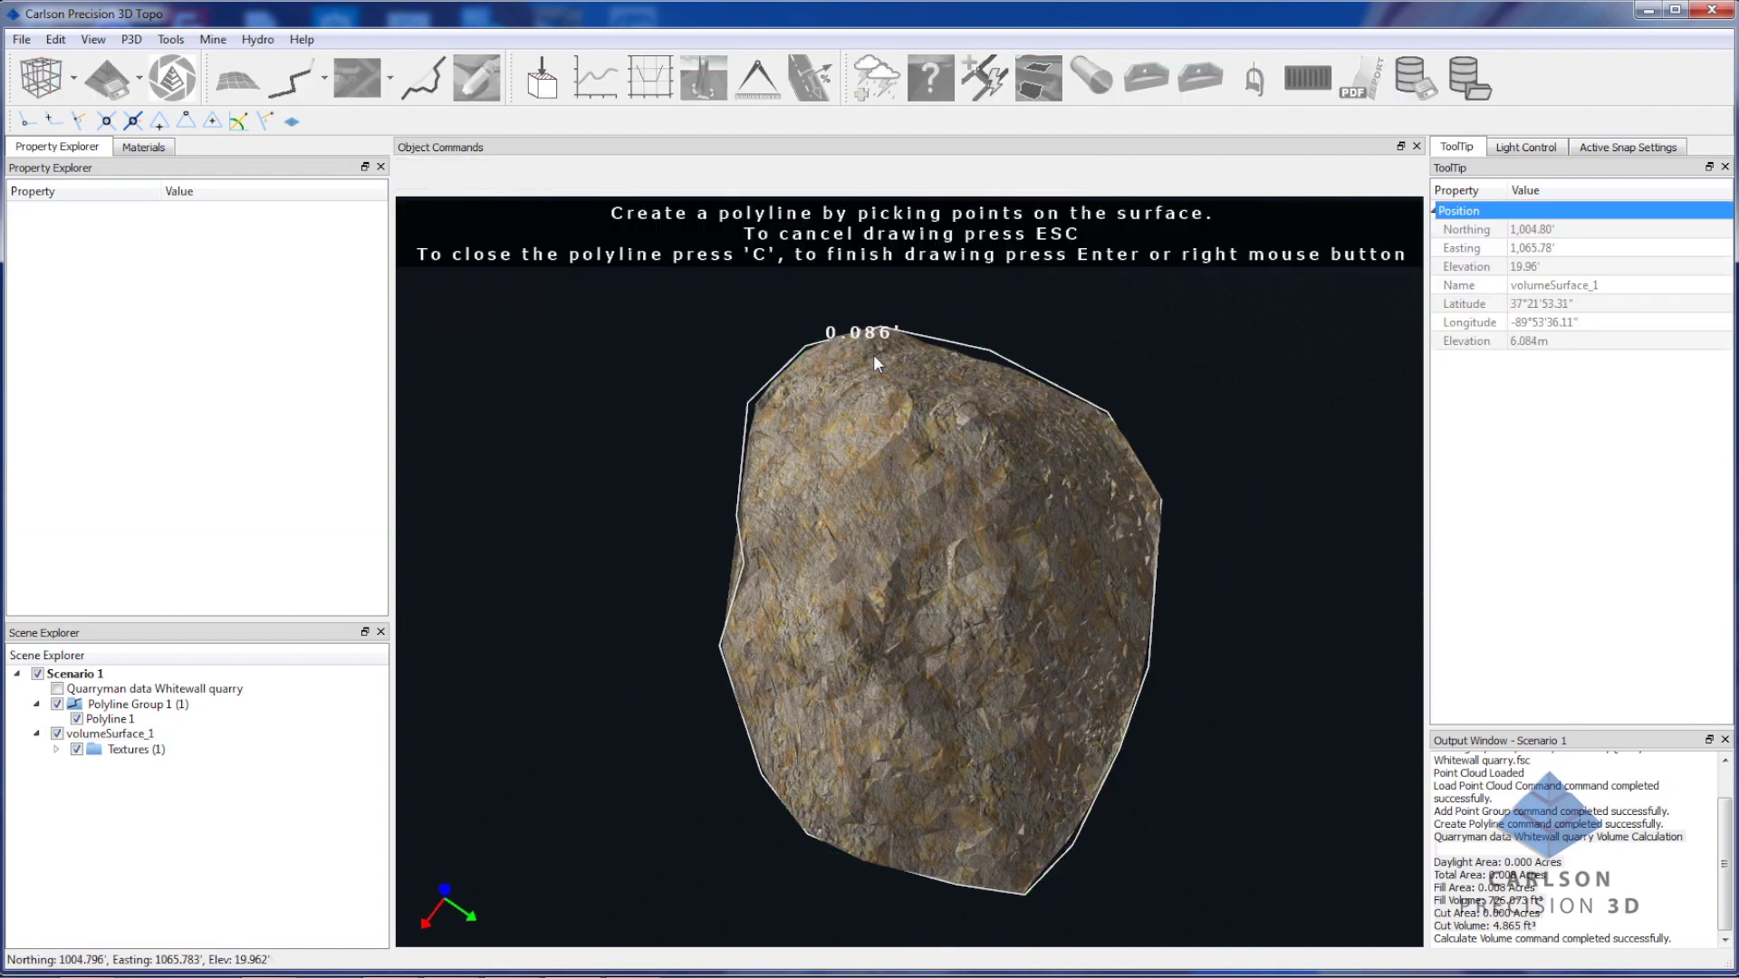
pyautogui.click(1021, 891)
pyautogui.press('Return')
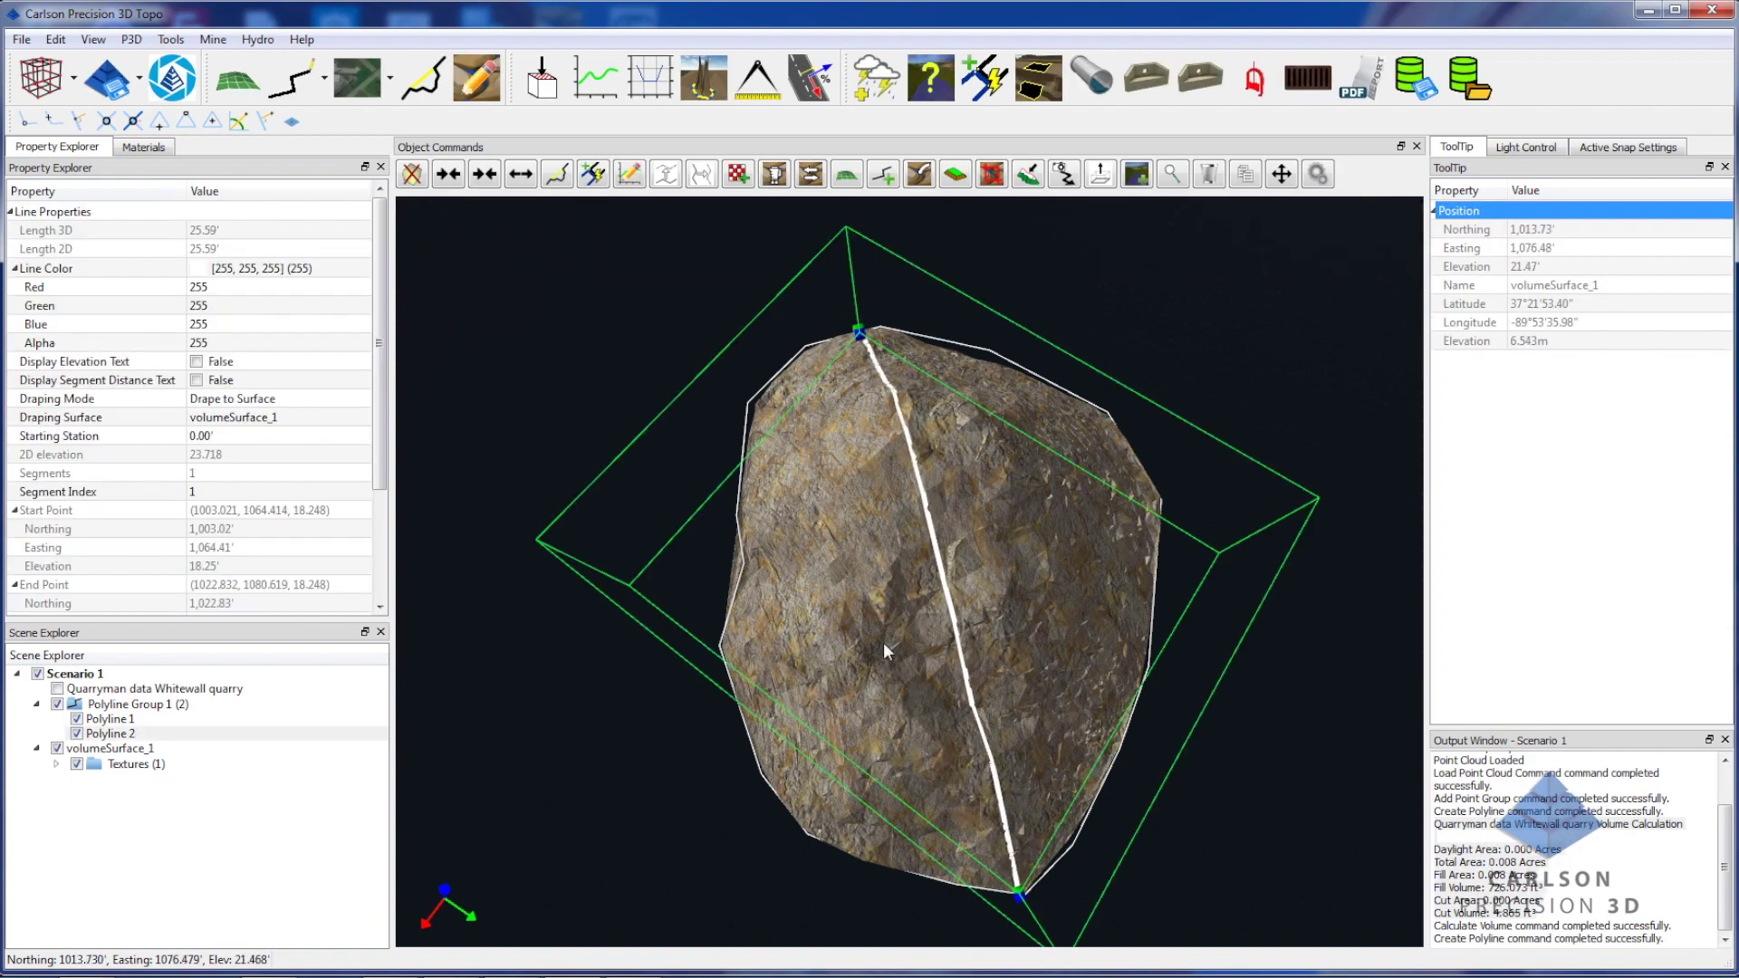
pyautogui.moveTo(883, 643); pyautogui.dragTo(991, 629)
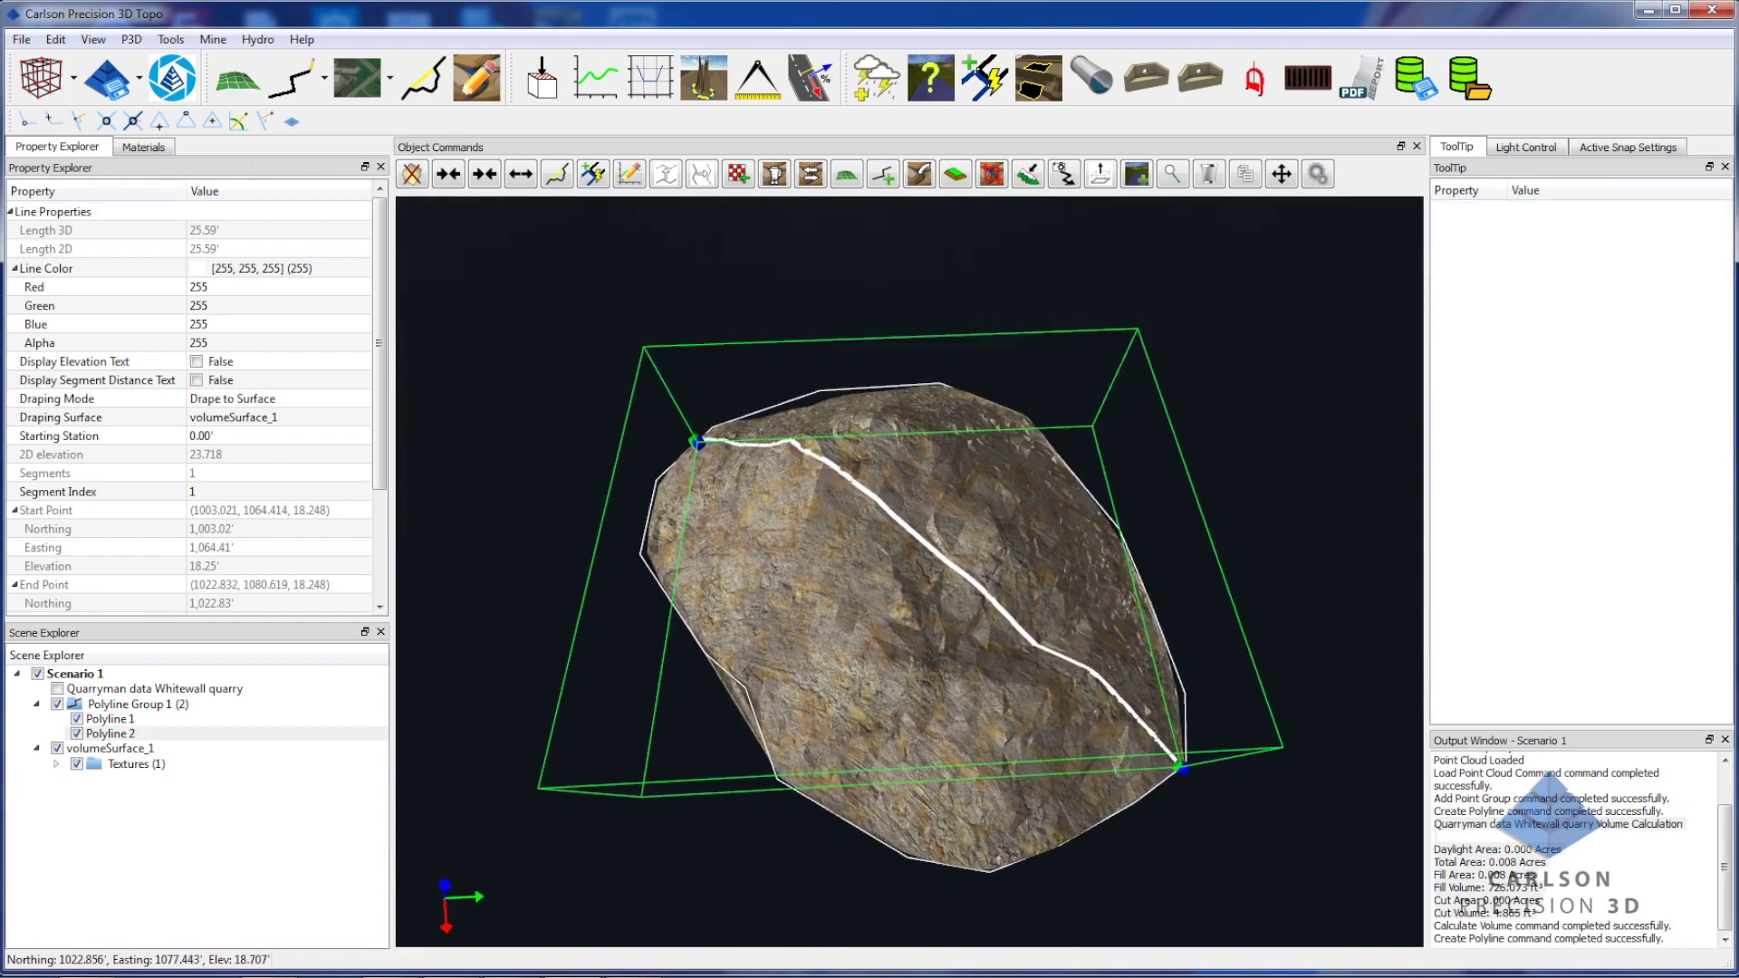
# Paste the volume results into the Word report's blue box under Pile 1 Volume Calculation.
pyautogui.hotkey('alt', 'Tab')
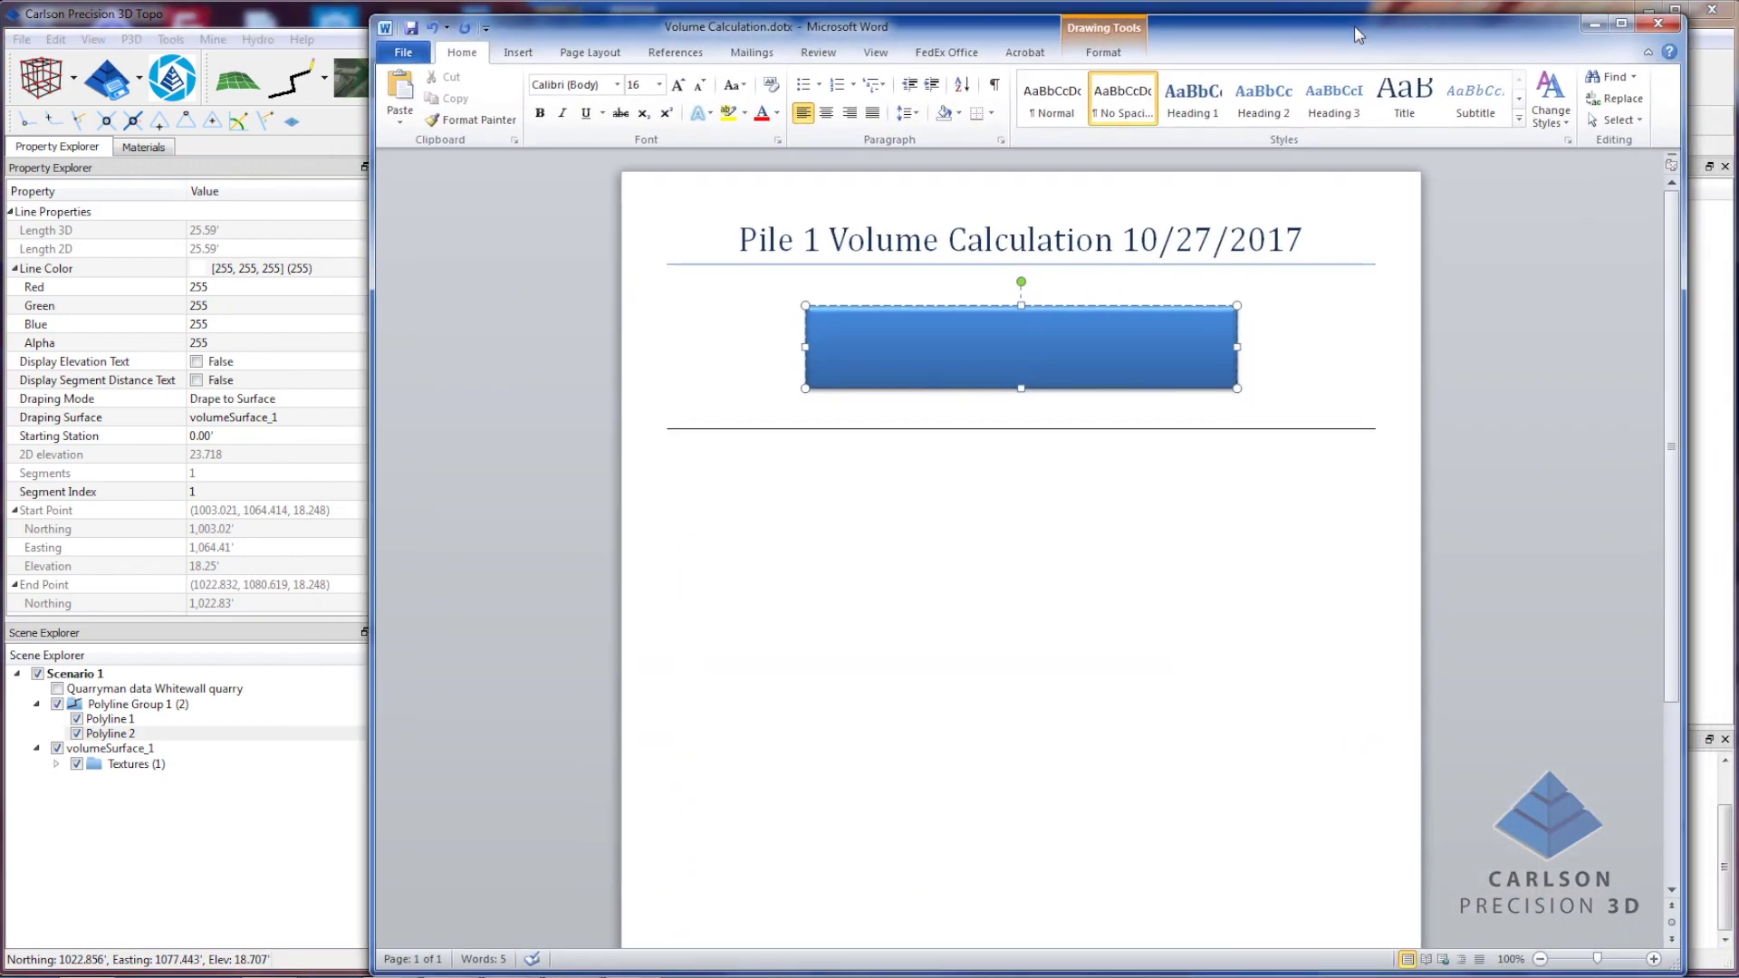
pyautogui.click(1030, 388)
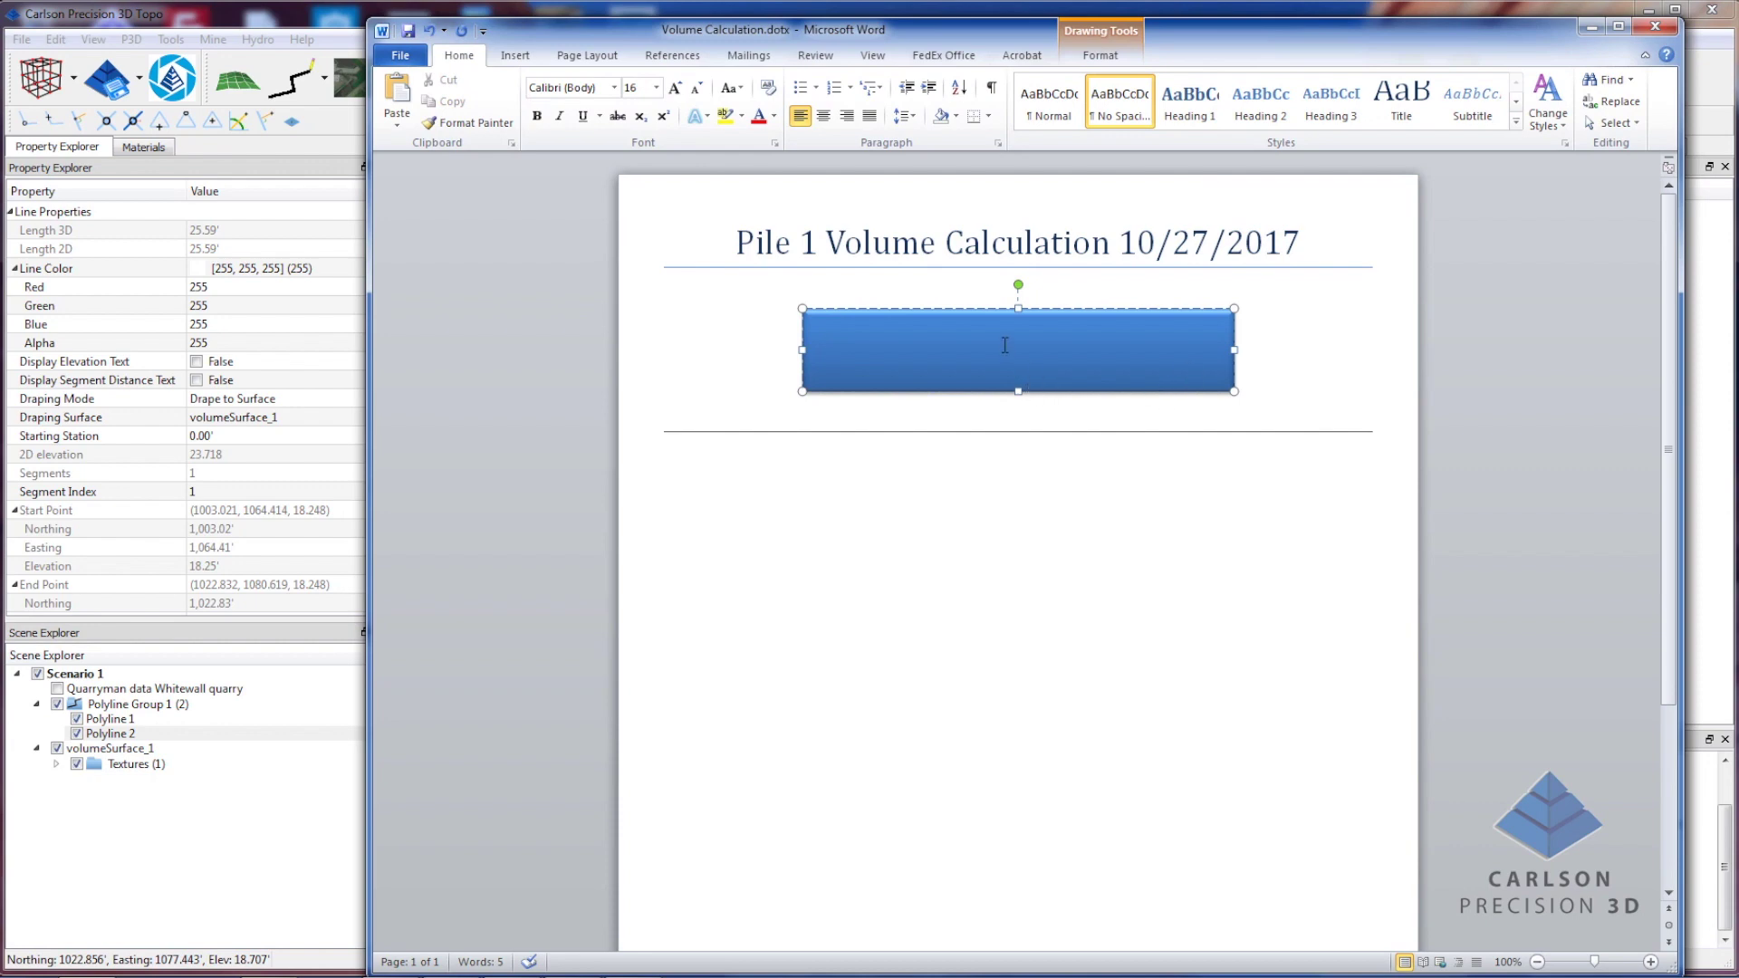
pyautogui.write('Quarryman data Whitewall quarry Volume Calculation  Daylight Area: 0.000 Acres Total Area: 0.008 Acres Fill Area: 0.008 Acres Fill Volume: 726.073 ft³ Cut Area: 0.000 Acres Cut Volume: 4.865 ft³')
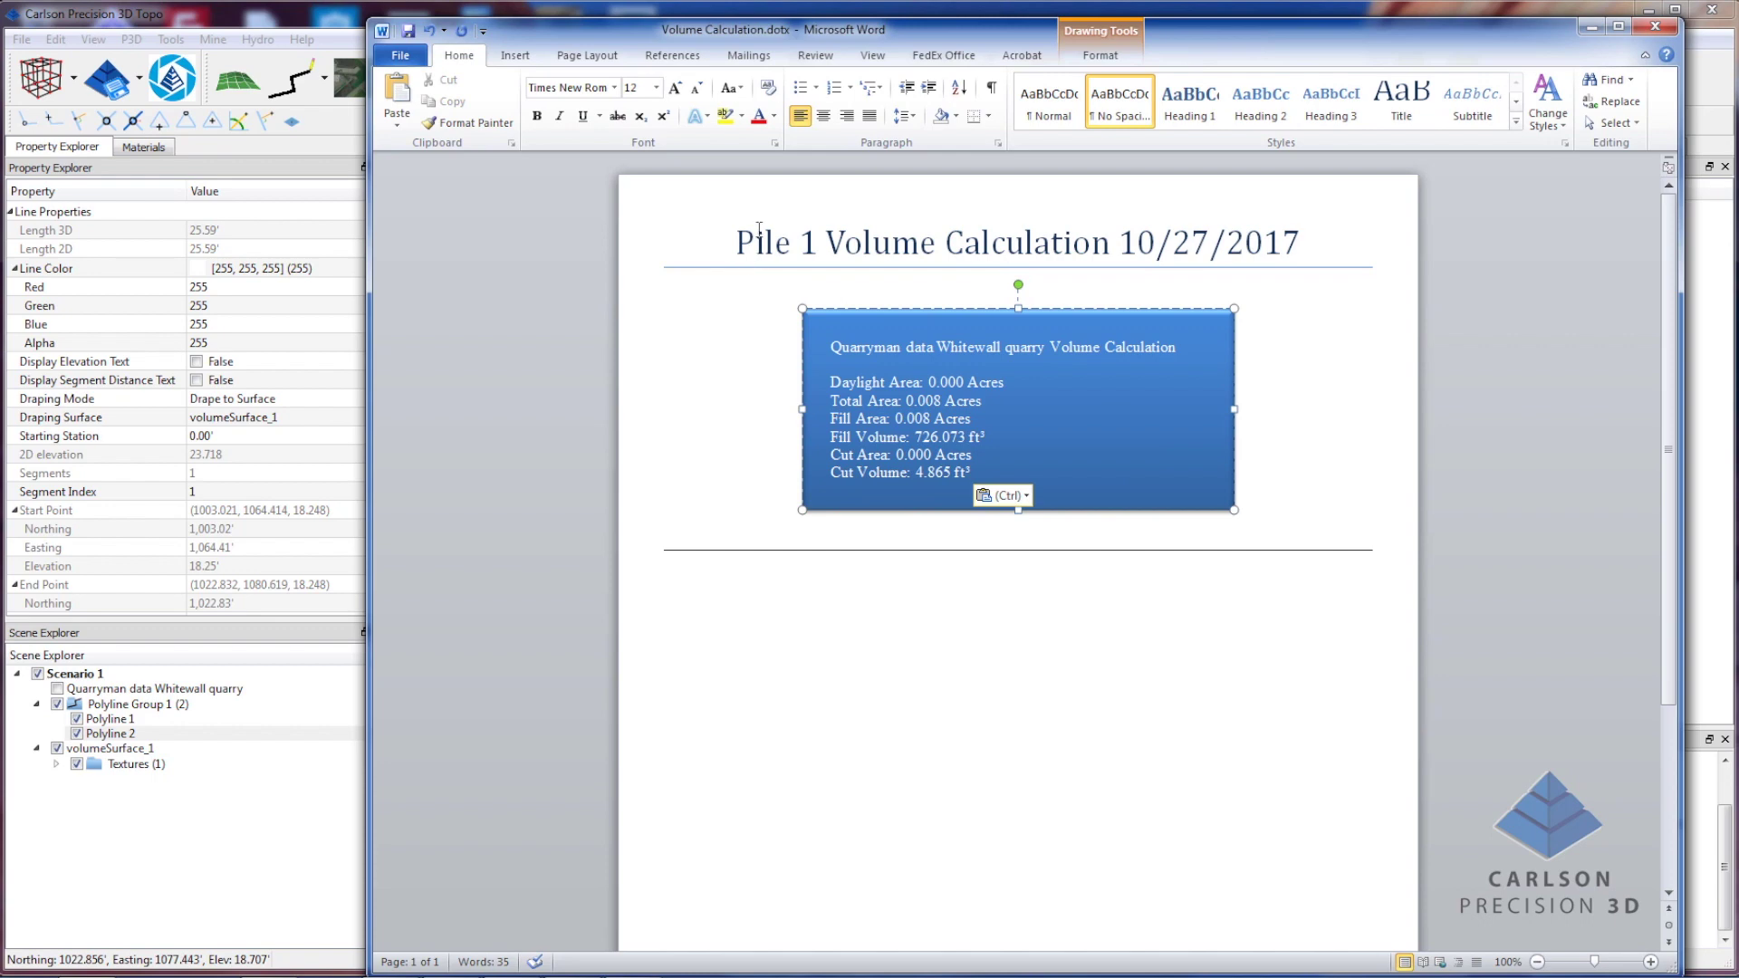
pyautogui.click(1011, 609)
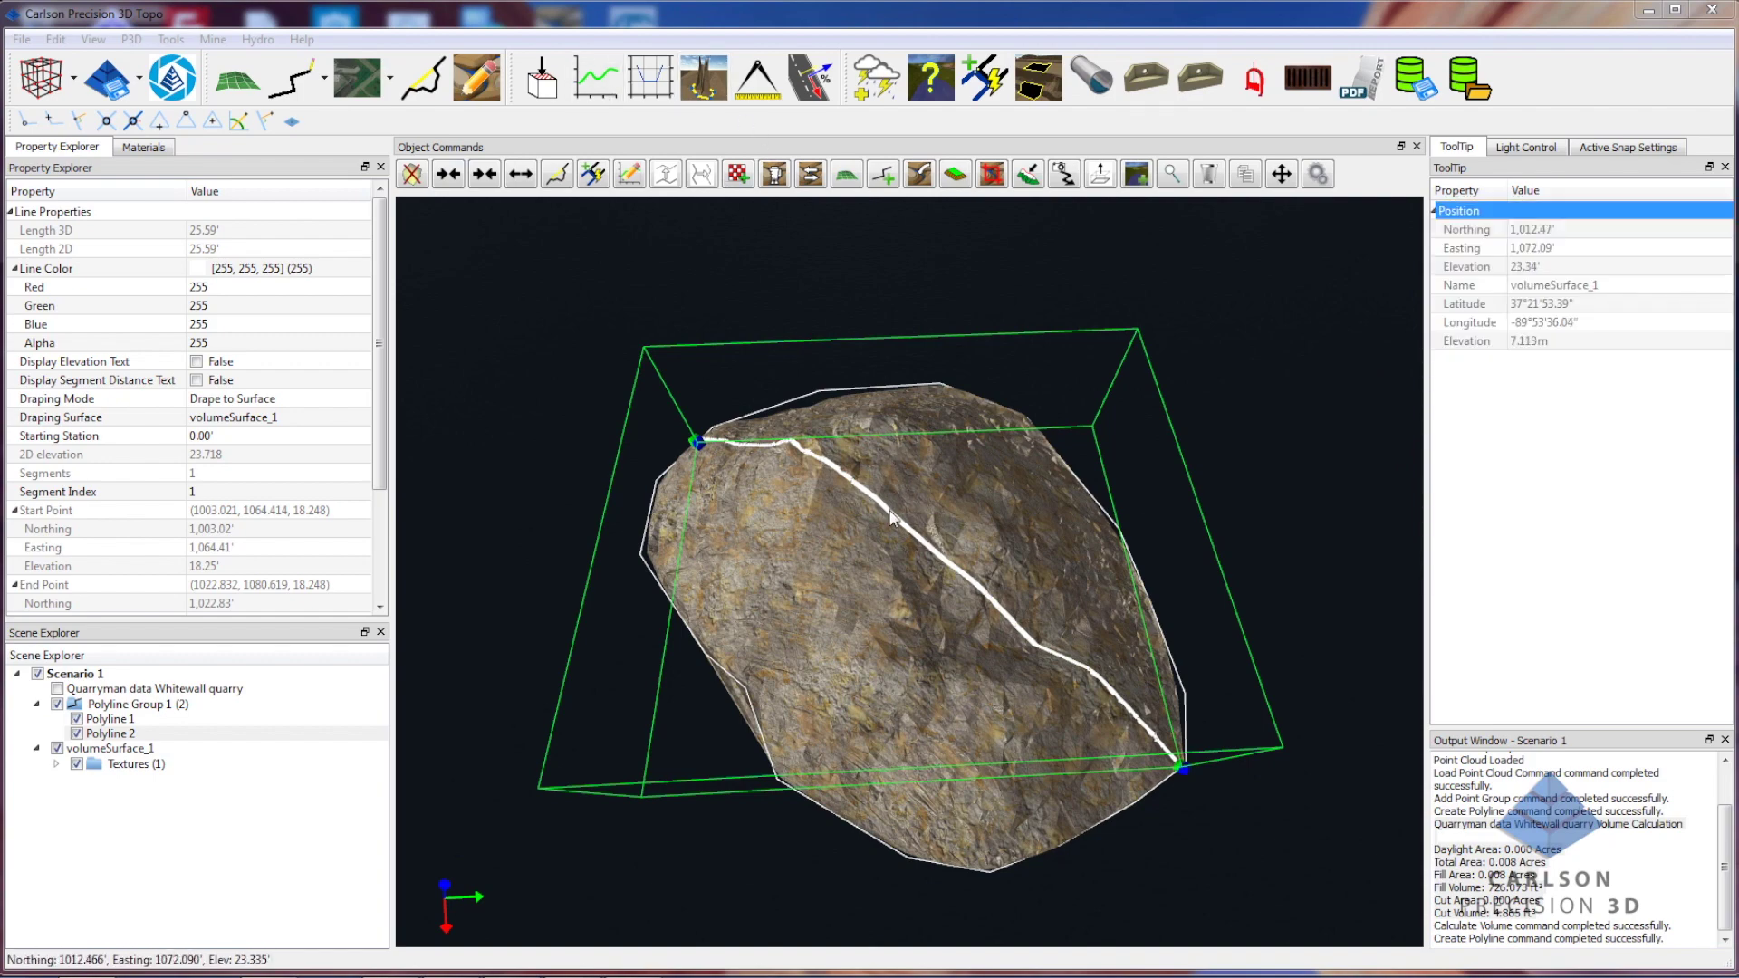
# Save Polyline 2's dynamic elevation profile as pile1 profile.png in the volume reports folder.
pyautogui.click(598, 95)
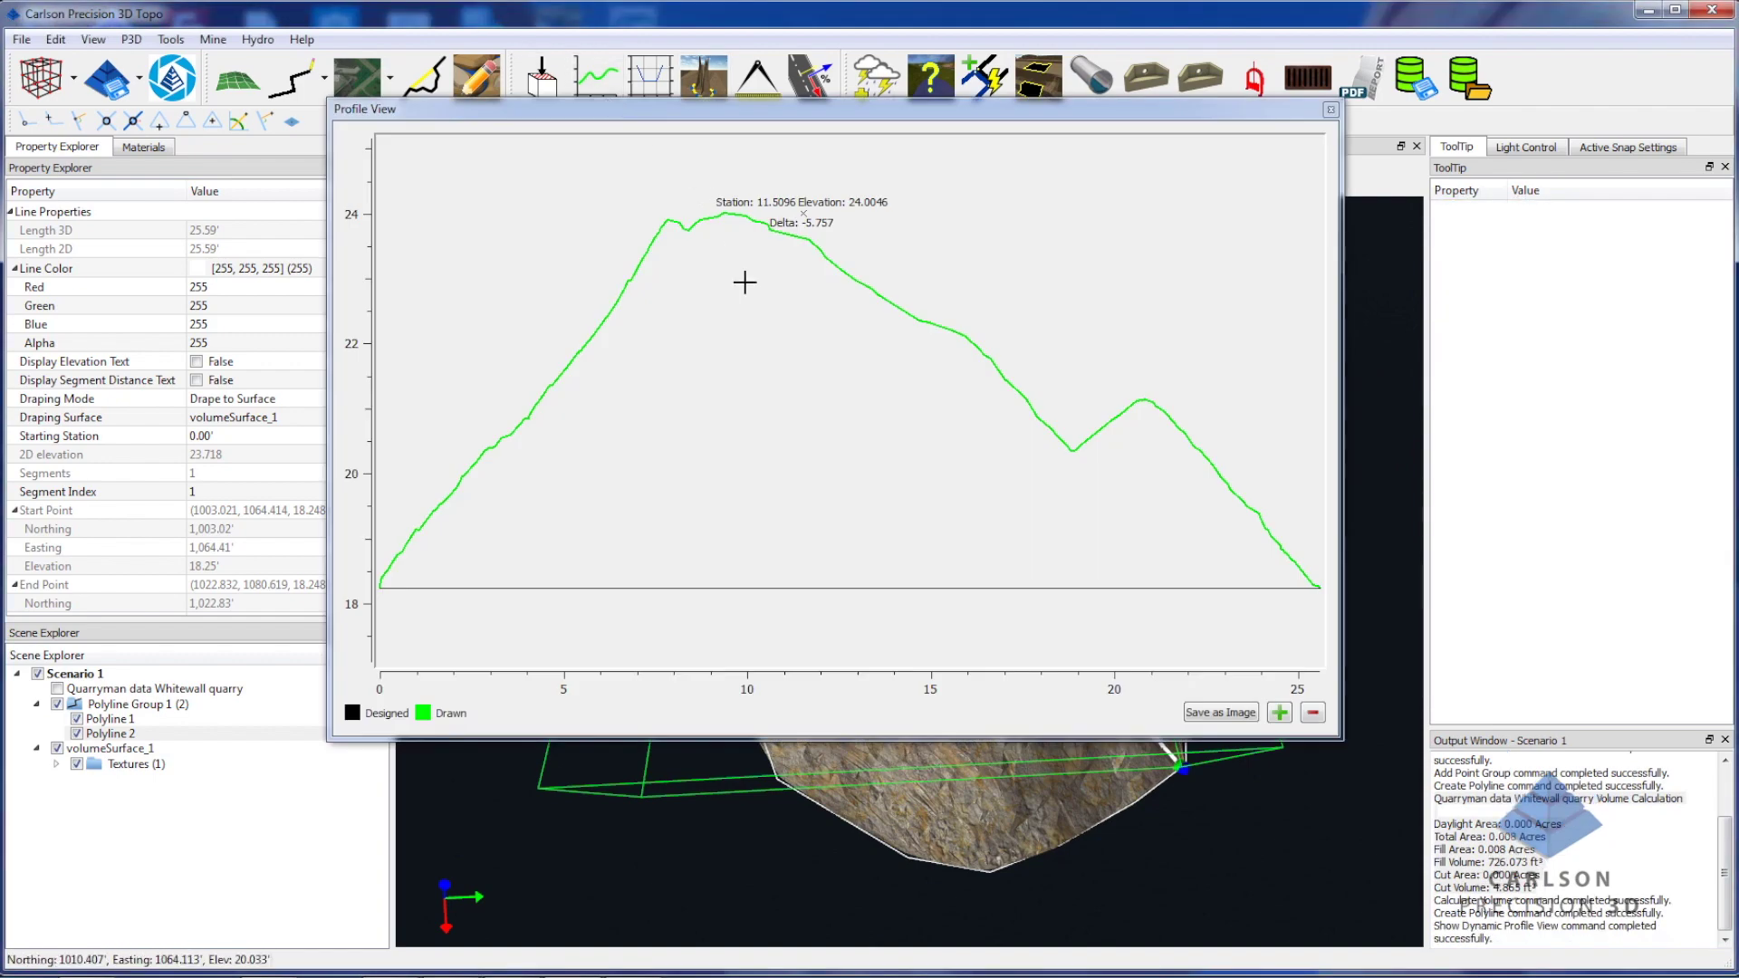
pyautogui.click(1220, 713)
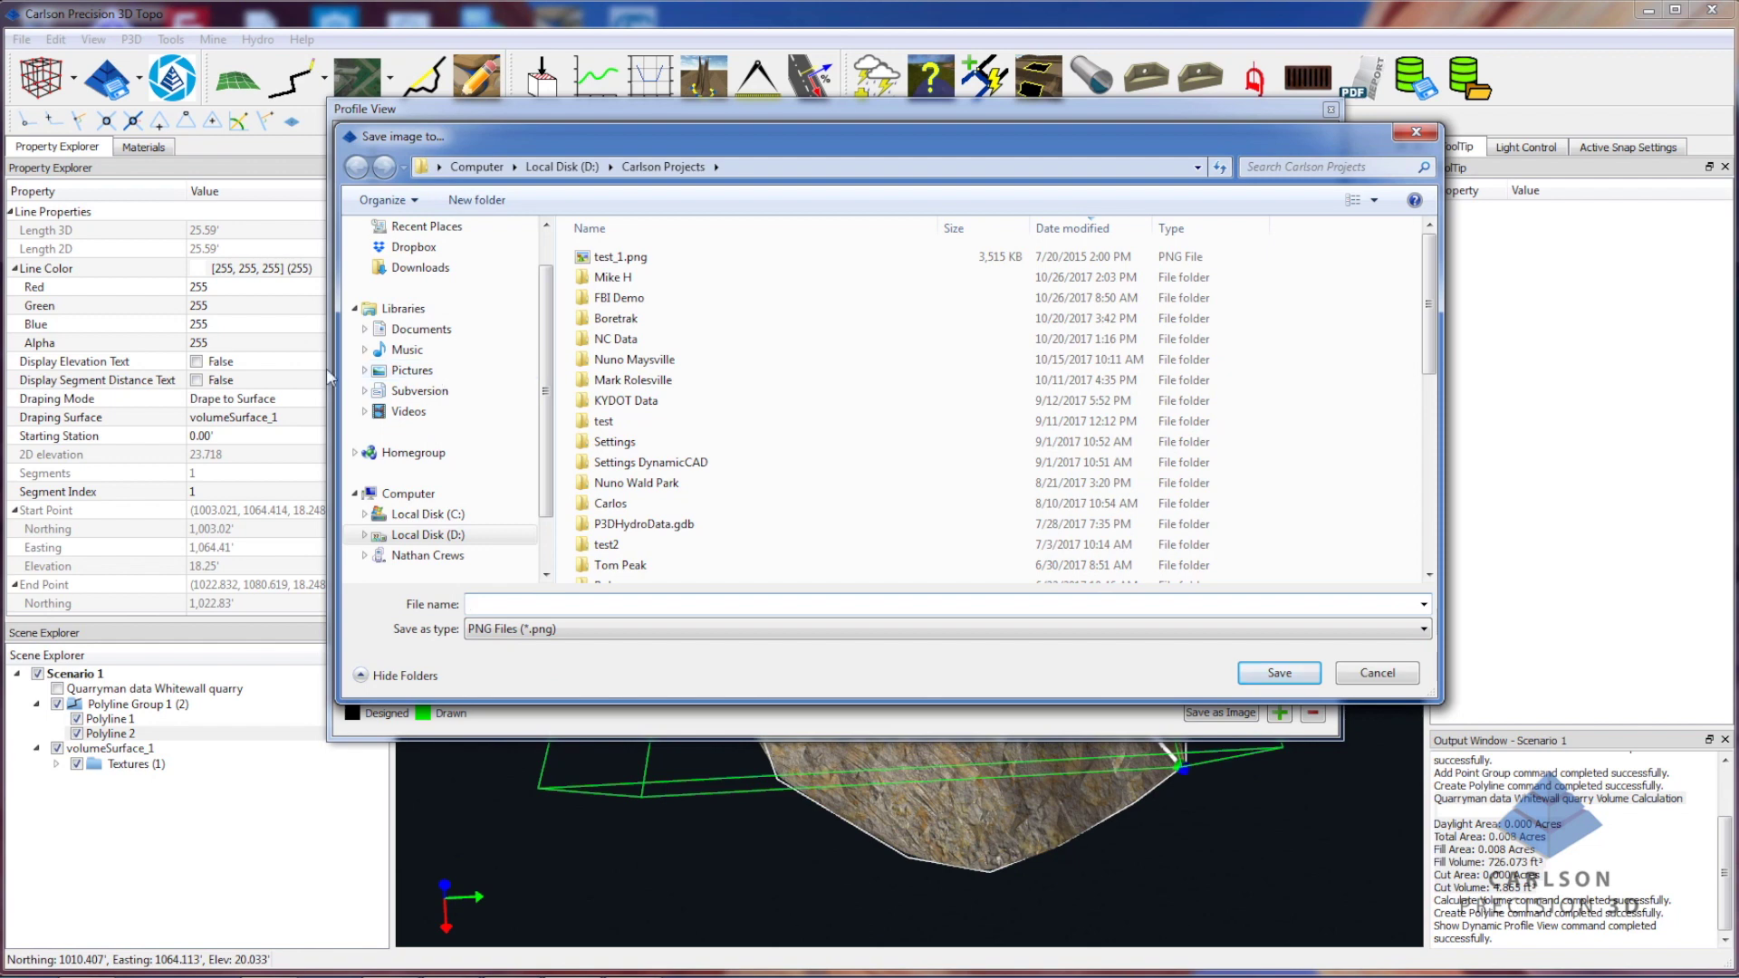
pyautogui.click(364, 371)
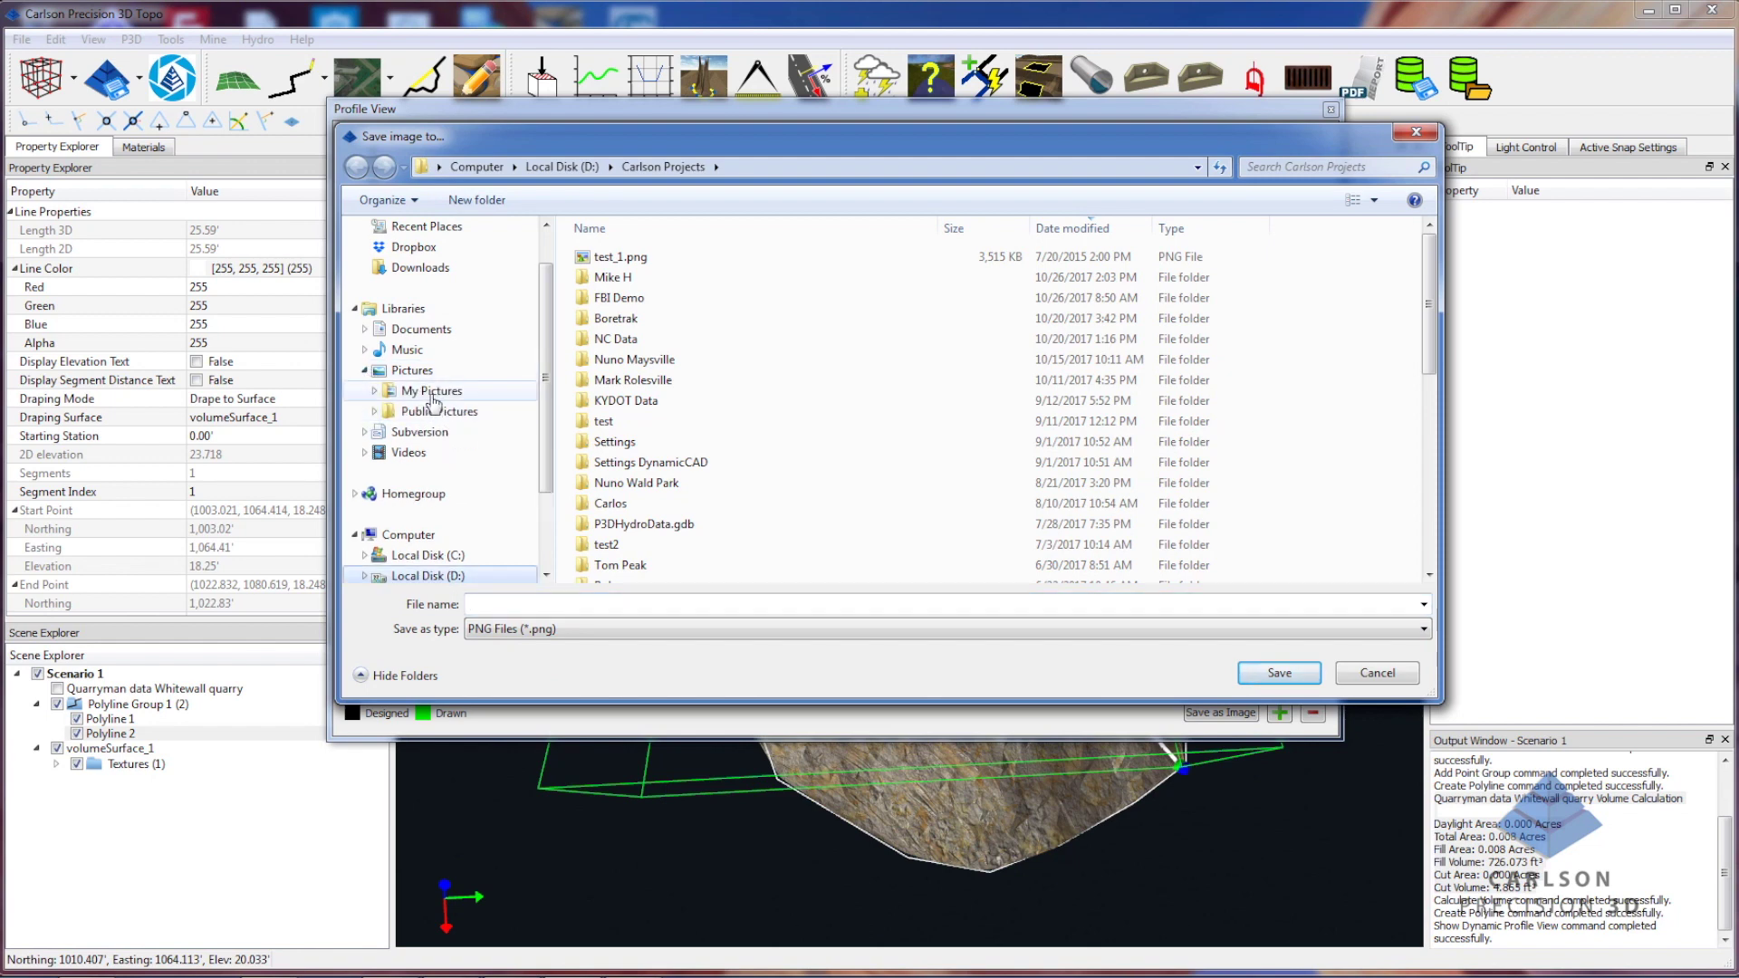
pyautogui.click(427, 392)
pyautogui.doubleClick(603, 324)
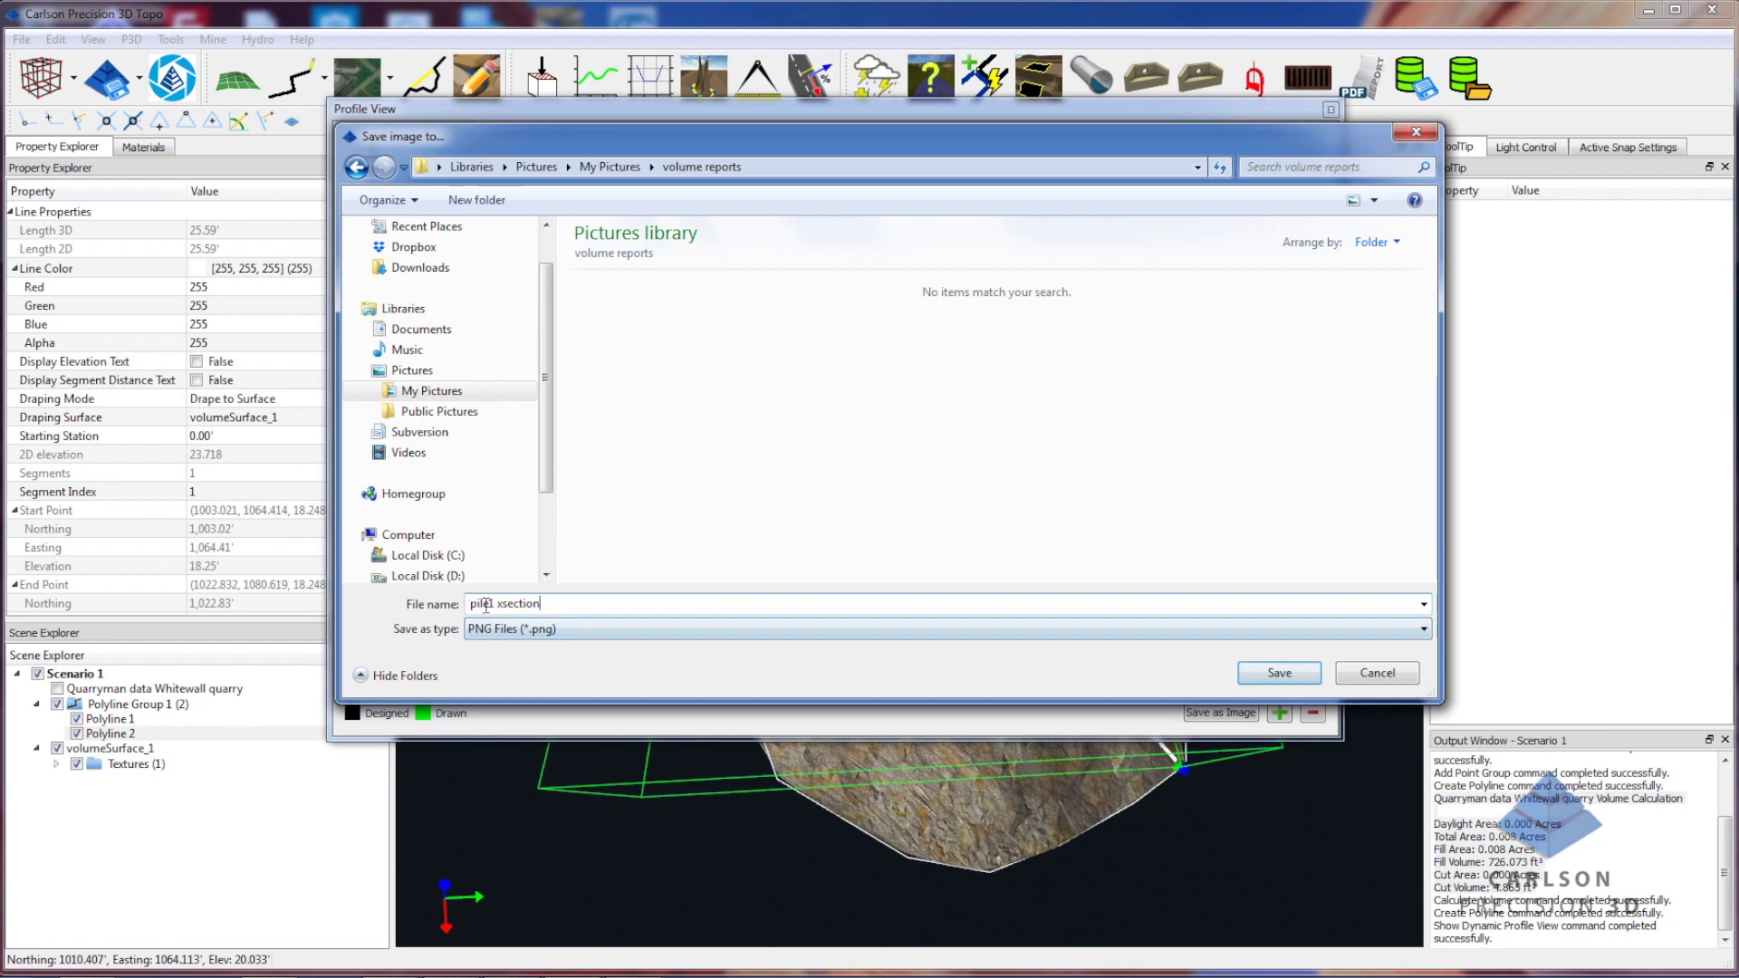
pyautogui.moveTo(499, 607); pyautogui.dragTo(557, 609)
pyautogui.write('profil')
pyautogui.click(1280, 671)
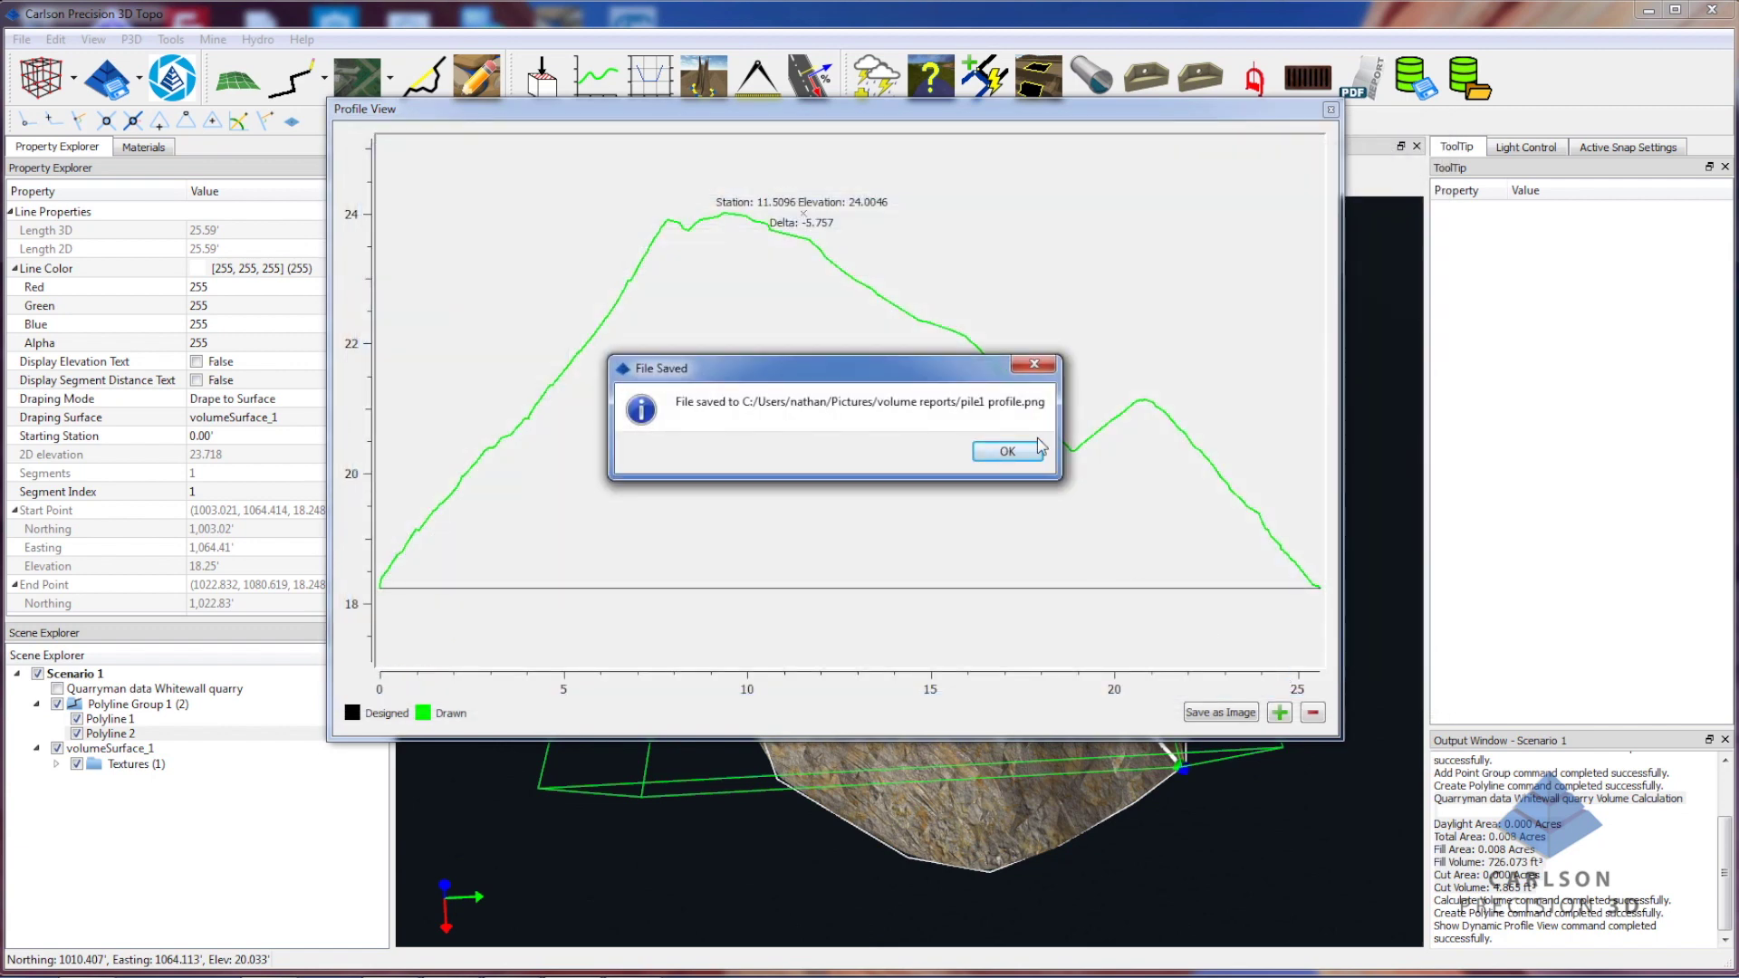
pyautogui.click(1007, 452)
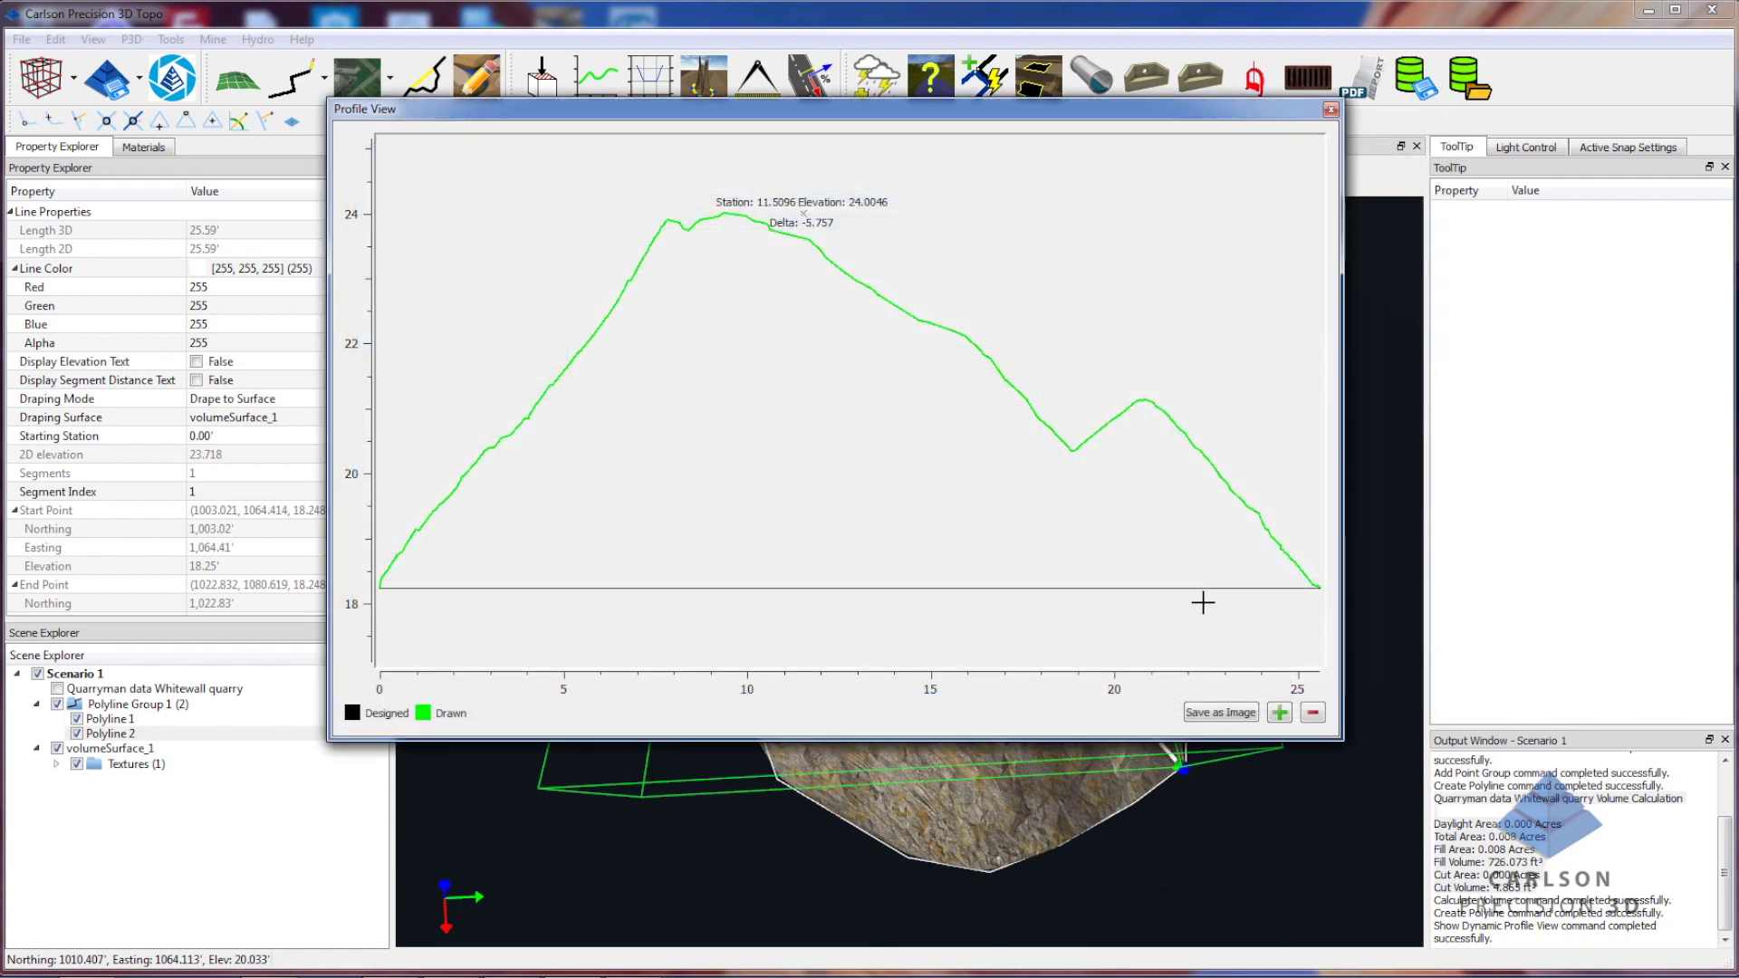
# Close the profile view and delete Polyline 2.
pyautogui.click(1329, 110)
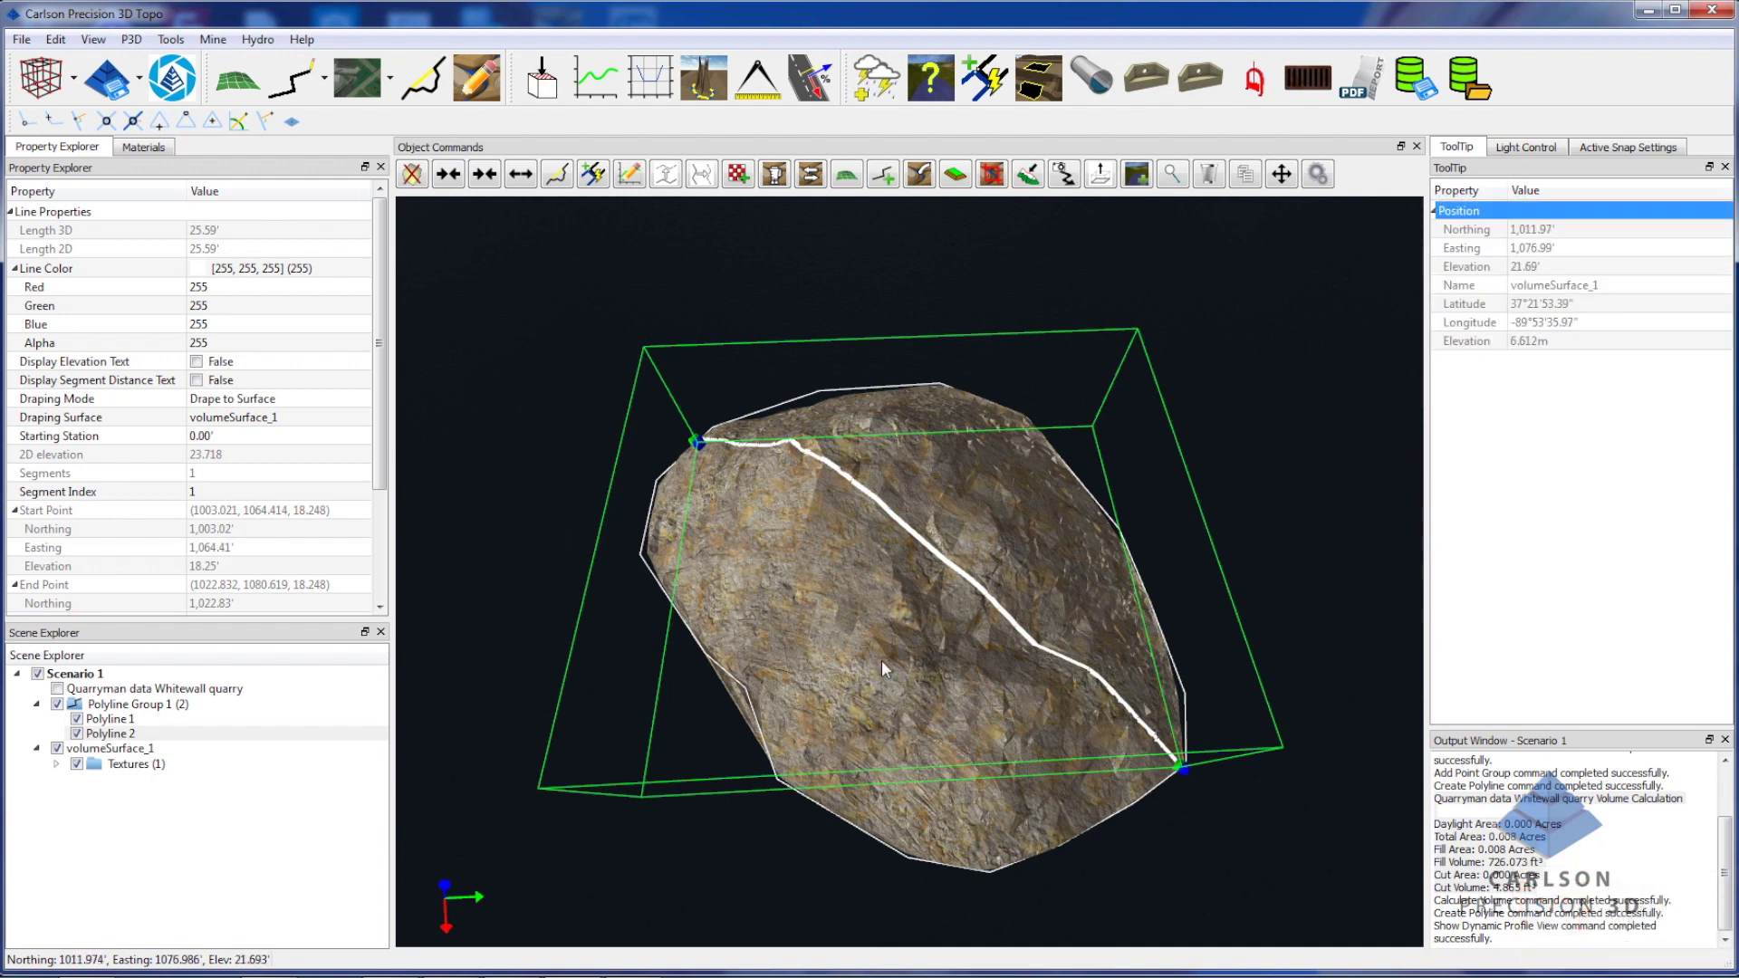
pyautogui.click(621, 598)
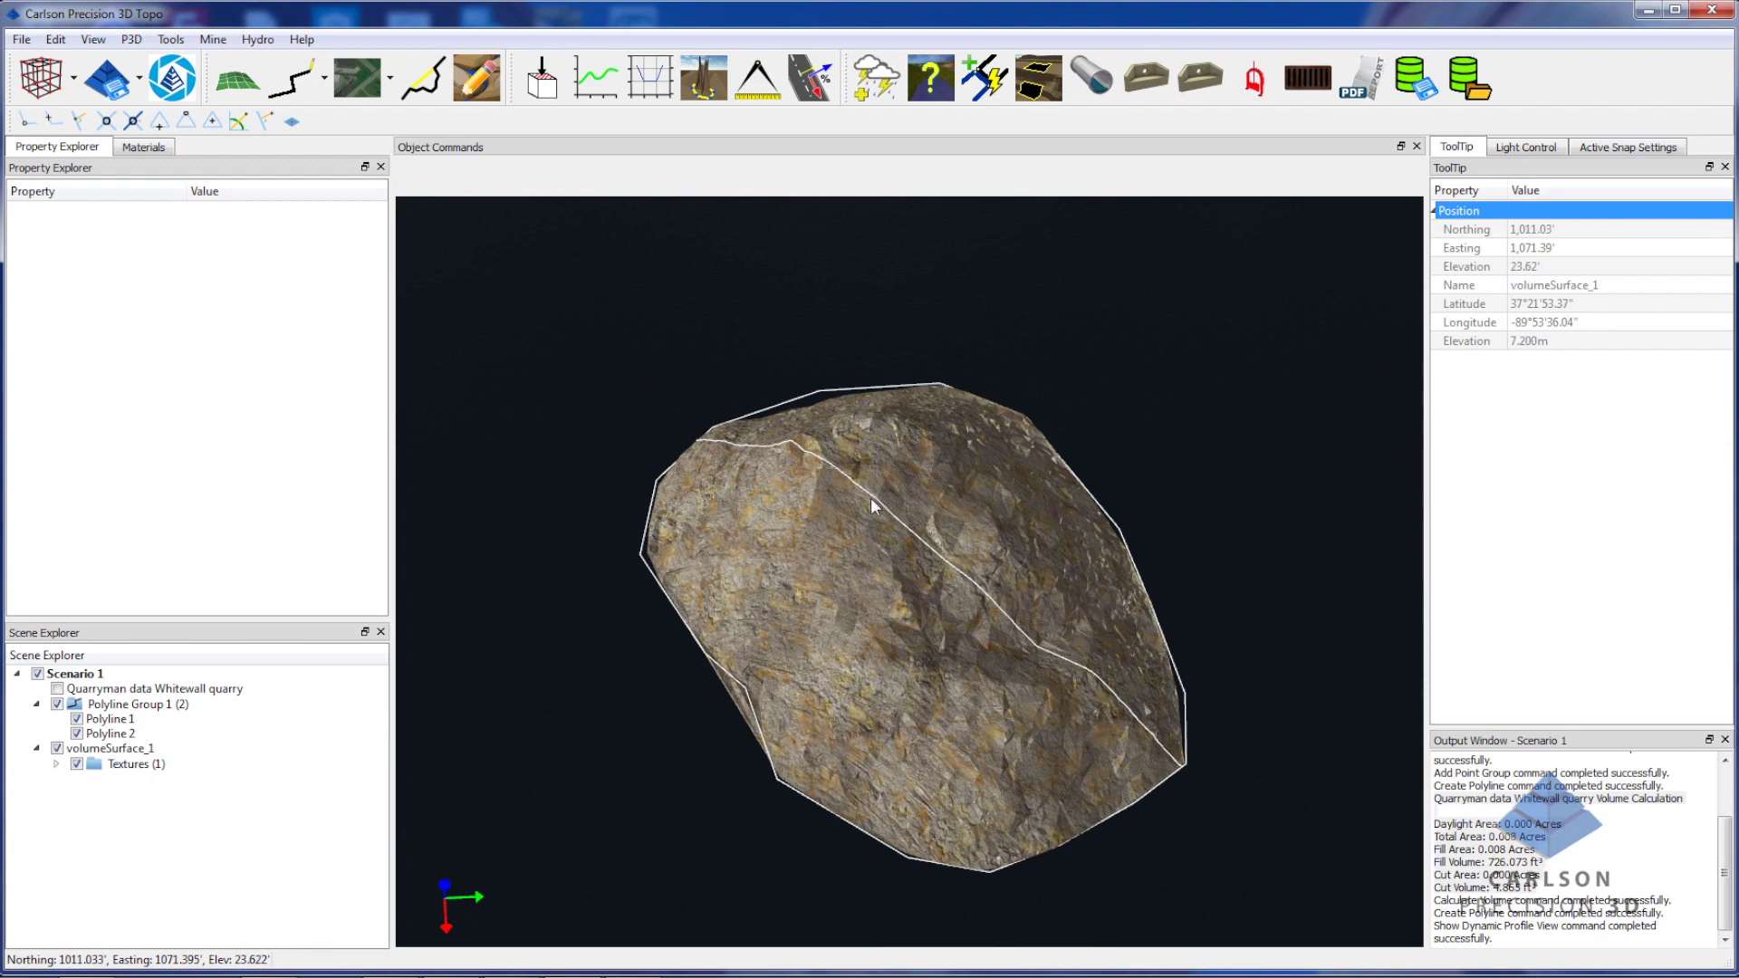
pyautogui.click(872, 496)
pyautogui.press('Delete')
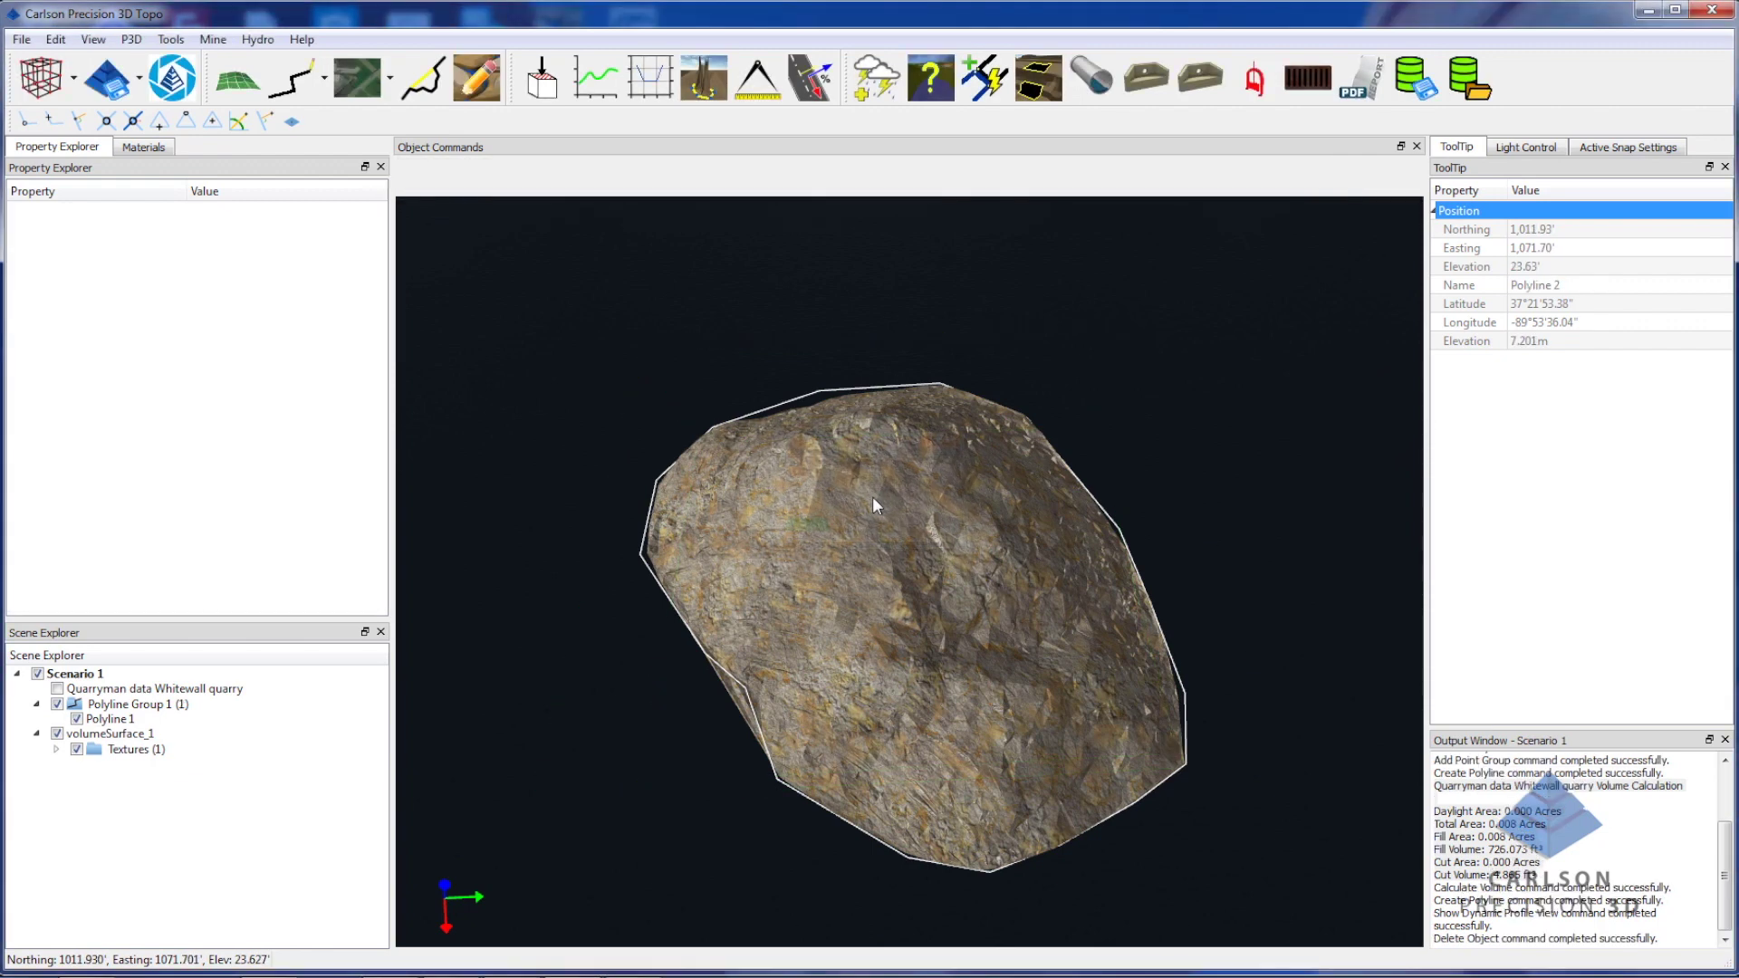
# Select boundary Polyline 1 and bring the view top-down over the textured surface.
pyautogui.click(644, 564)
pyautogui.moveTo(808, 514); pyautogui.dragTo(822, 568, button='middle')
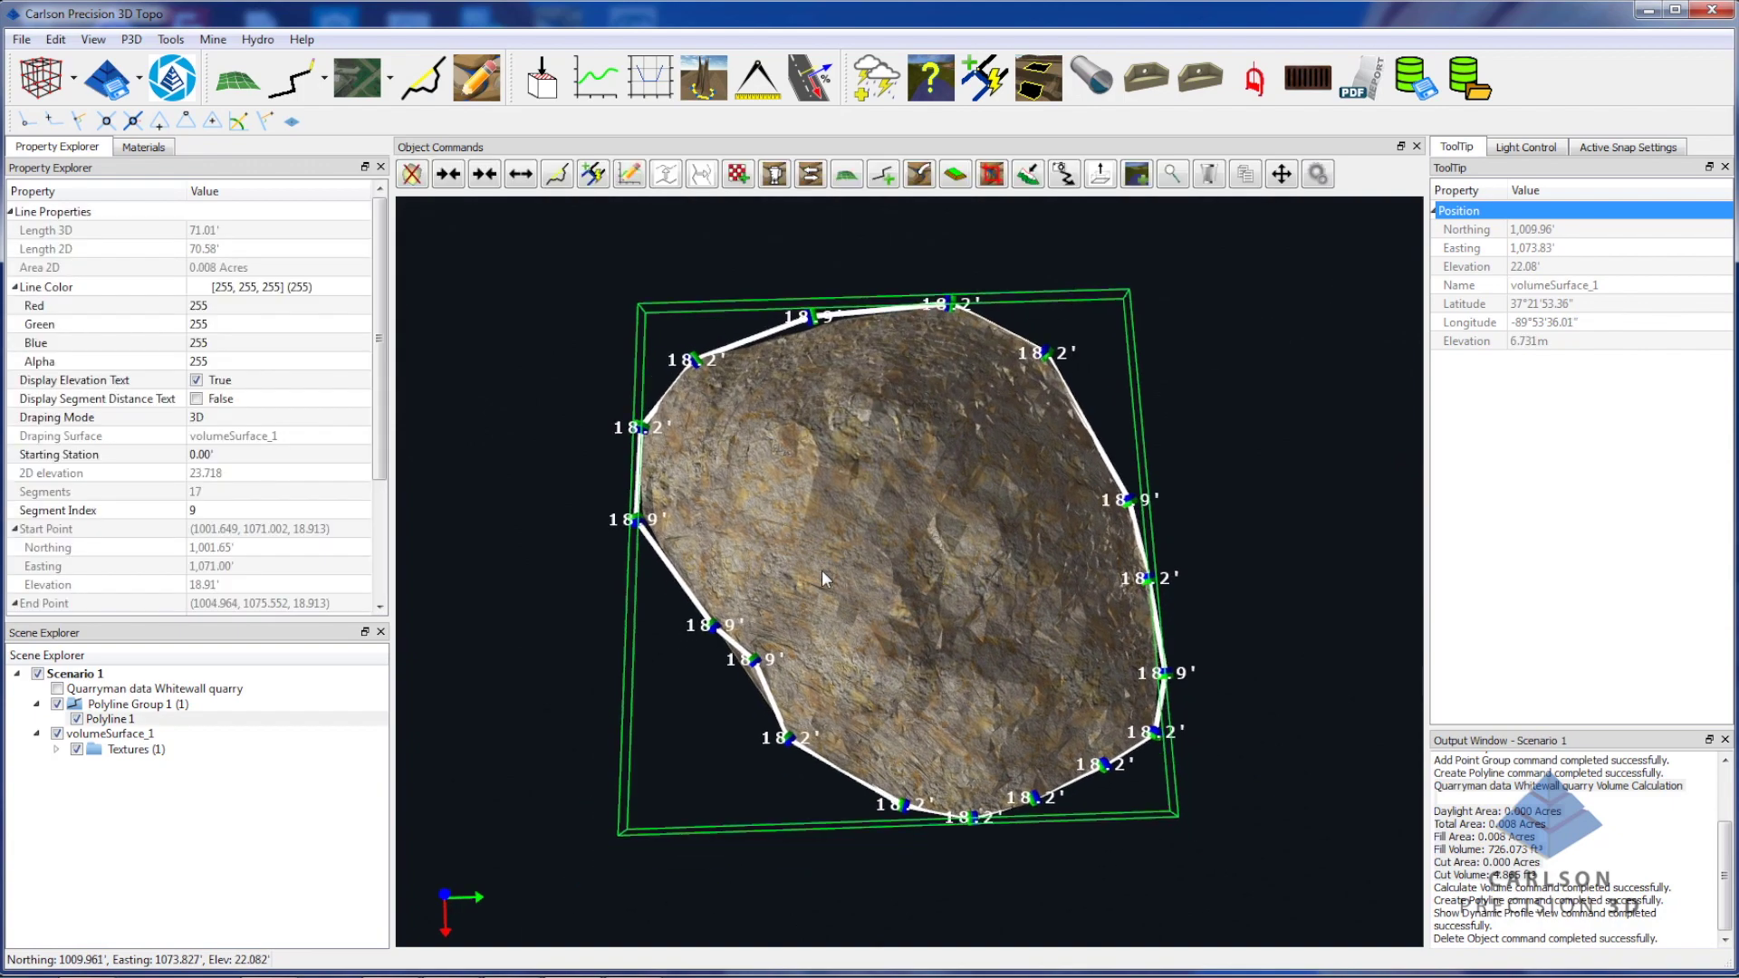
pyautogui.moveTo(823, 569)
pyautogui.mouseDown(button='middle')
pyautogui.moveTo(793, 567)
pyautogui.moveTo(808, 572)
pyautogui.mouseUp(button='middle')
pyautogui.scroll(5, 884, 498)
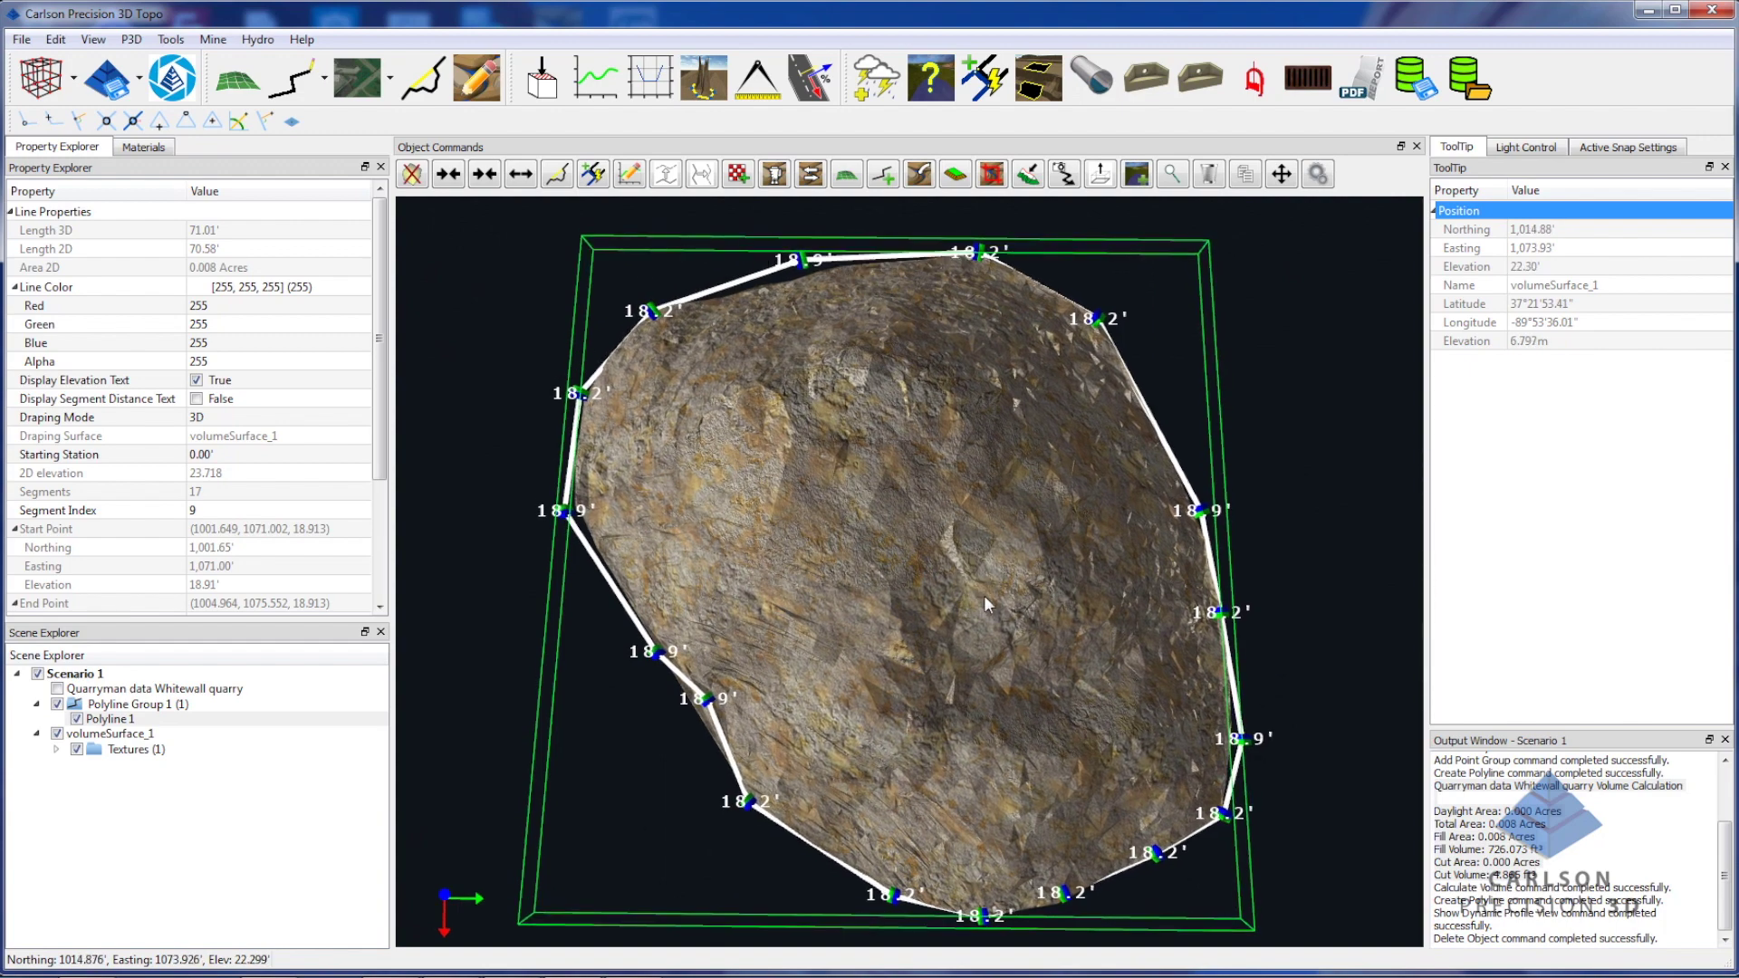
pyautogui.click(21, 38)
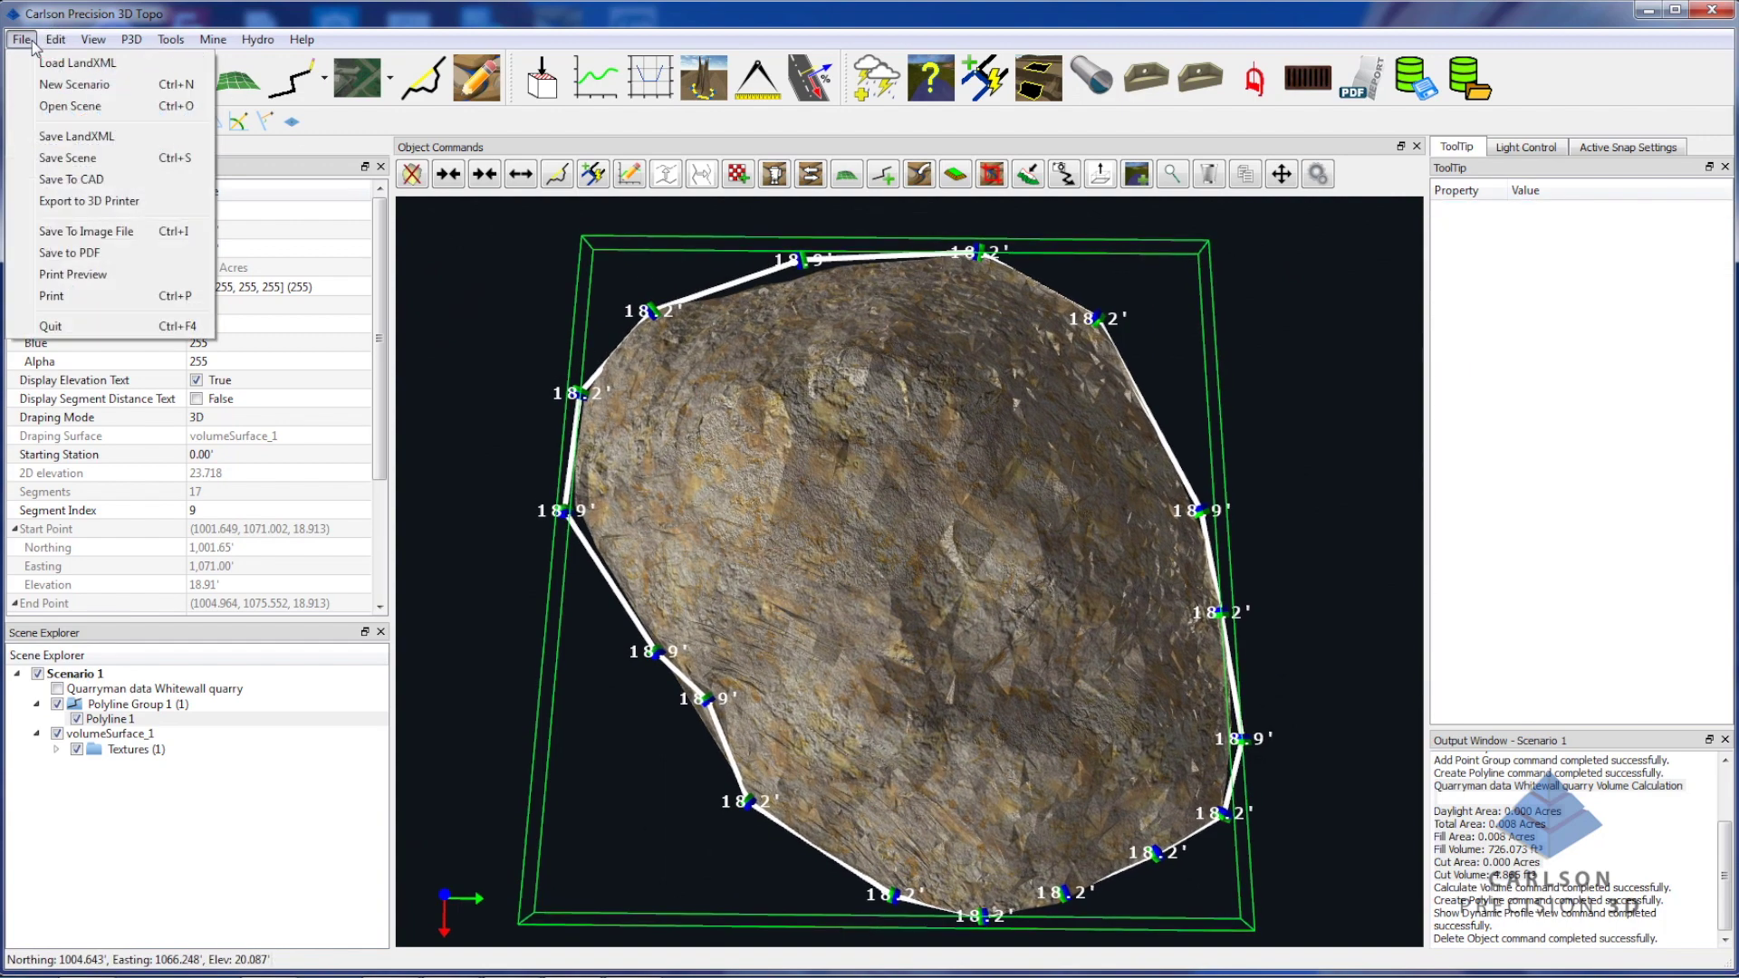
# Save the 3-D view as pile1 3d.jpg in the volume reports folder.
pyautogui.click(119, 232)
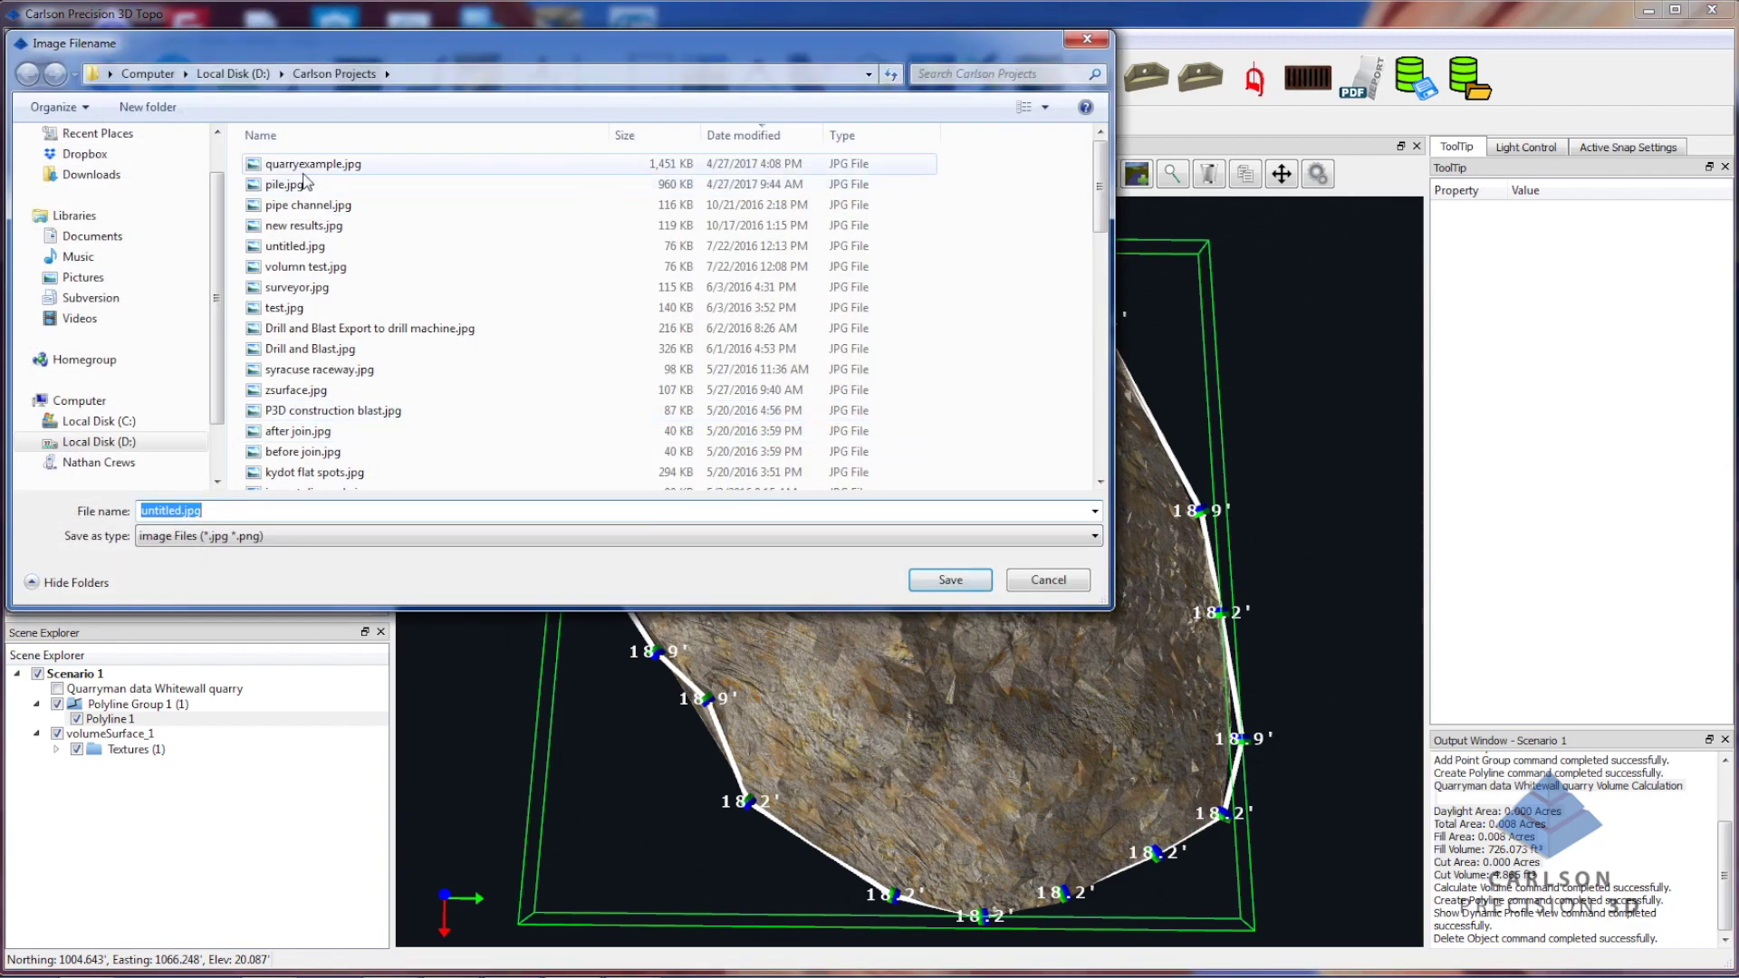
pyautogui.click(90, 279)
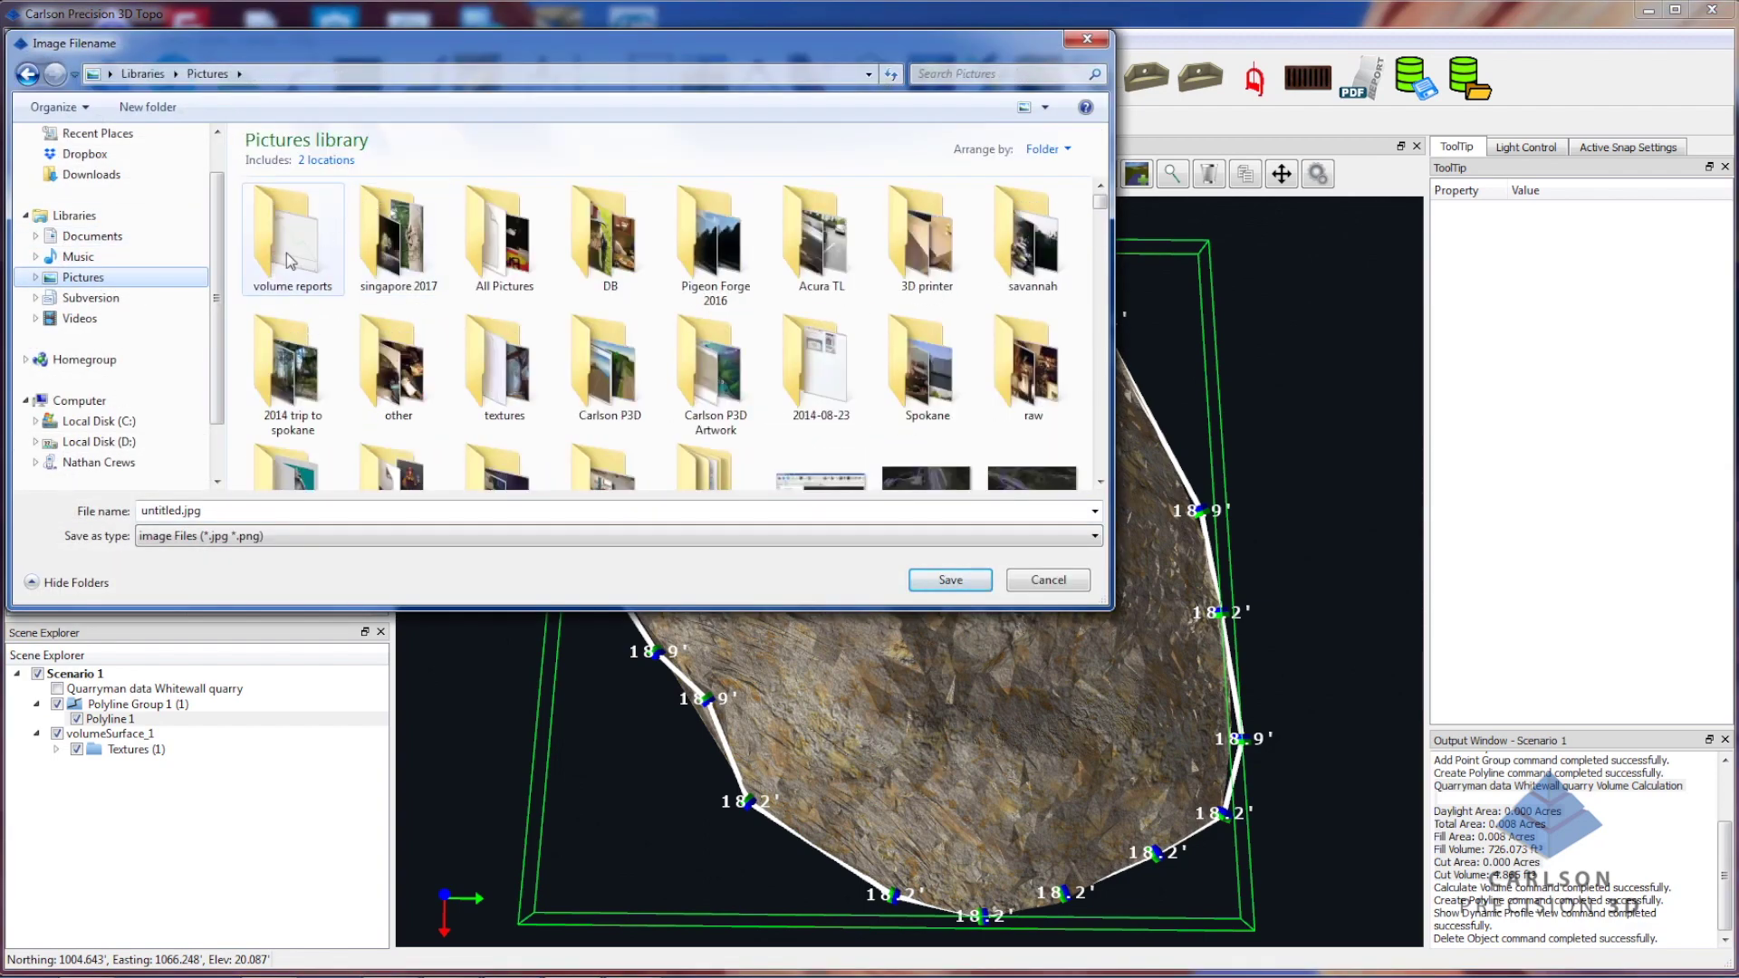
pyautogui.doubleClick(290, 260)
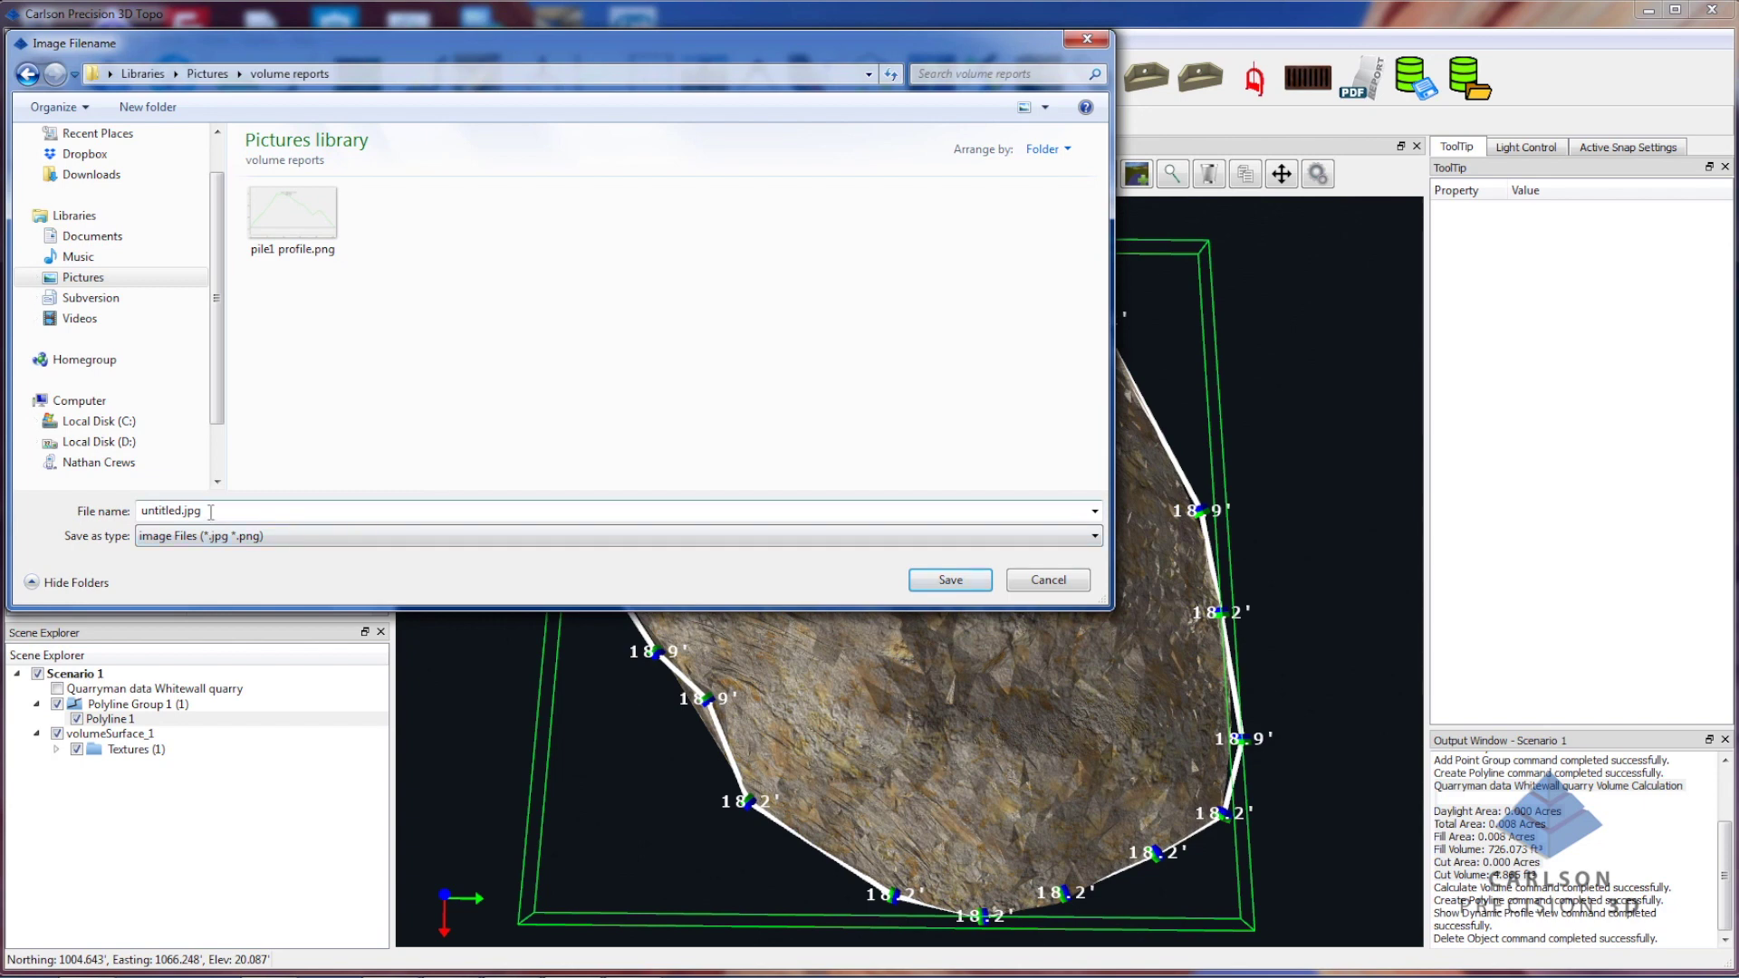
pyautogui.moveTo(210, 512); pyautogui.dragTo(107, 516)
pyautogui.write('pile1')
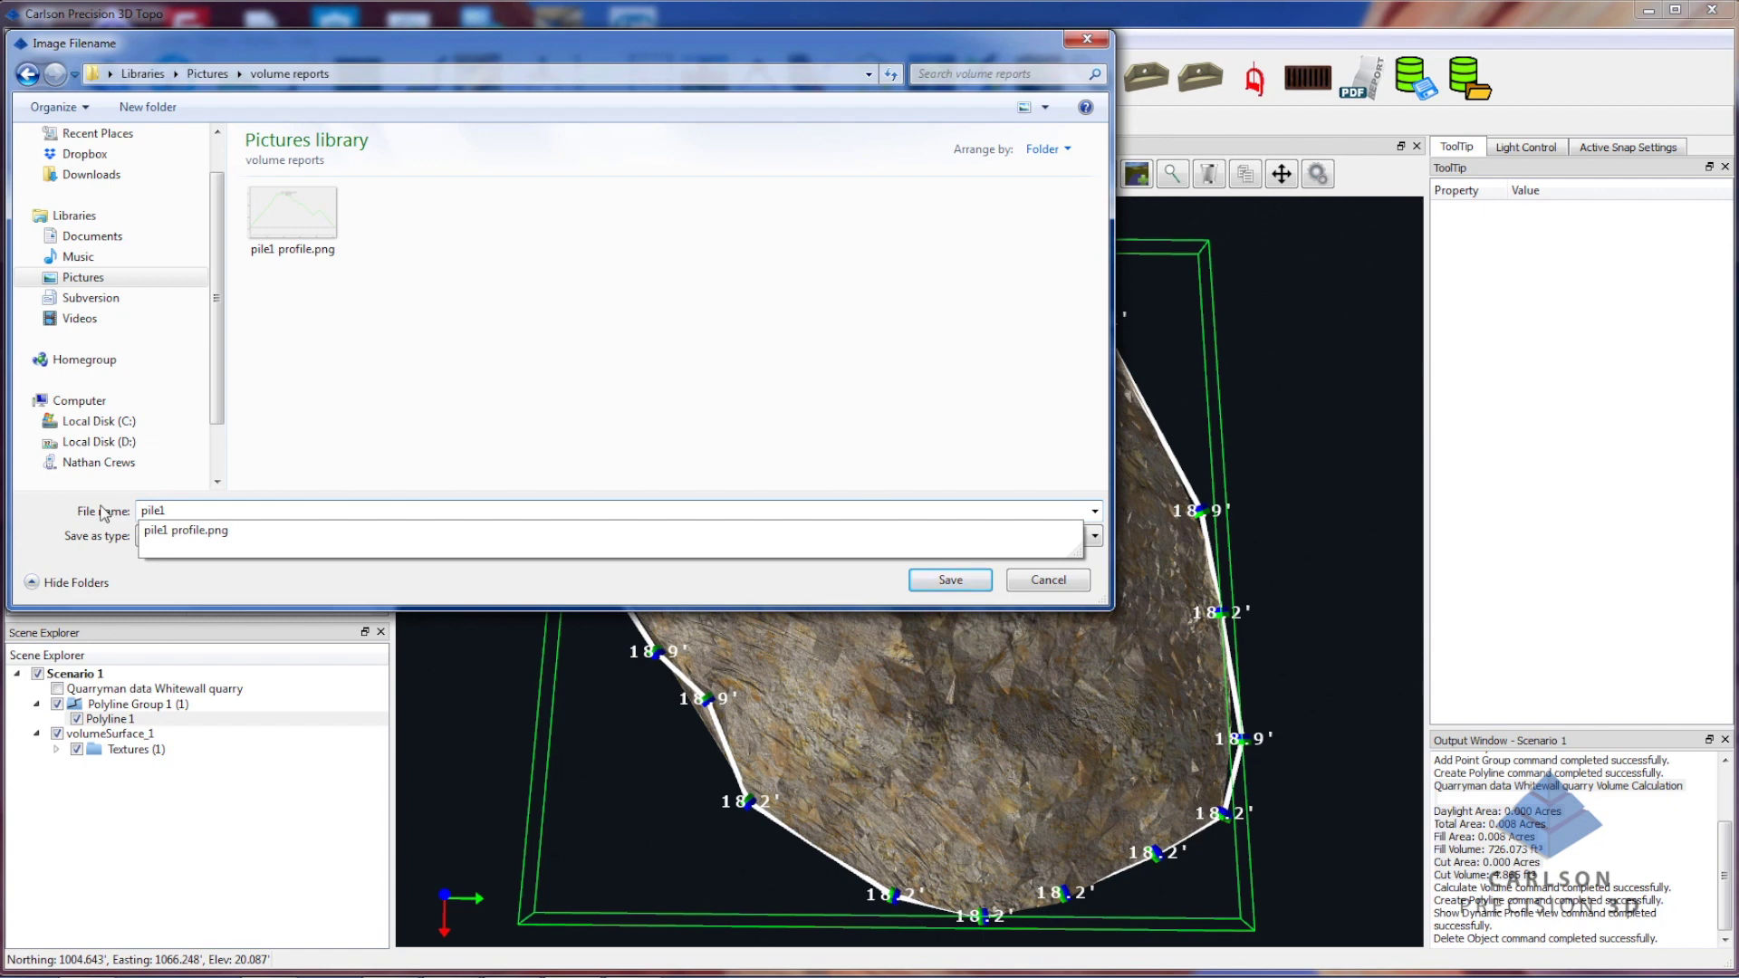
pyautogui.write('3d')
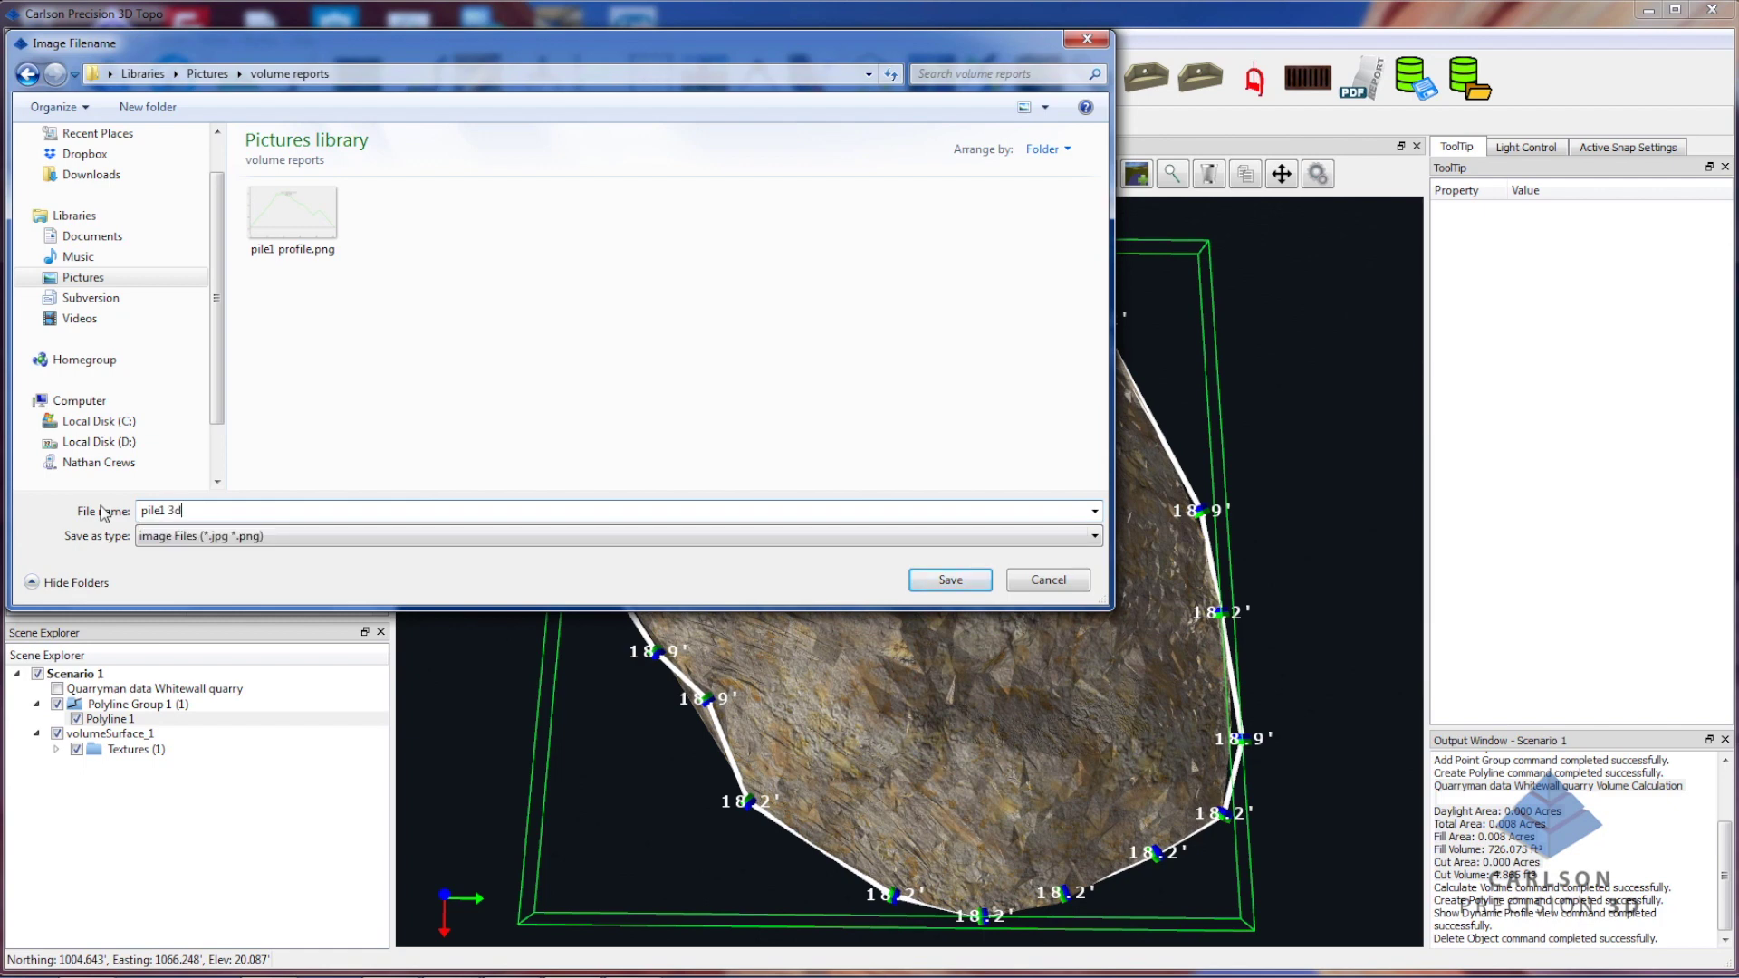
pyautogui.press('Return')
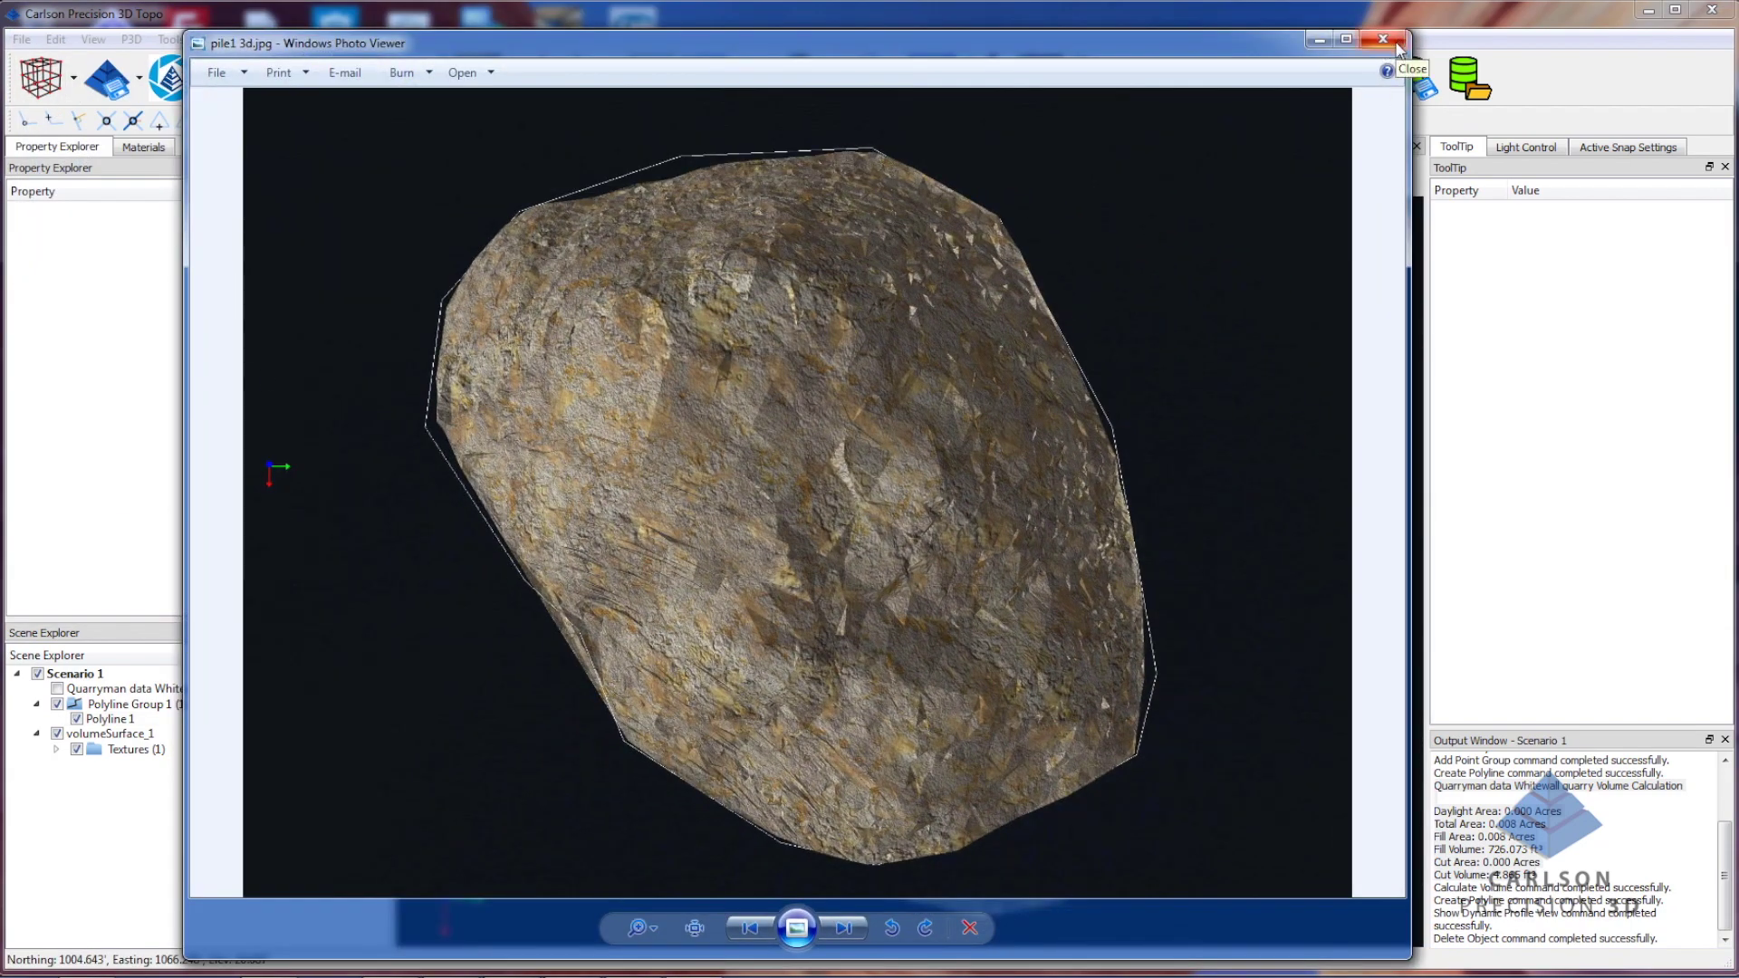
pyautogui.click(1397, 43)
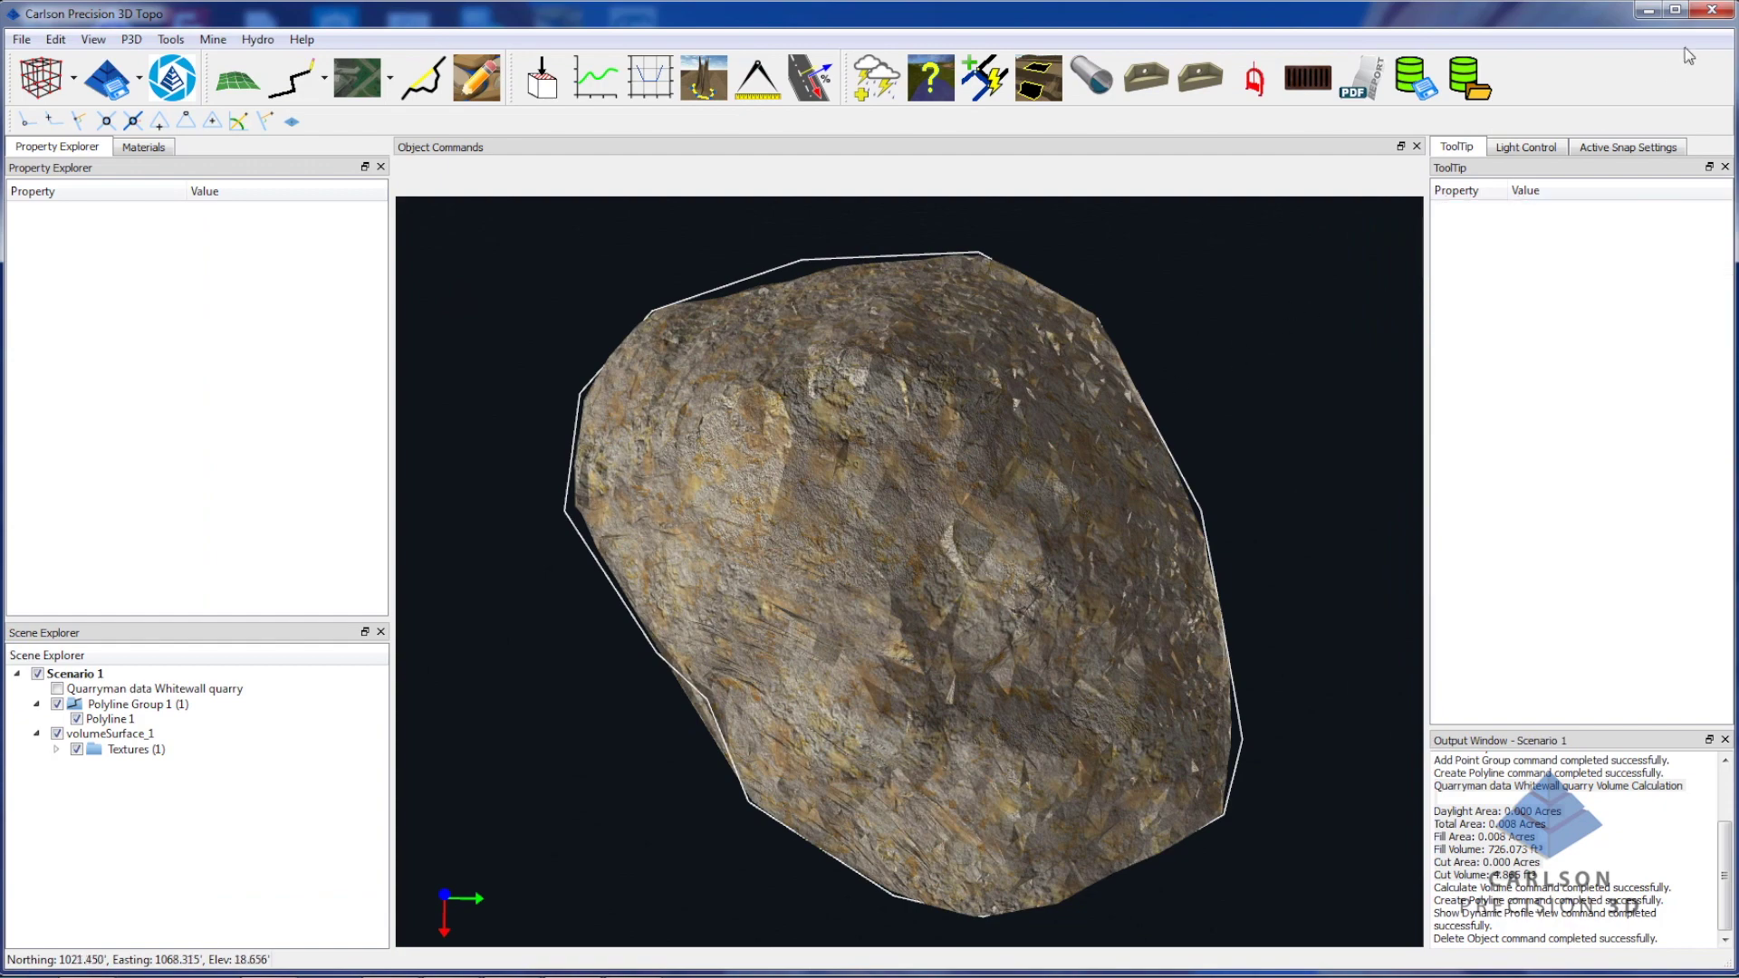
# Insert pile1 profile.png into the Word report below the volume results.
pyautogui.click(1648, 10)
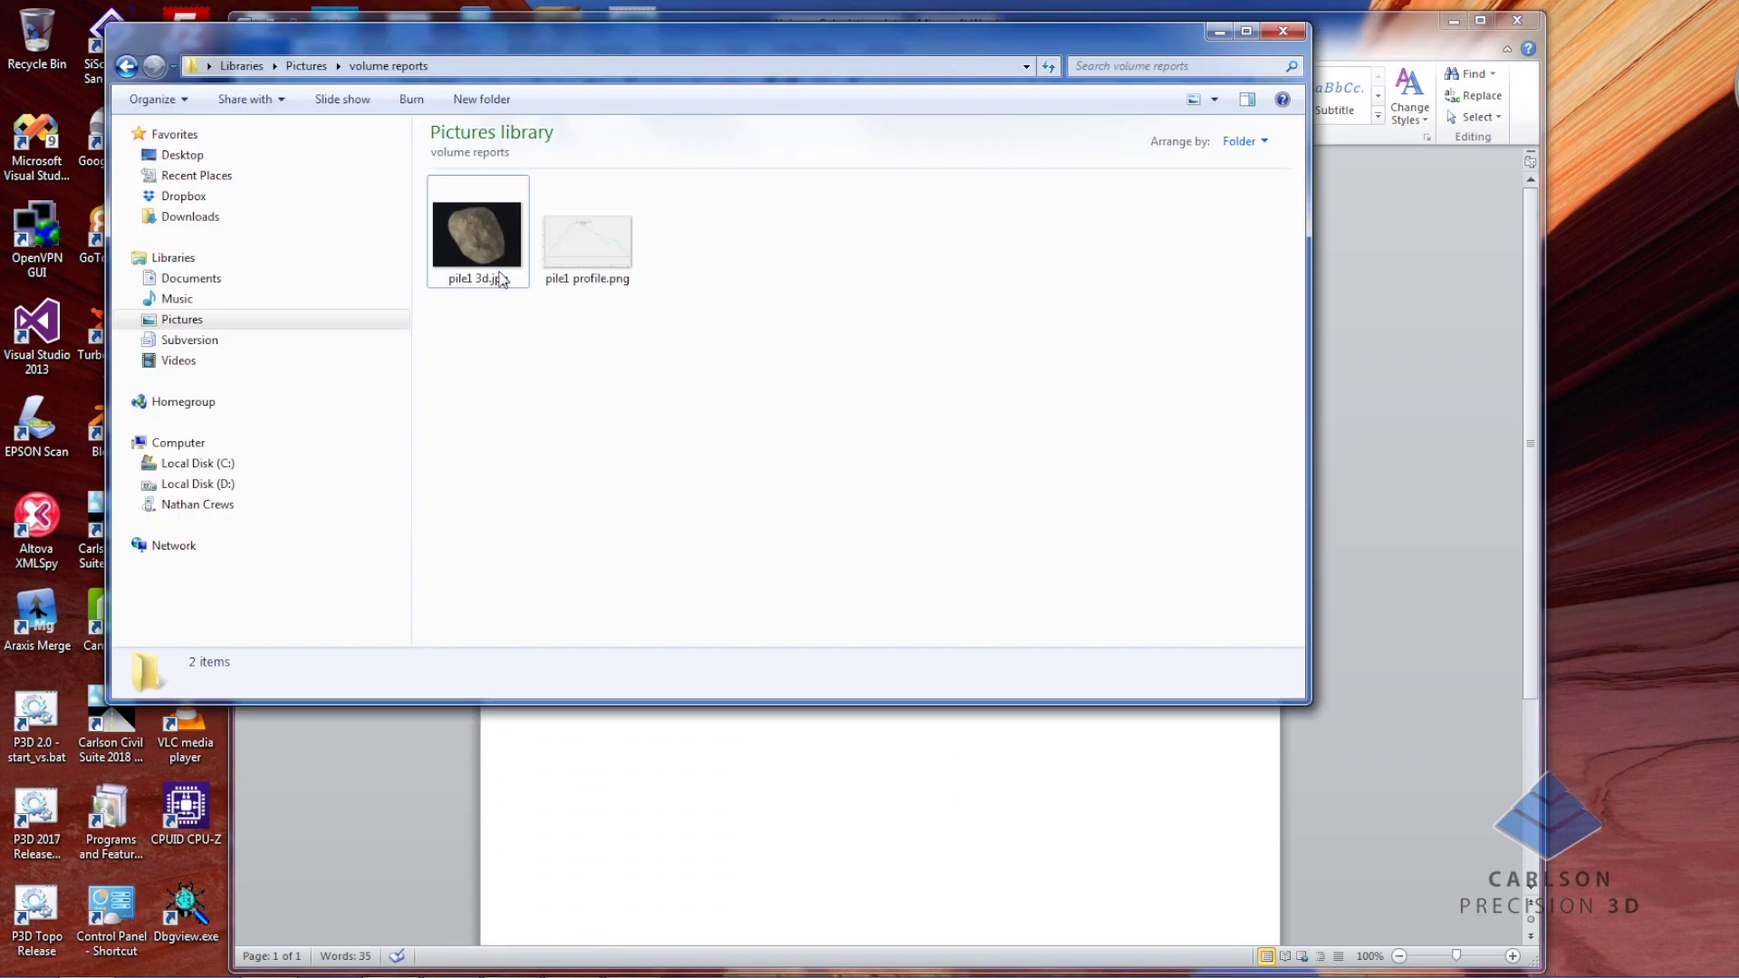
pyautogui.moveTo(543, 38); pyautogui.dragTo(491, 36)
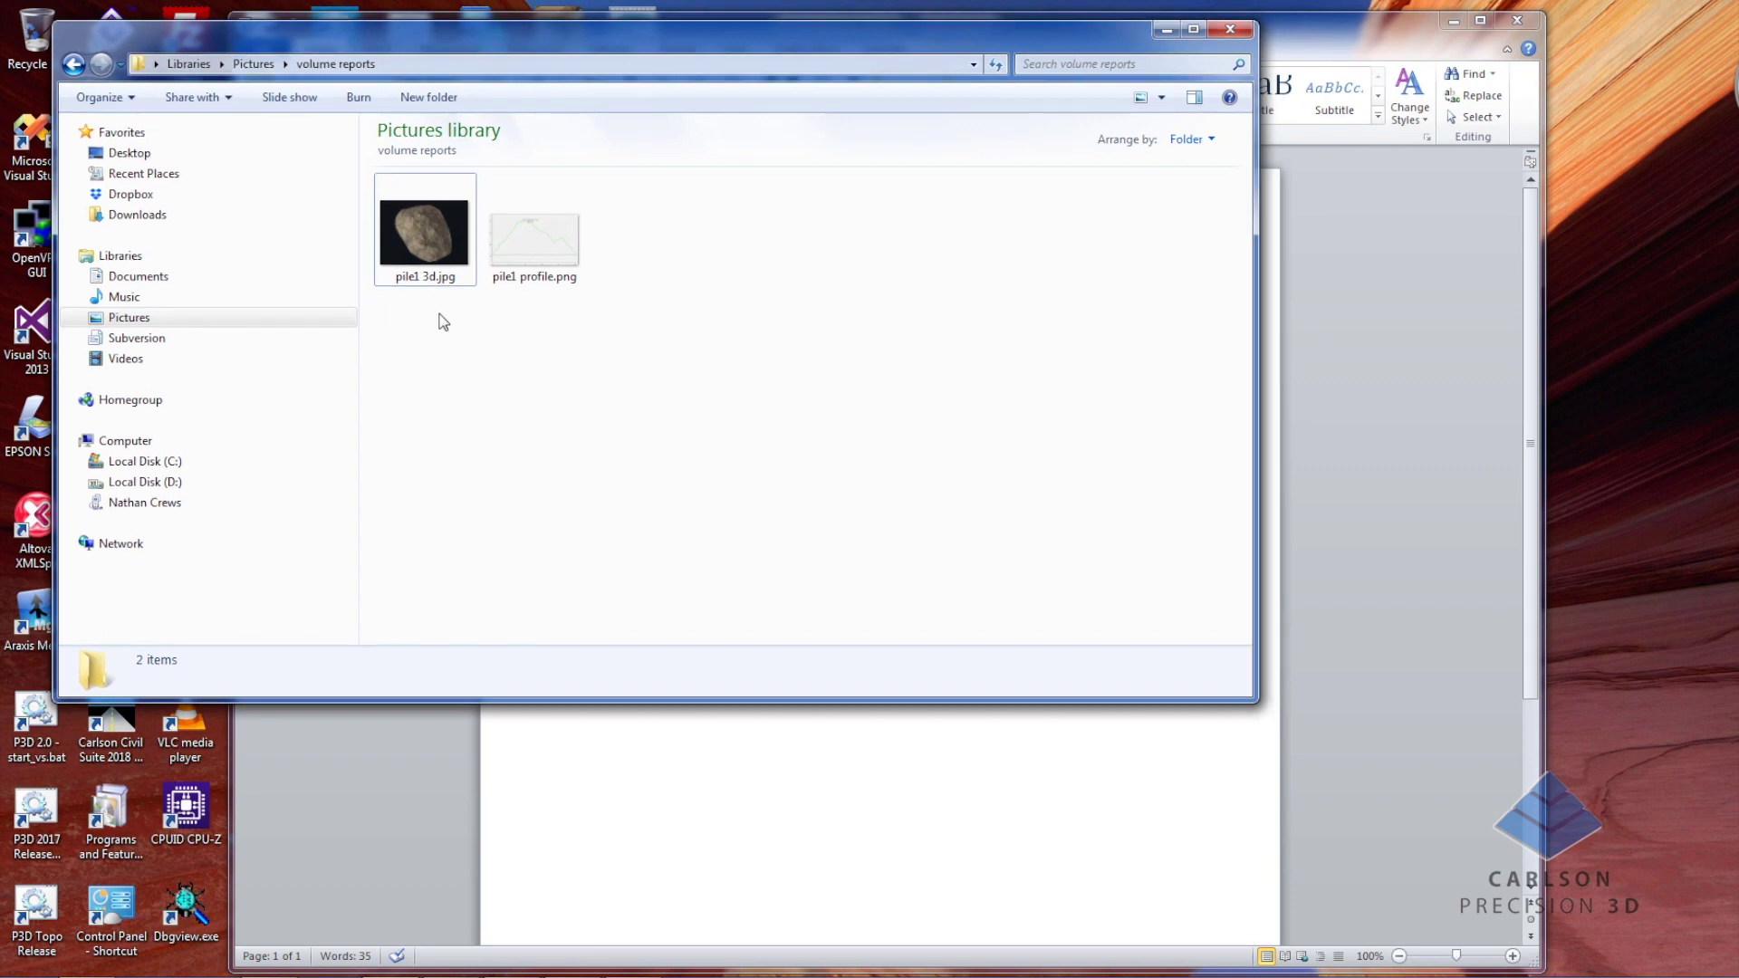
pyautogui.moveTo(524, 237); pyautogui.dragTo(827, 780)
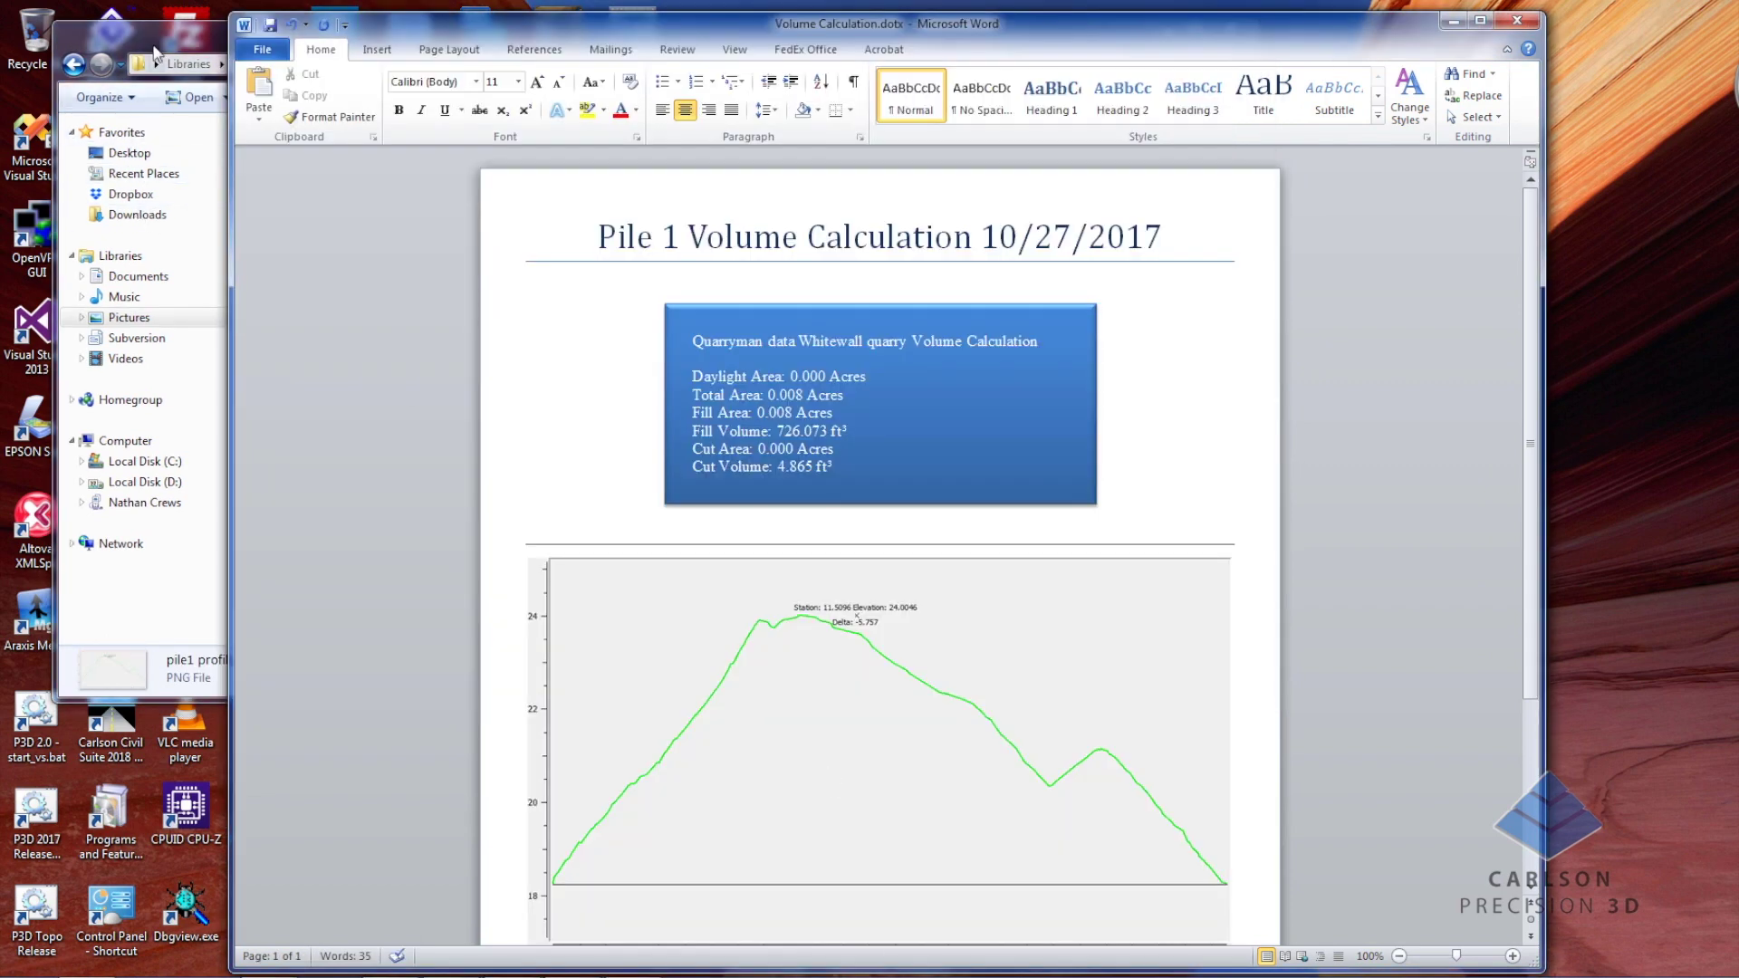
pyautogui.scroll(-5, 1265, 657)
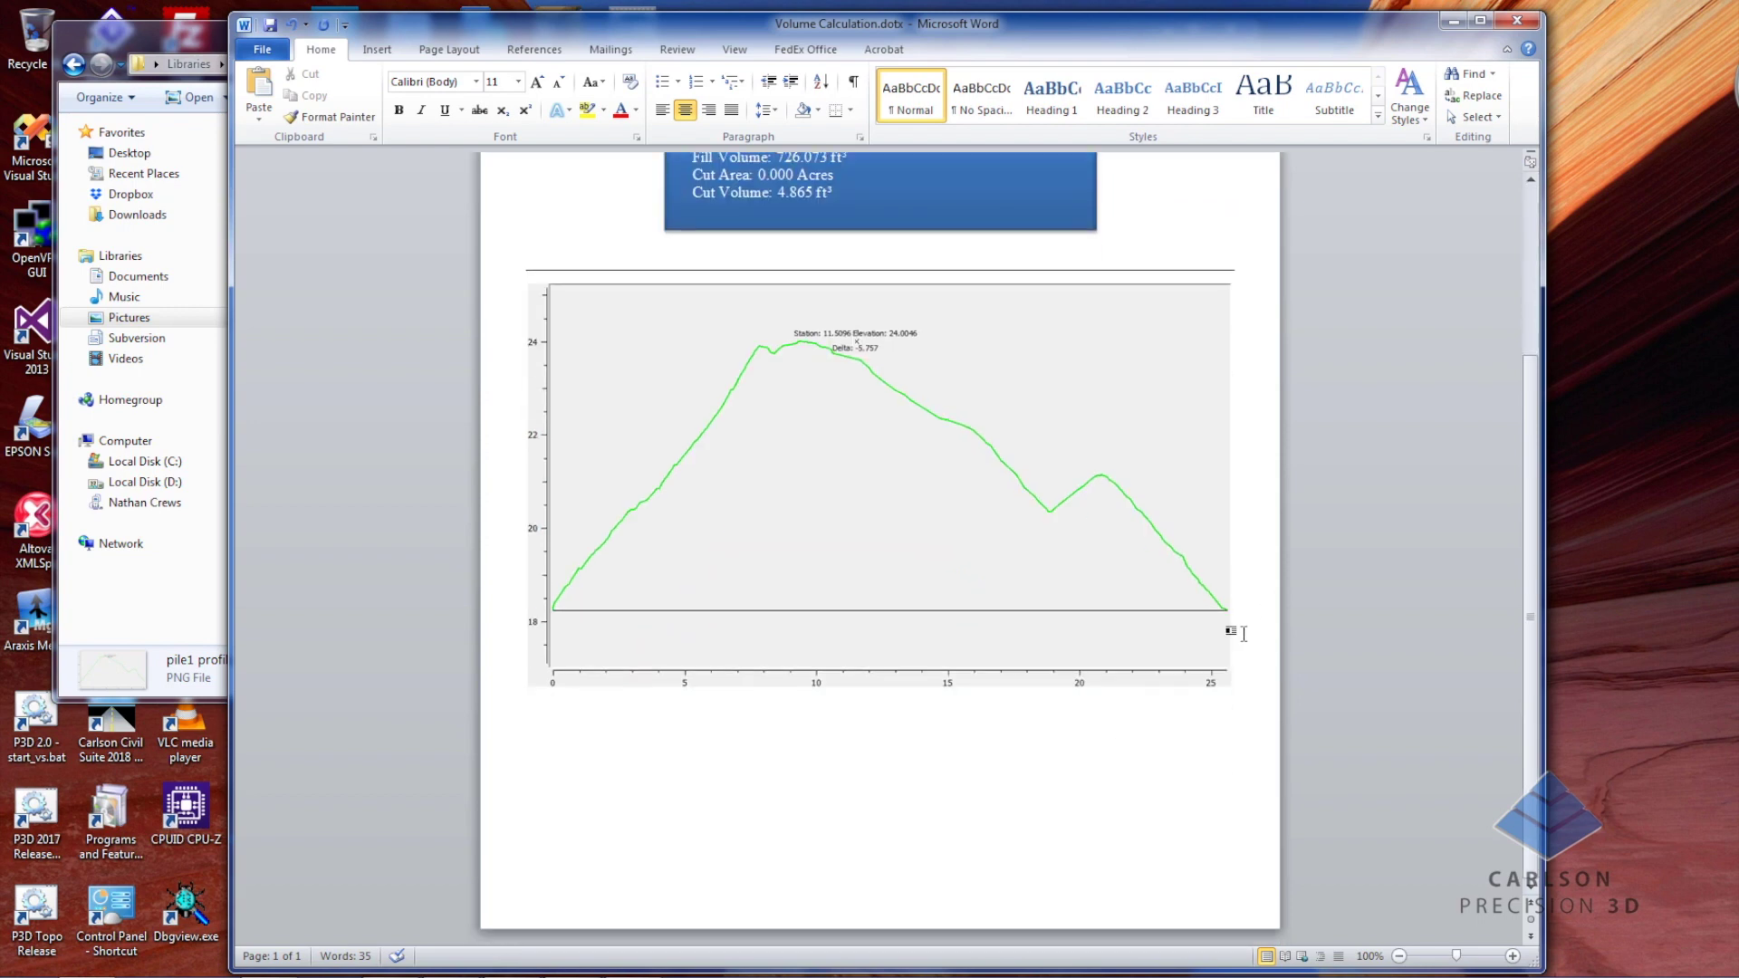
# Add the pile1 3d.jpg rock image to the report's second page, then minimize the image folder.
pyautogui.click(182, 43)
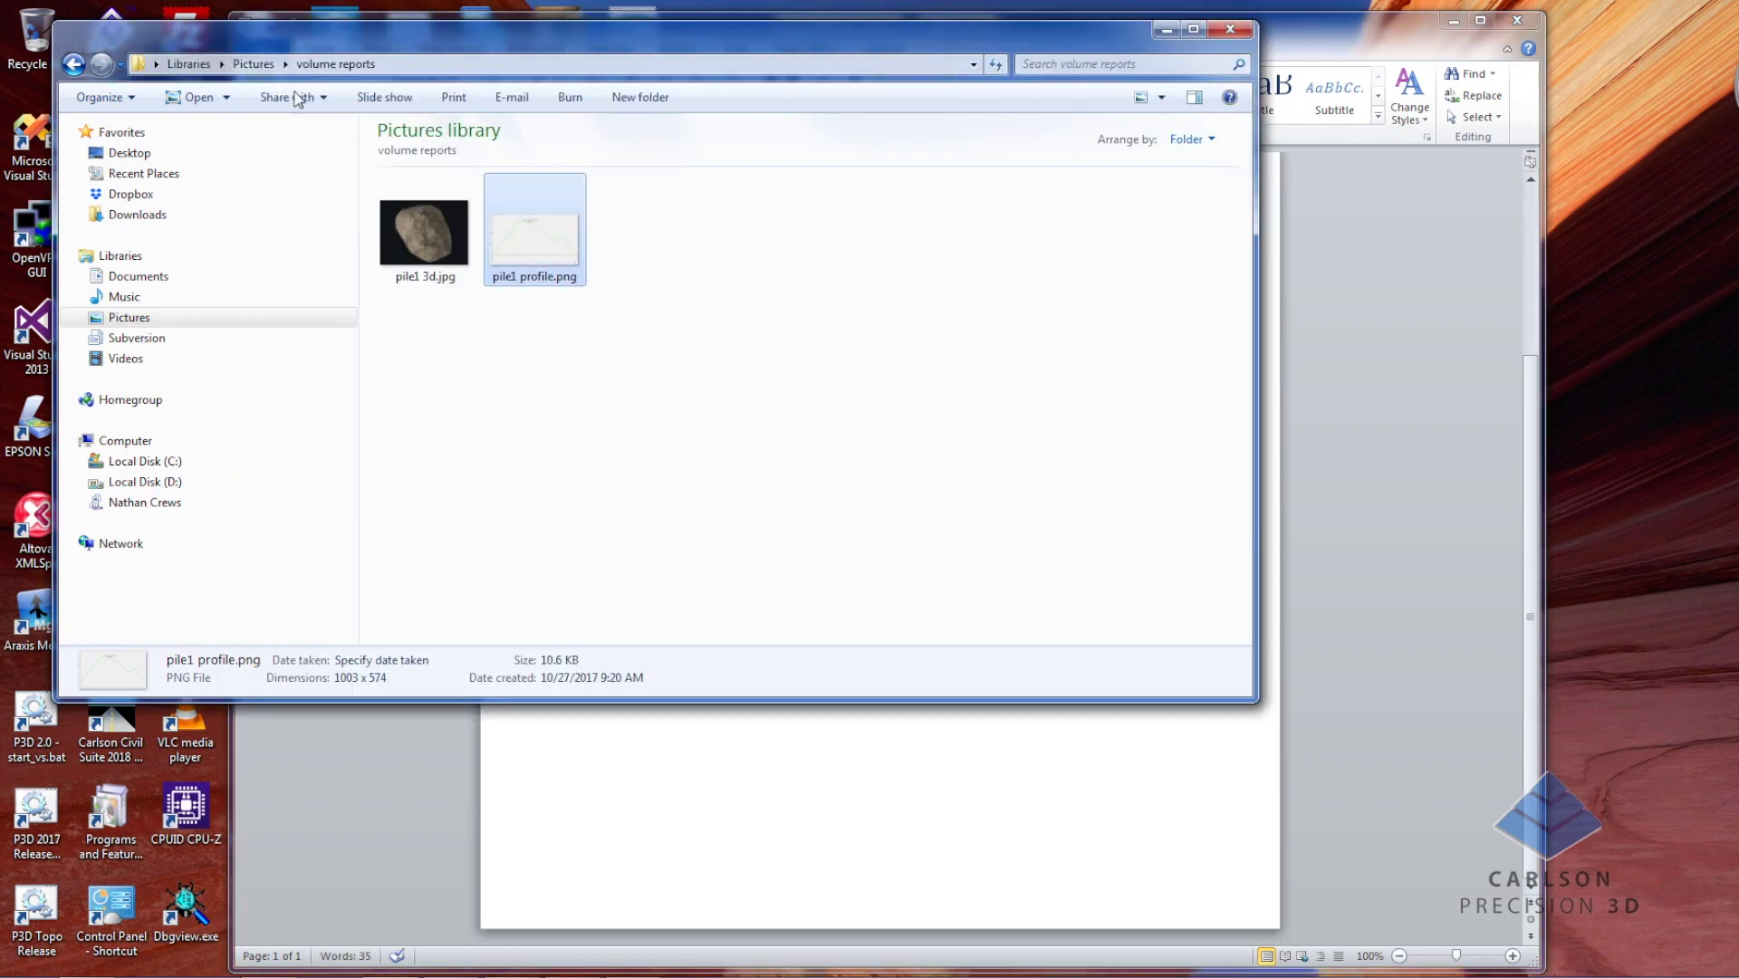
pyautogui.moveTo(415, 231); pyautogui.dragTo(911, 958)
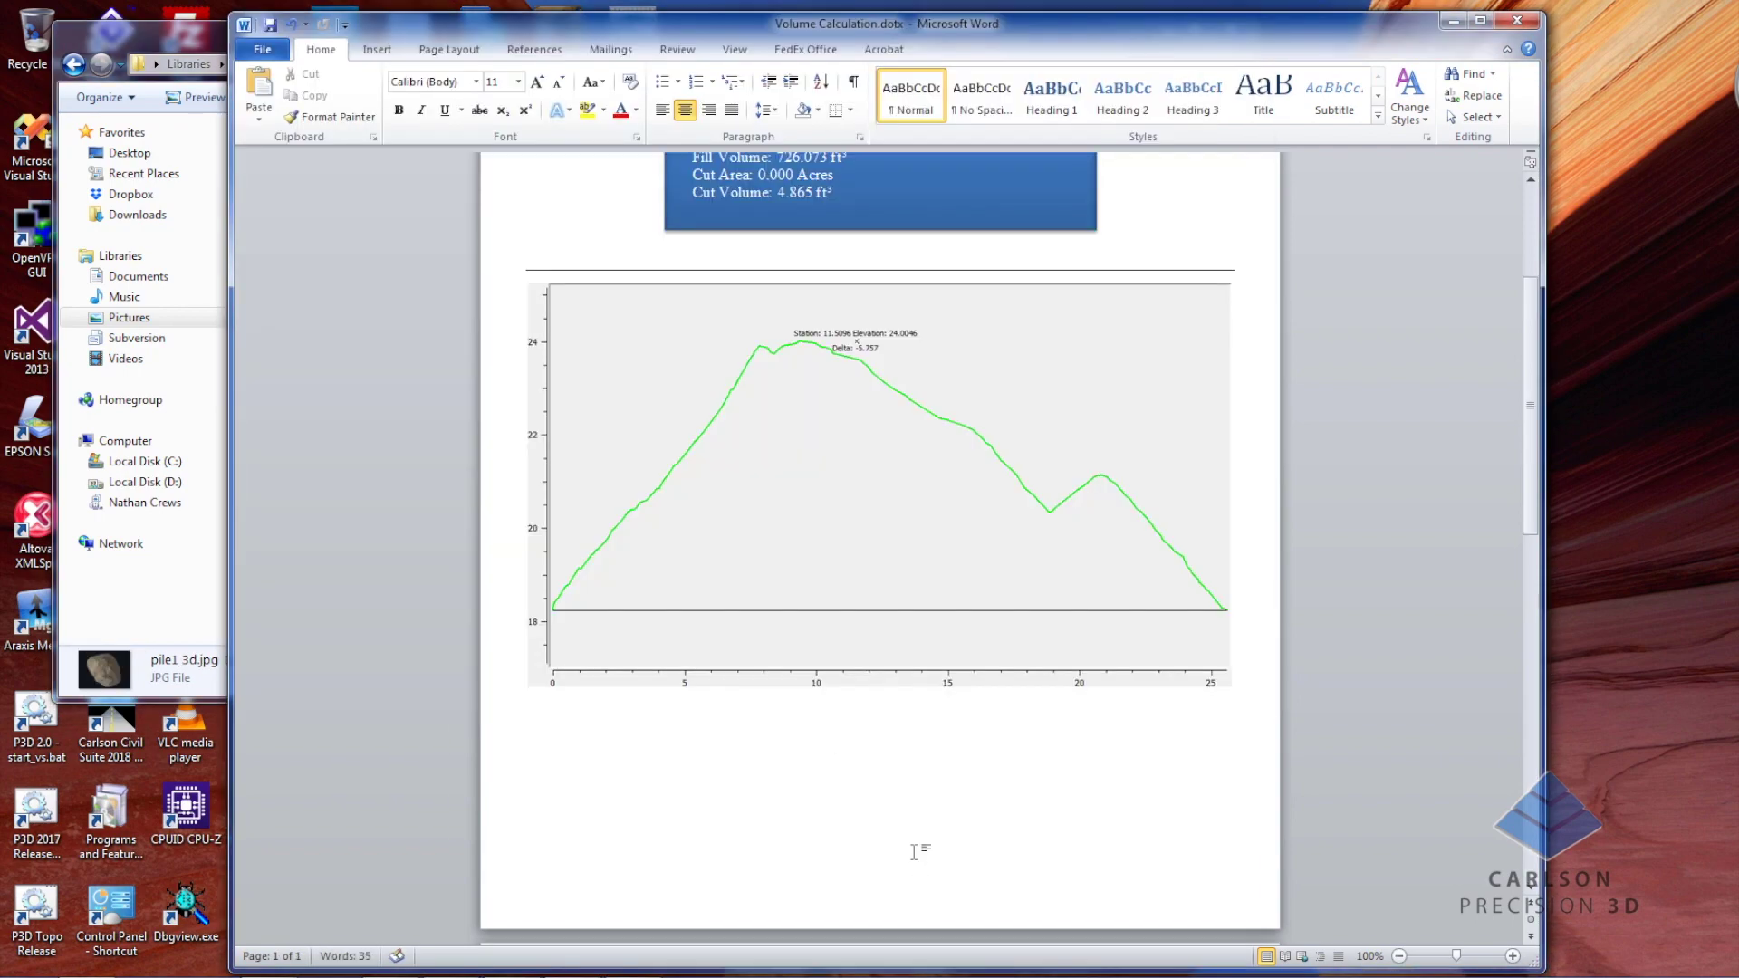
pyautogui.scroll(-10, 602, 761)
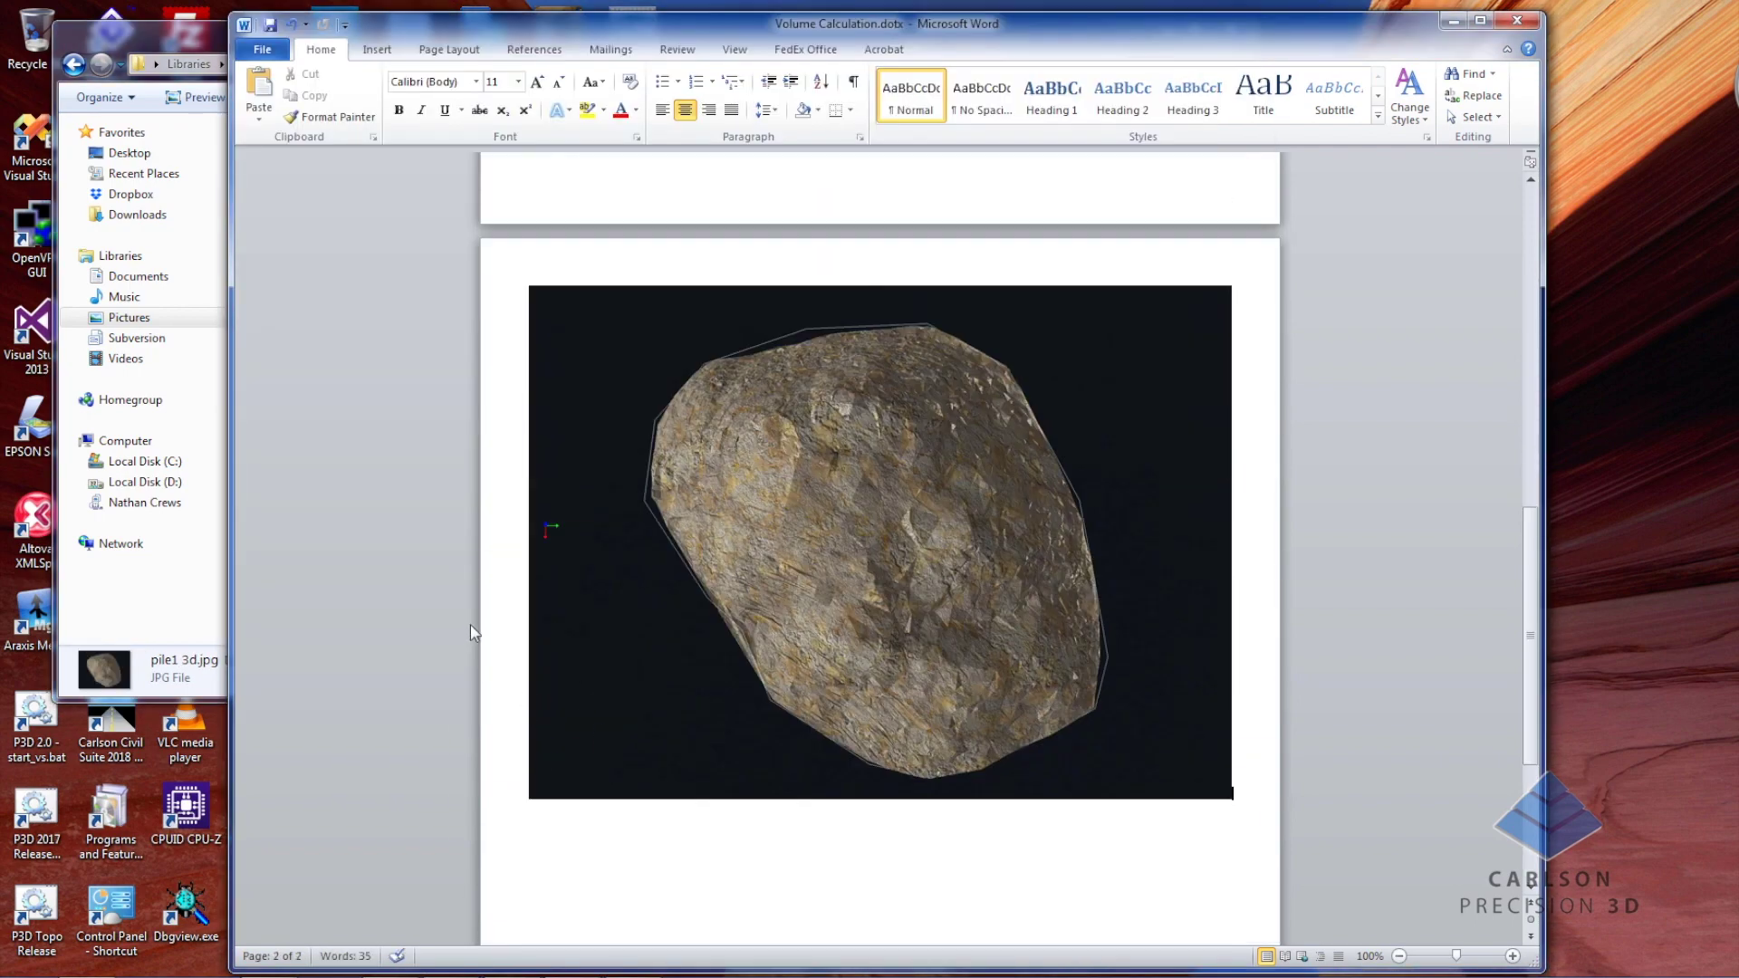
pyautogui.scroll(3, 474, 628)
pyautogui.scroll(15, 483, 638)
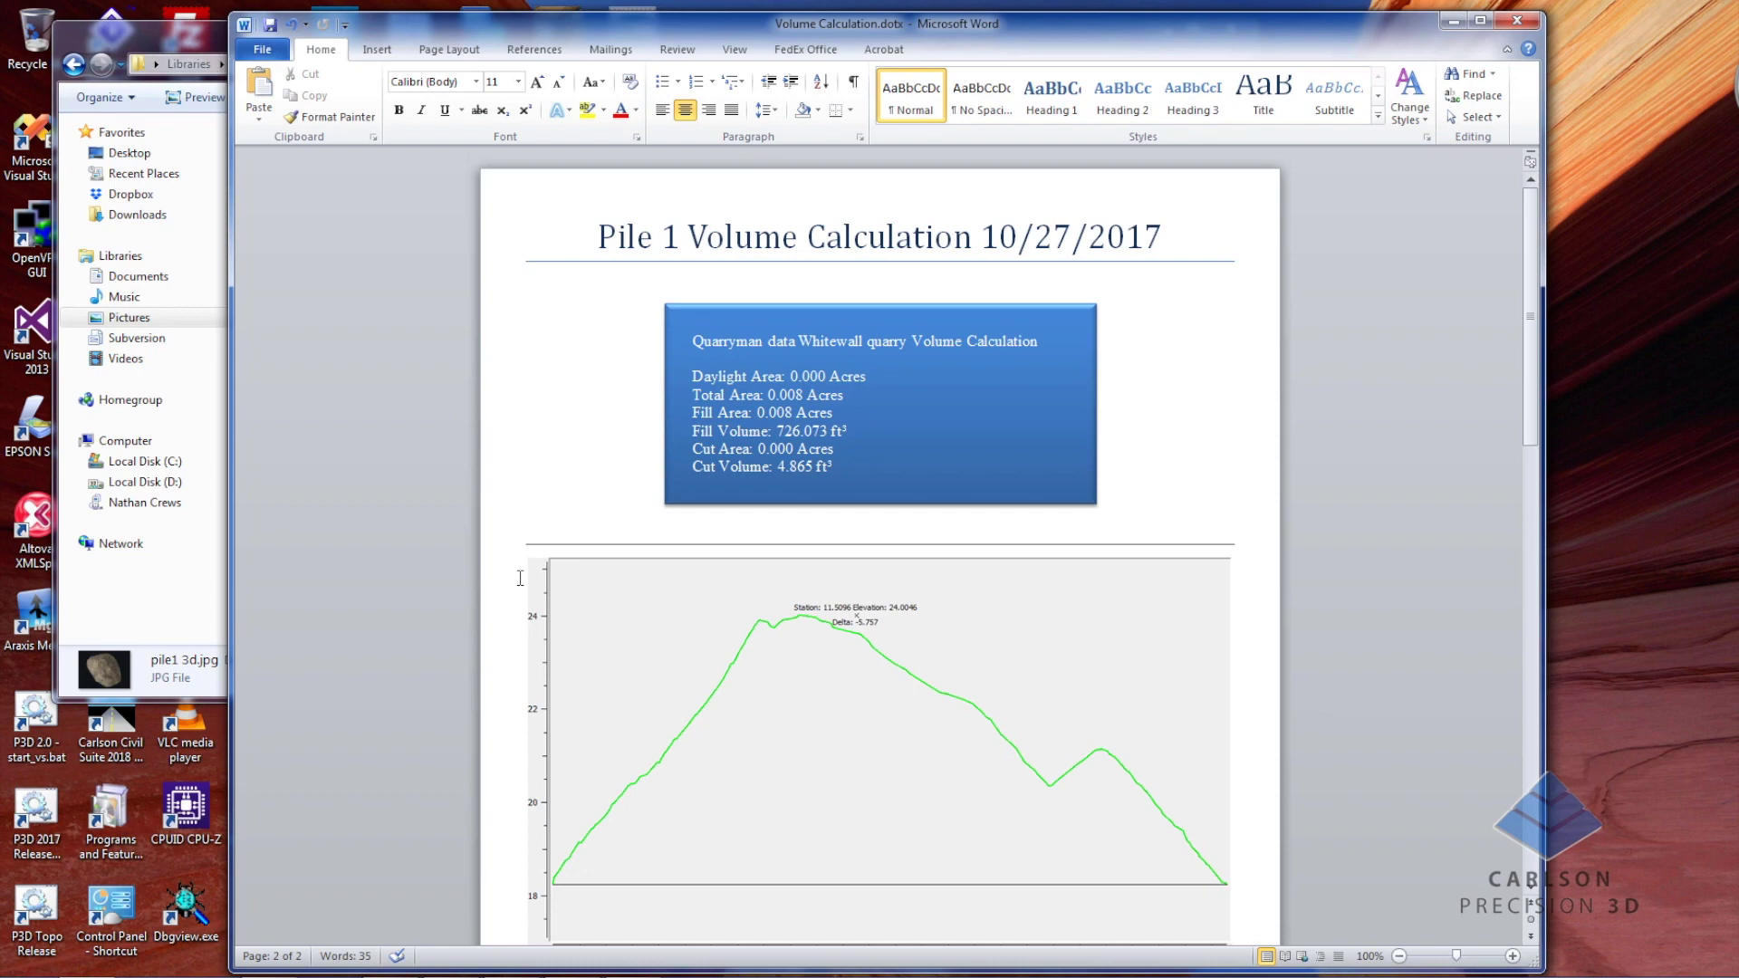
pyautogui.click(210, 113)
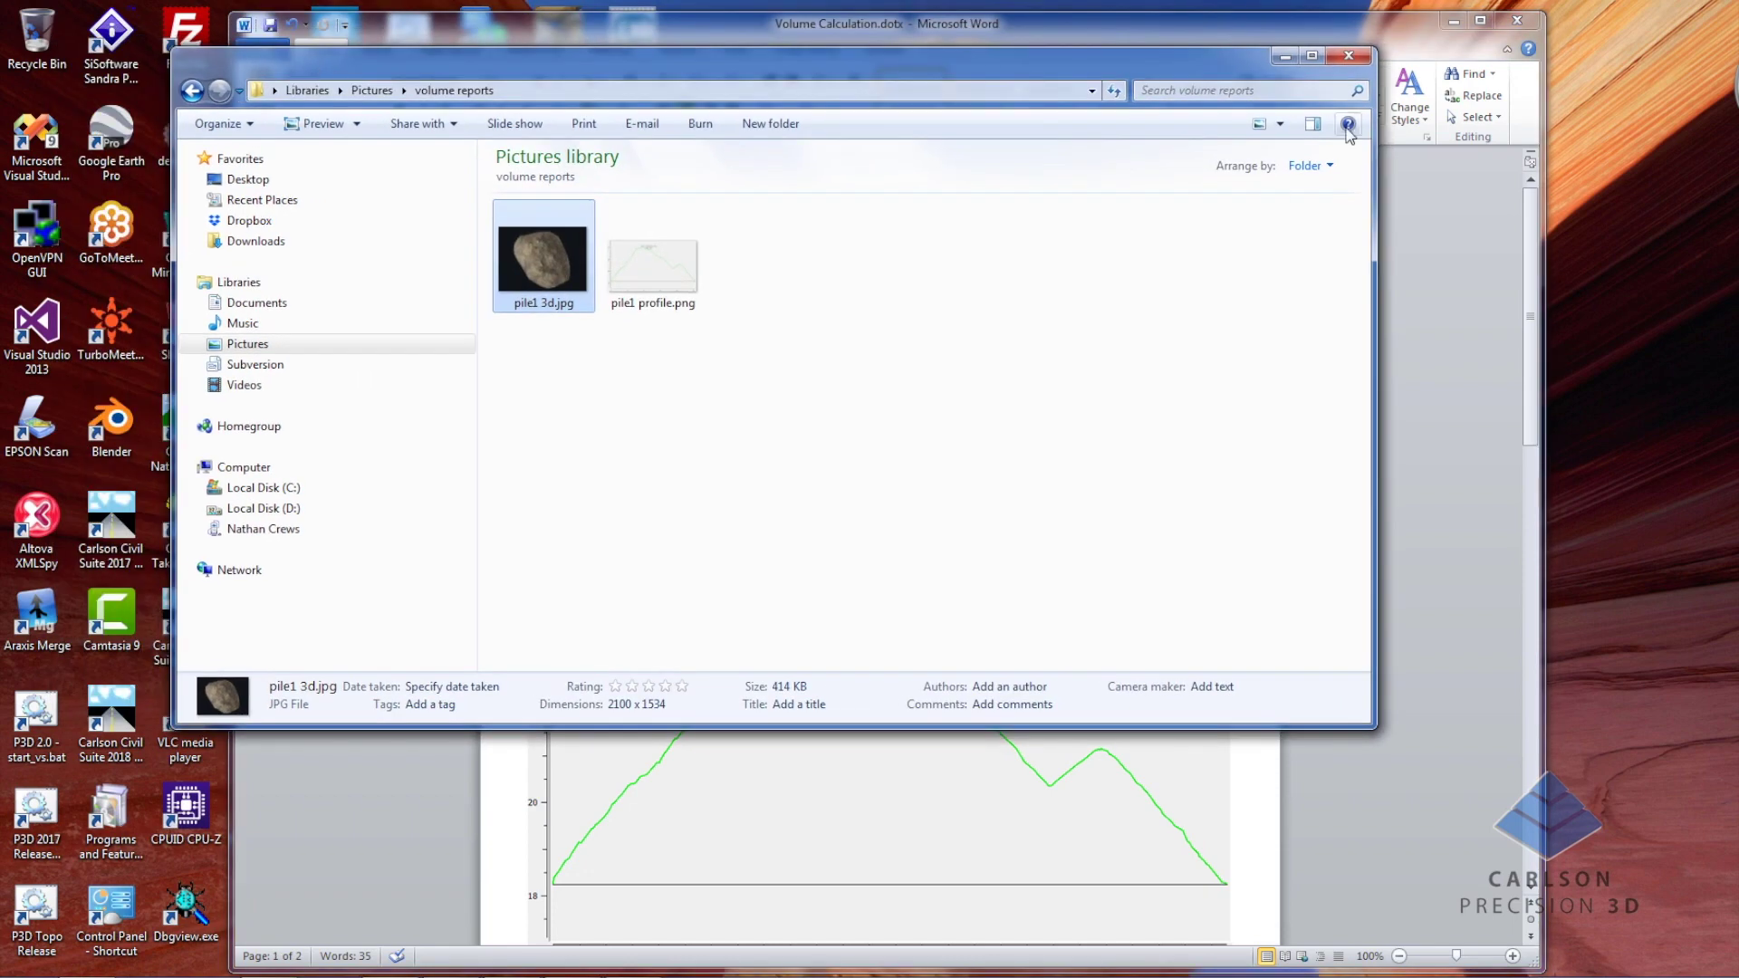
pyautogui.click(1286, 54)
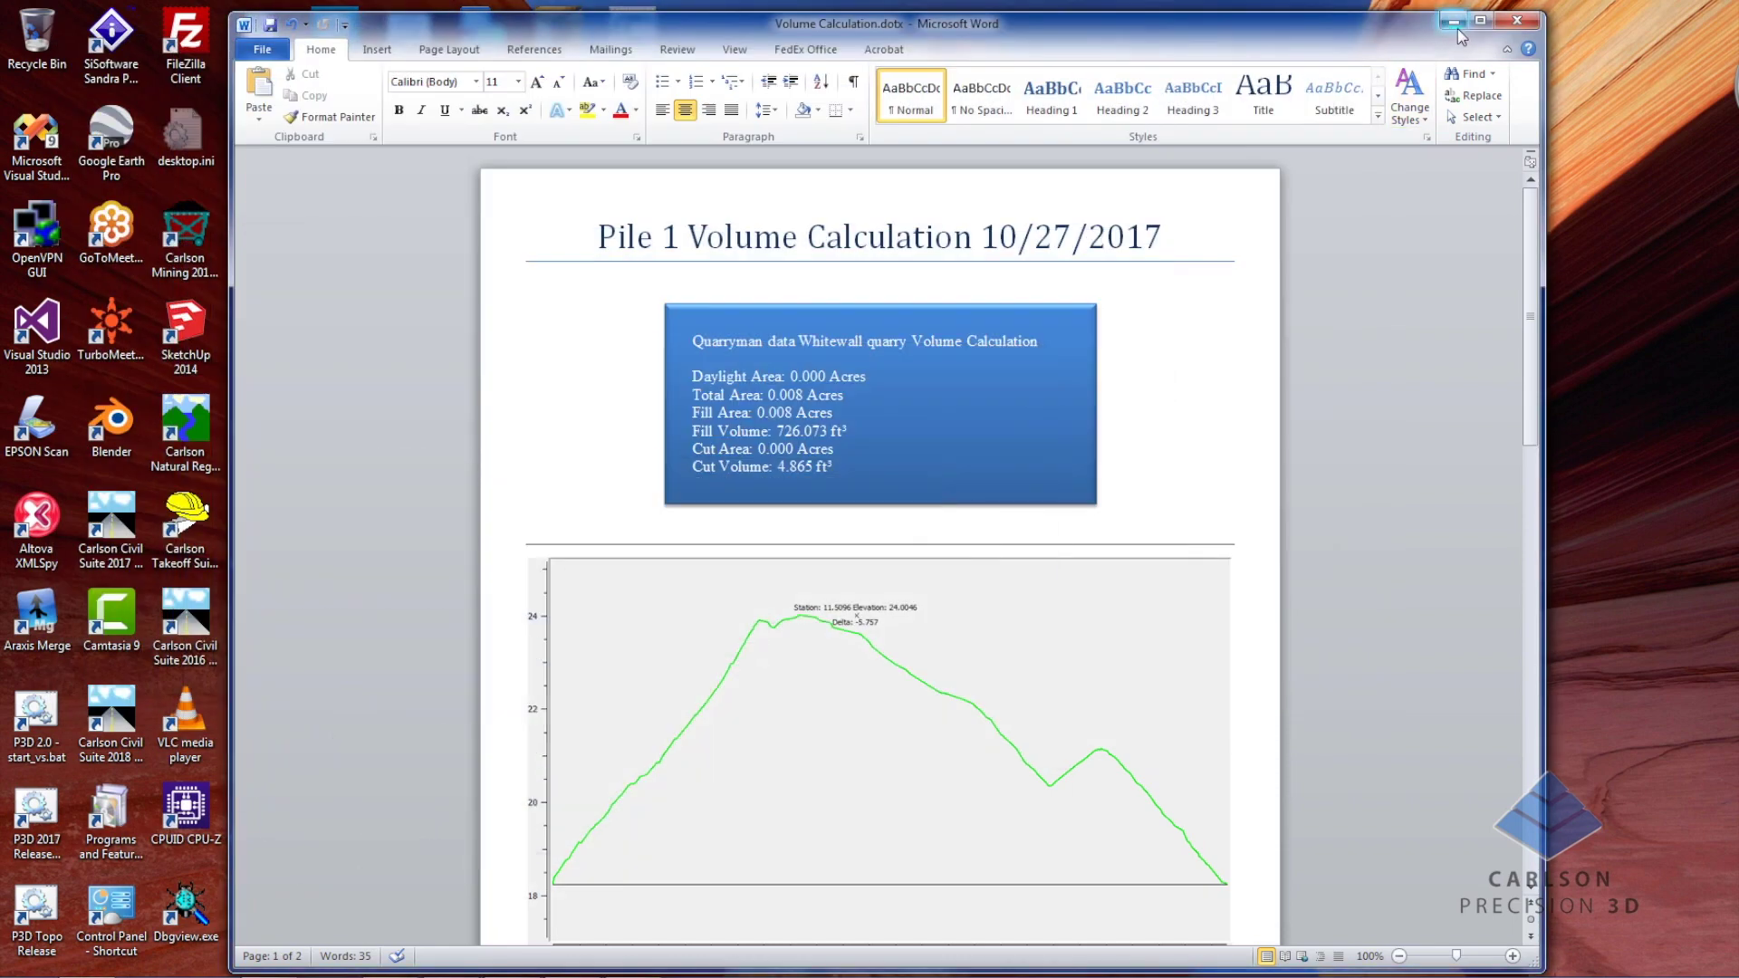
# Switch from Word back to Carlson and orbit the textured rock surface and its boundary.
pyautogui.click(1453, 21)
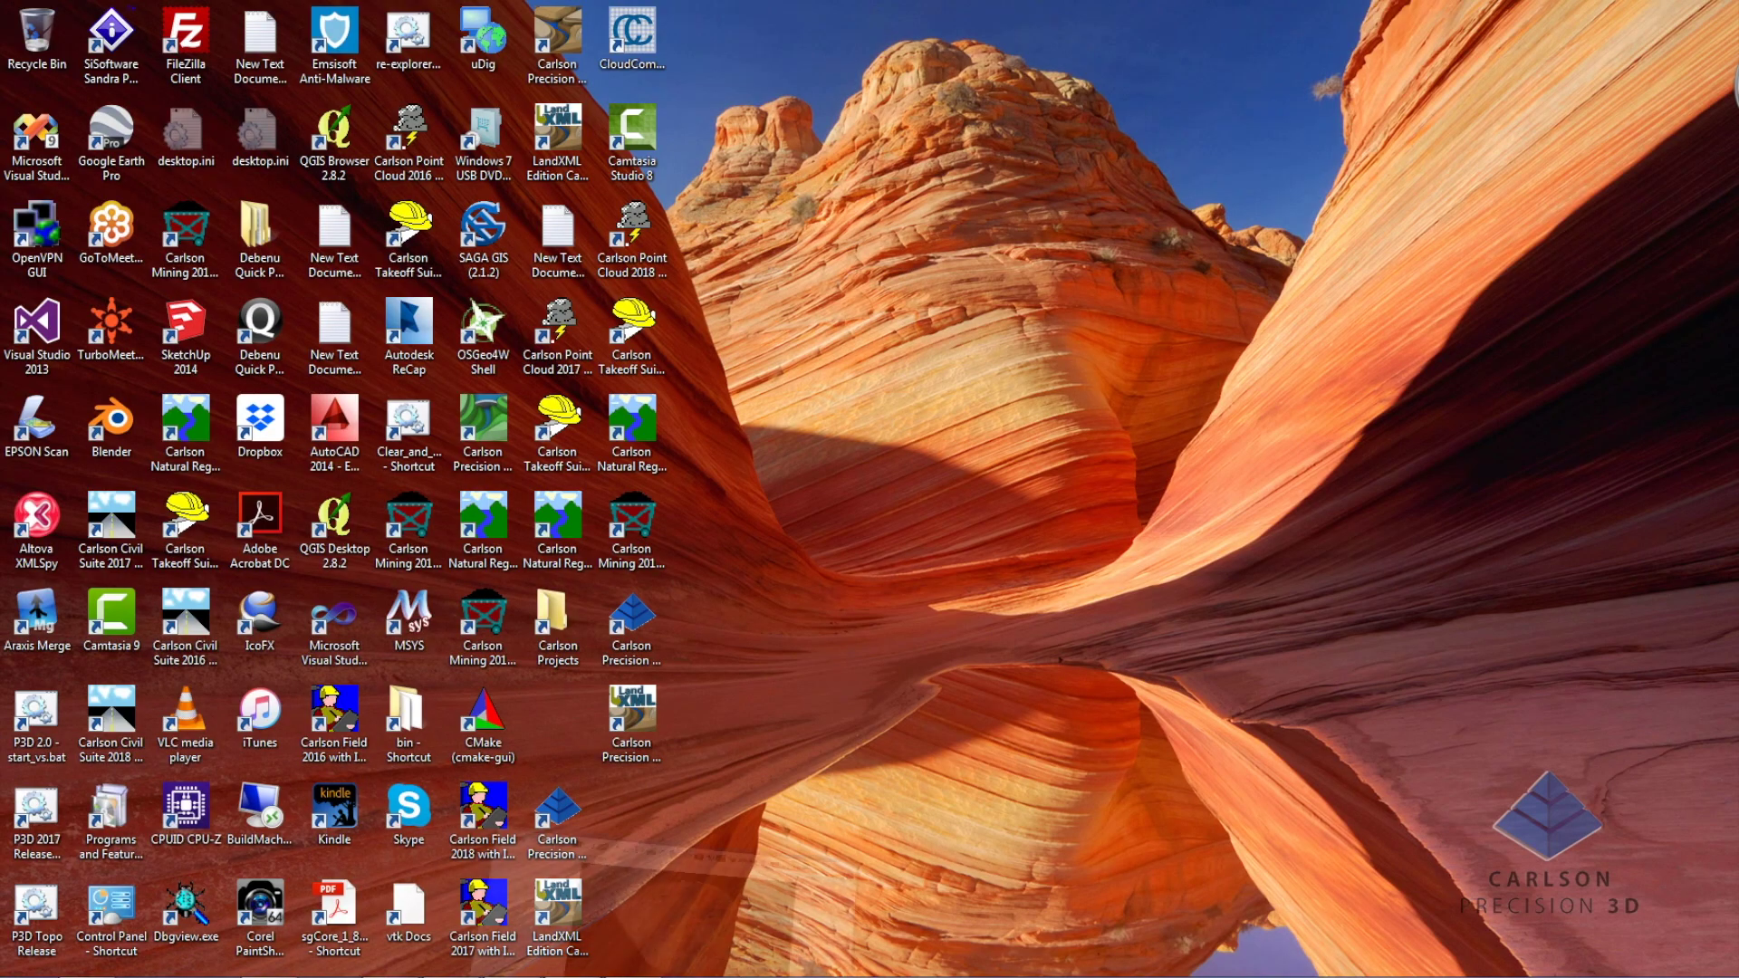
pyautogui.click(647, 969)
pyautogui.moveTo(852, 658); pyautogui.dragTo(627, 560)
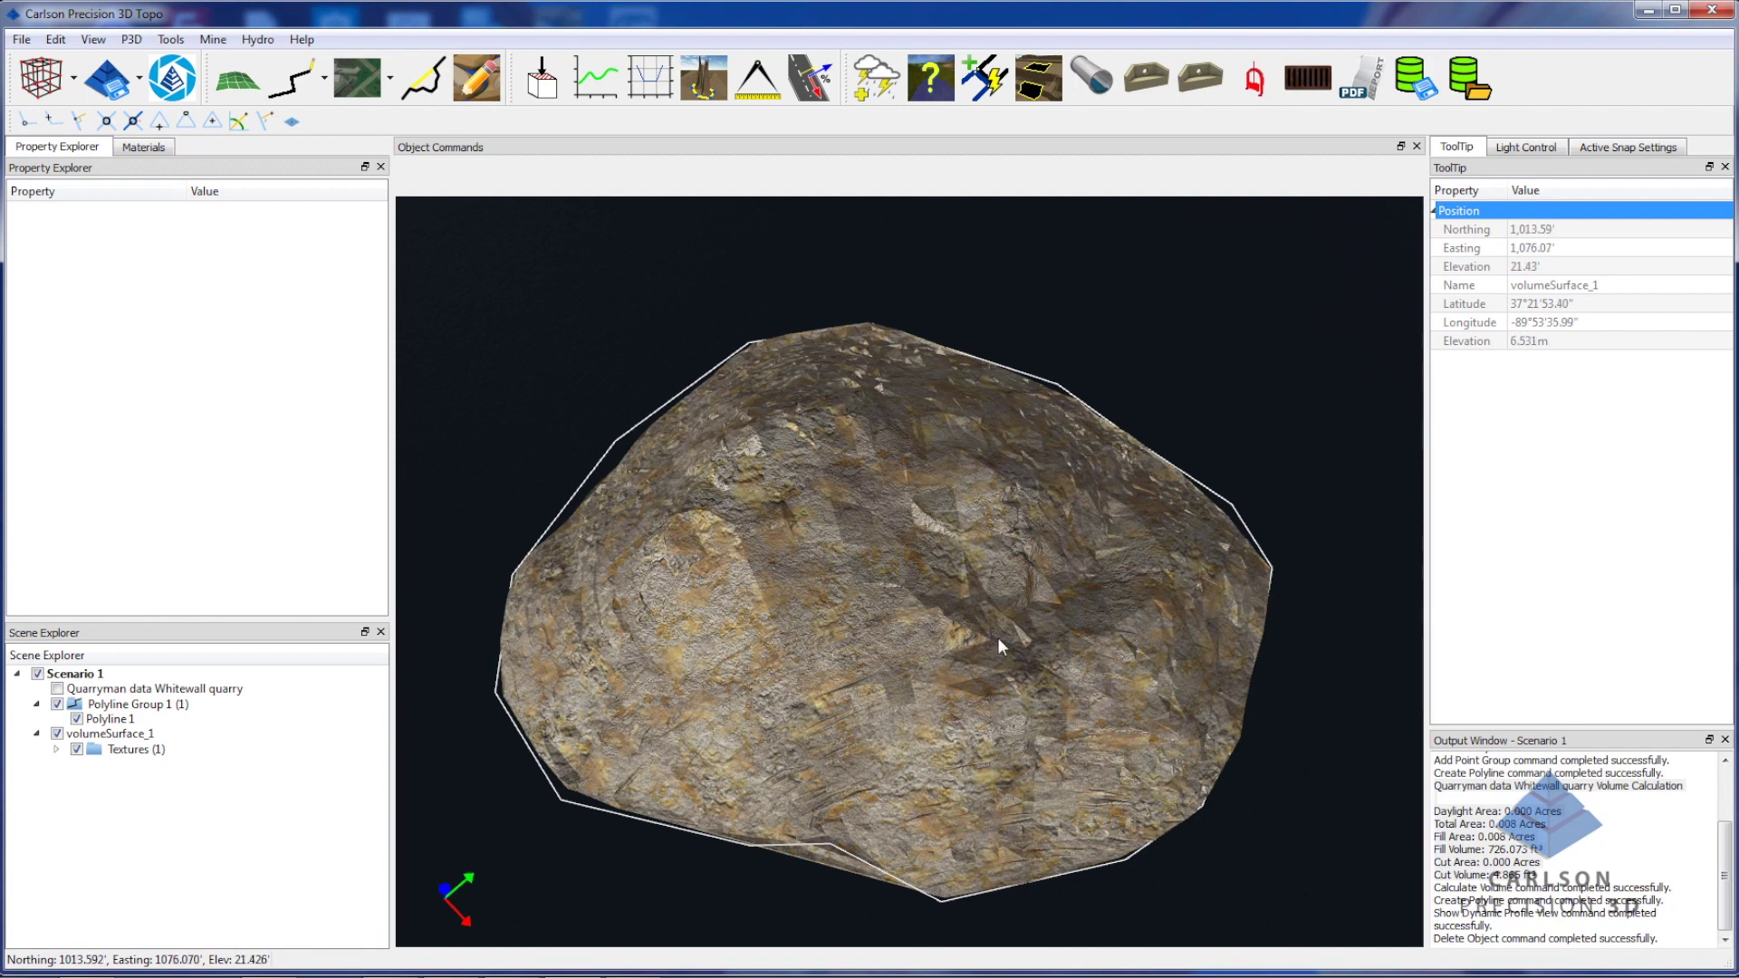
pyautogui.moveTo(998, 638); pyautogui.dragTo(982, 641)
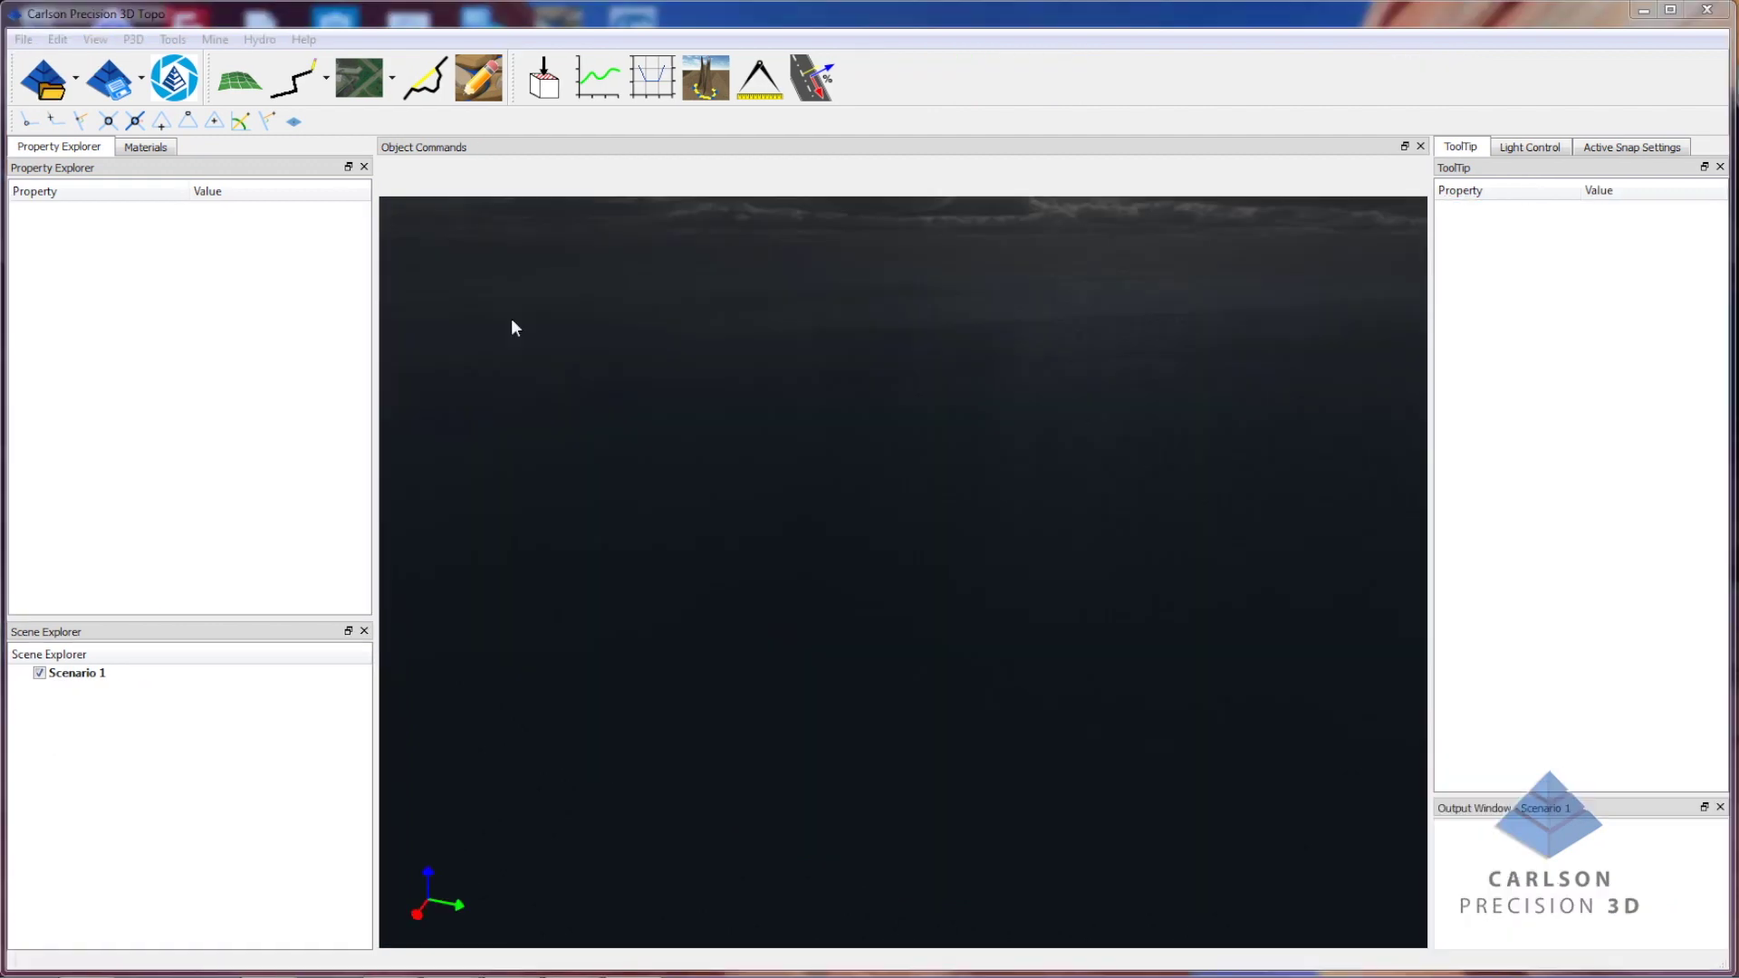
# Show the Load P3D dropdown of load and import options in the new scene.
pyautogui.click(76, 80)
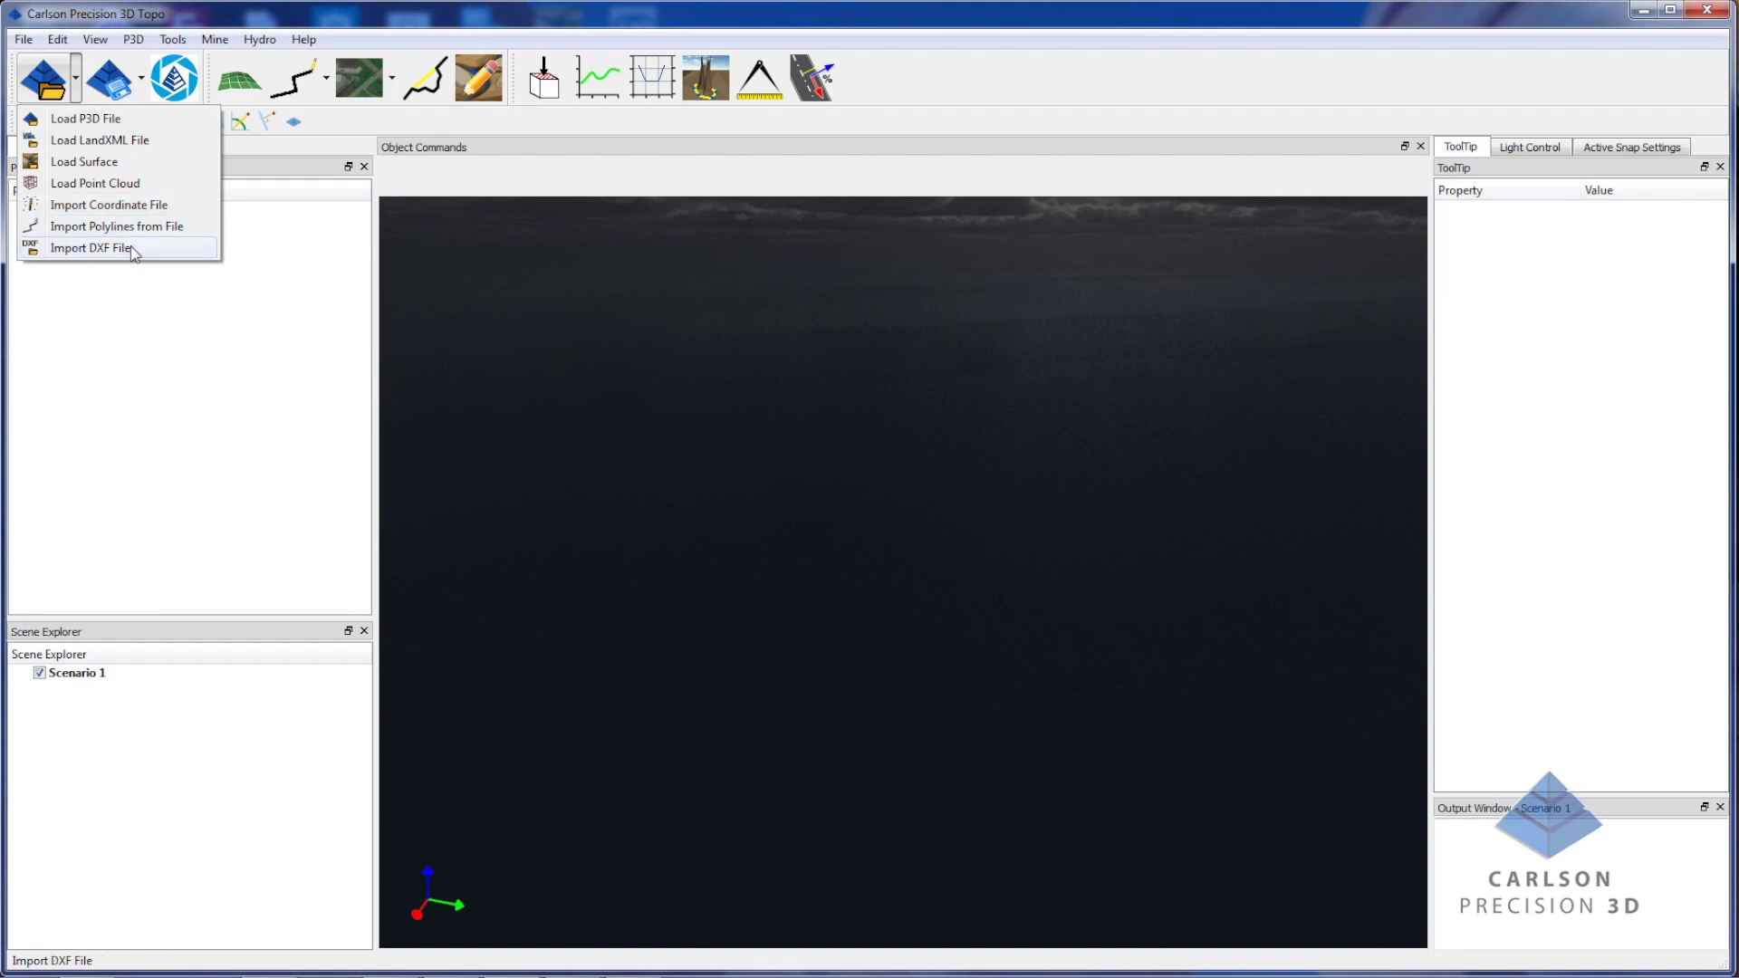
# Import QuarryX scan sample.dxf from D:\P3D Topo 2018 Demo Data\Demo Data\Quarryman Scans.
pyautogui.click(91, 248)
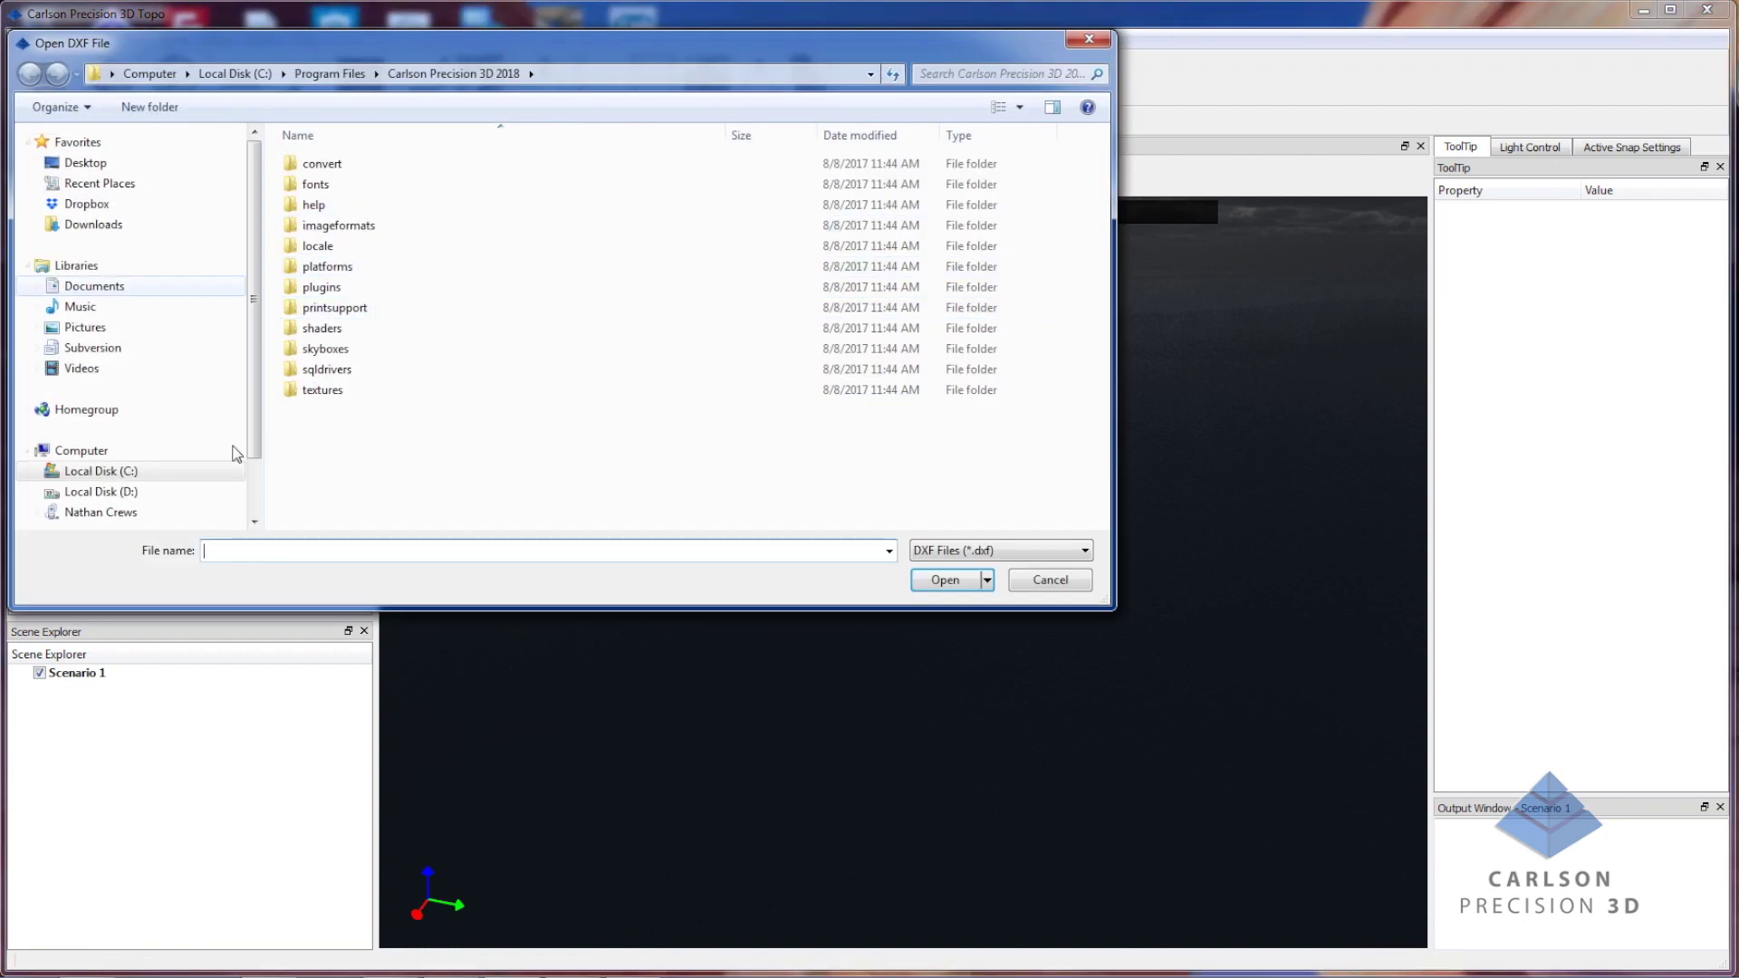
pyautogui.click(176, 491)
pyautogui.doubleClick(391, 412)
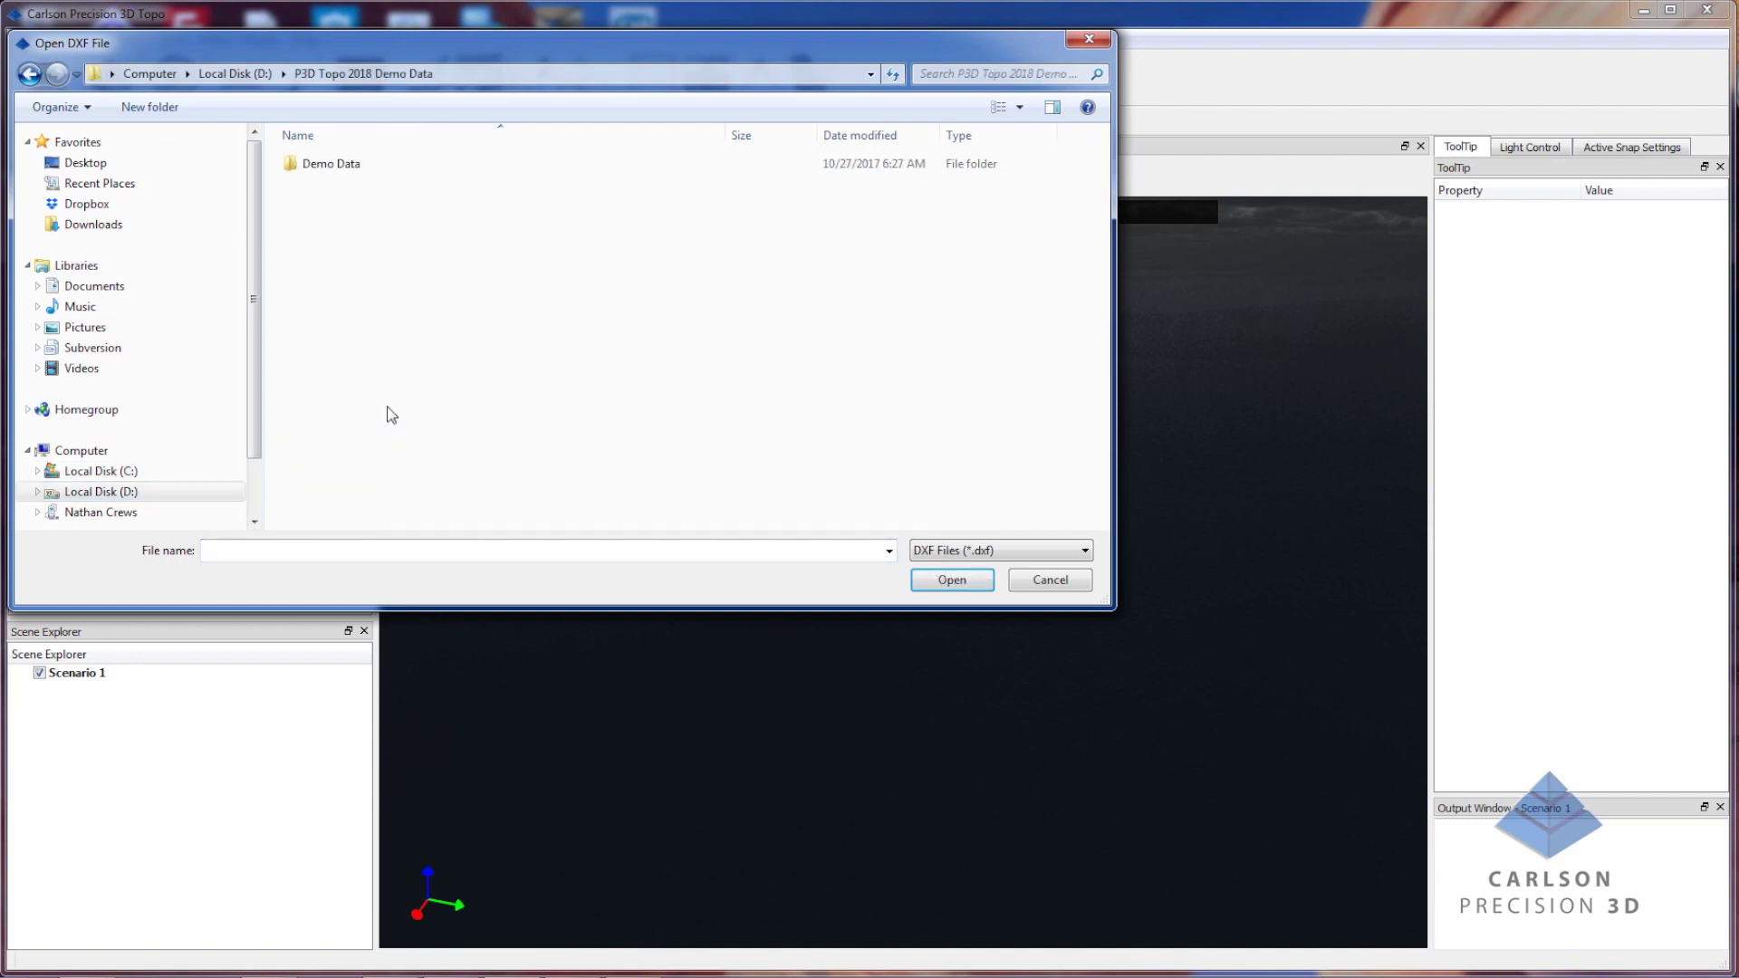
pyautogui.doubleClick(346, 163)
pyautogui.doubleClick(378, 227)
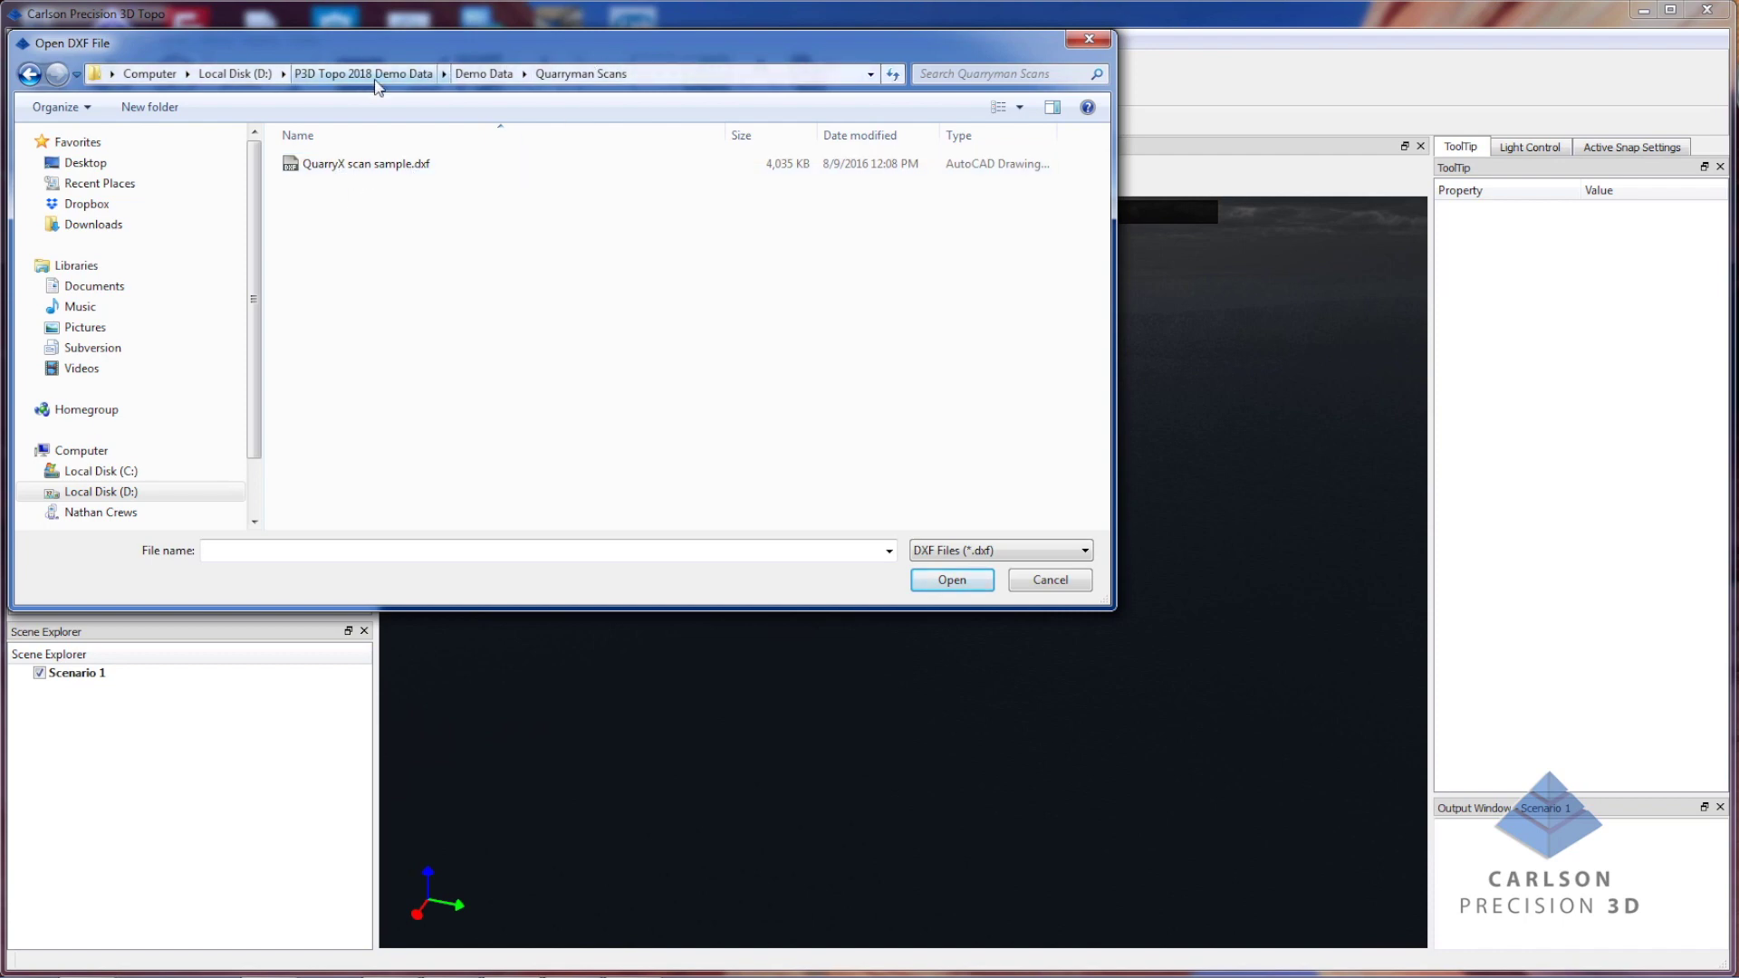
pyautogui.click(349, 165)
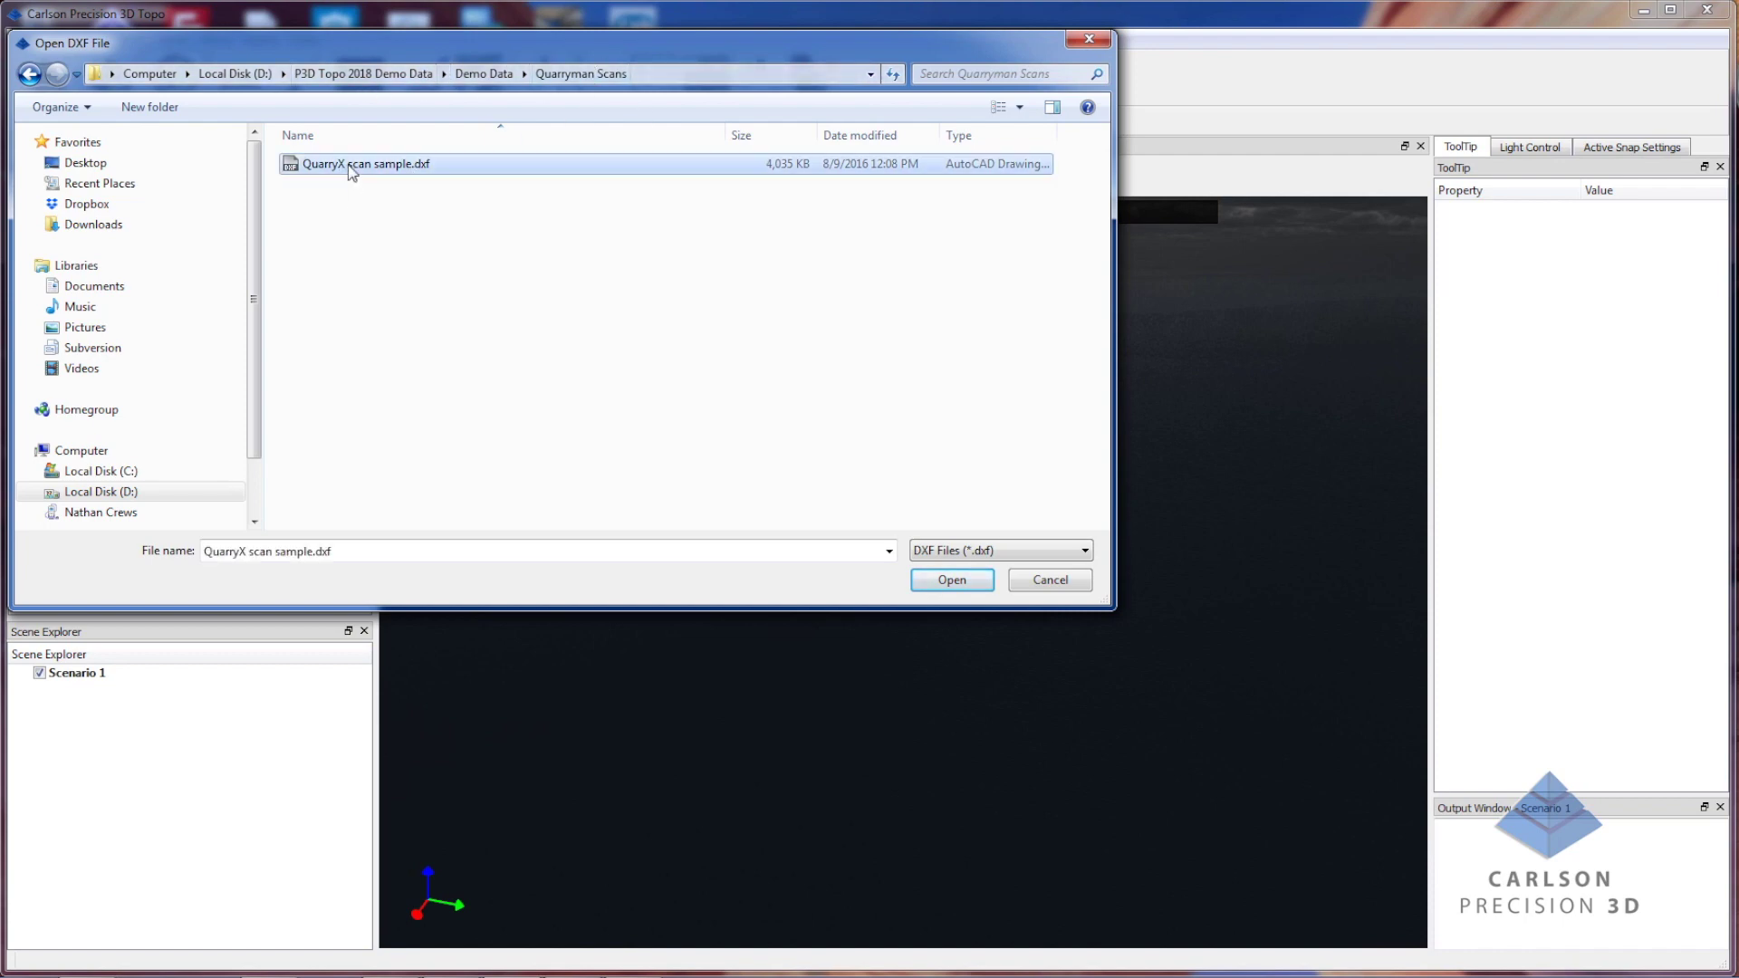
pyautogui.click(946, 583)
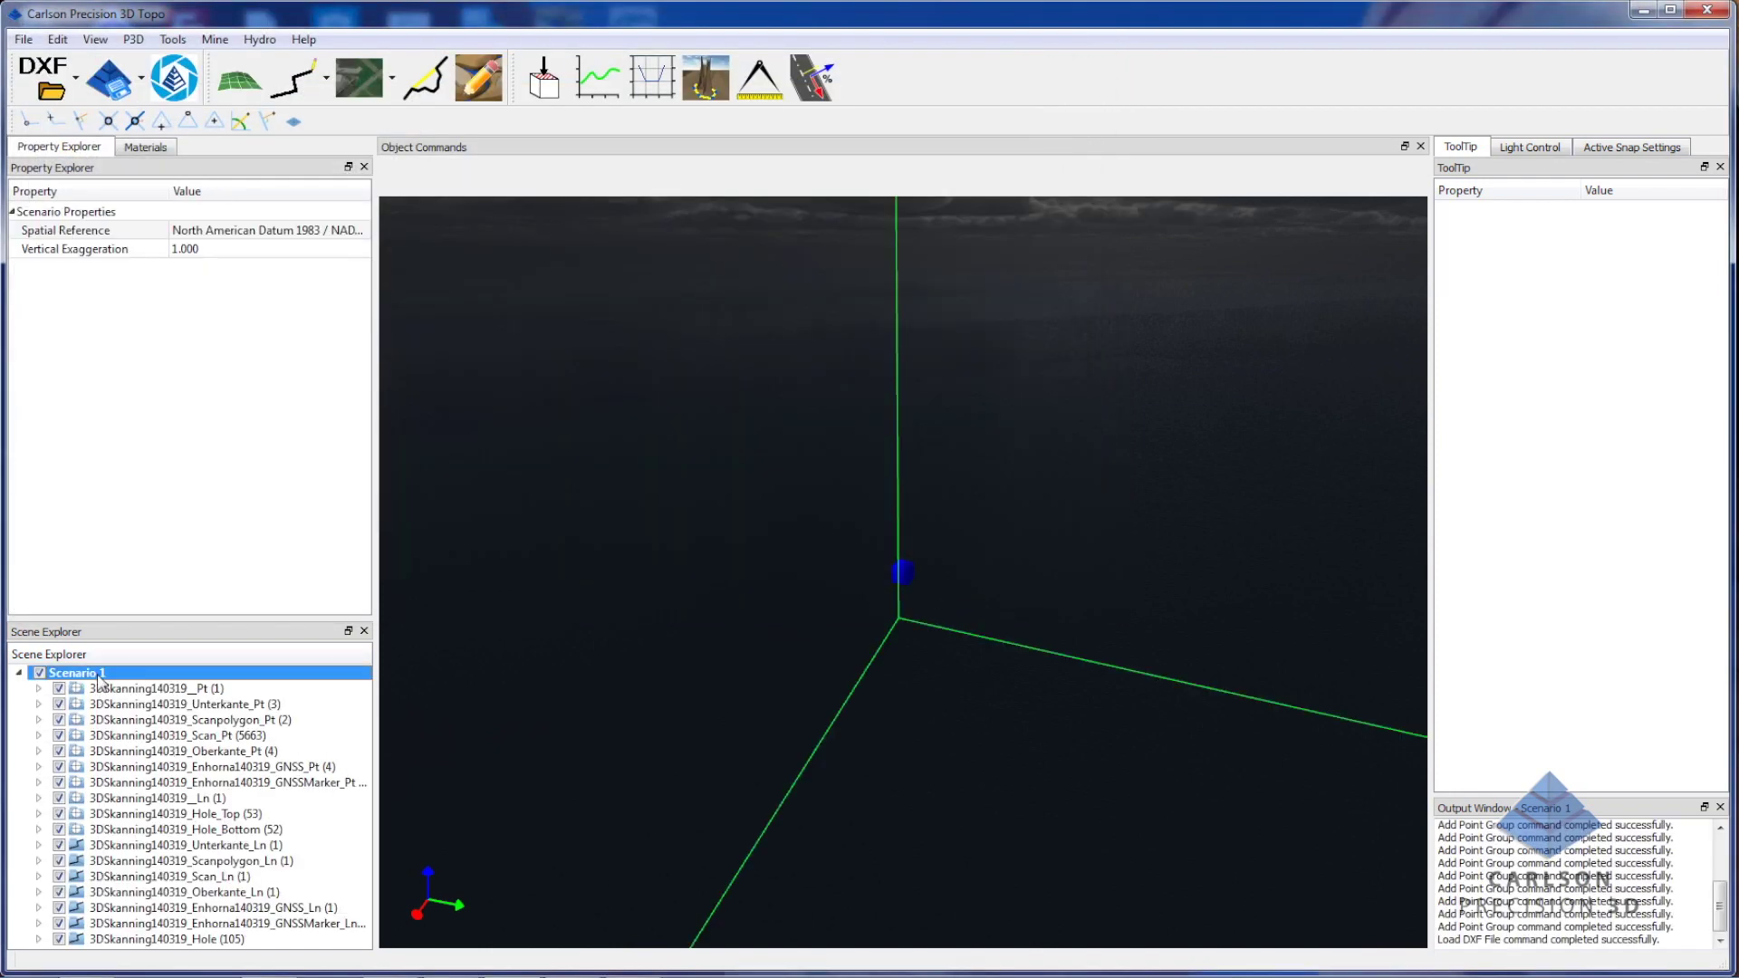
# Zoom to Scenario 1 and orbit around the scan's blue point cloud and white hole lines.
pyautogui.rightClick(99, 680)
pyautogui.click(179, 739)
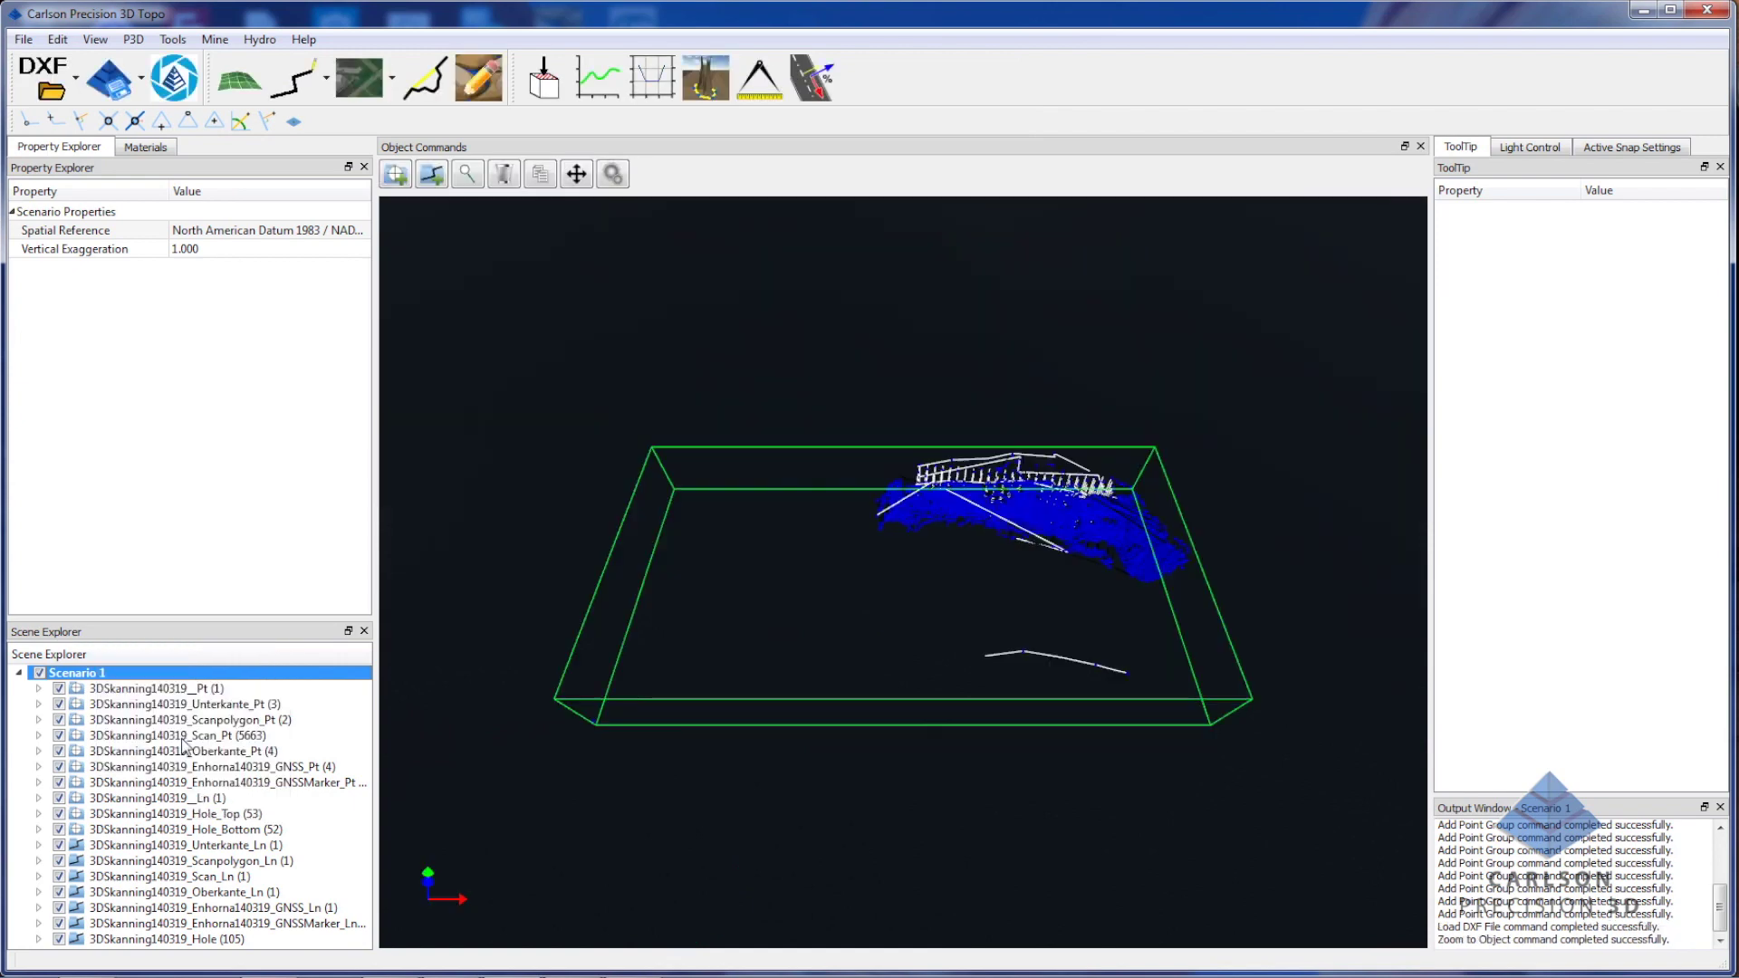
pyautogui.moveTo(772, 600); pyautogui.dragTo(861, 683)
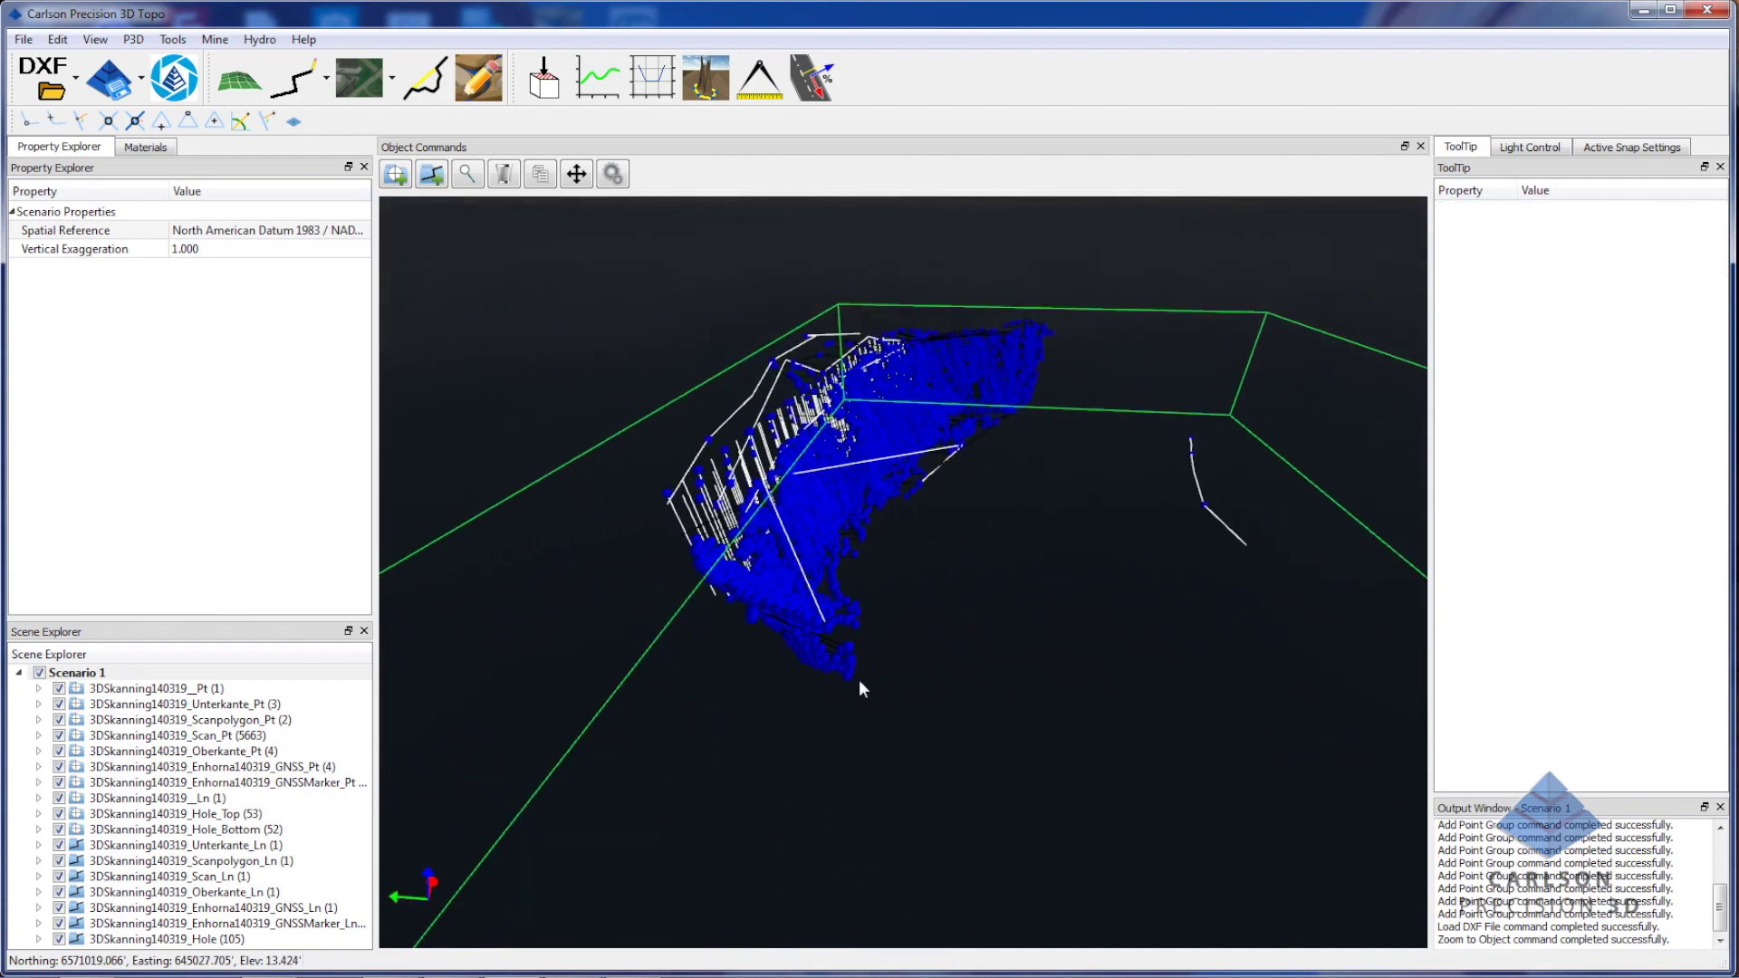
pyautogui.moveTo(916, 543); pyautogui.dragTo(976, 558)
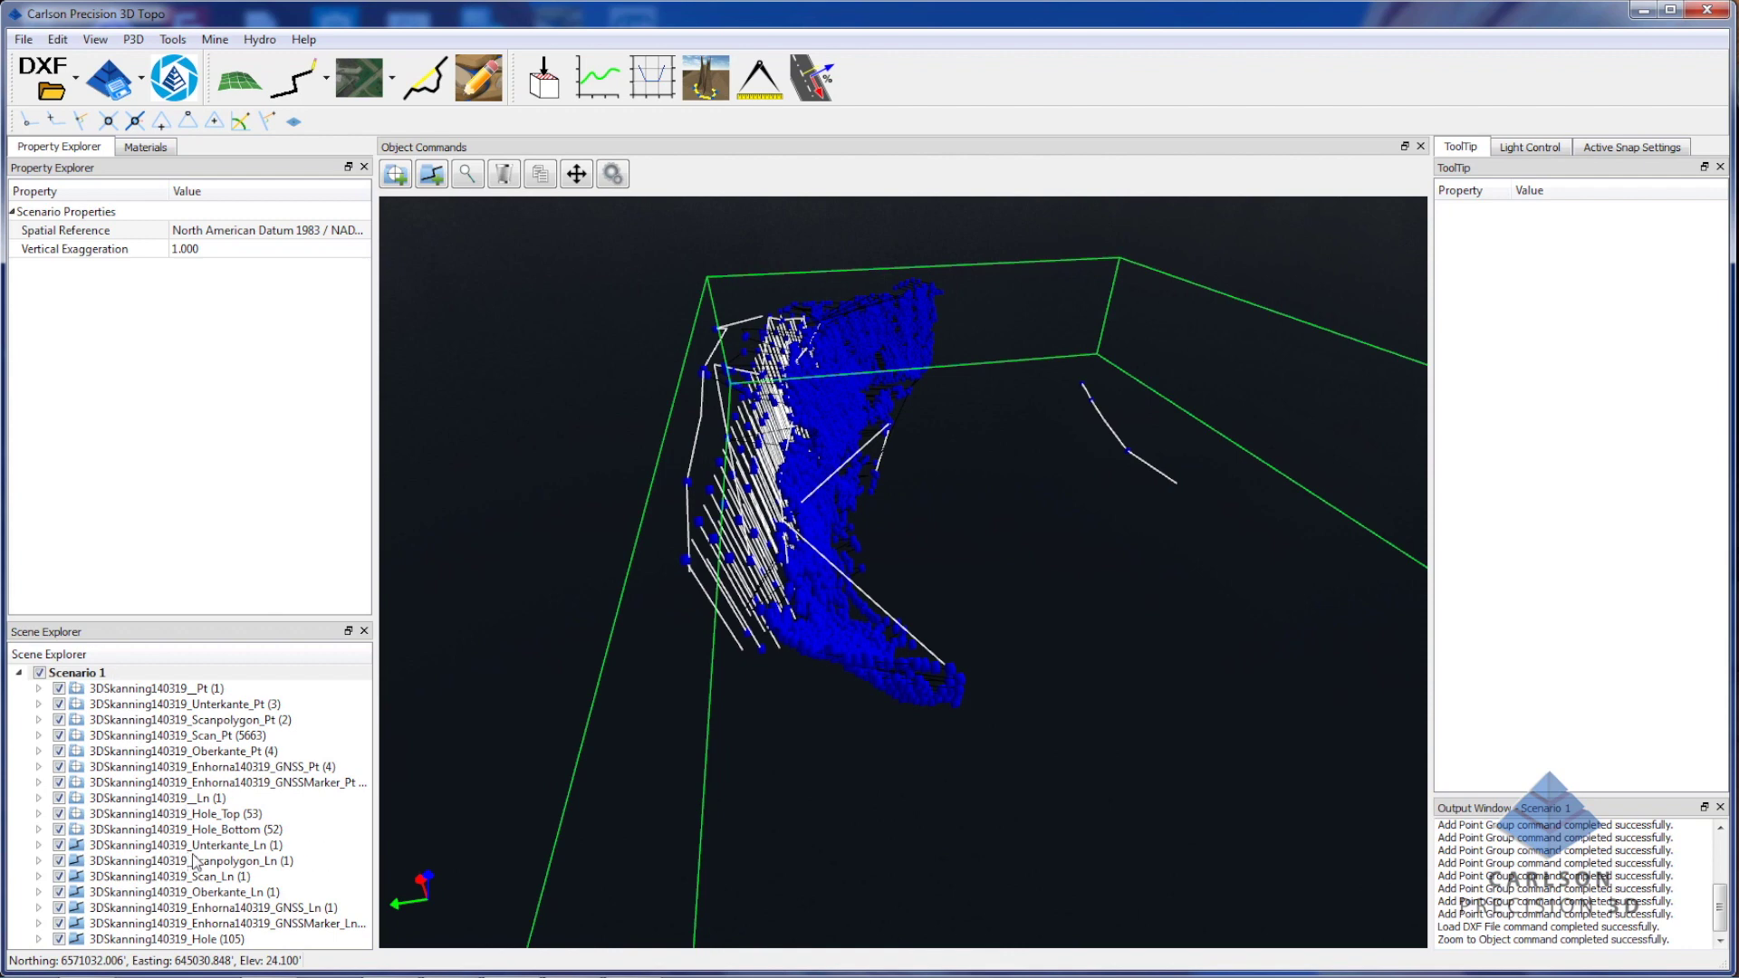
pyautogui.click(219, 829)
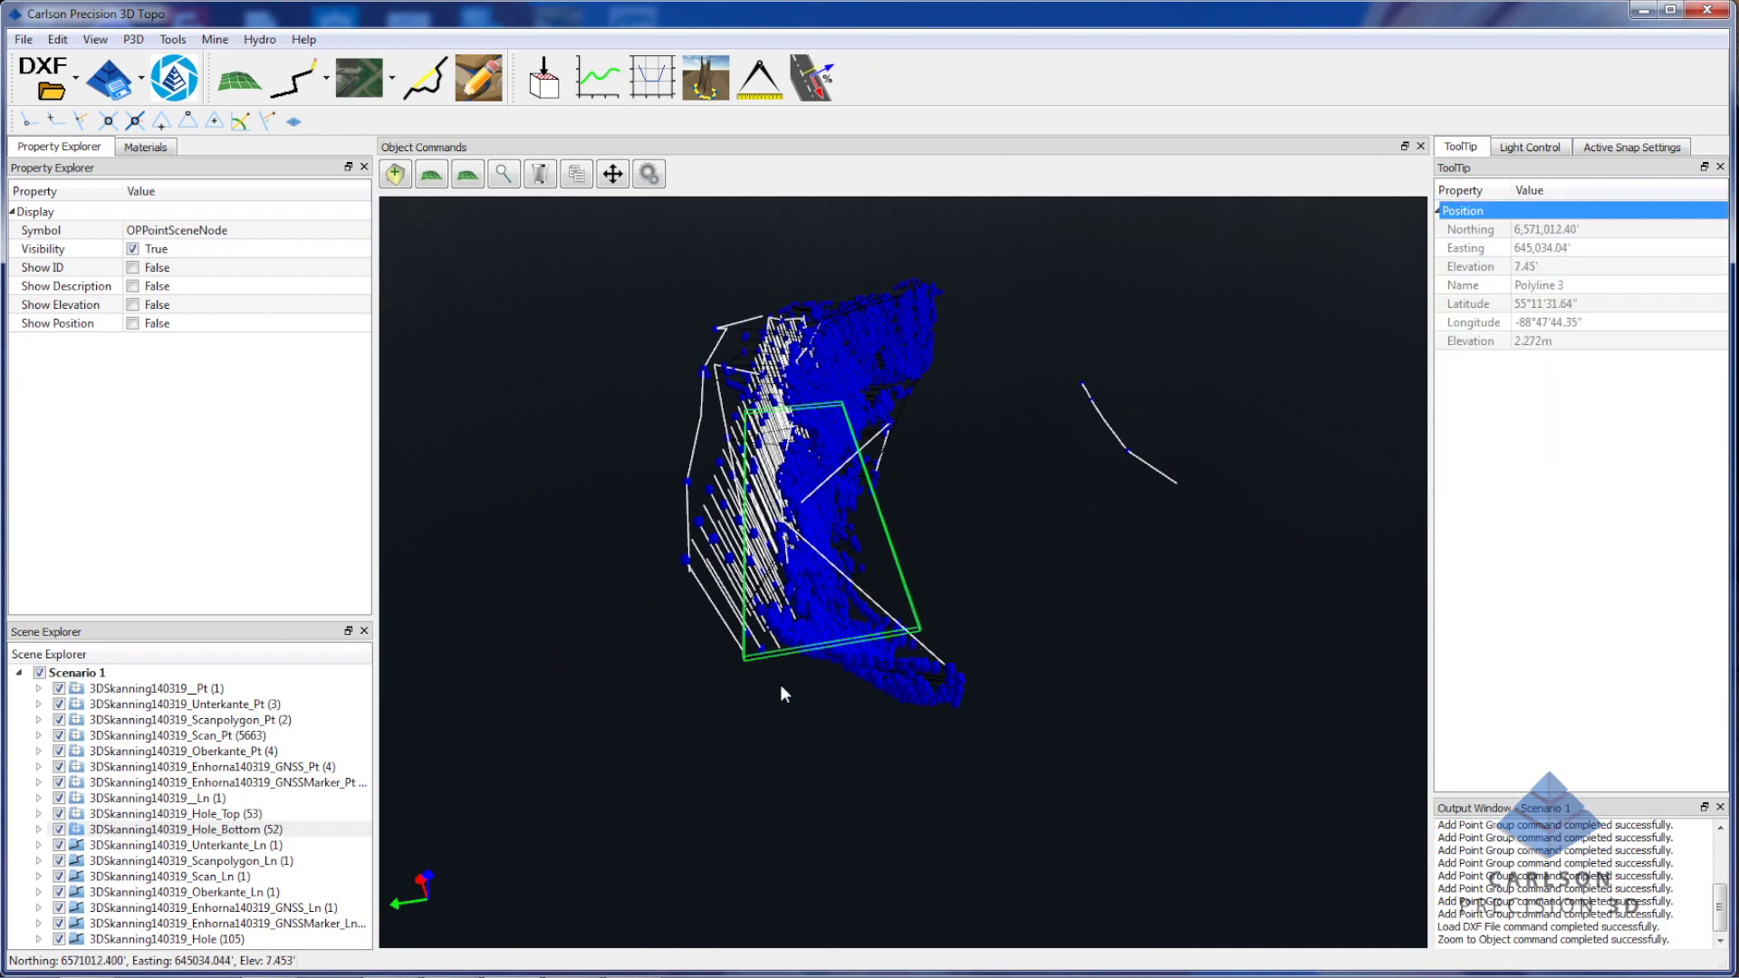
# Delete the layers from Hole_Bottom through Hole (105), leaving nine point layers.
pyautogui.click(240, 831)
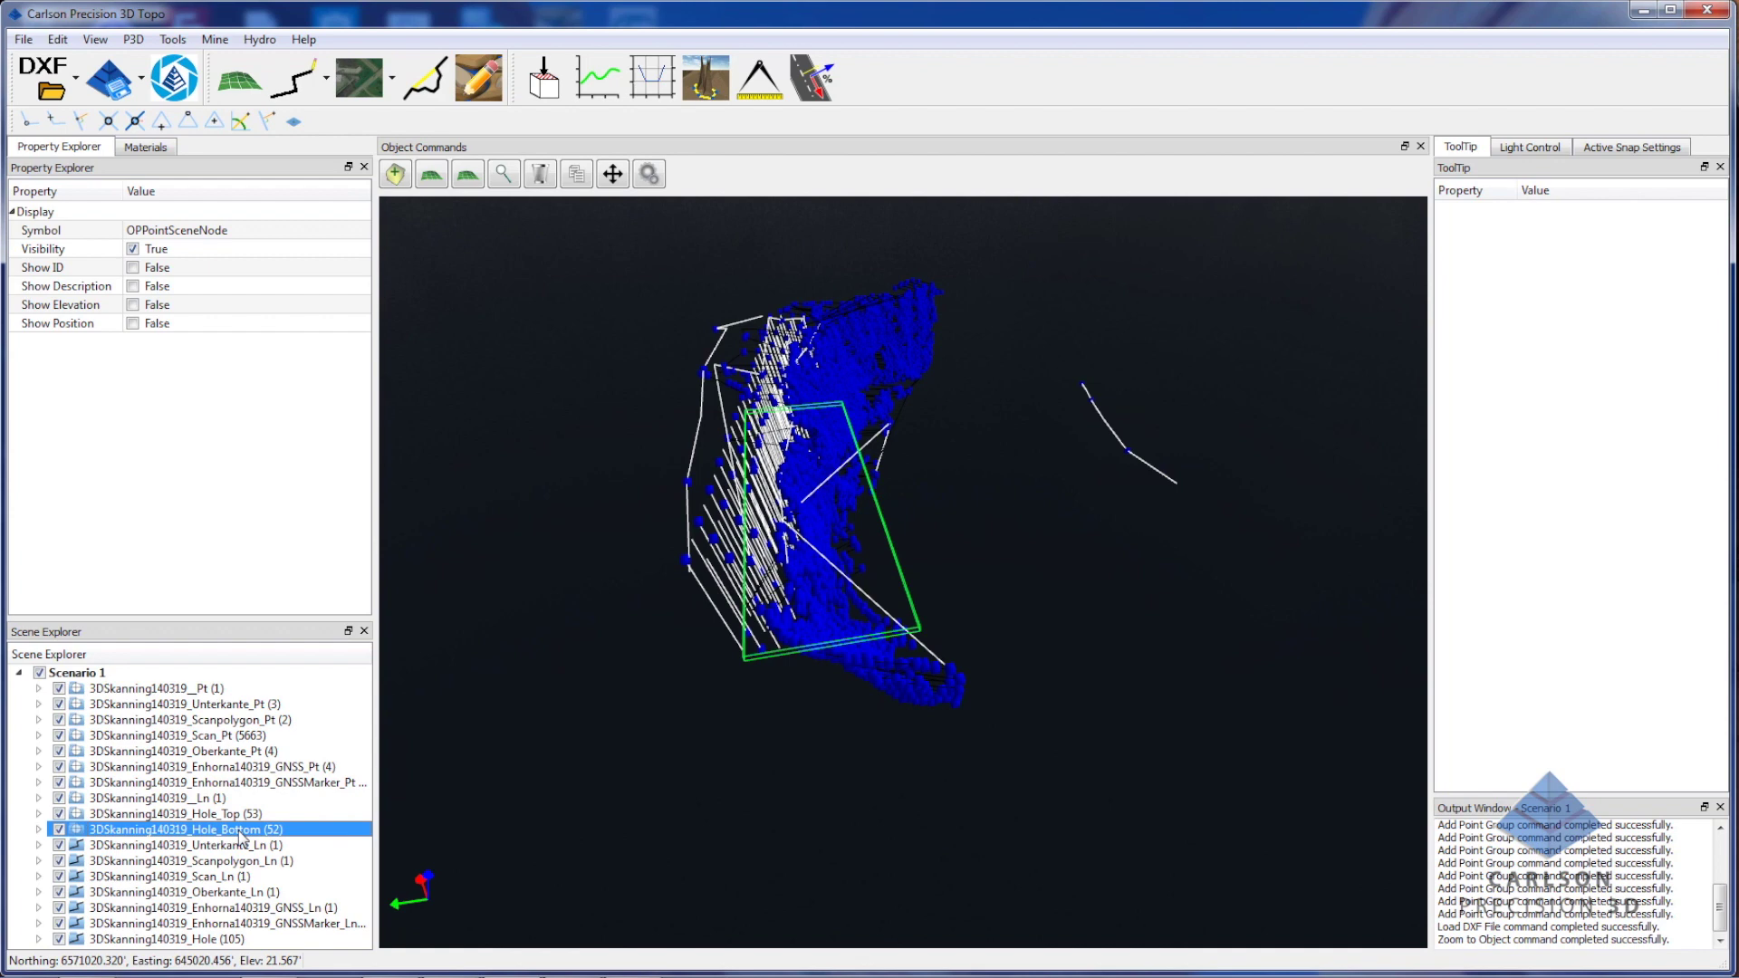
pyautogui.hotkey('shift', 'Down')
pyautogui.hotkey('shift', 'Down')
pyautogui.hotkey('shift', 'Down')
pyautogui.hotkey('shift', 'Down')
pyautogui.hotkey('shift', 'Down')
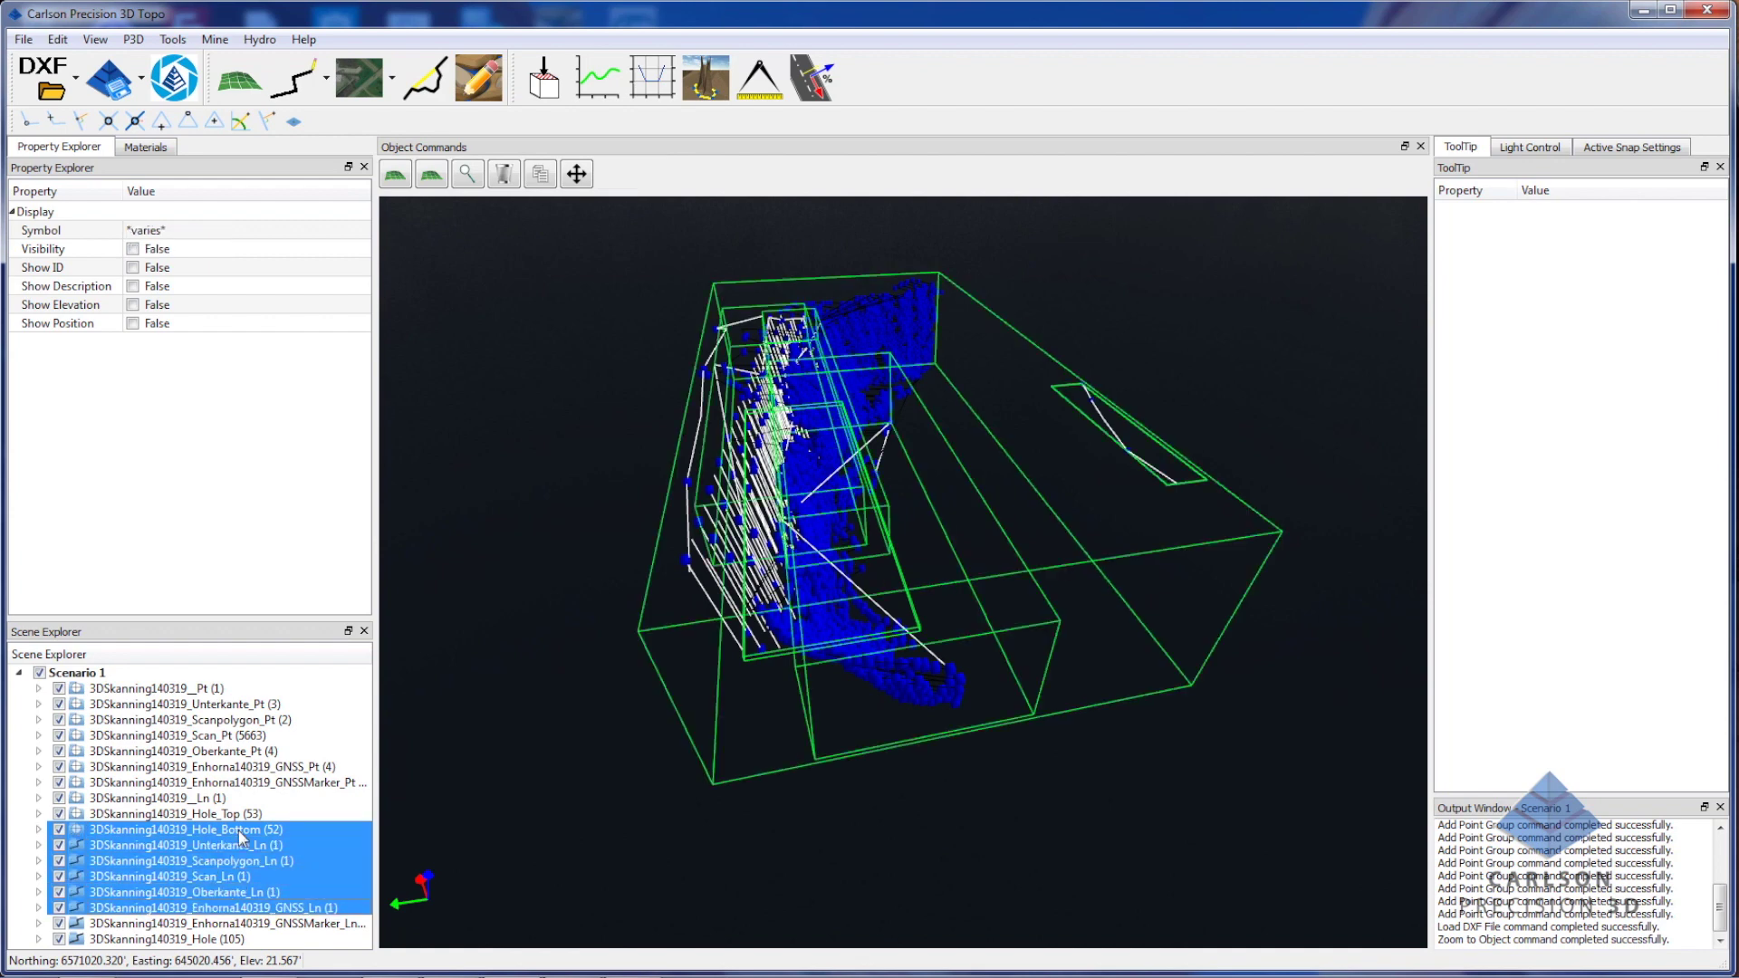
pyautogui.hotkey('shift', 'Down')
pyautogui.hotkey('shift', 'Down')
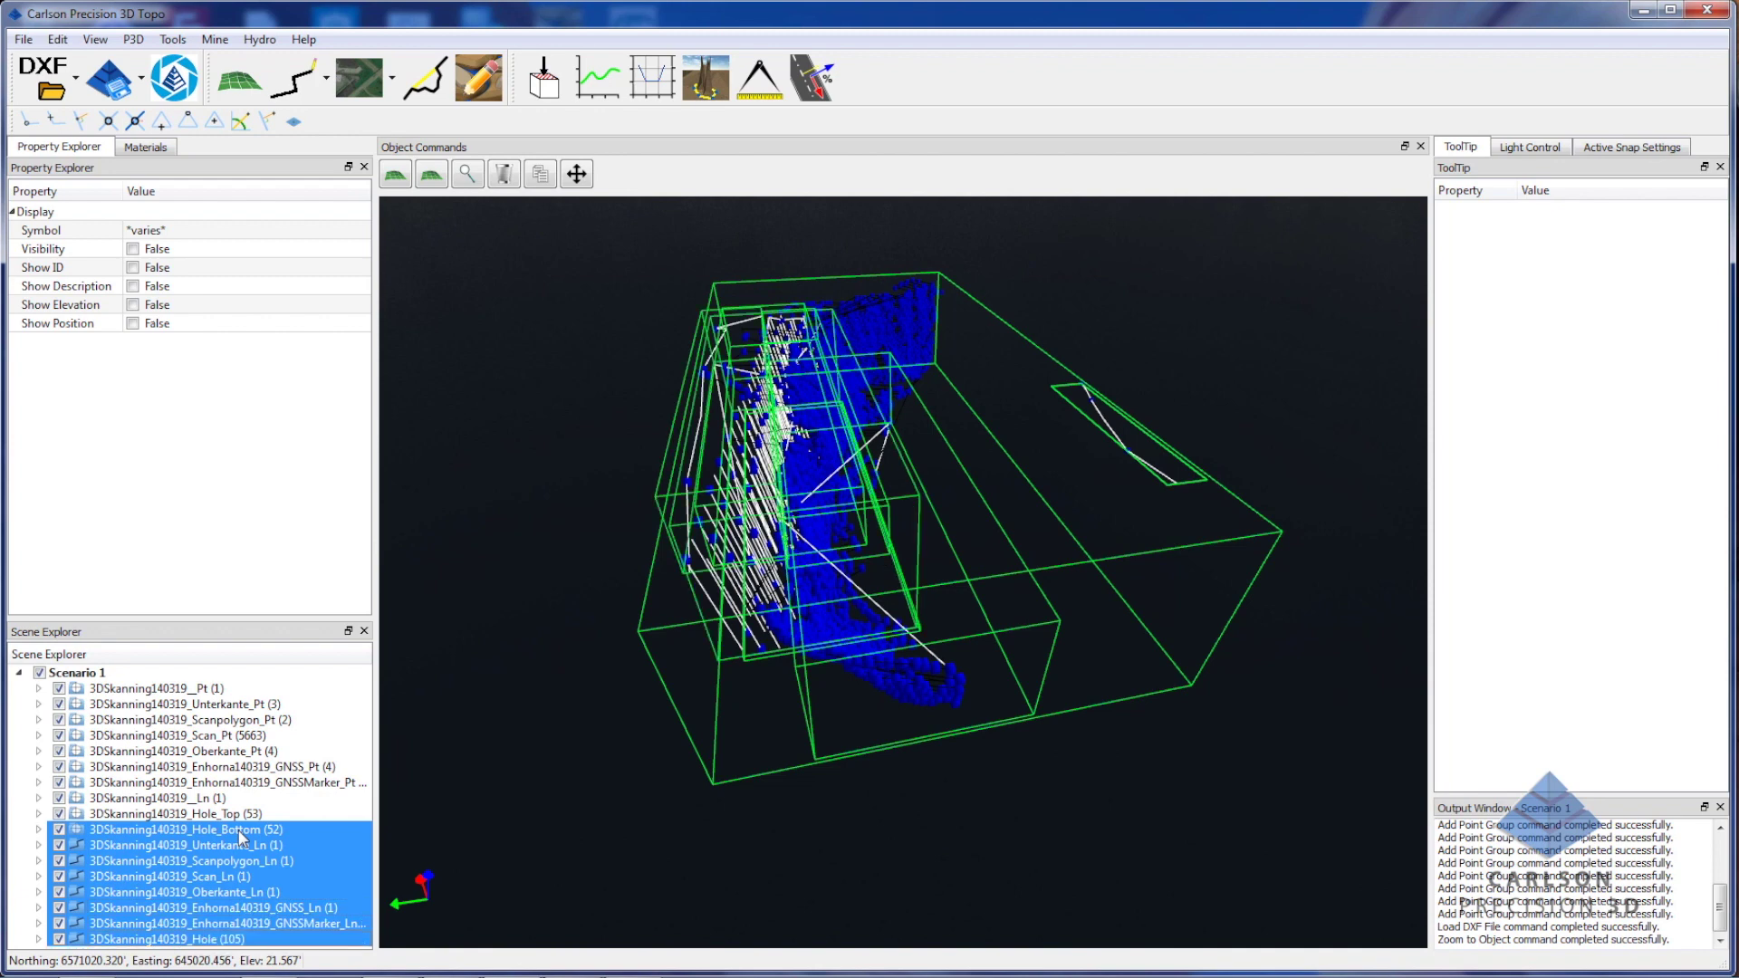
pyautogui.press('Delete')
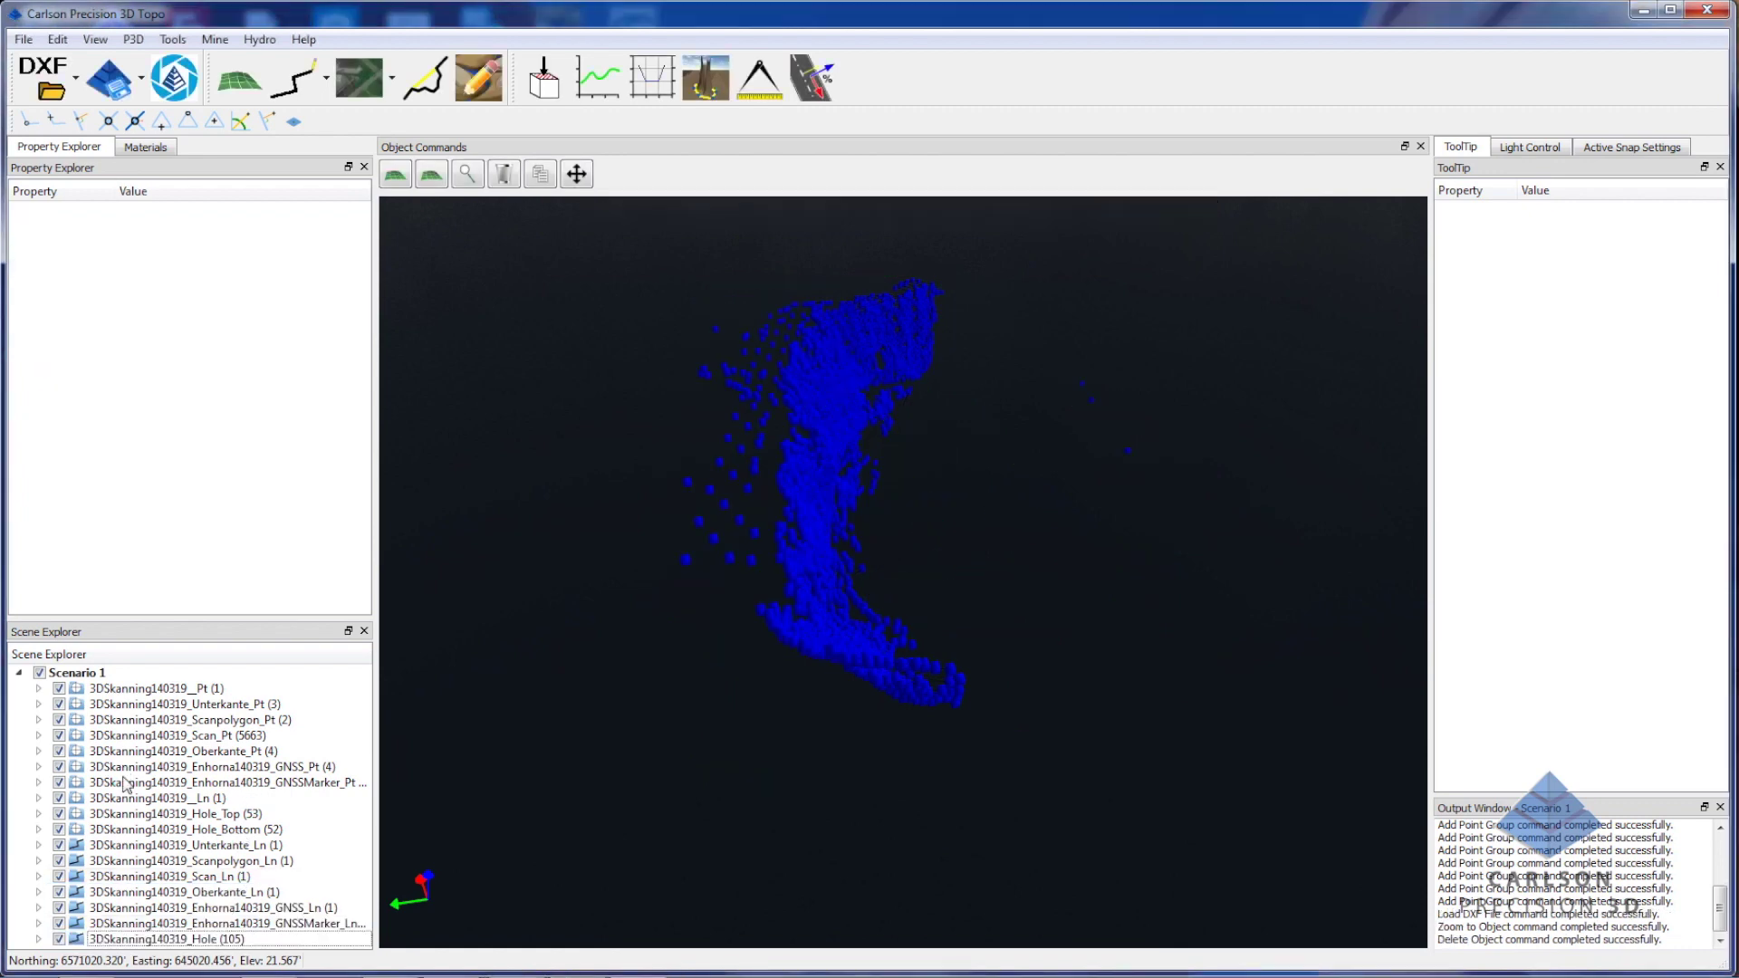
pyautogui.moveTo(548, 656); pyautogui.dragTo(1118, 753)
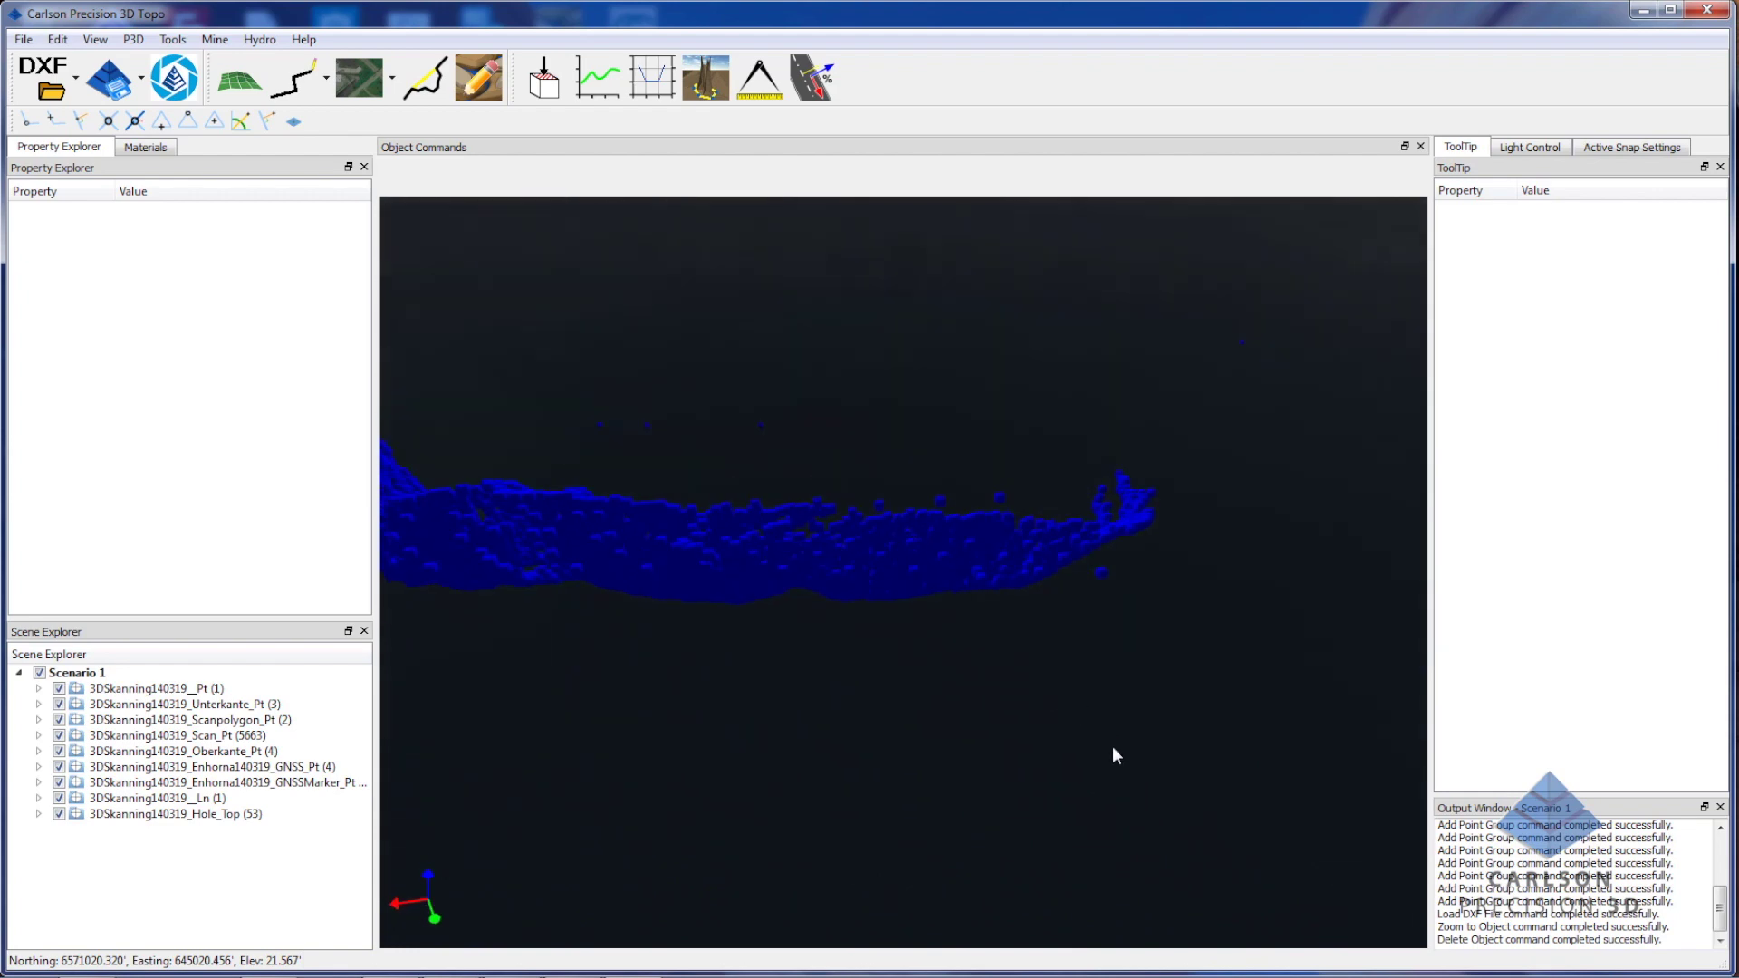
pyautogui.moveTo(686, 624); pyautogui.dragTo(688, 667)
# Create surface face1.tin from the nine scan layers, replacing the old file, with 100.00' triangle limits.
pyautogui.click(154, 691)
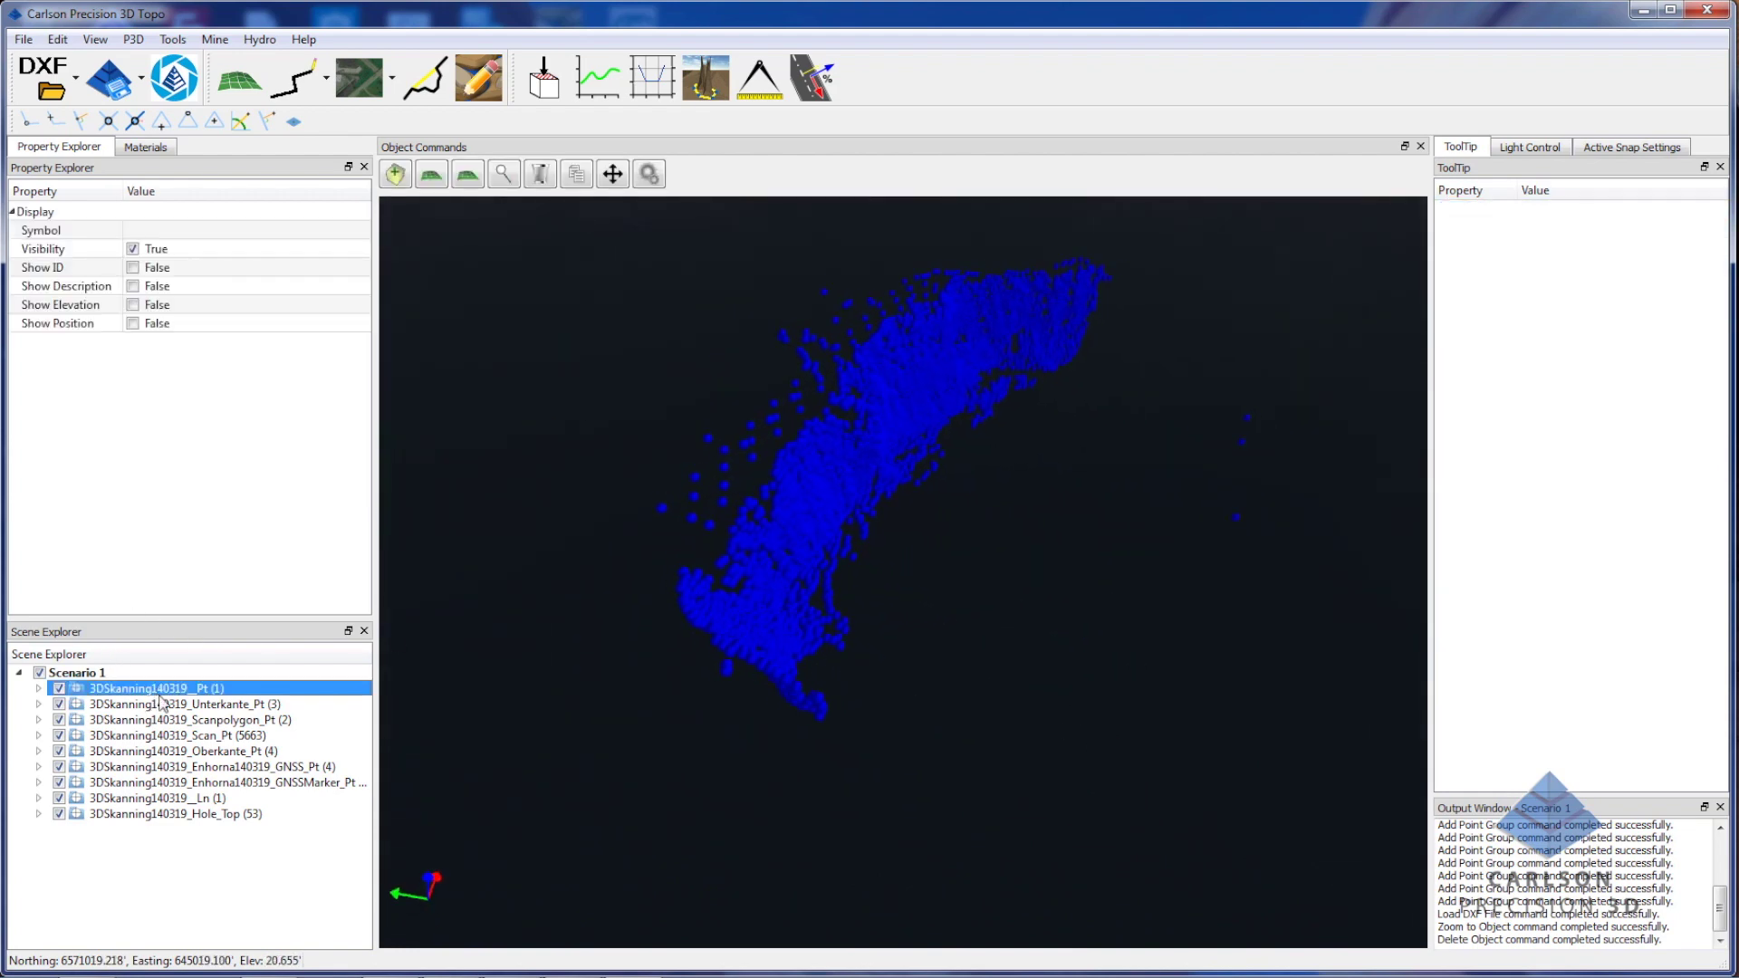
pyautogui.keyDown('shift'); pyautogui.click(167, 814); pyautogui.keyUp('shift')
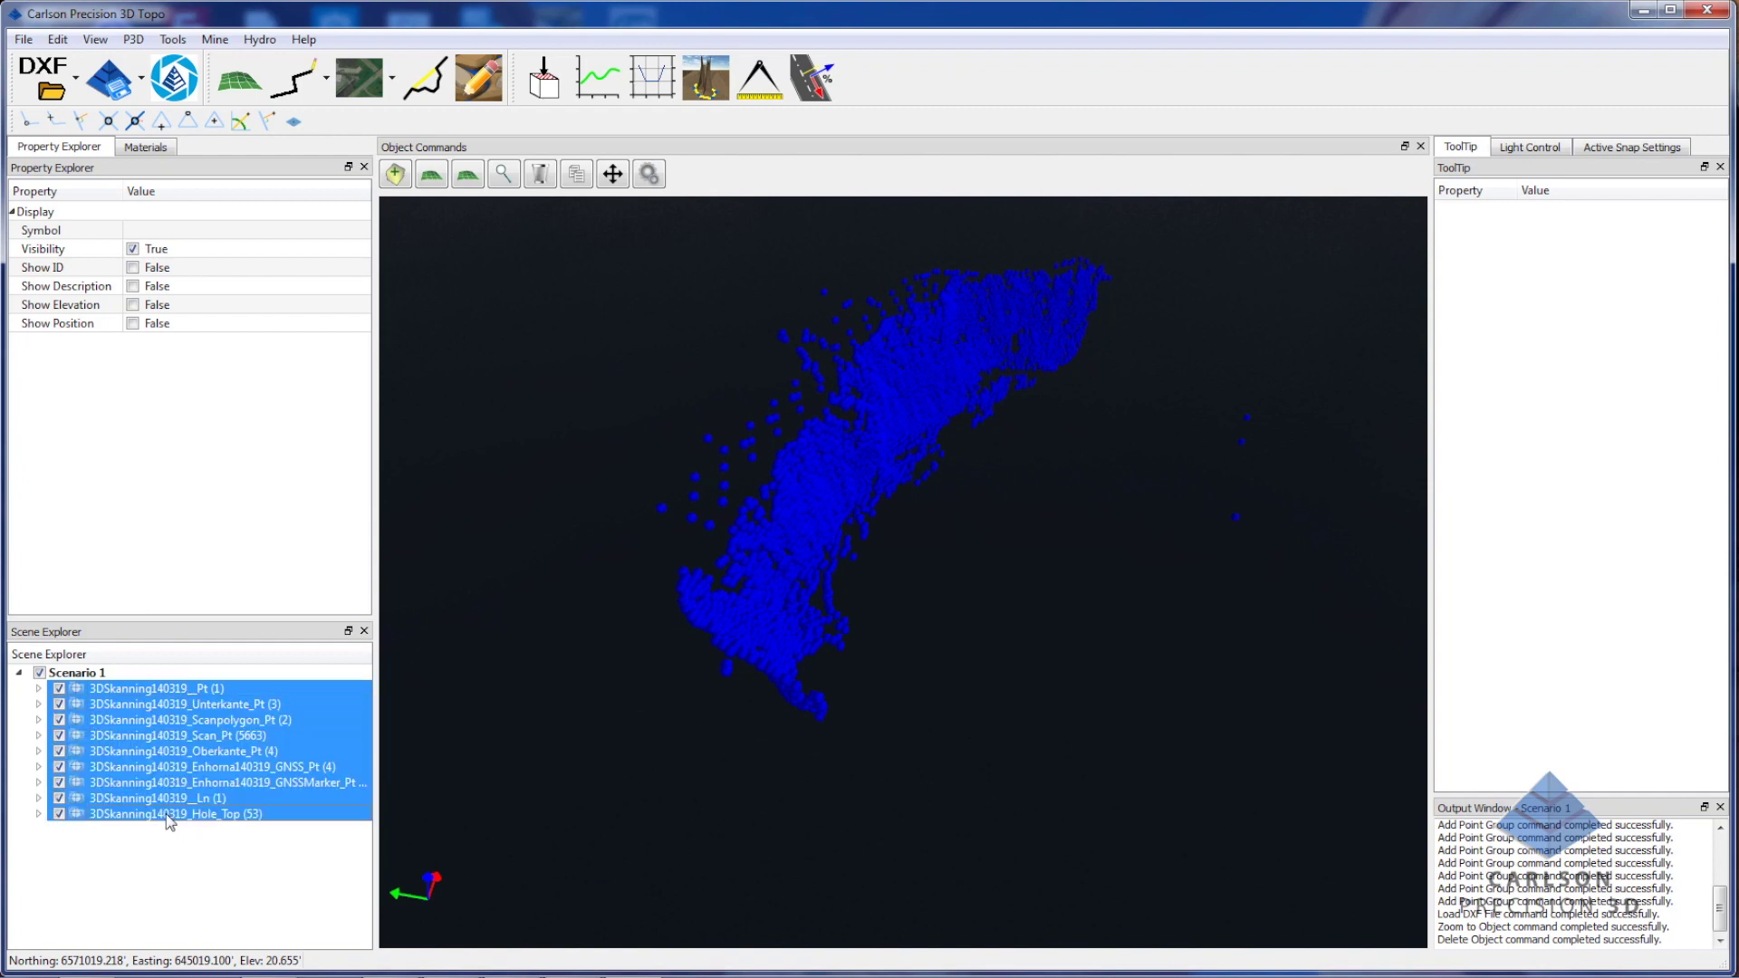
pyautogui.rightClick(182, 703)
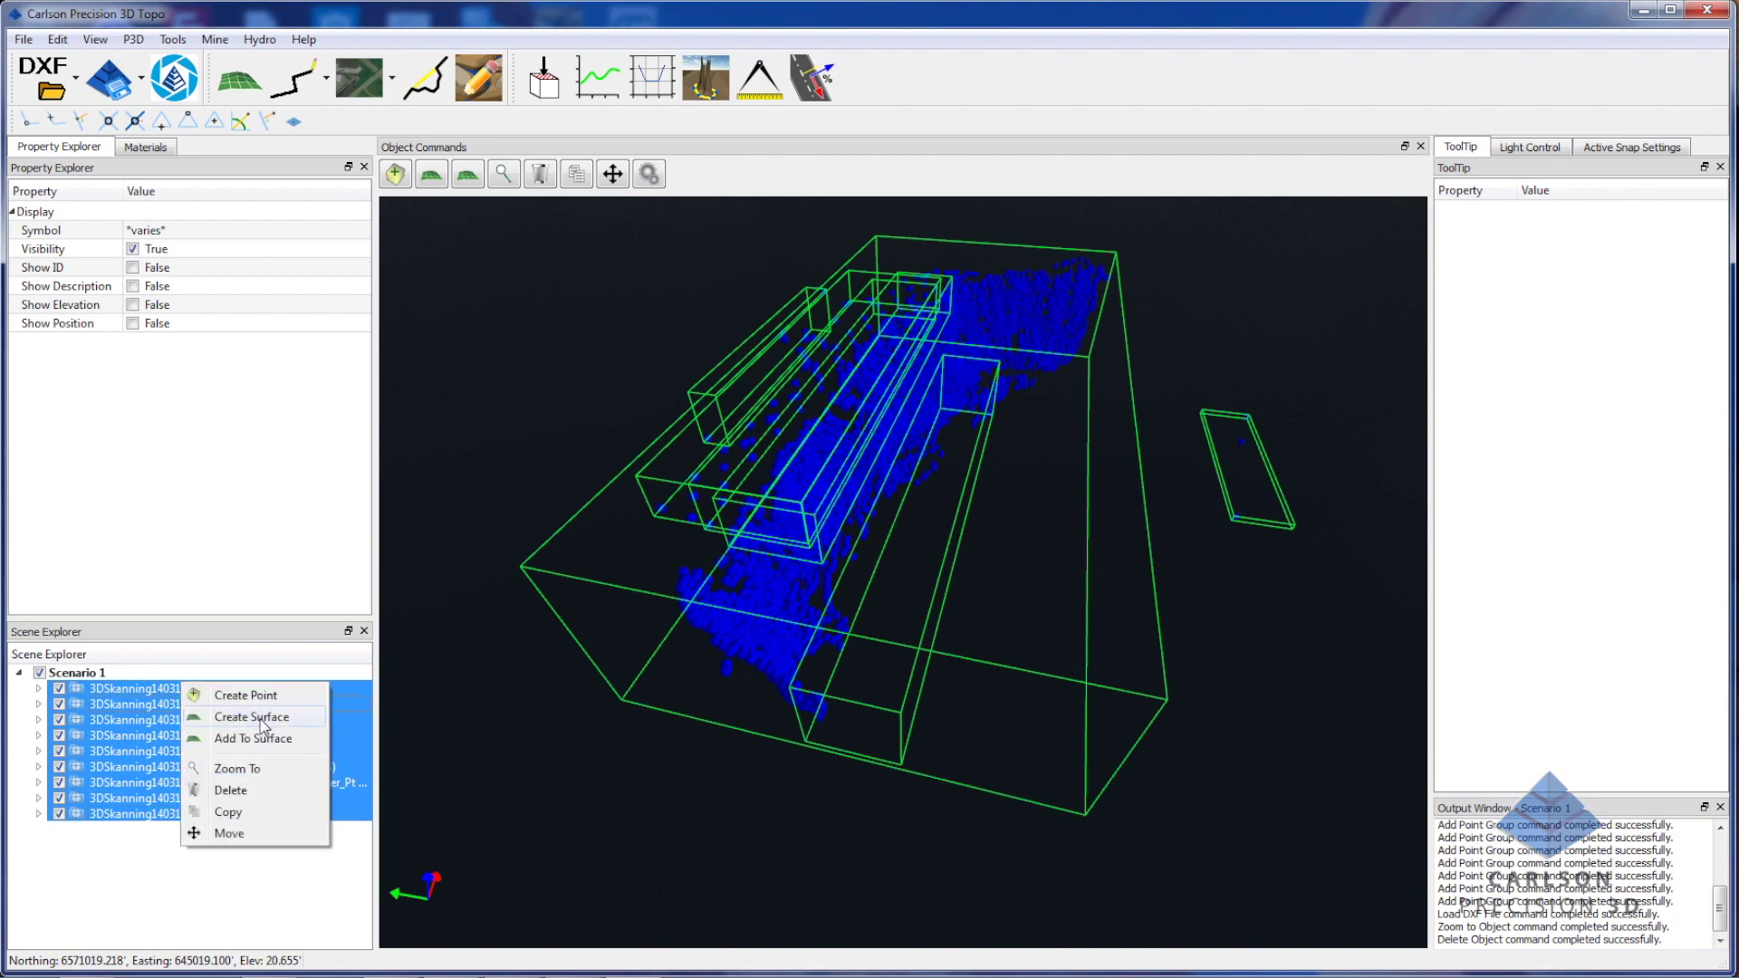
pyautogui.click(262, 717)
pyautogui.write('face')
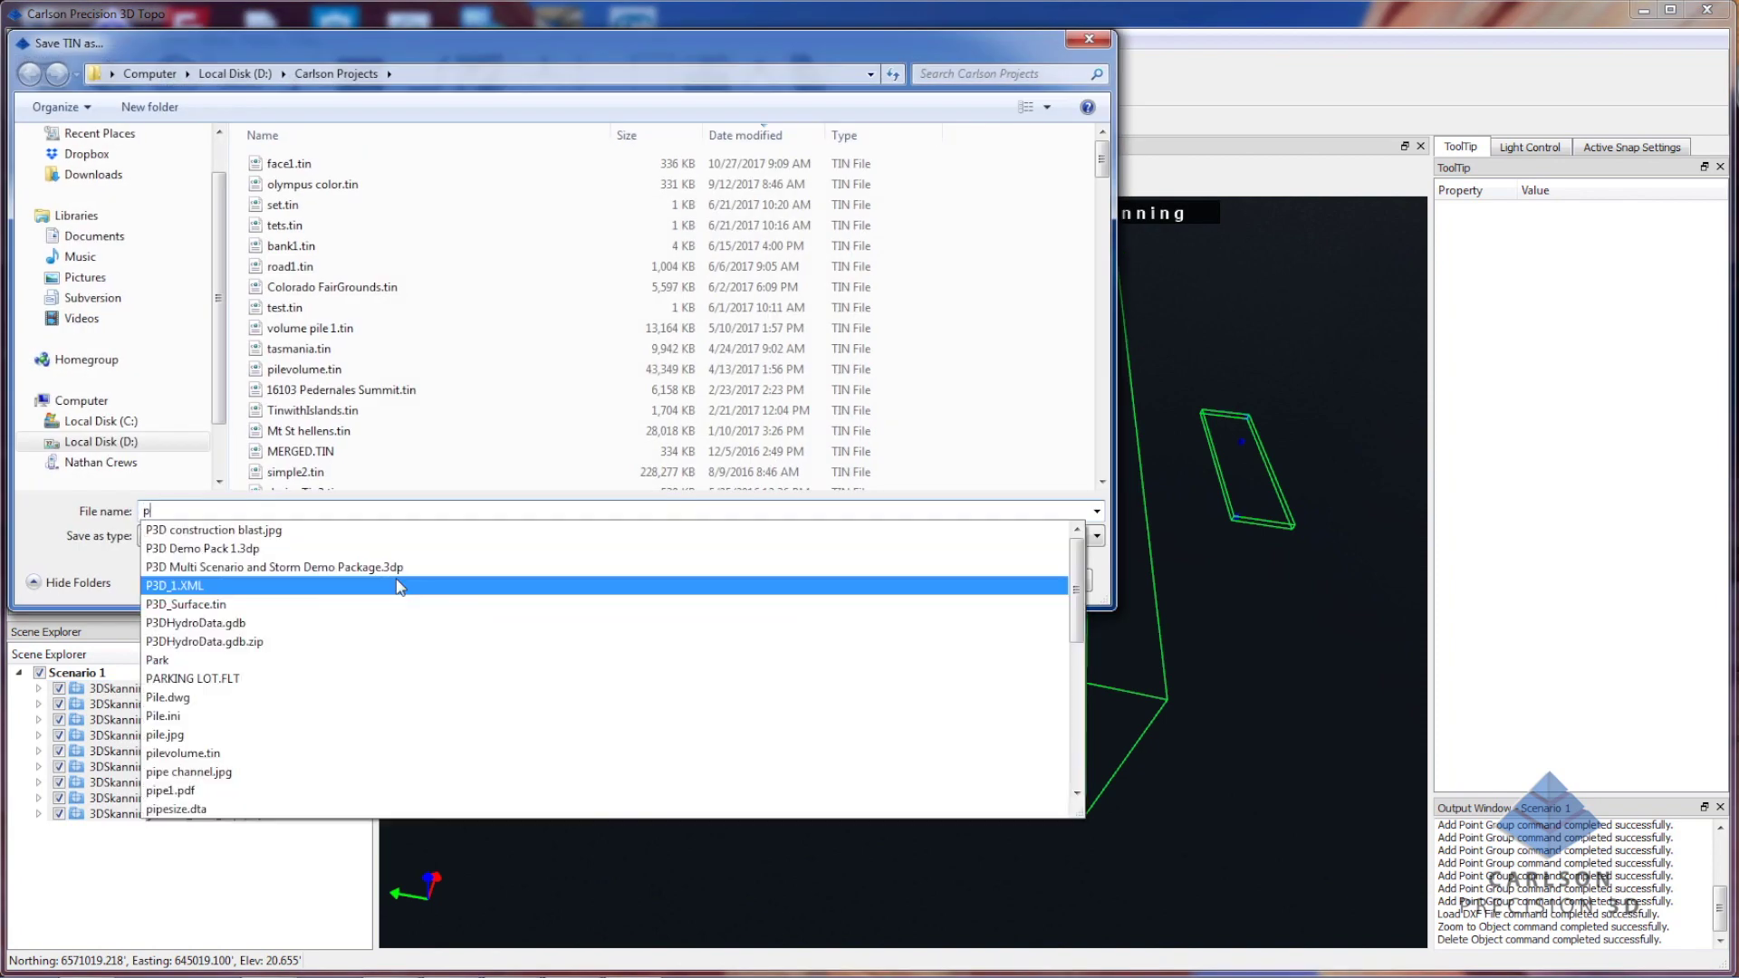
pyautogui.write('1')
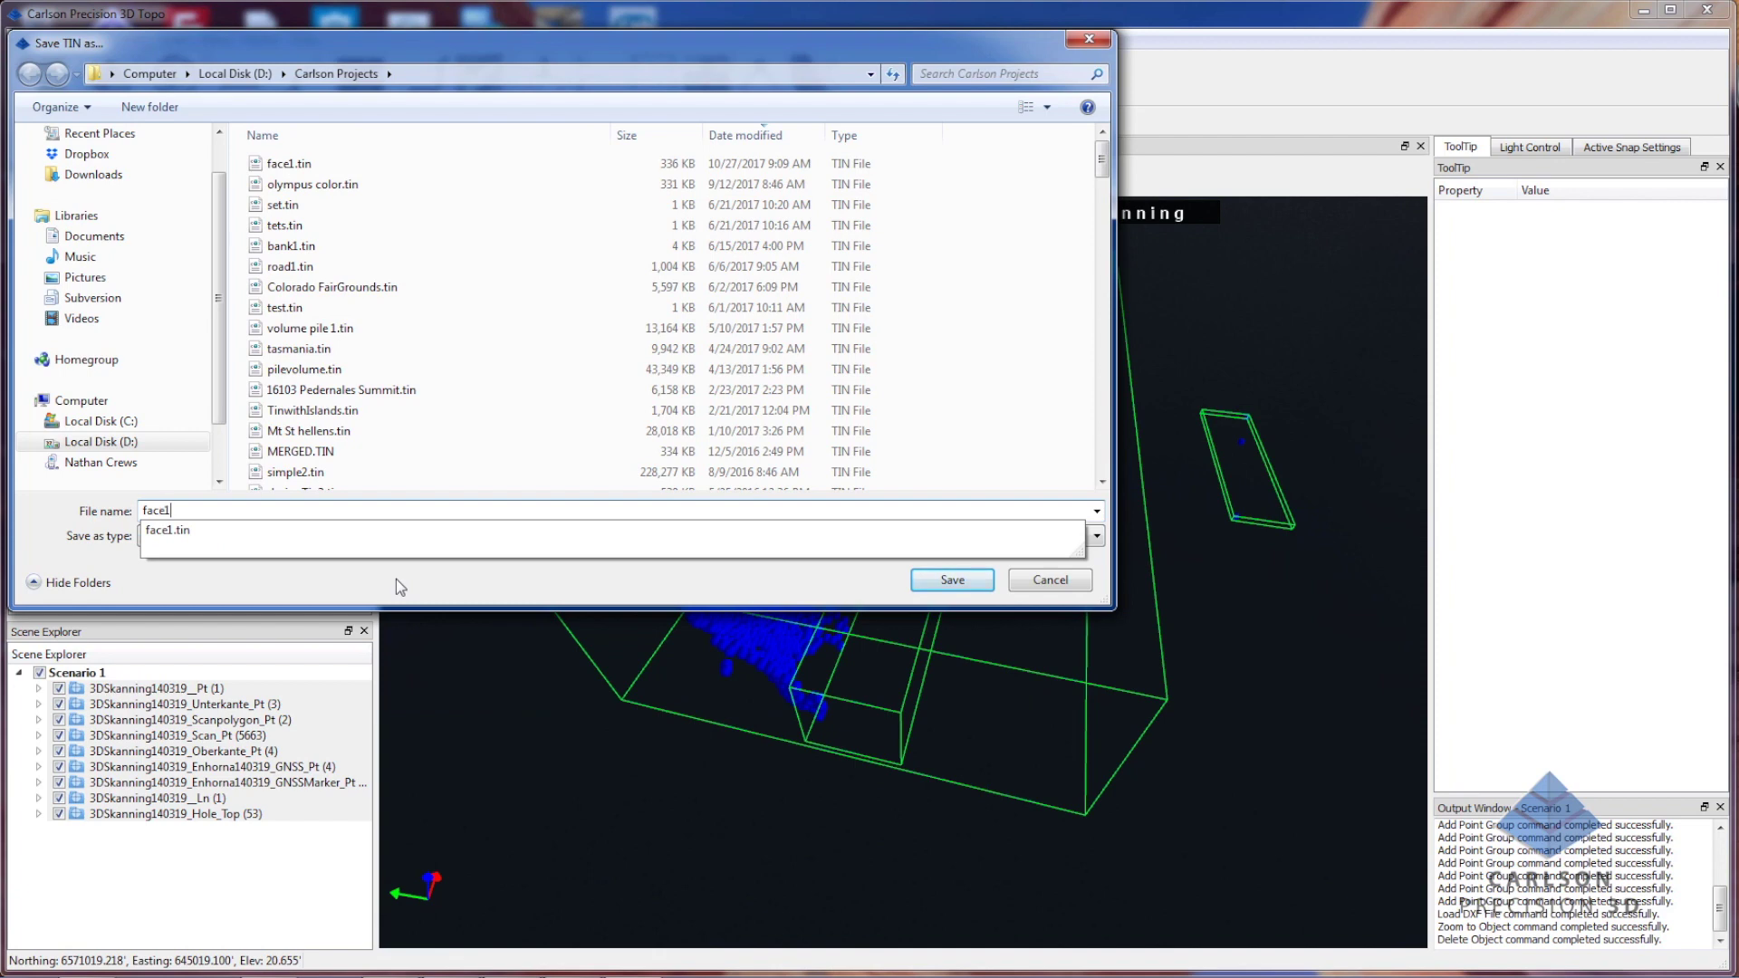
pyautogui.press('Return')
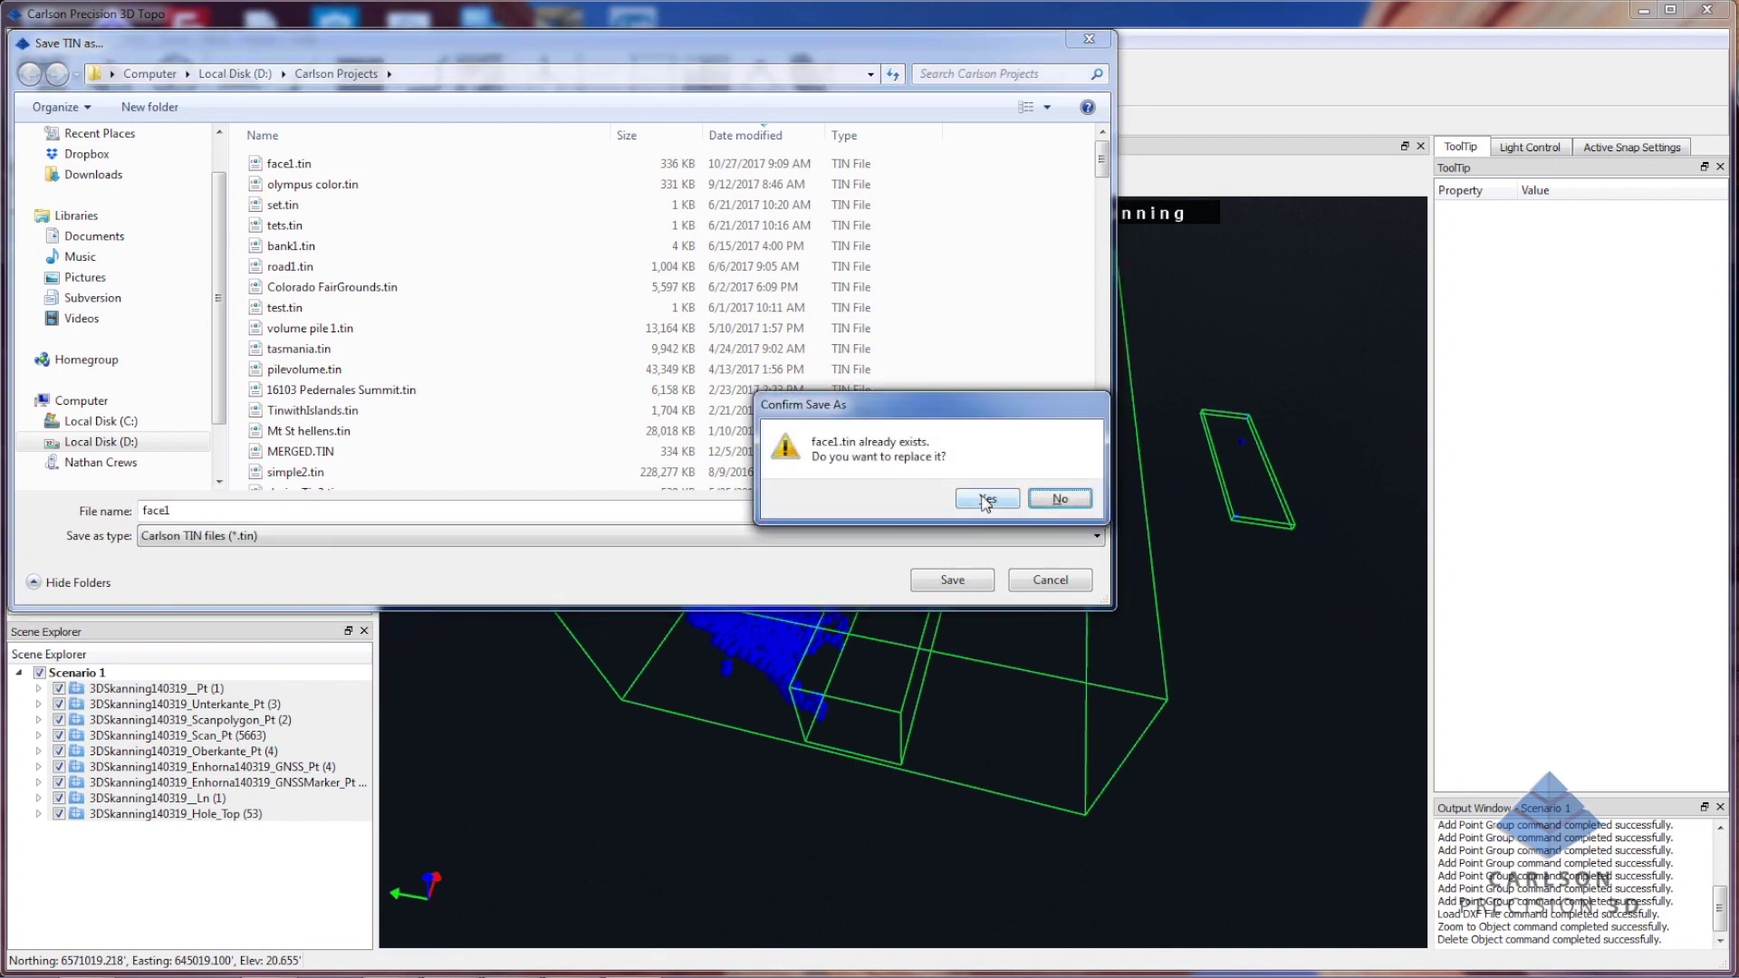
pyautogui.click(986, 501)
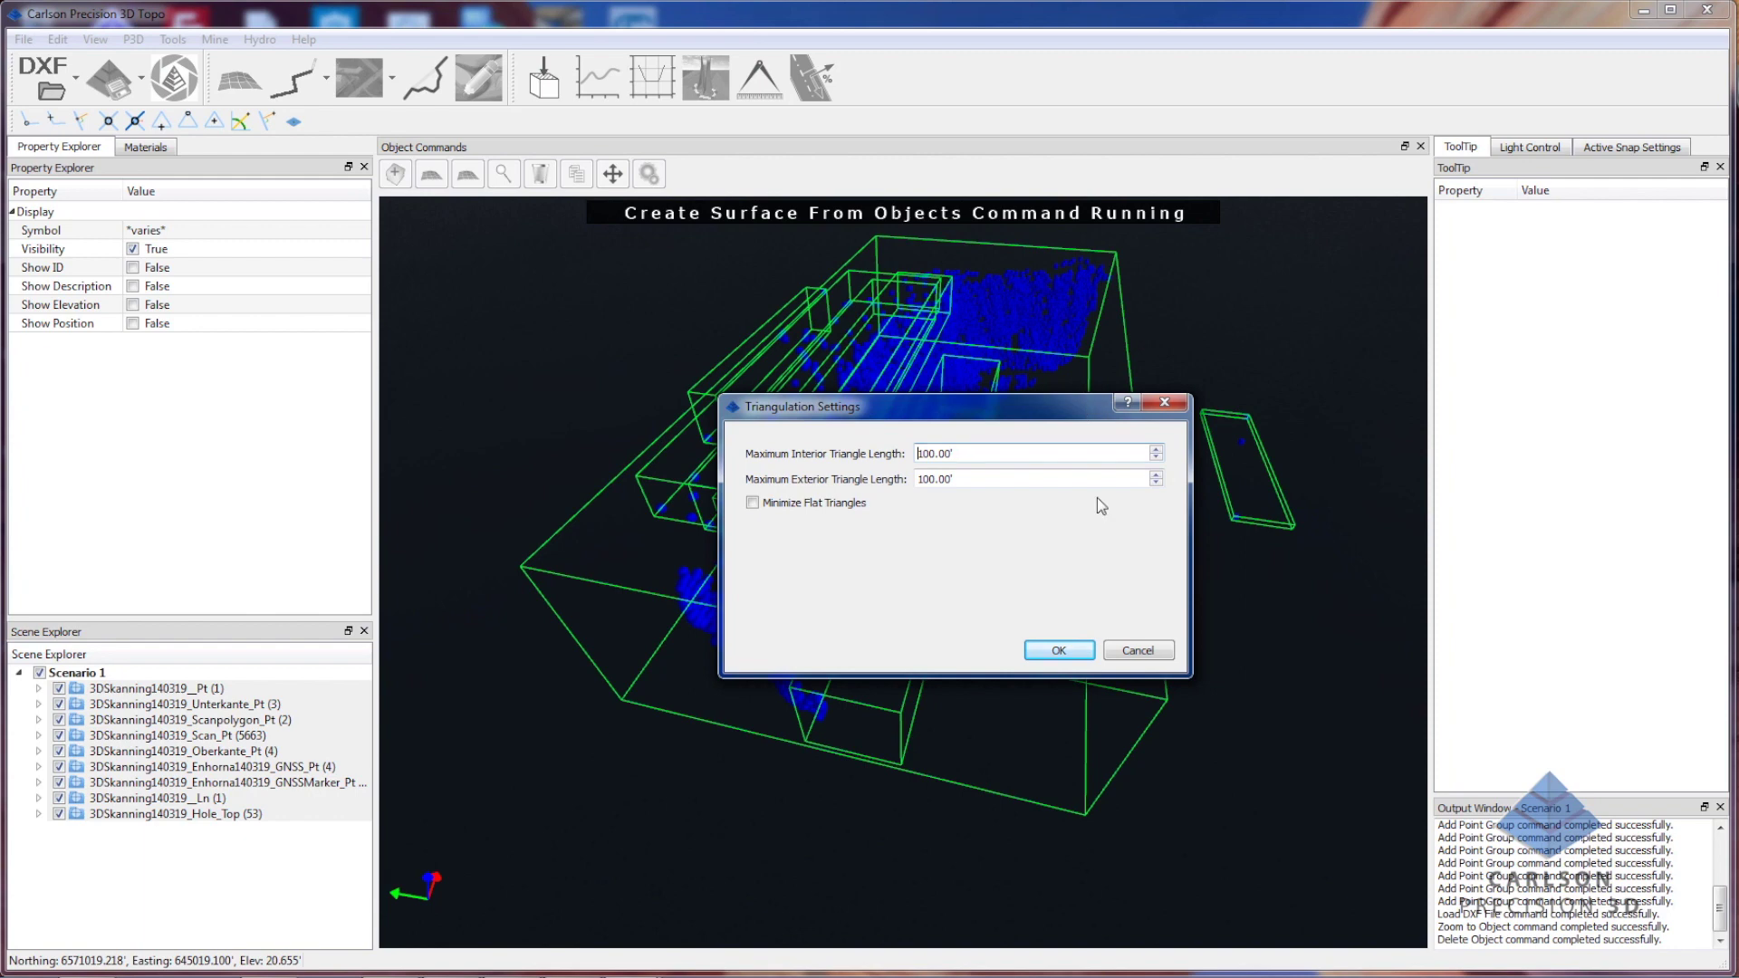
pyautogui.click(1059, 650)
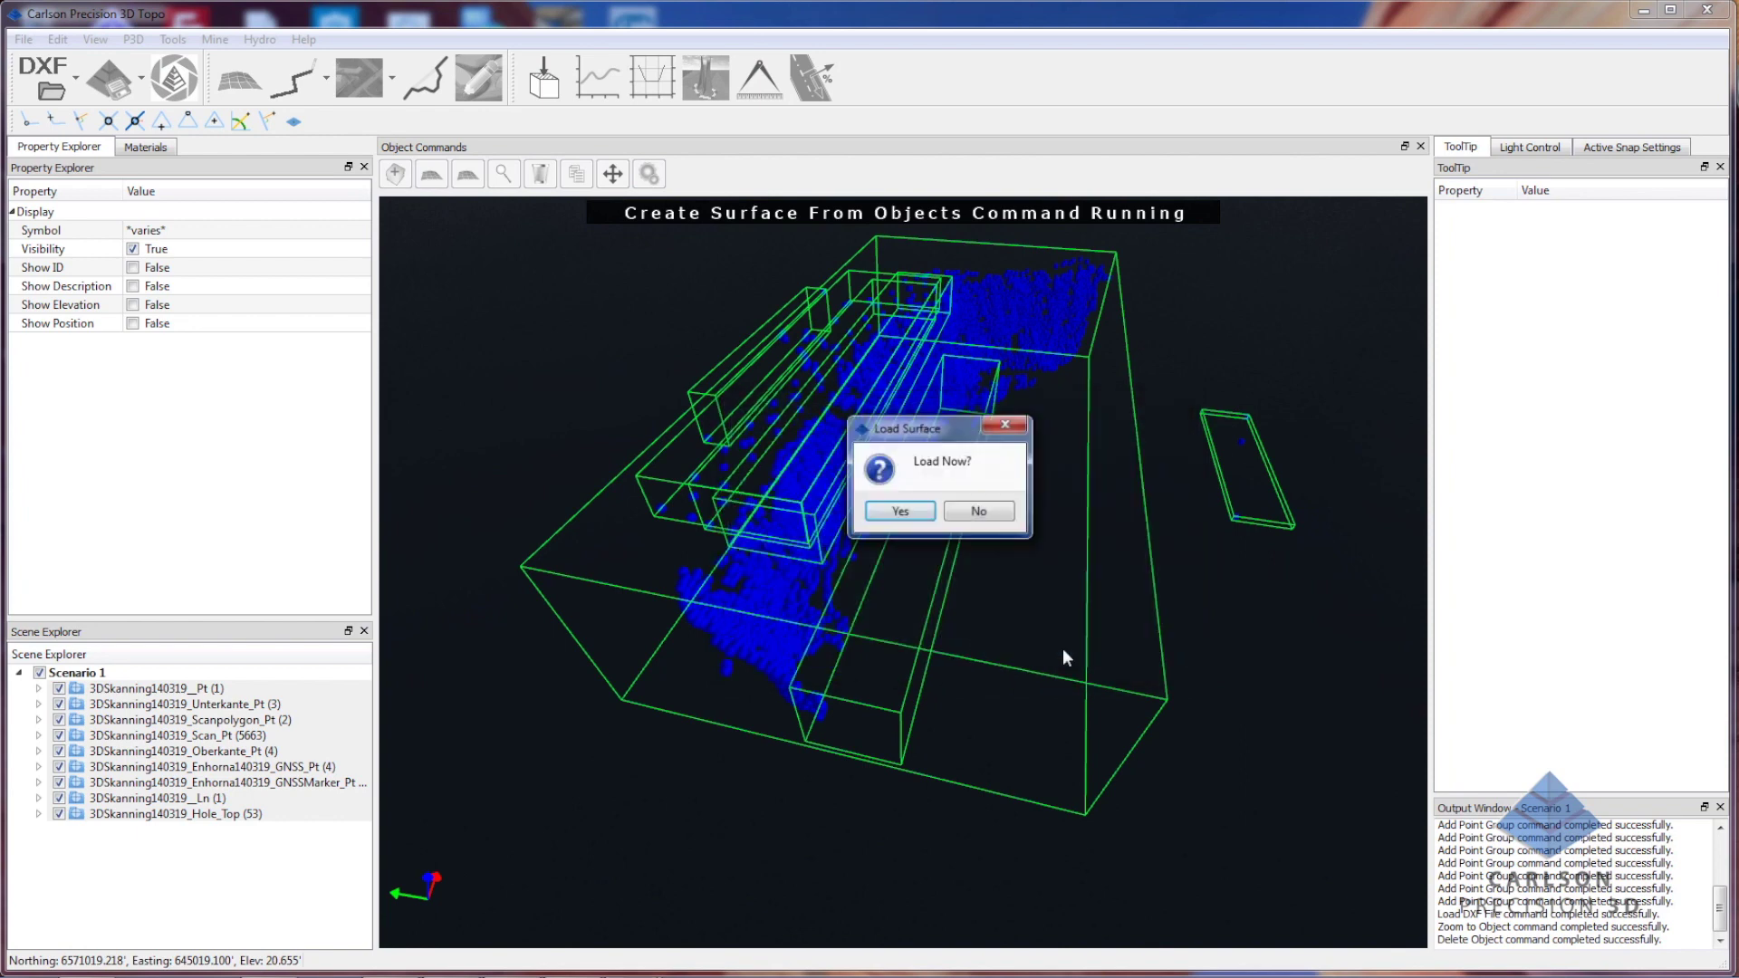
# Load face1.tin and hide the nine scan layers, Pt (1) through Hole_Top.
pyautogui.click(899, 511)
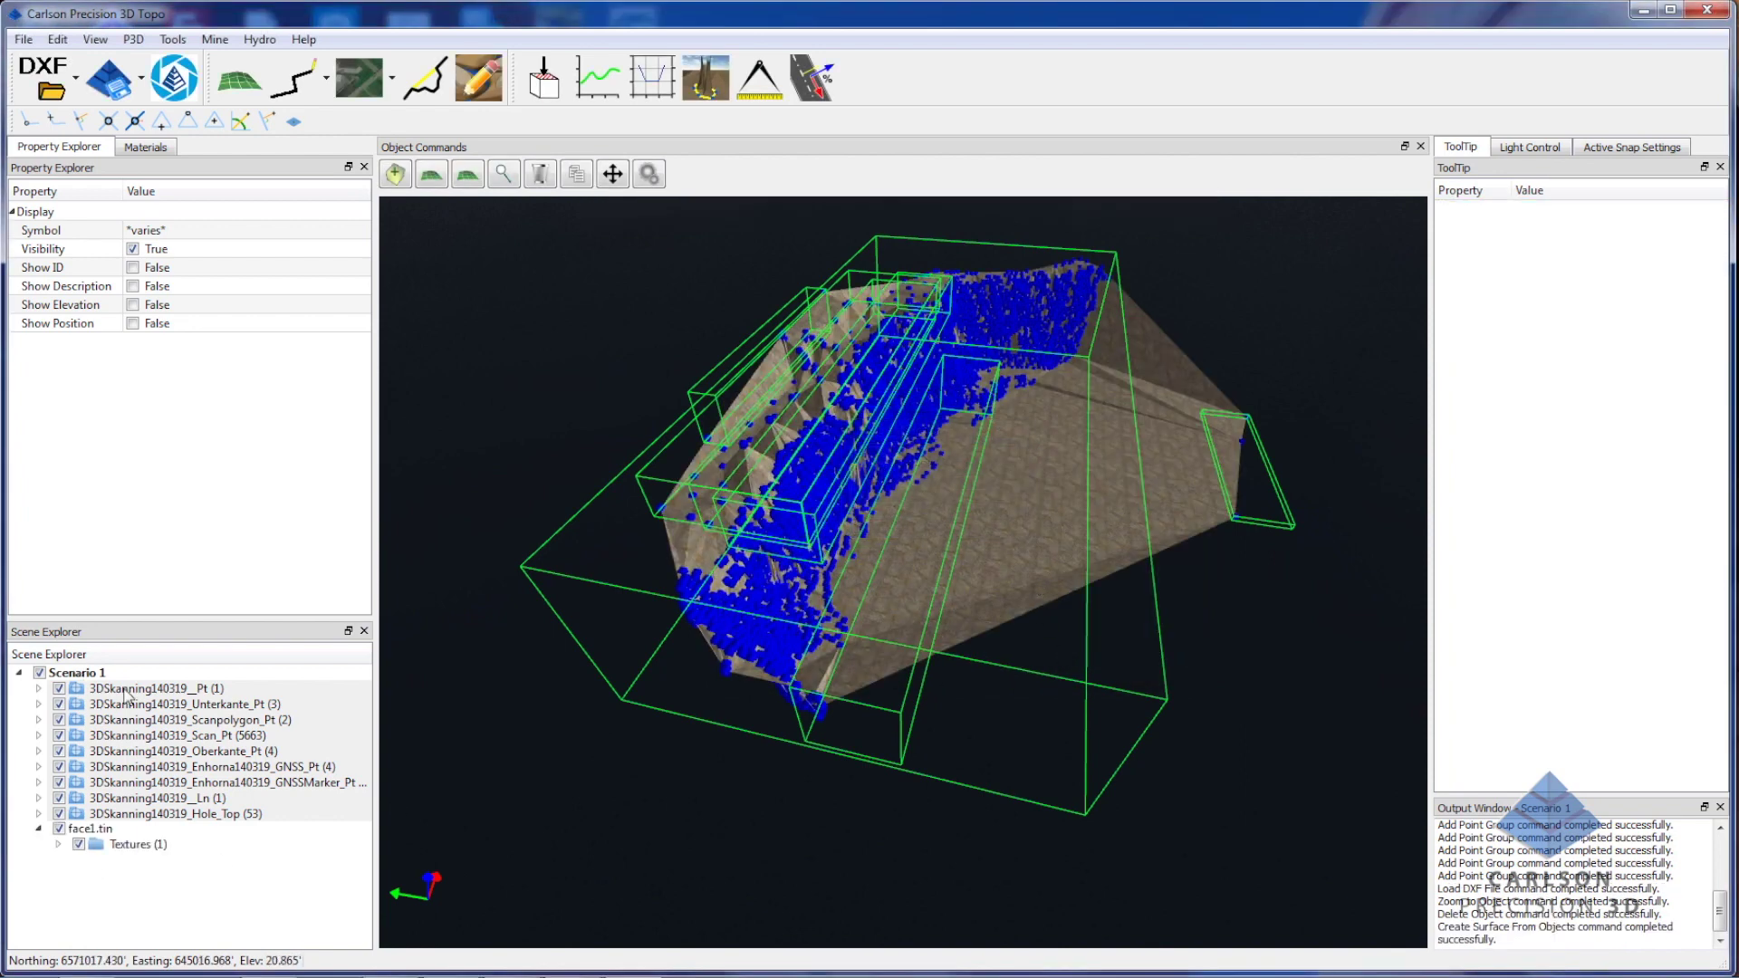
pyautogui.click(59, 688)
pyautogui.click(59, 704)
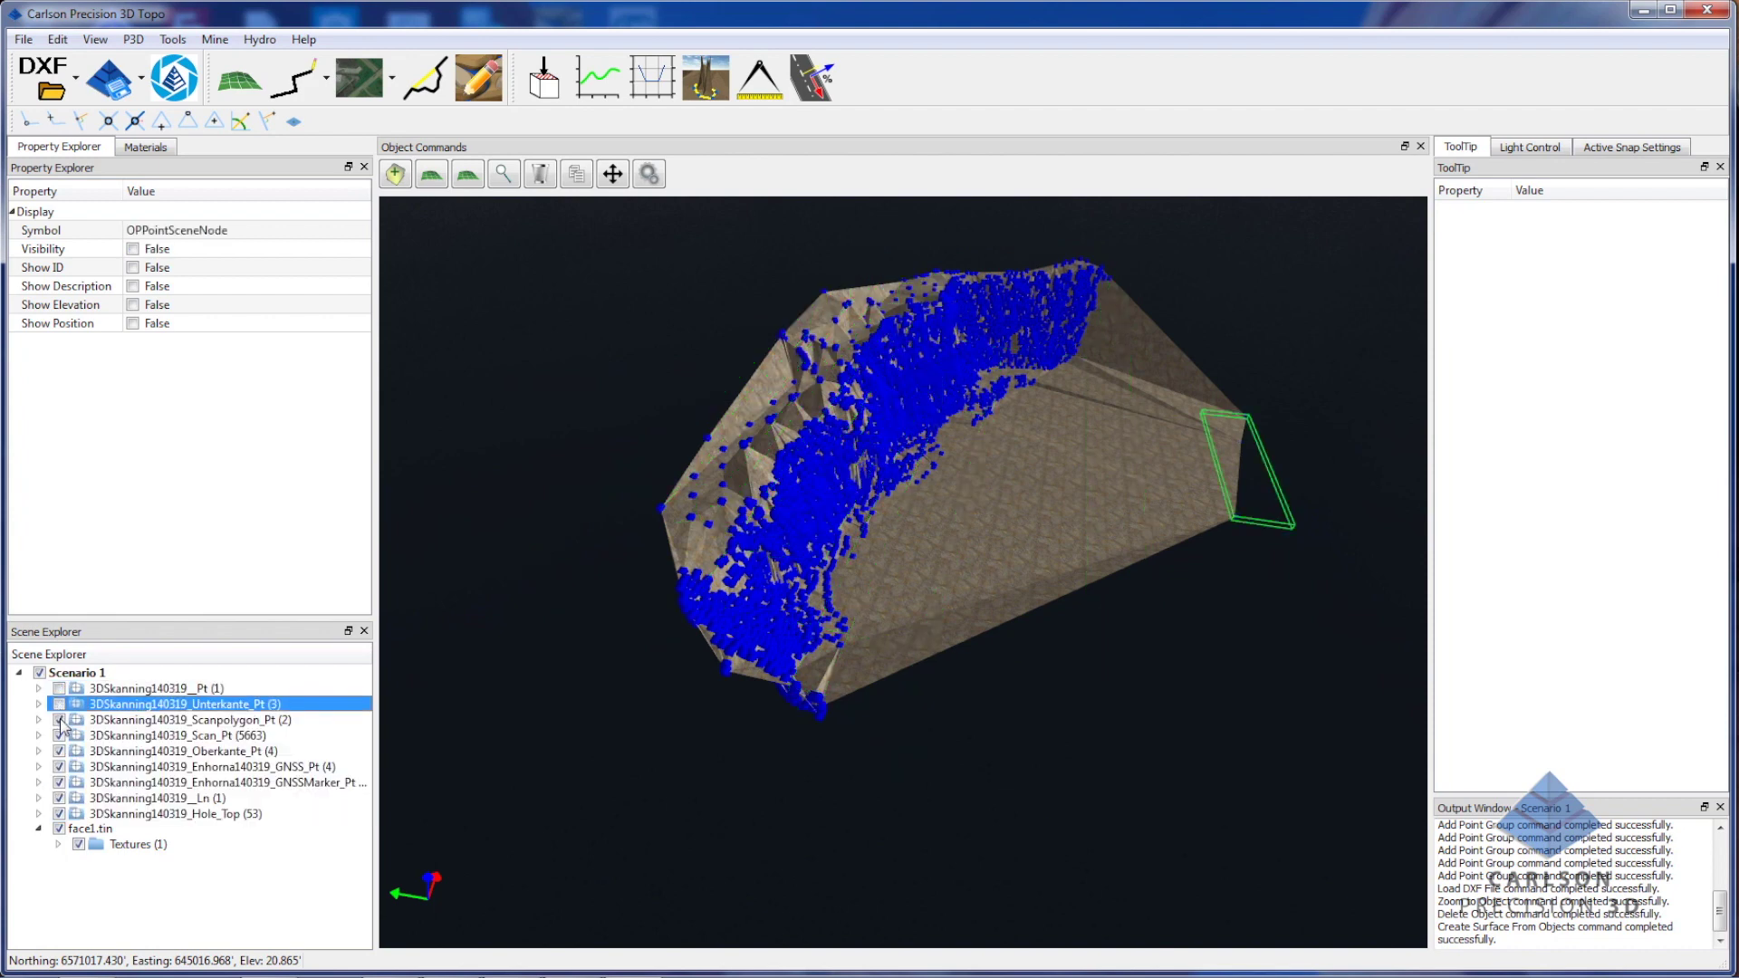
pyautogui.click(59, 719)
pyautogui.click(58, 734)
pyautogui.click(58, 751)
pyautogui.click(59, 766)
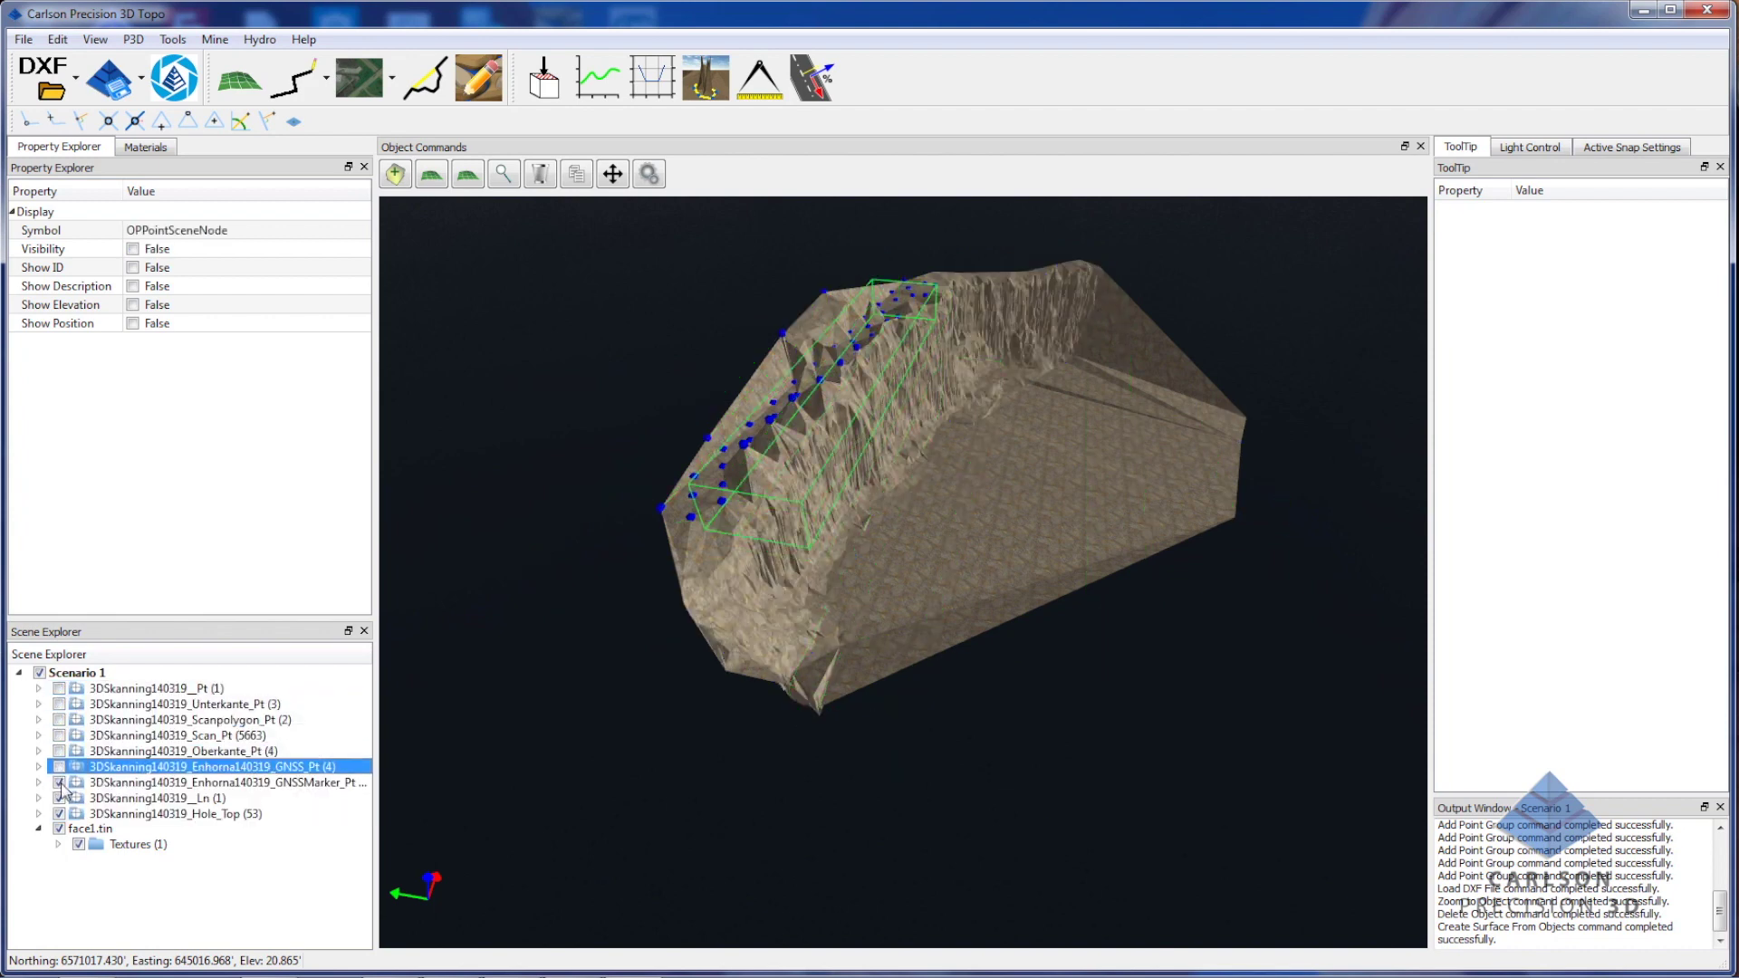
pyautogui.click(58, 782)
pyautogui.click(59, 798)
pyautogui.click(59, 813)
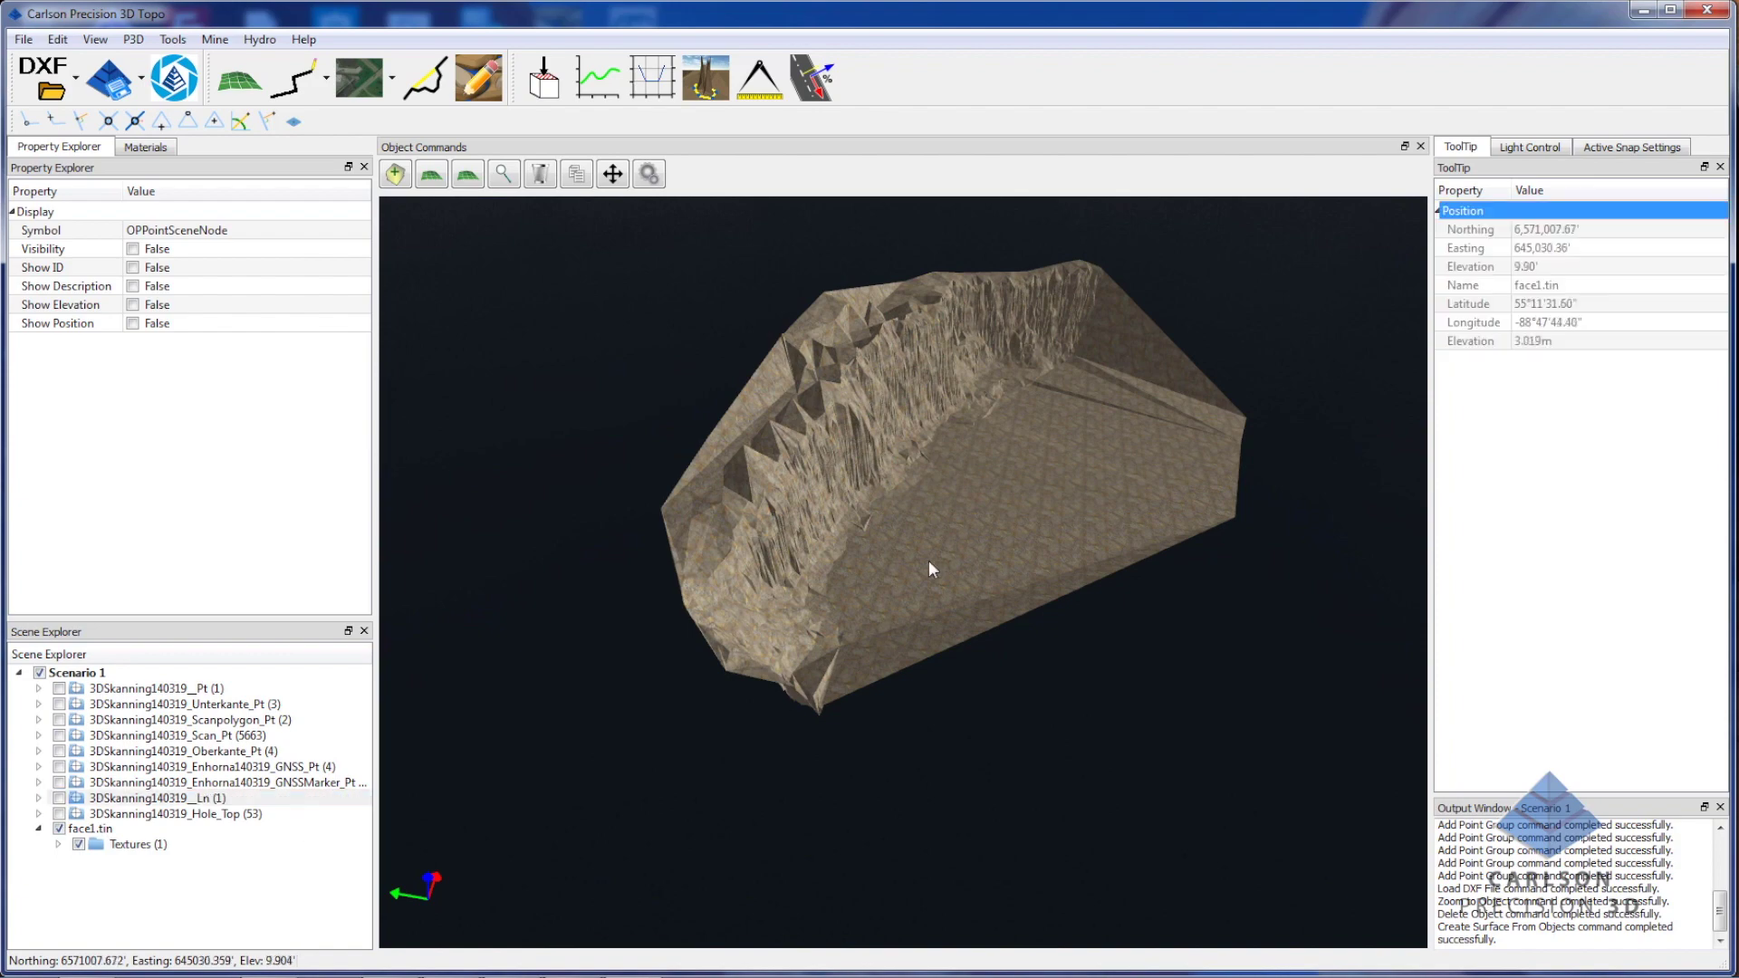
# Orbit and zoom to a close view of the pit wall on the face1.tin surface.
pyautogui.moveTo(927, 559); pyautogui.dragTo(802, 617)
pyautogui.scroll(5, 1069, 482)
pyautogui.scroll(-3, 826, 595)
pyautogui.scroll(6, 802, 616)
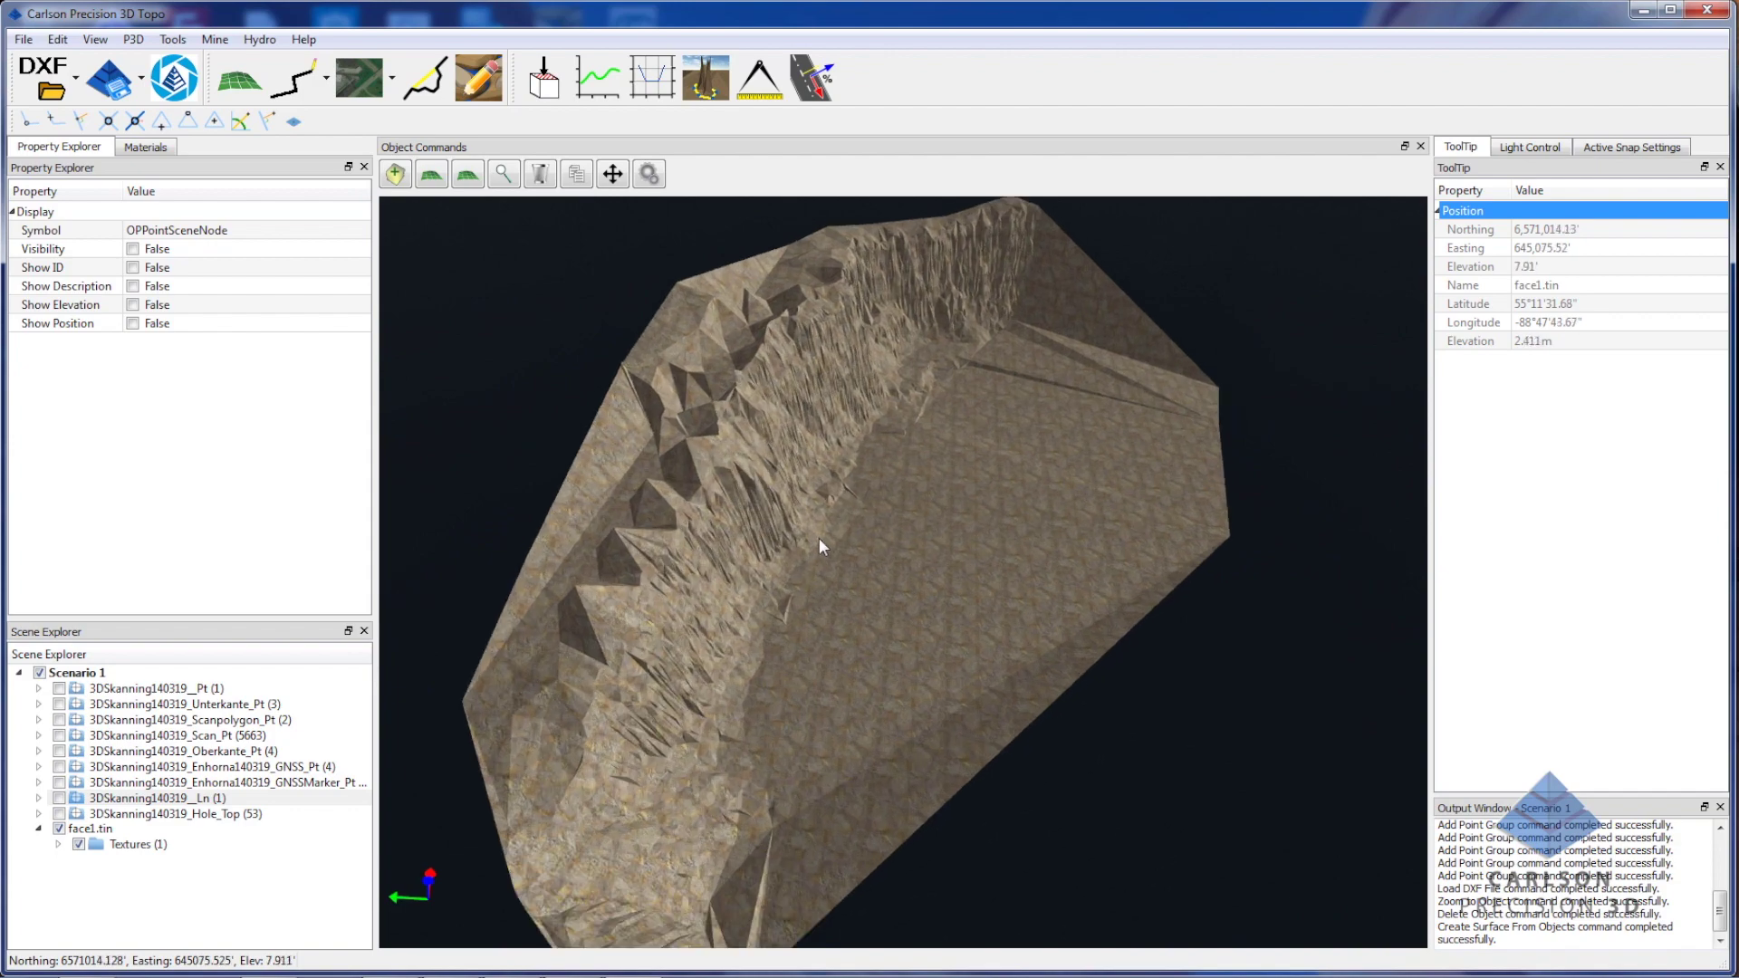
pyautogui.scroll(-2, 1037, 622)
pyautogui.moveTo(994, 602); pyautogui.dragTo(1060, 383)
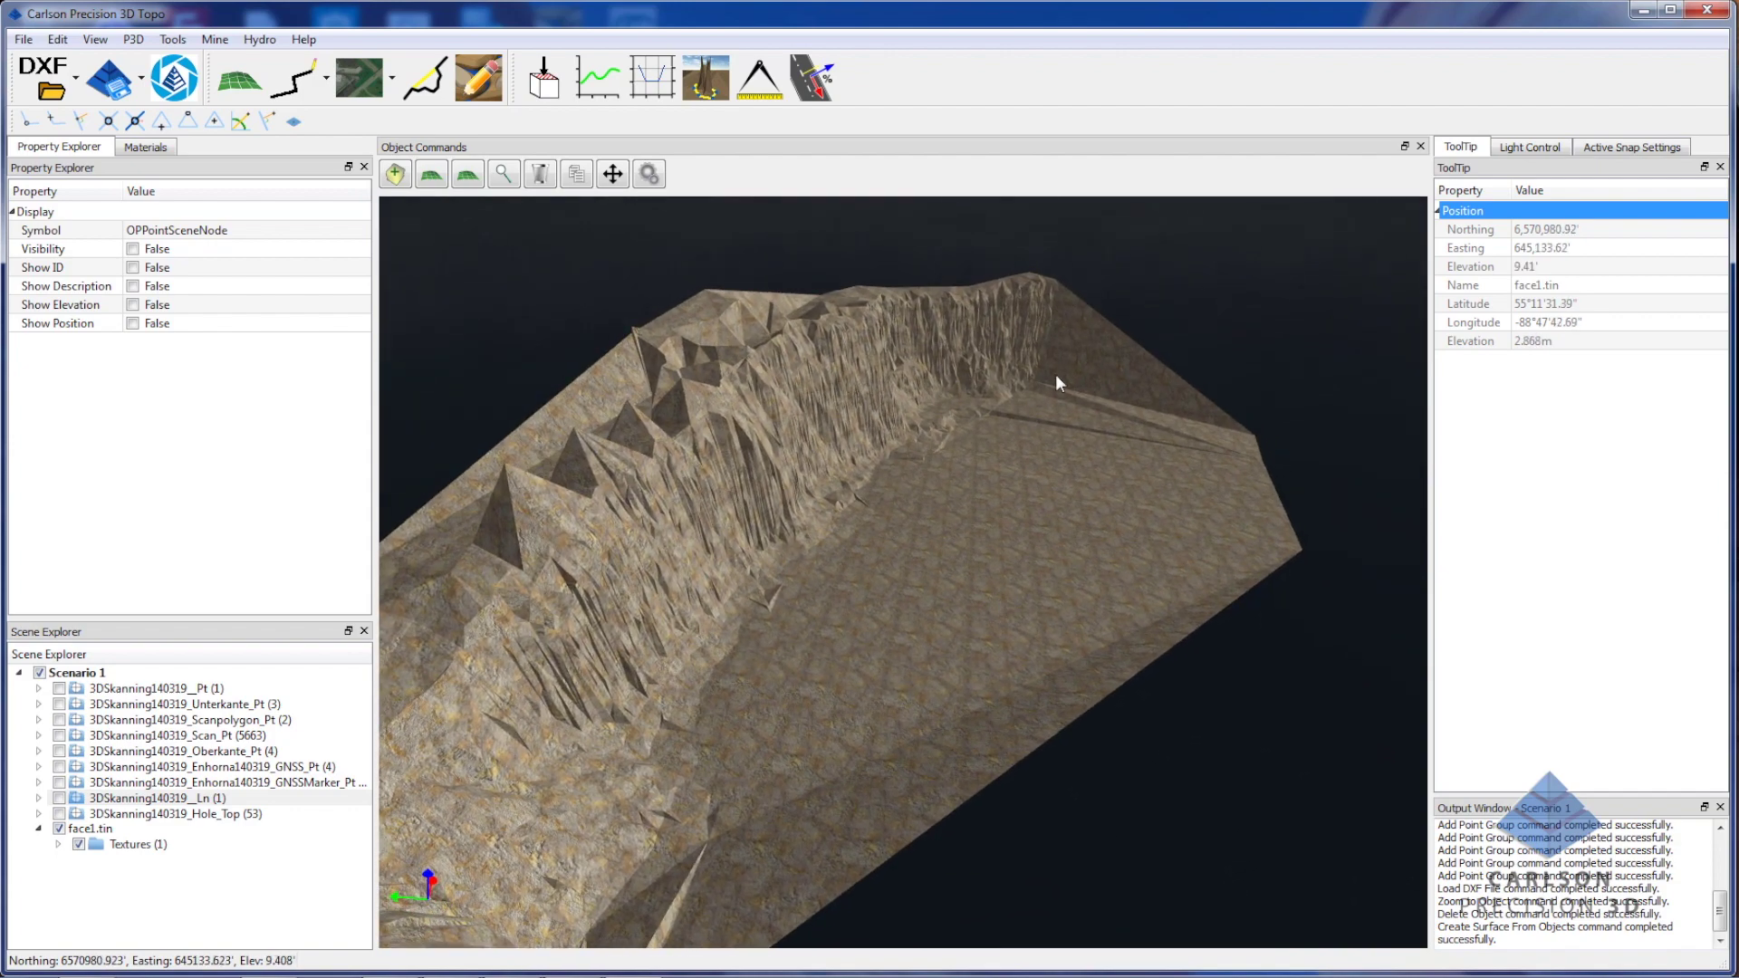
pyautogui.moveTo(606, 589); pyautogui.dragTo(698, 717)
pyautogui.moveTo(721, 786); pyautogui.dragTo(723, 785)
# Start Edit Surface on face1.tin and fix the first spike point on the pit wall.
pyautogui.click(722, 785)
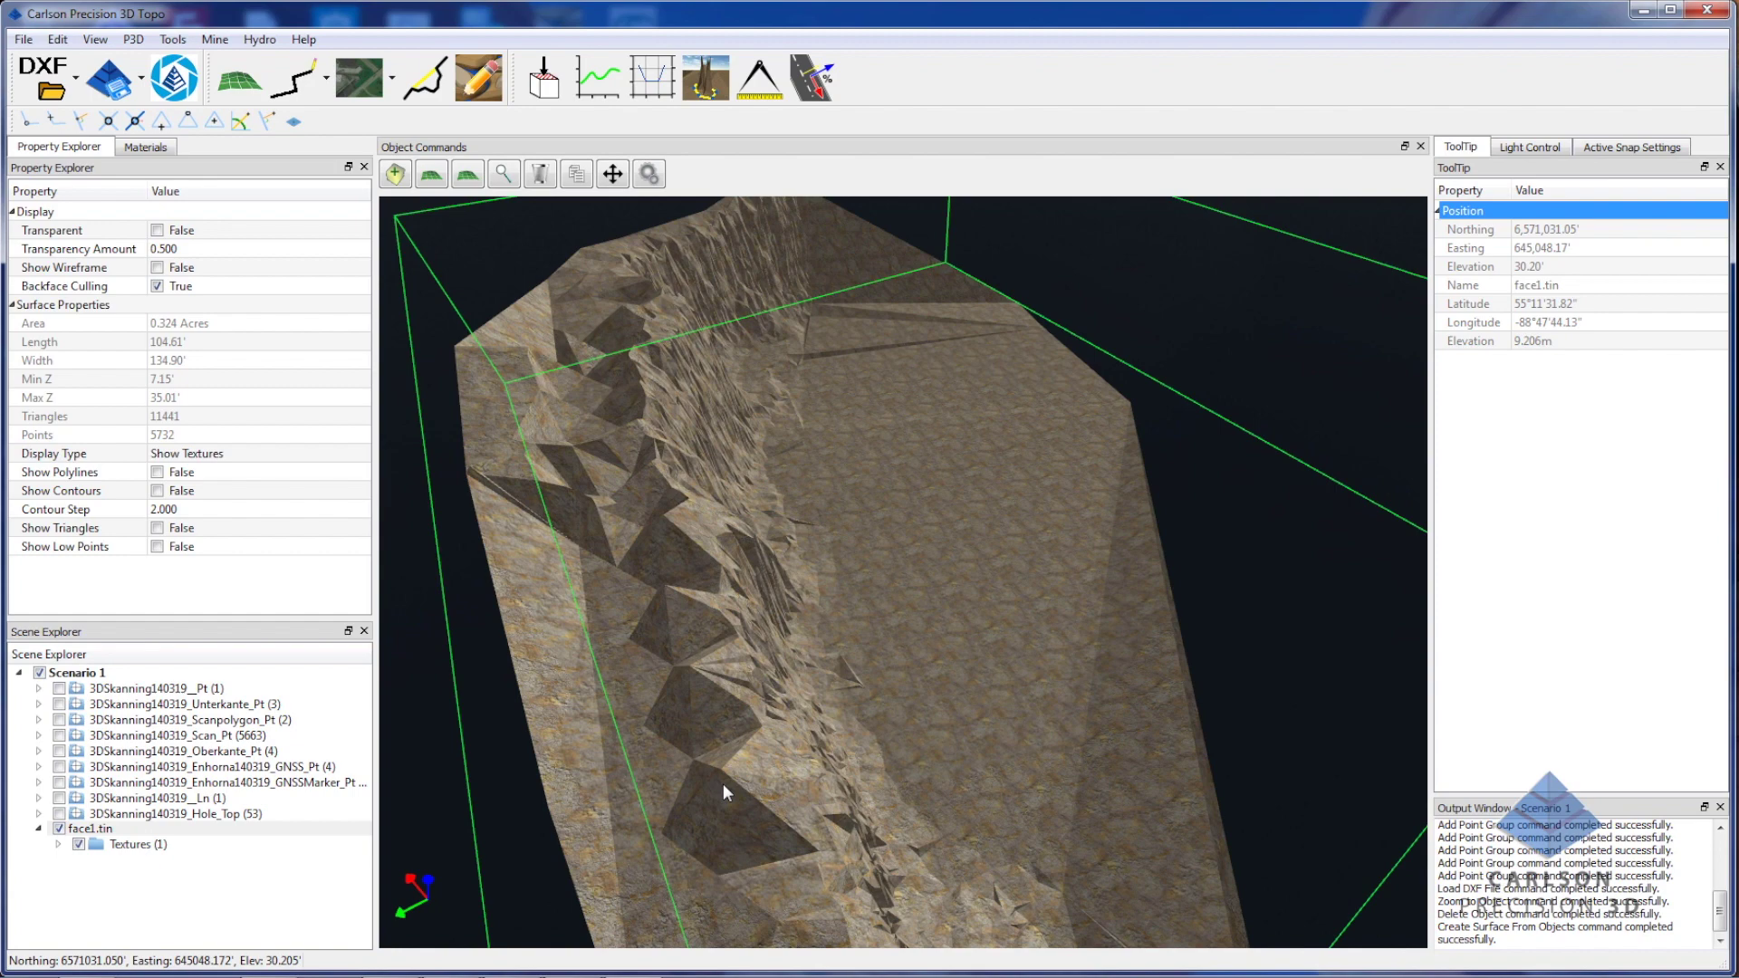
pyautogui.rightClick(722, 784)
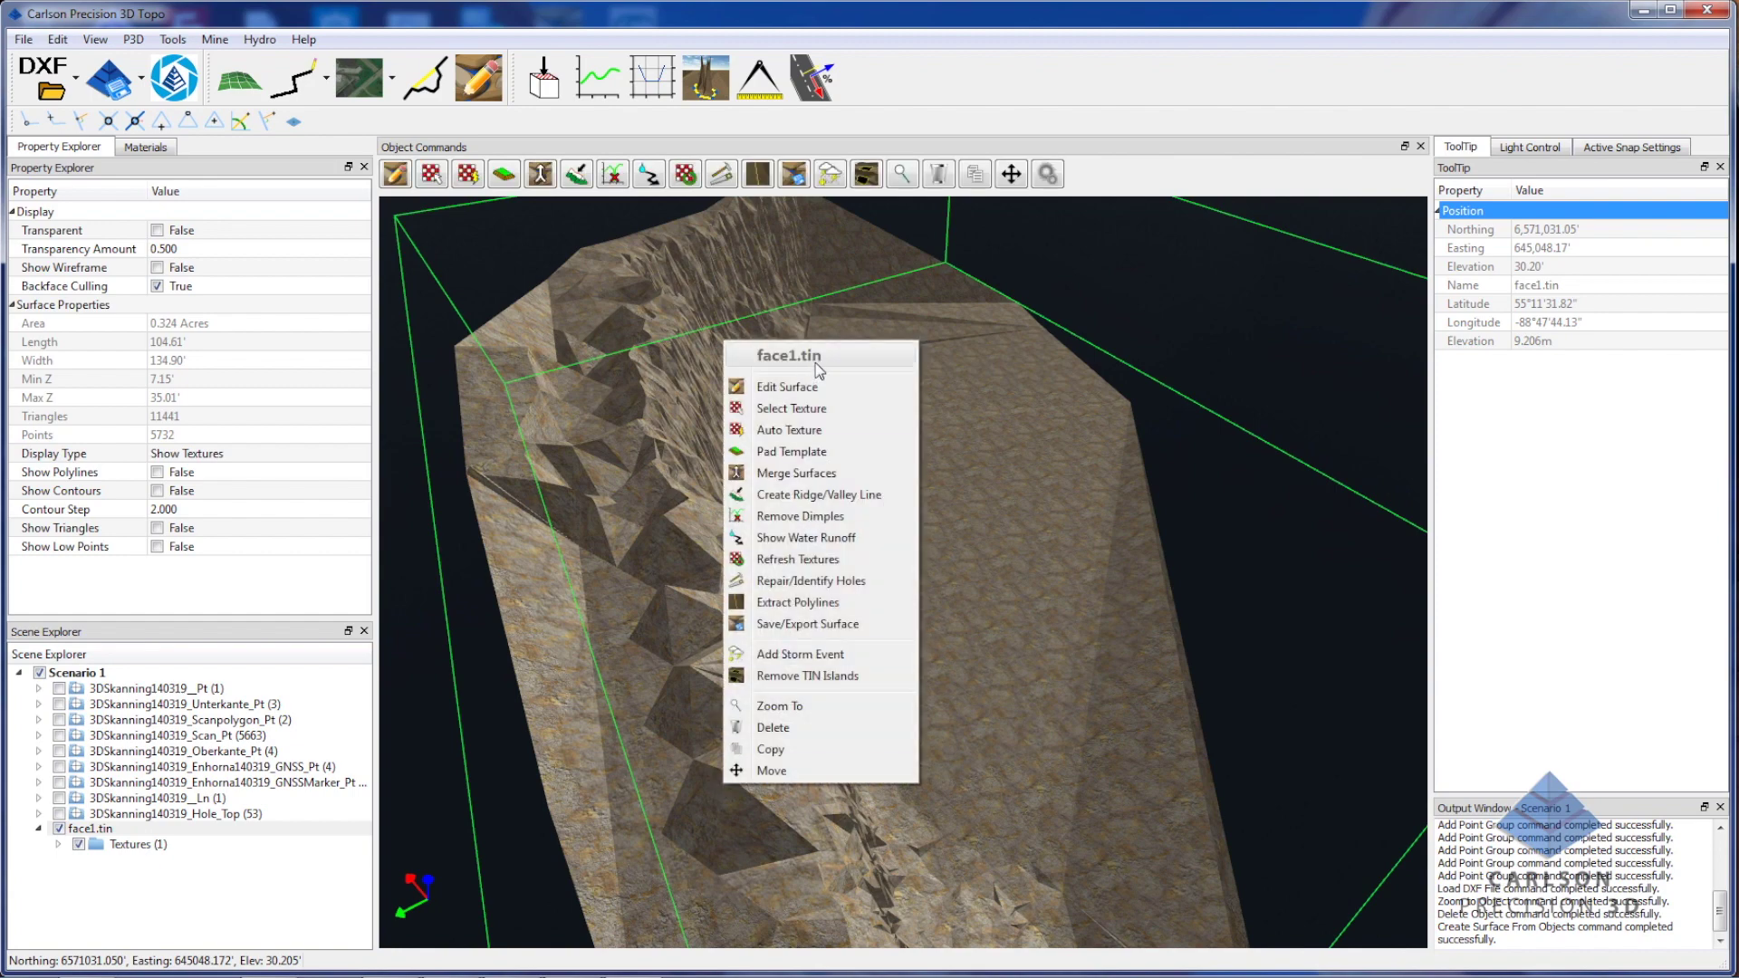
pyautogui.click(788, 390)
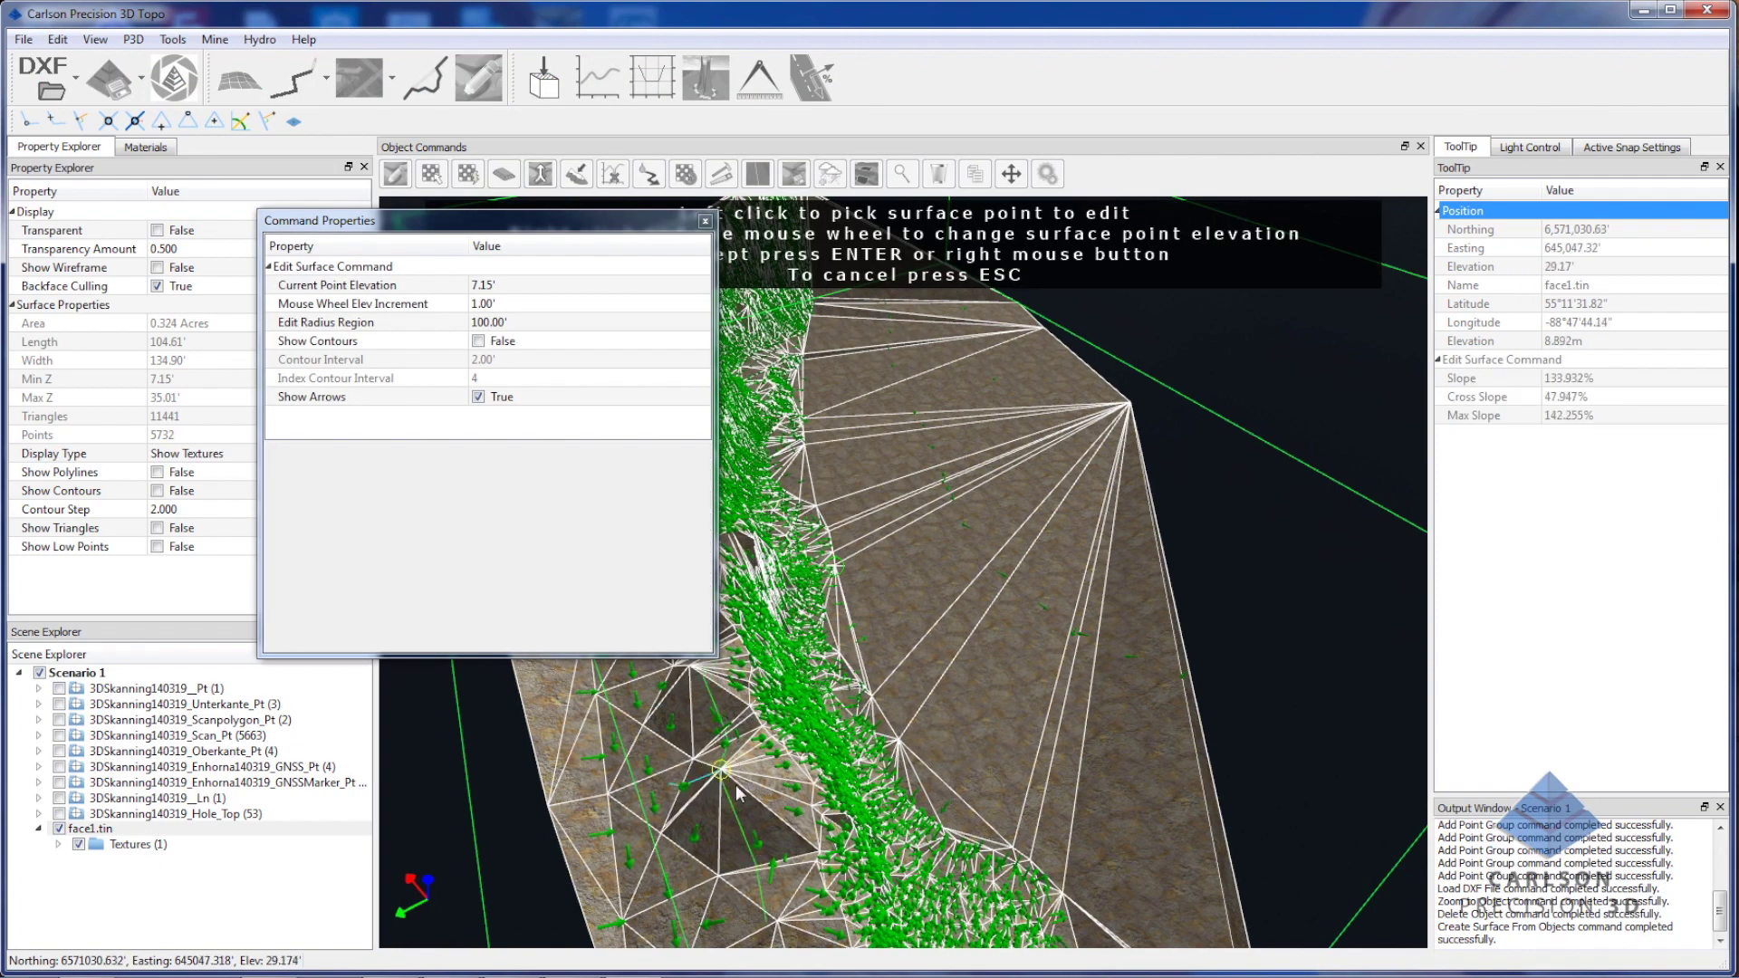
pyautogui.click(723, 772)
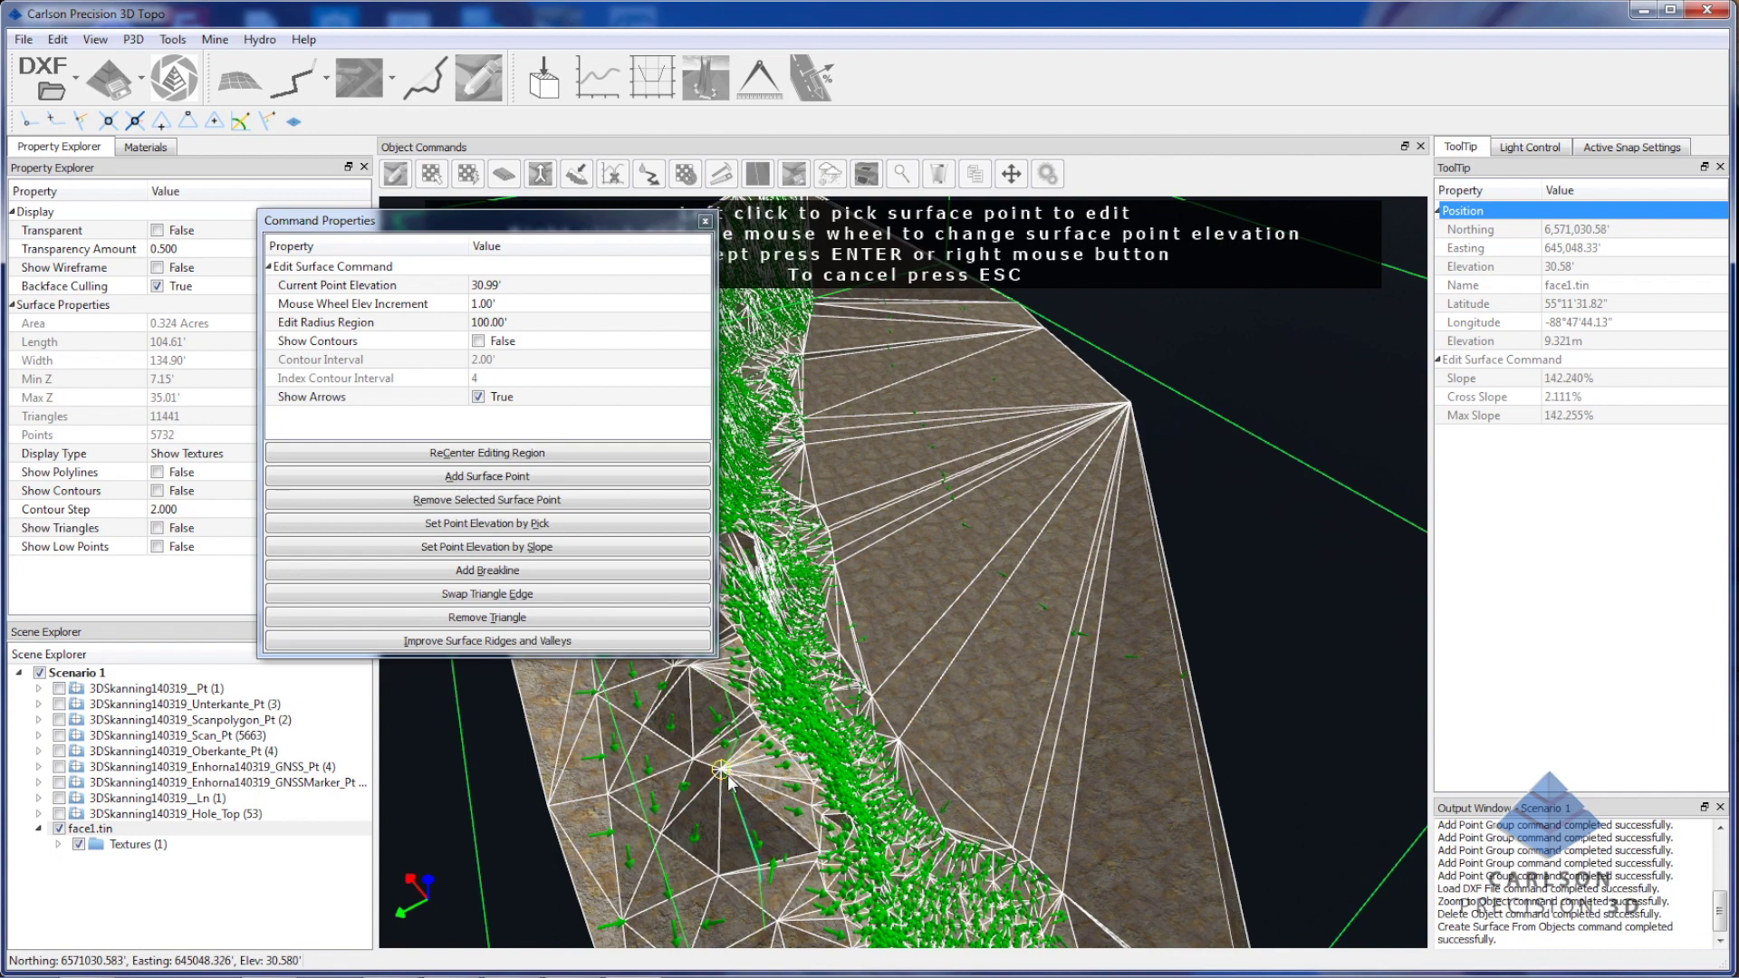
pyautogui.rightClick(735, 788)
pyautogui.moveTo(736, 788)
pyautogui.mouseDown(button='middle')
pyautogui.moveTo(876, 736)
pyautogui.moveTo(1014, 716)
pyautogui.mouseUp(button='middle')
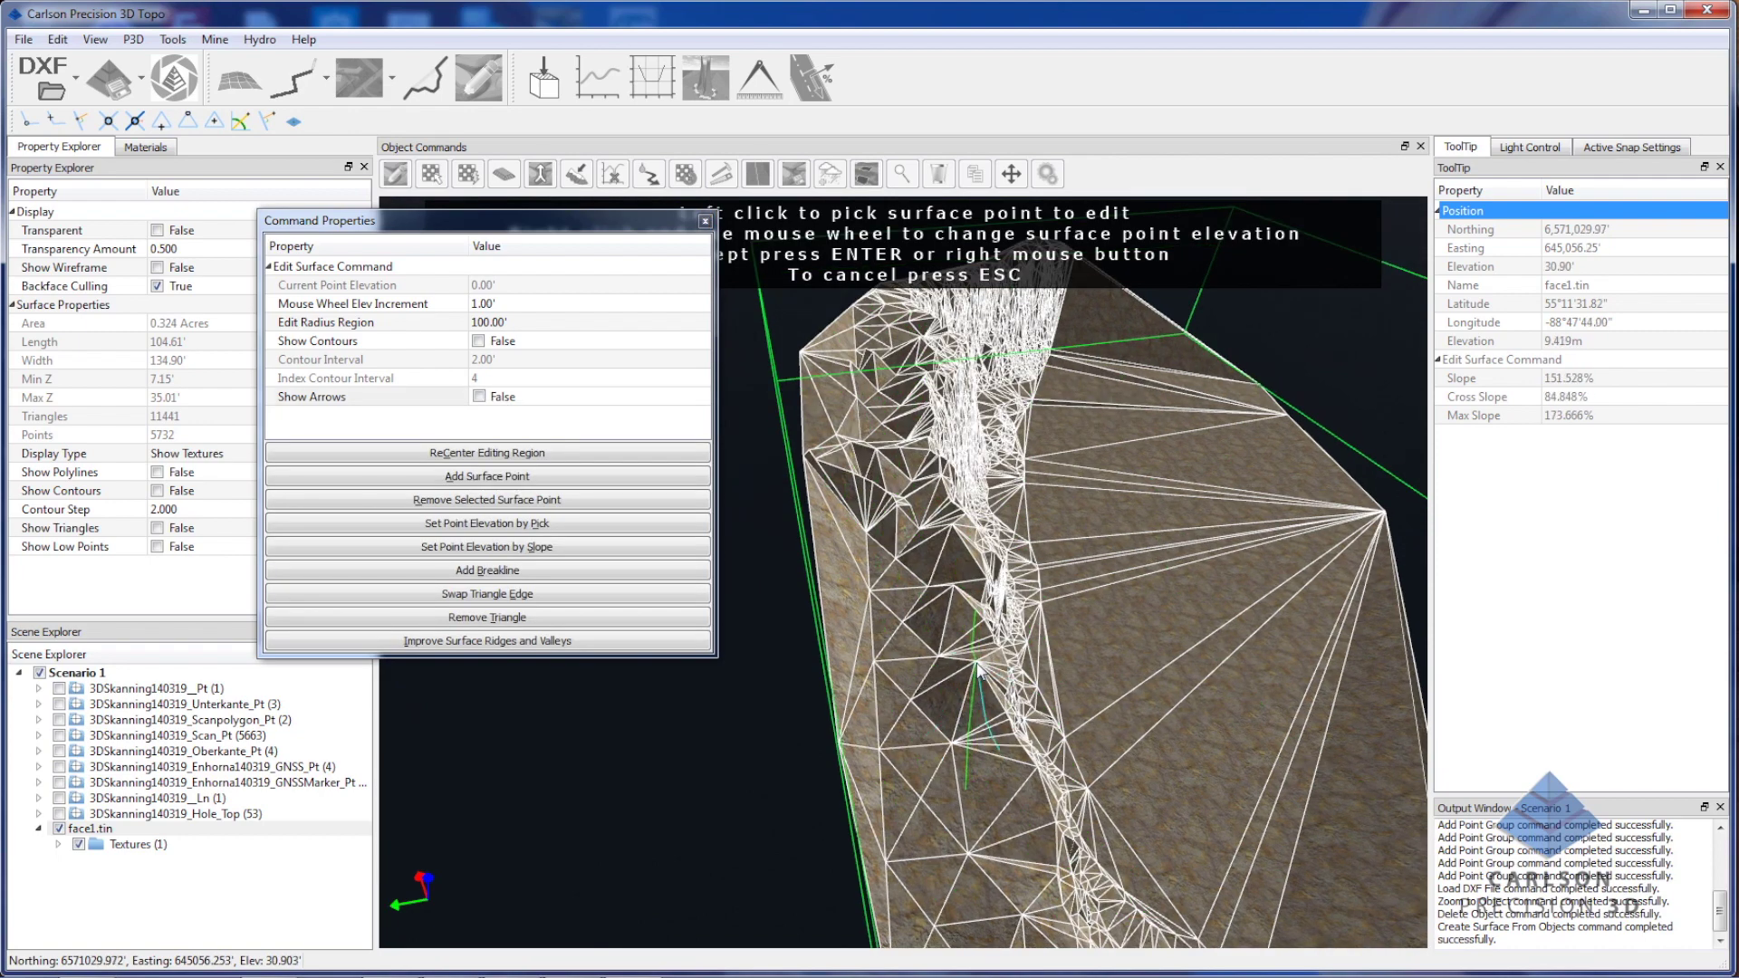
# Edit further spike points along the wall and its top, then finish the editing session.
pyautogui.click(977, 670)
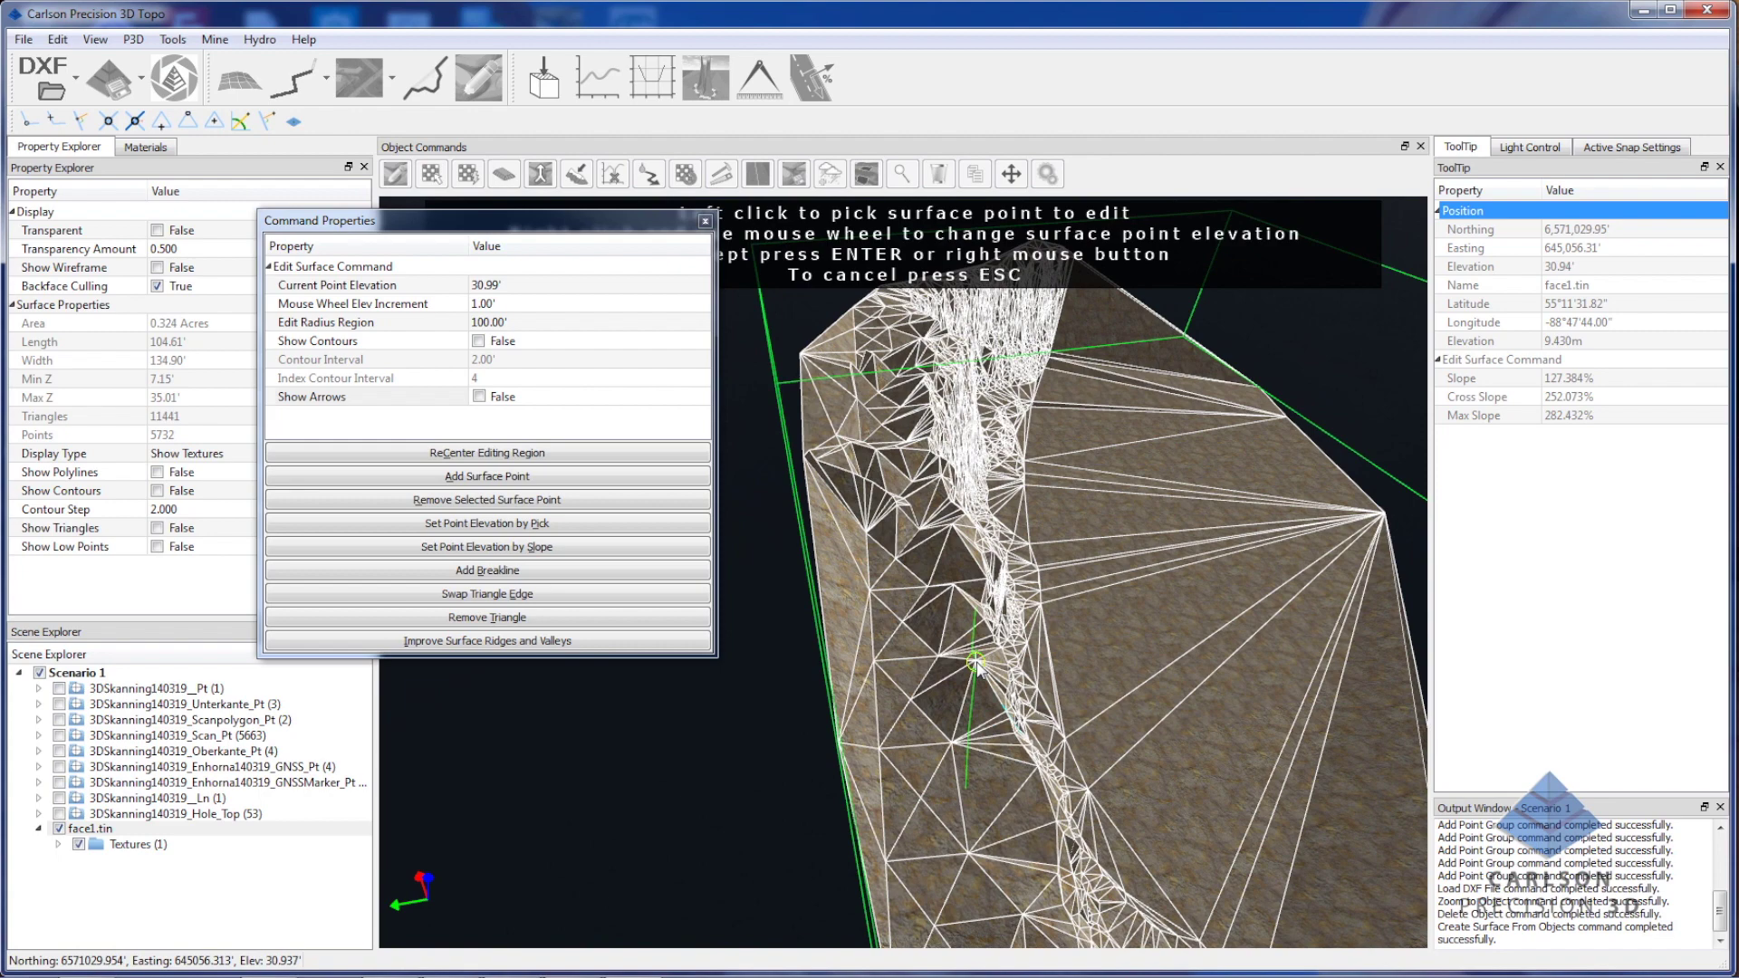
pyautogui.press('Return')
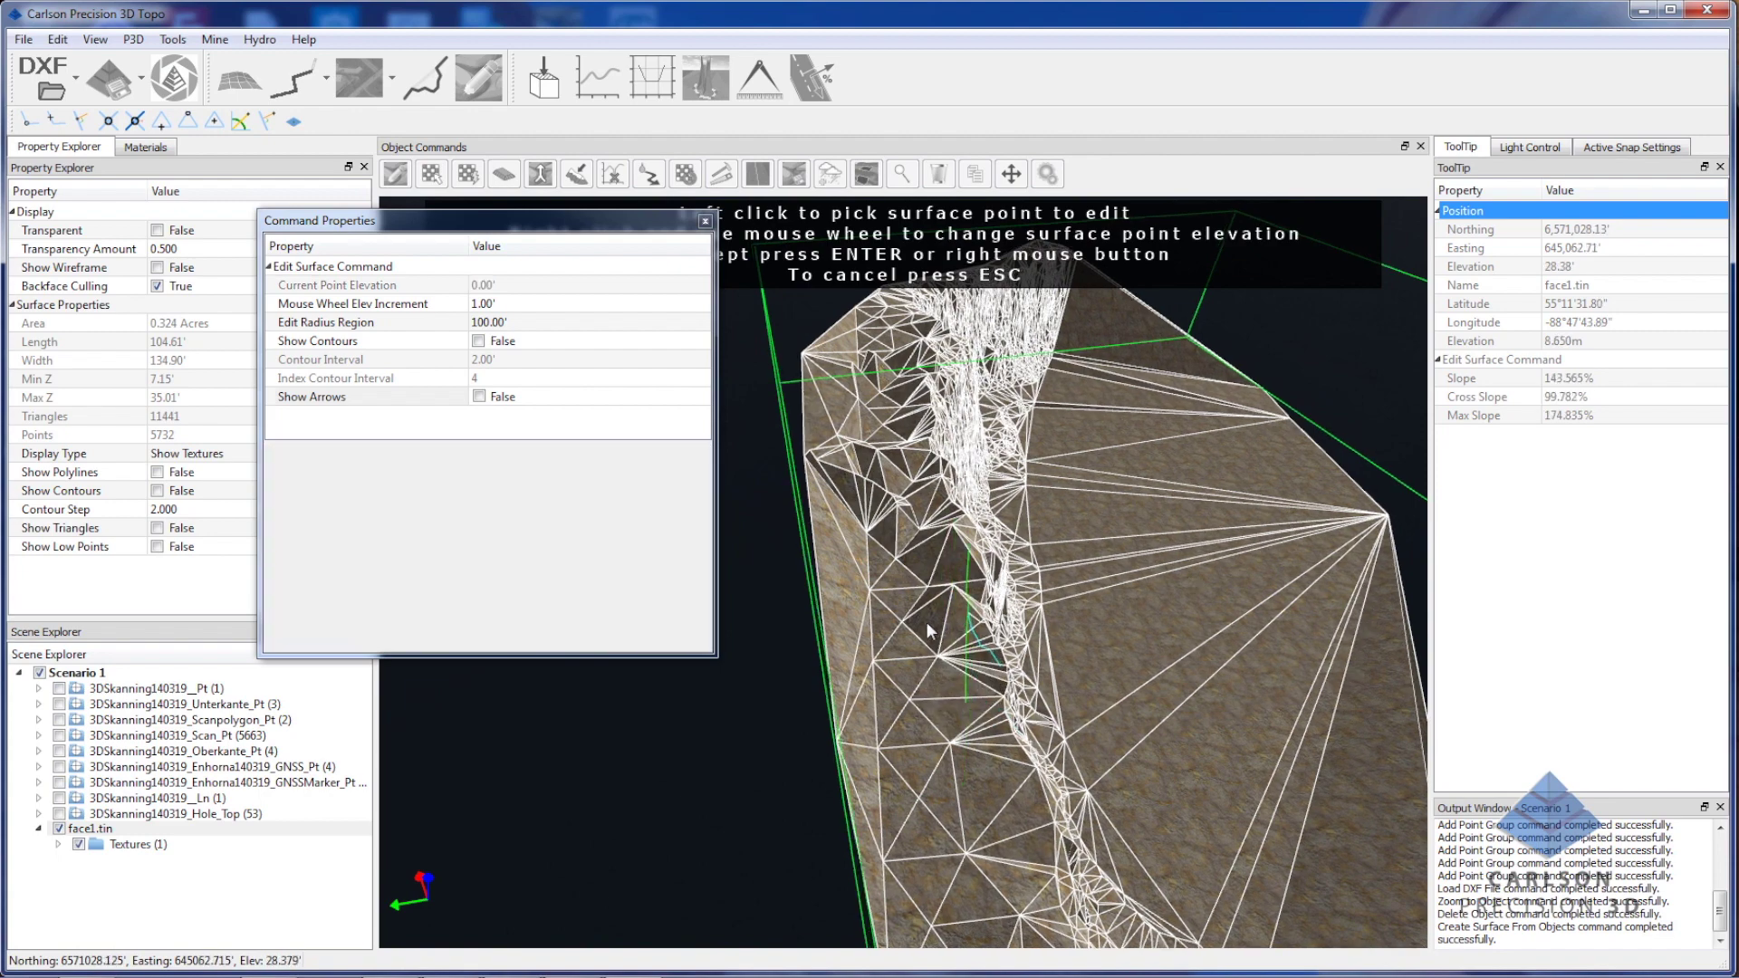
pyautogui.click(959, 559)
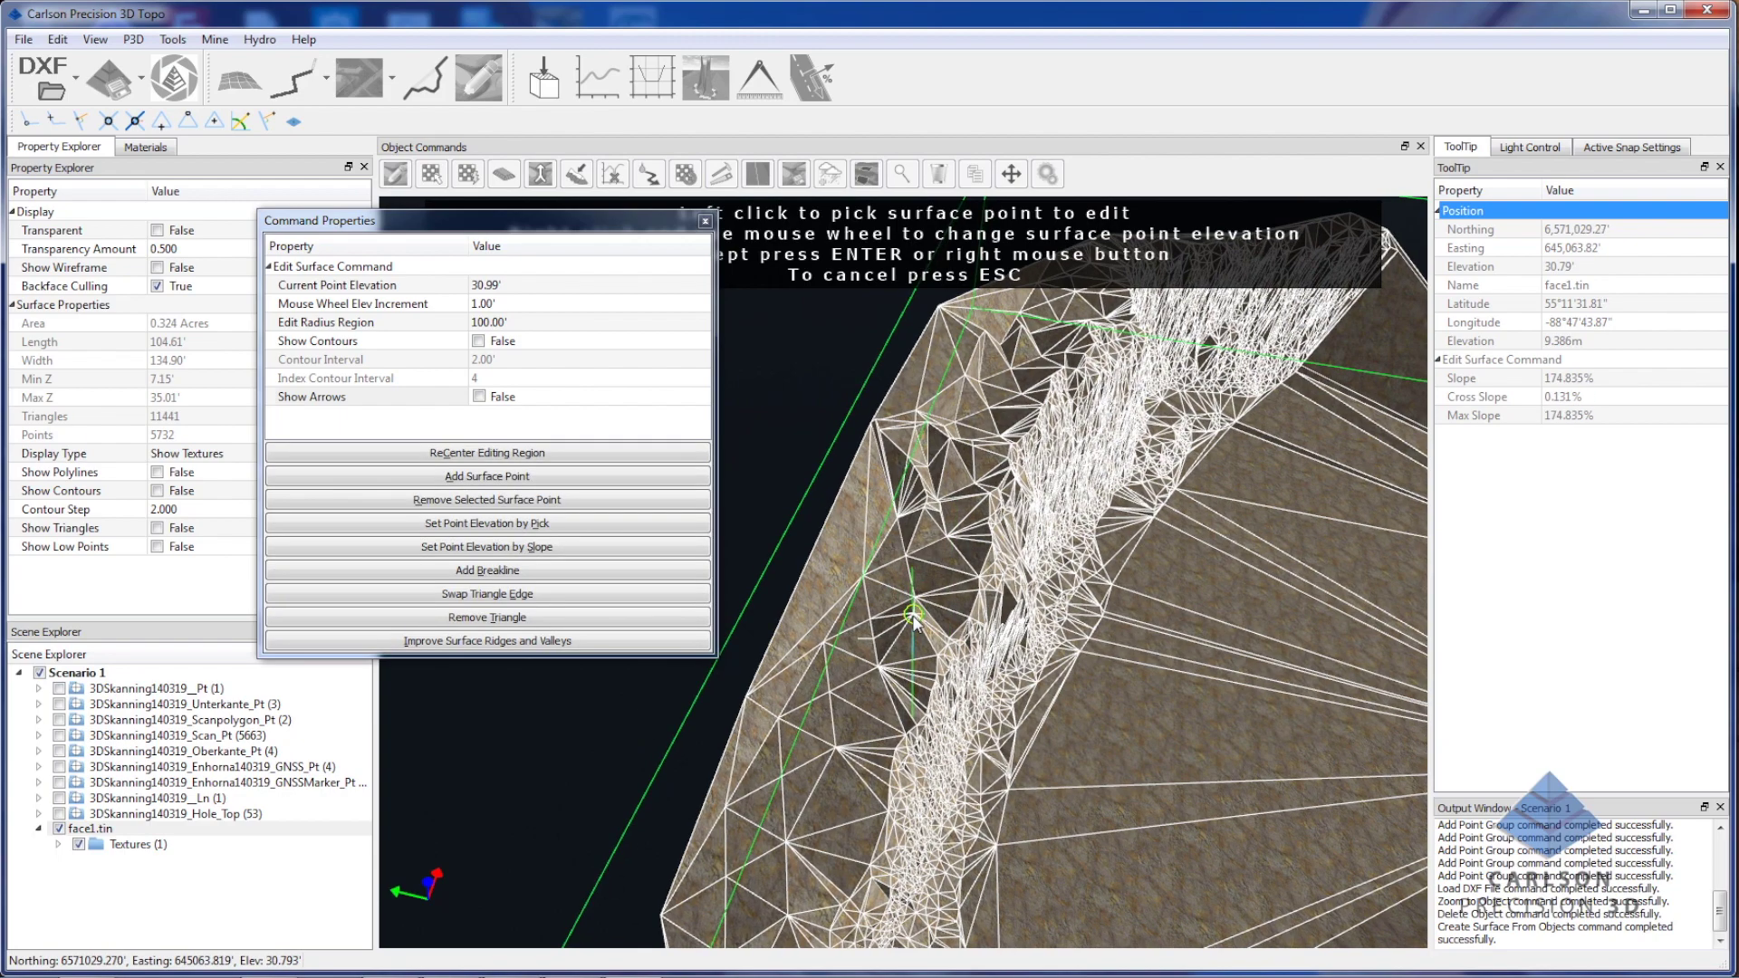
pyautogui.press('Return')
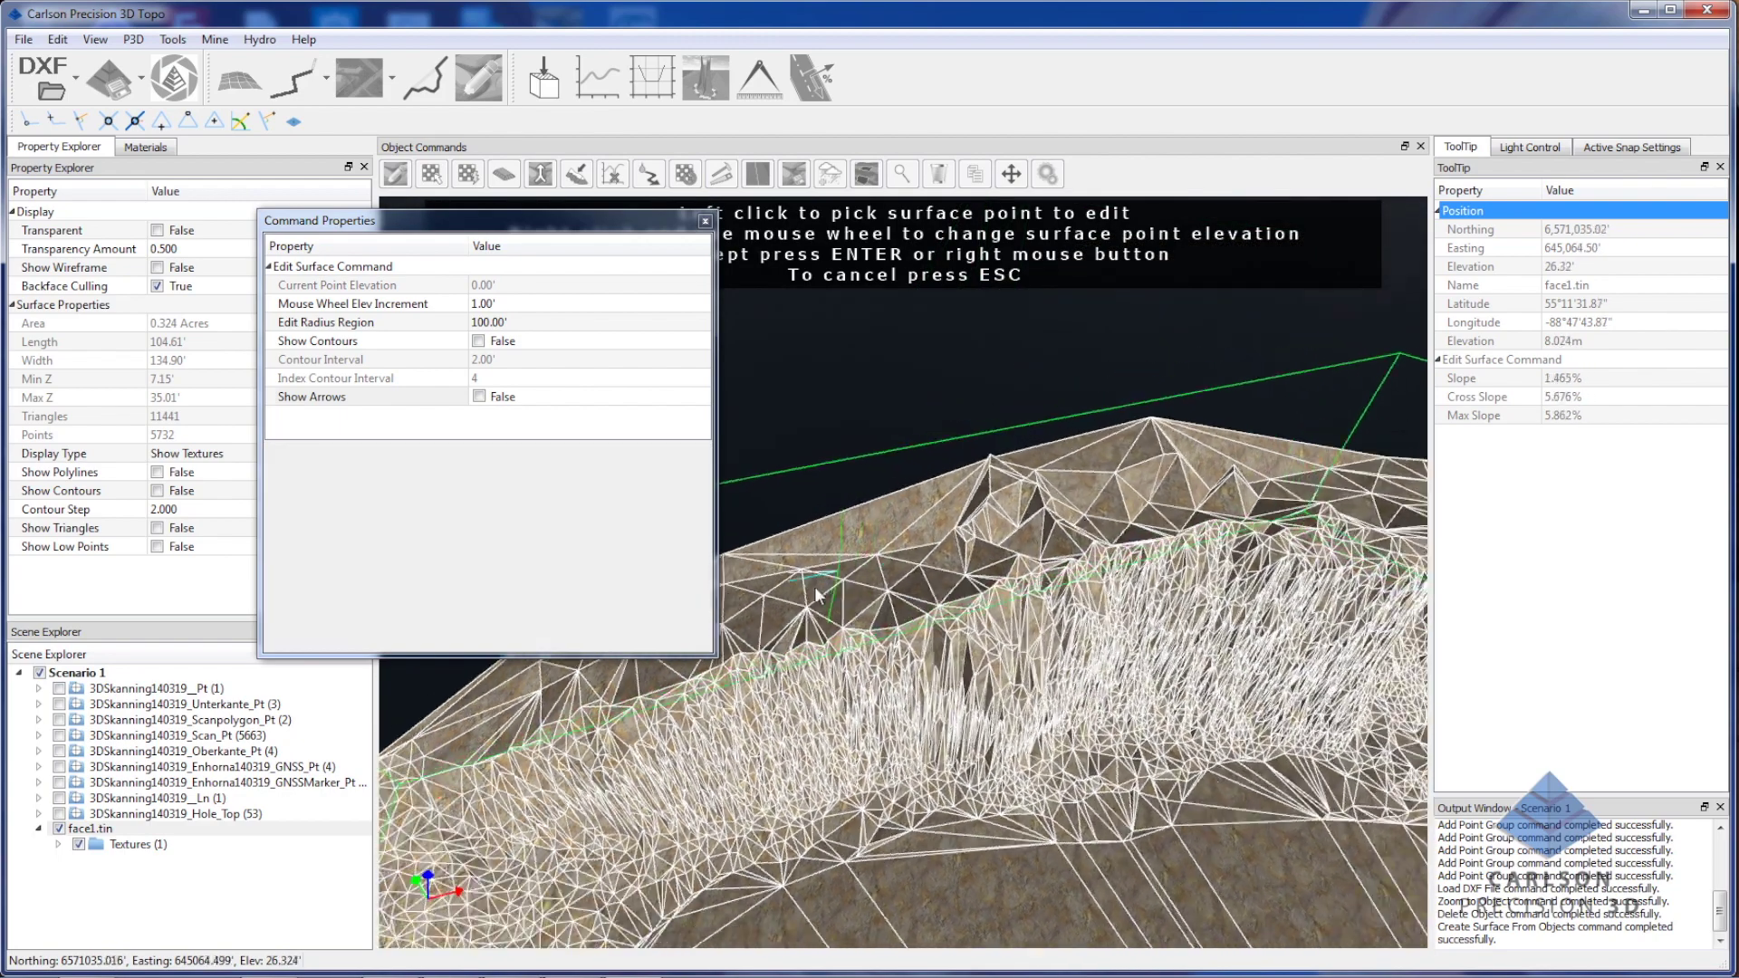
pyautogui.click(1014, 580)
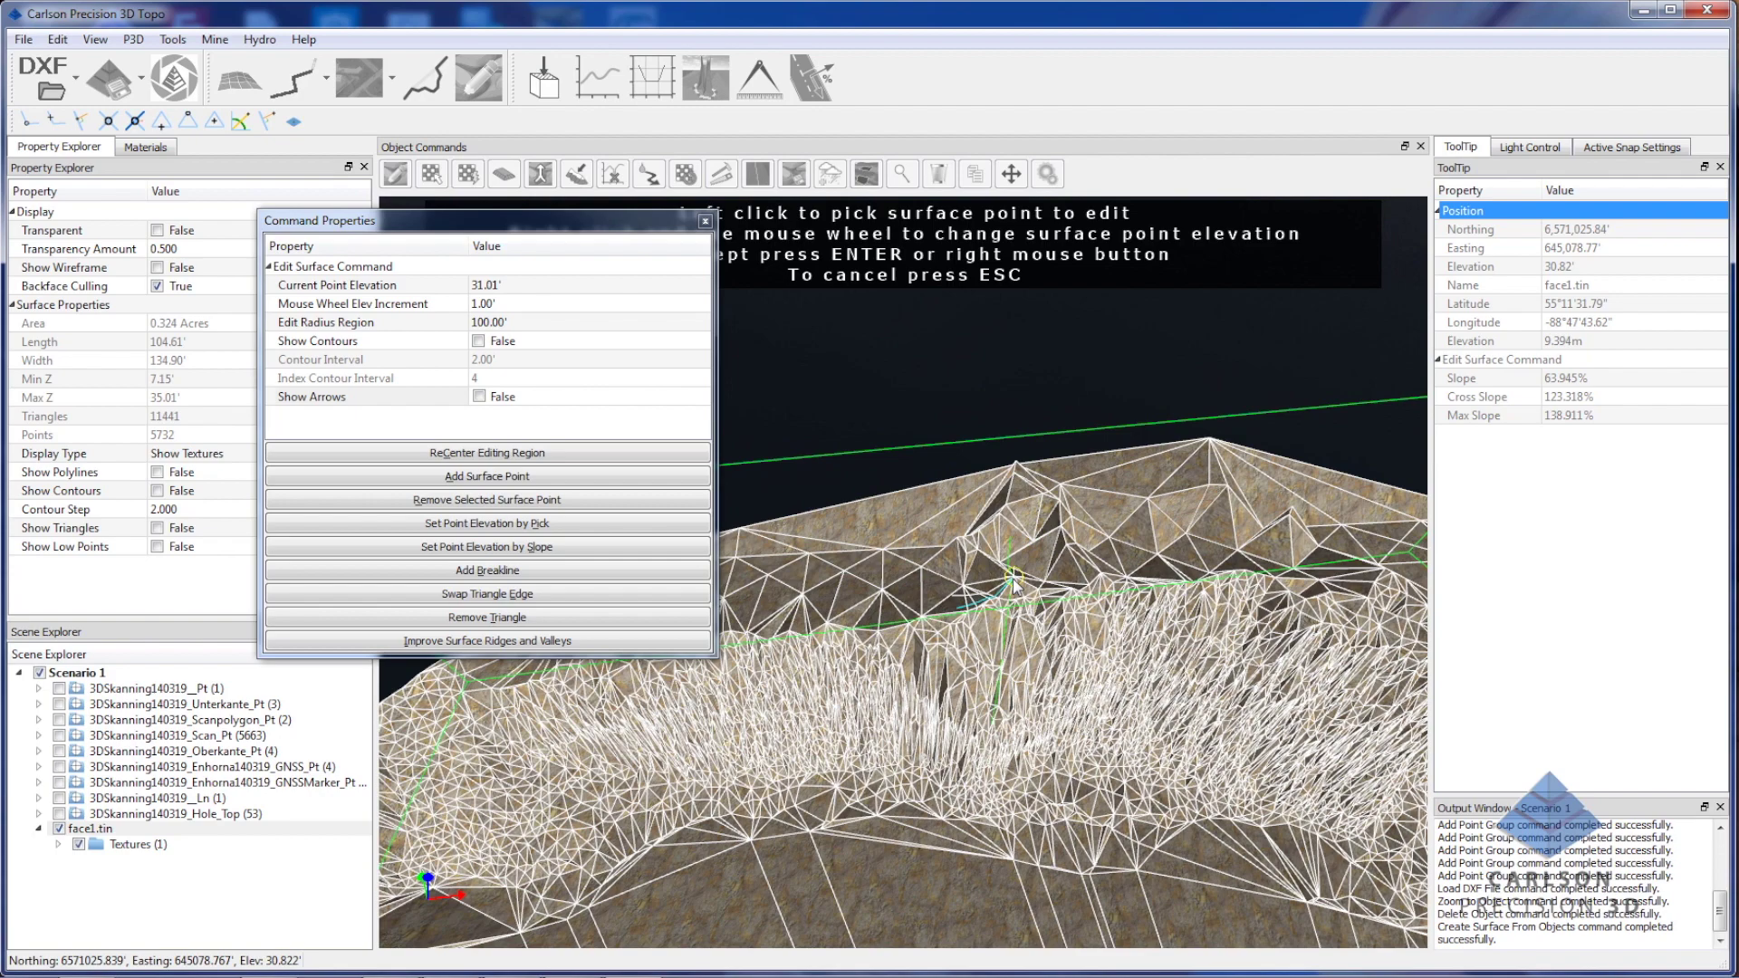
pyautogui.moveTo(1013, 580); pyautogui.dragTo(1090, 681, button='middle')
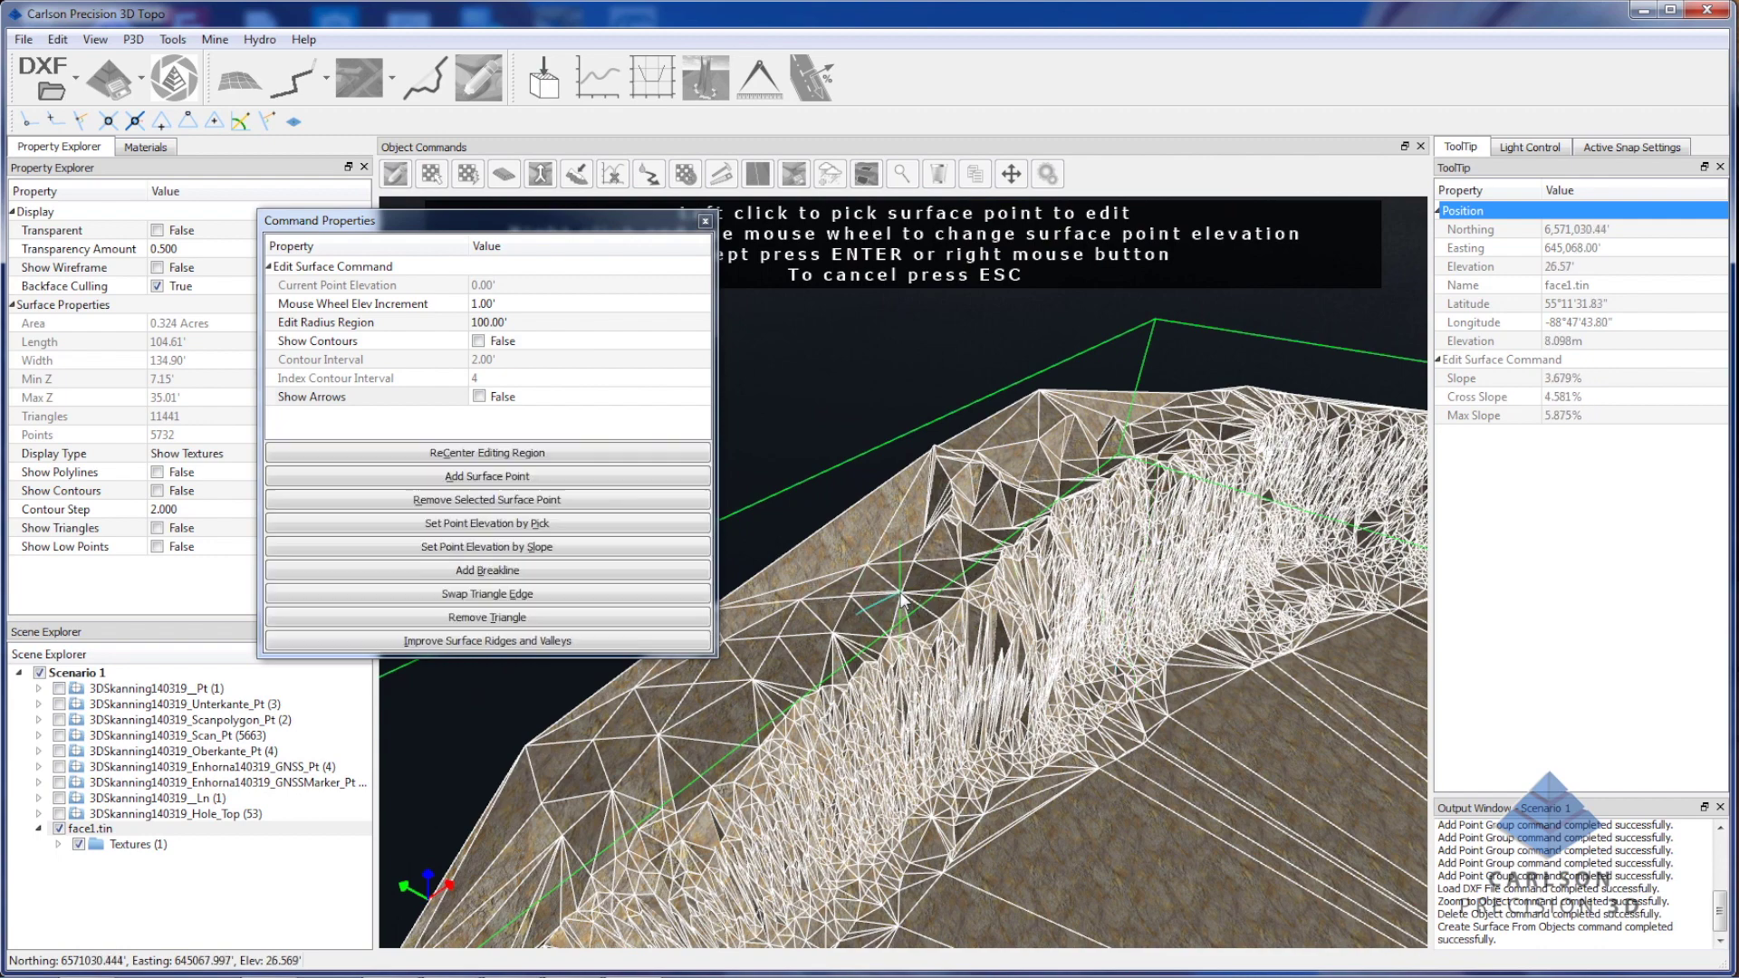
pyautogui.press('Return')
pyautogui.moveTo(1016, 719); pyautogui.dragTo(724, 603, button='middle')
pyautogui.moveTo(891, 659); pyautogui.dragTo(1029, 797, button='middle')
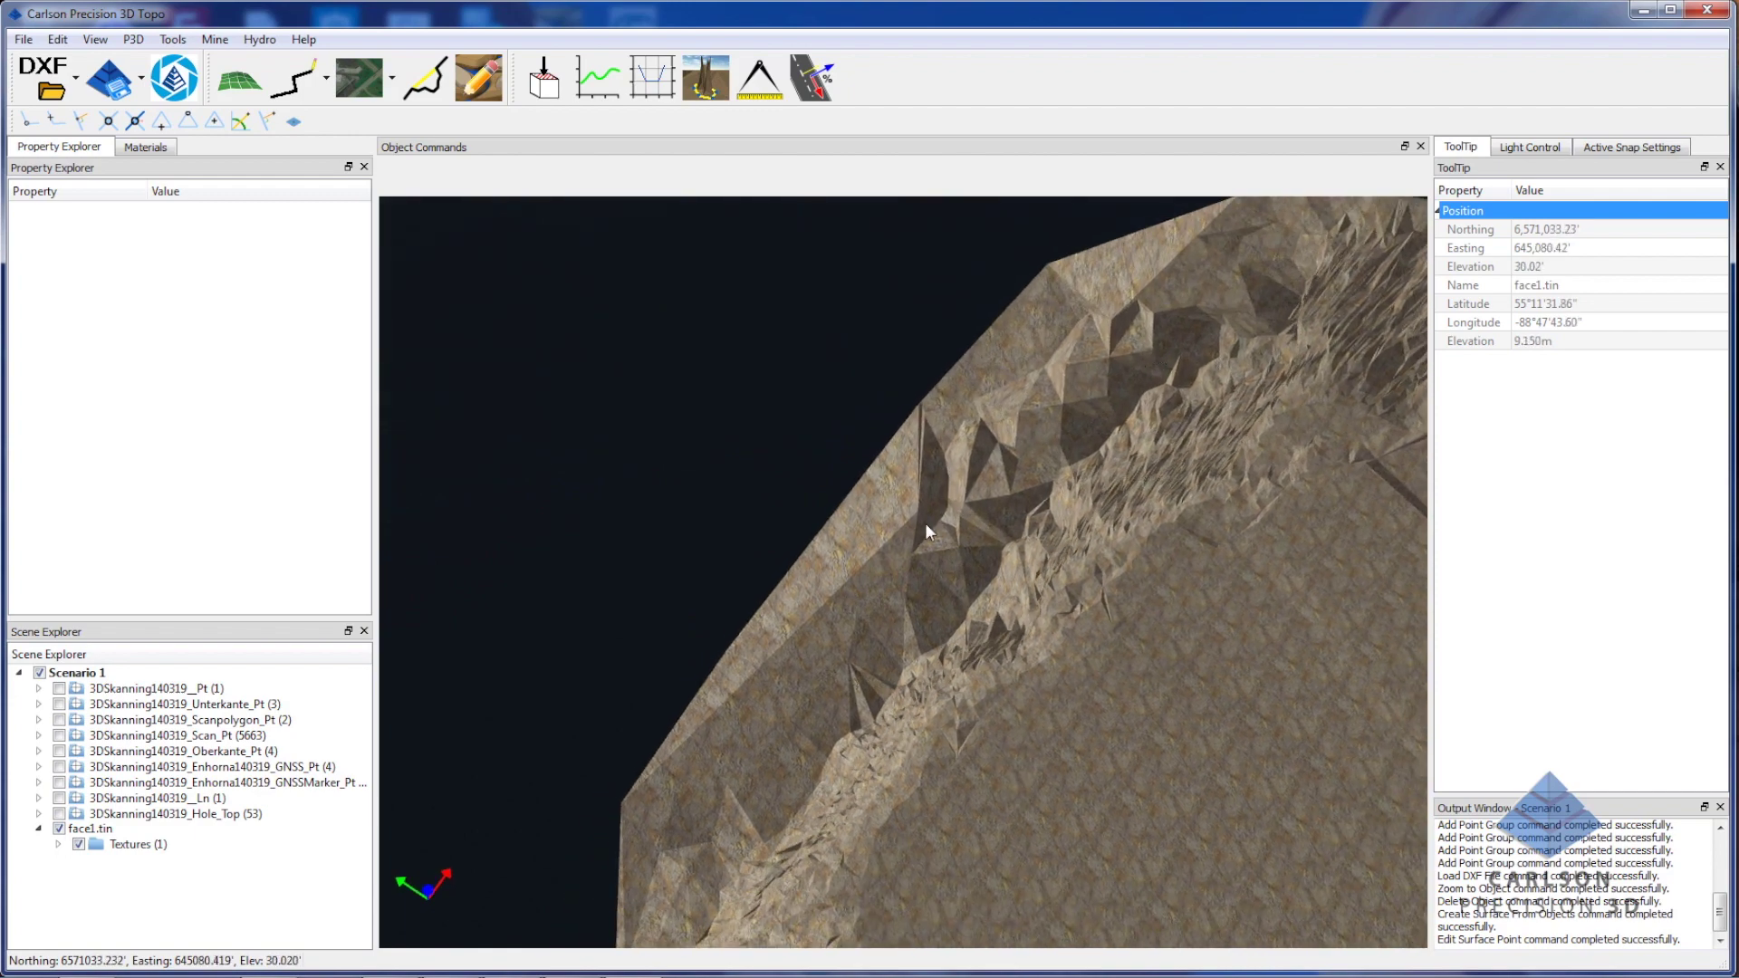
pyautogui.moveTo(1112, 603); pyautogui.dragTo(1041, 645, button='middle')
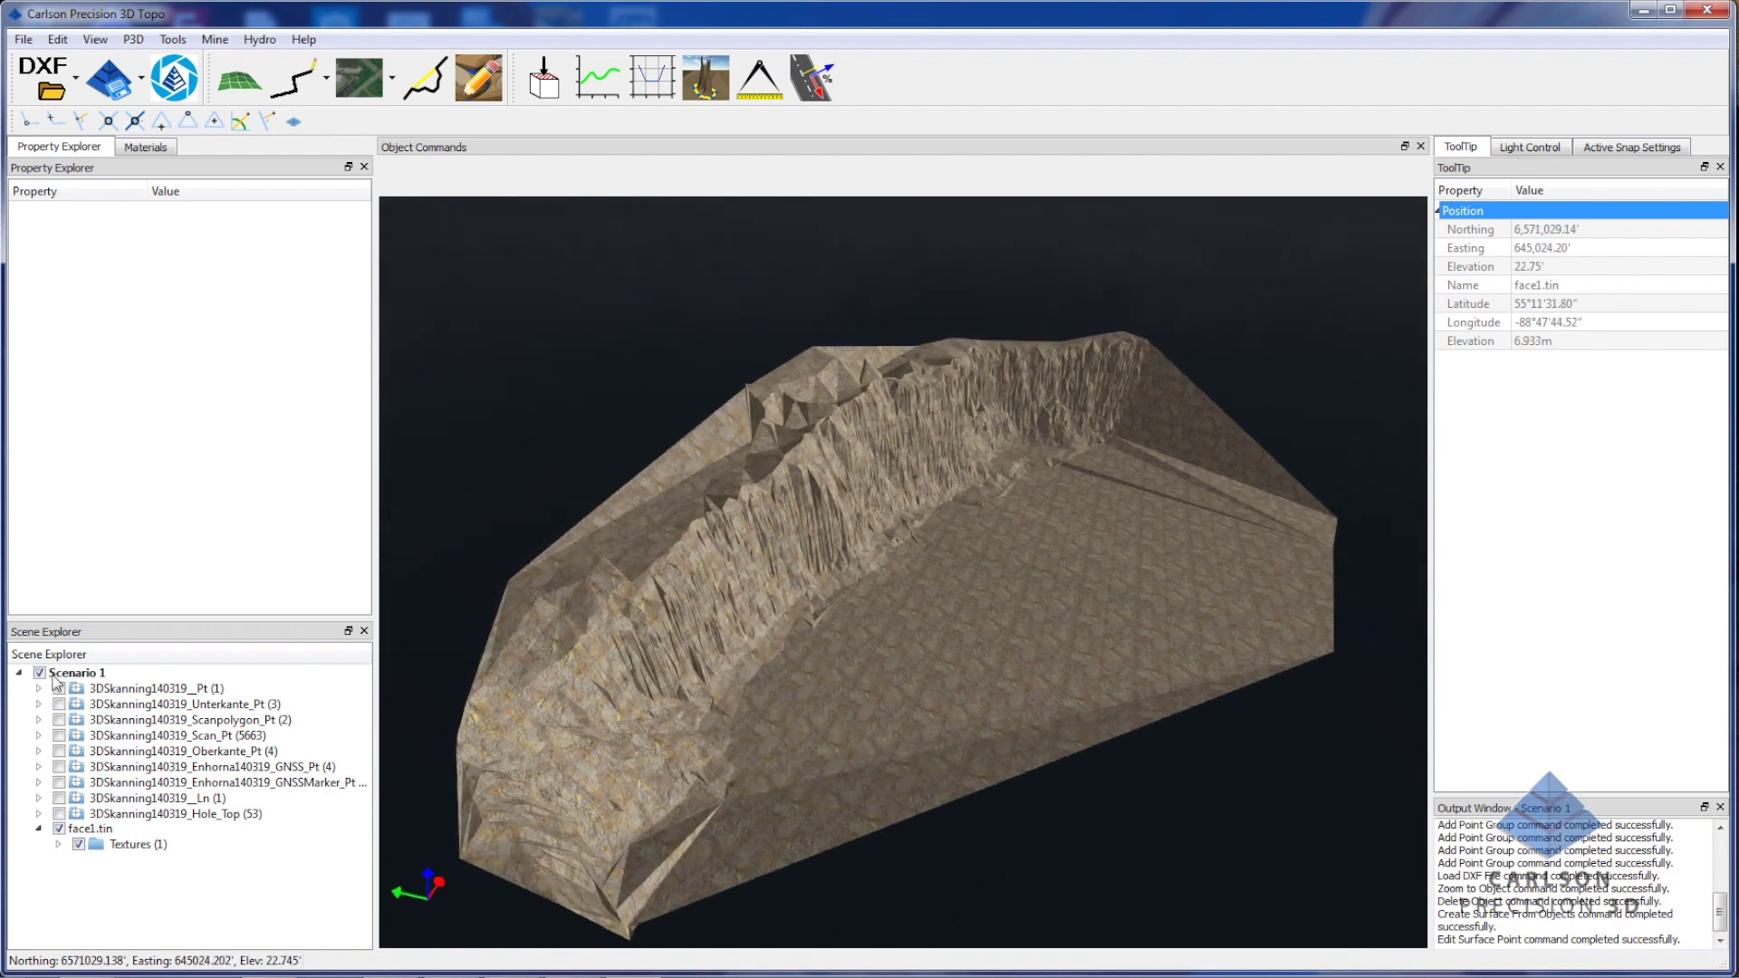